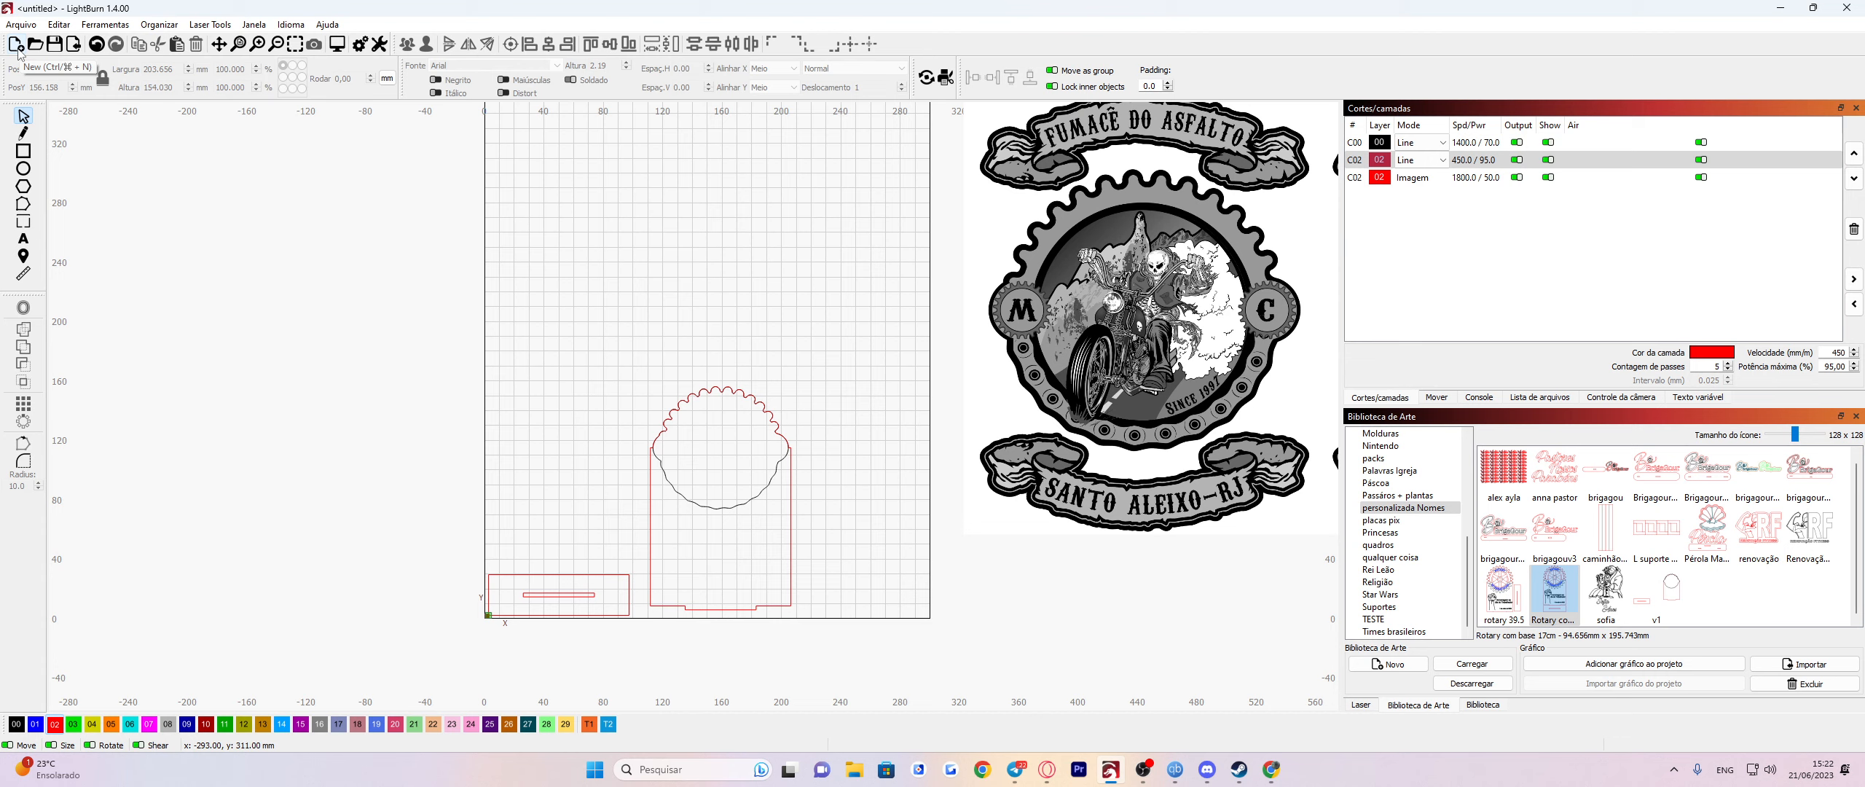
# Open the new-project save prompt and the open-project dialog, cancelling each without changing the current project.
pyautogui.click(17, 49)
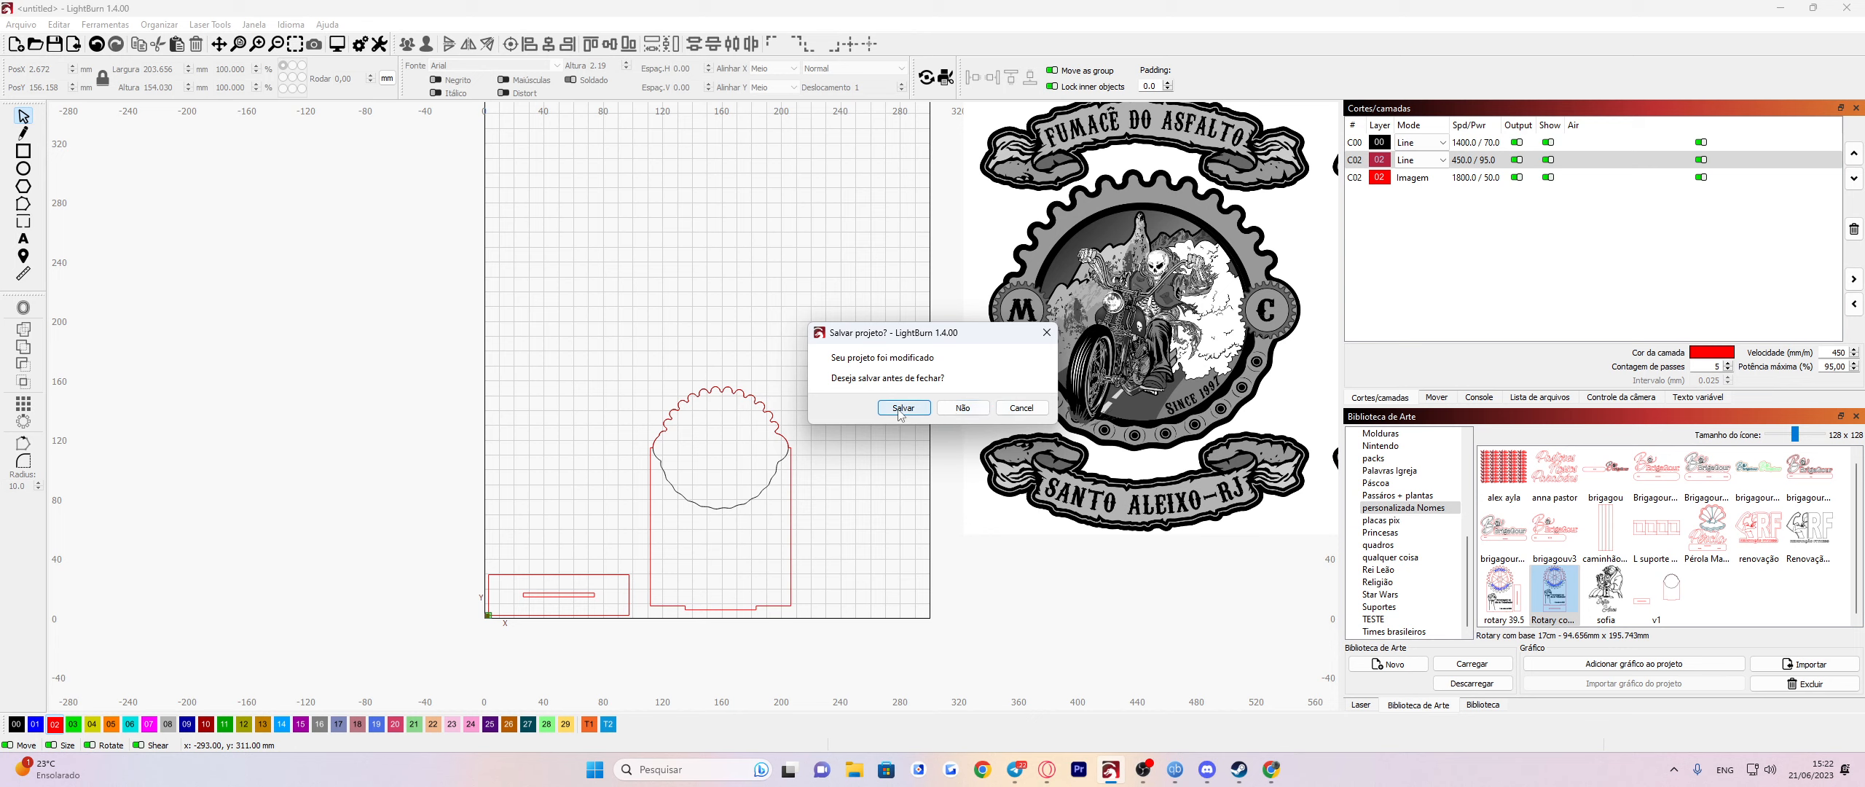
pyautogui.click(1024, 414)
pyautogui.scroll(-2, 923, 419)
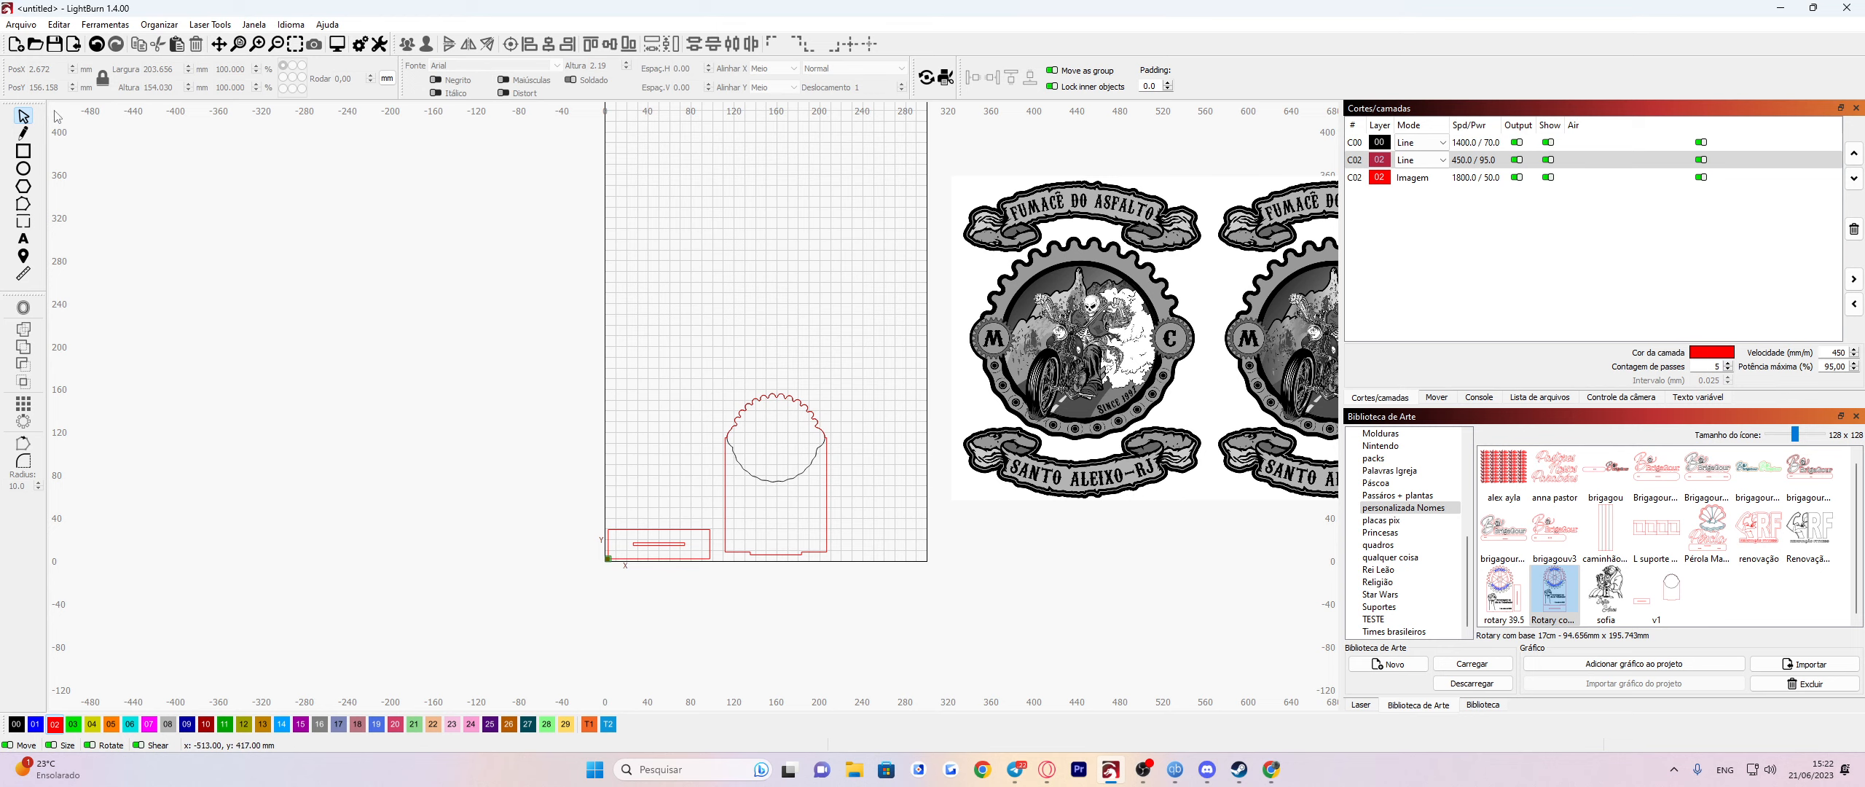
pyautogui.click(39, 53)
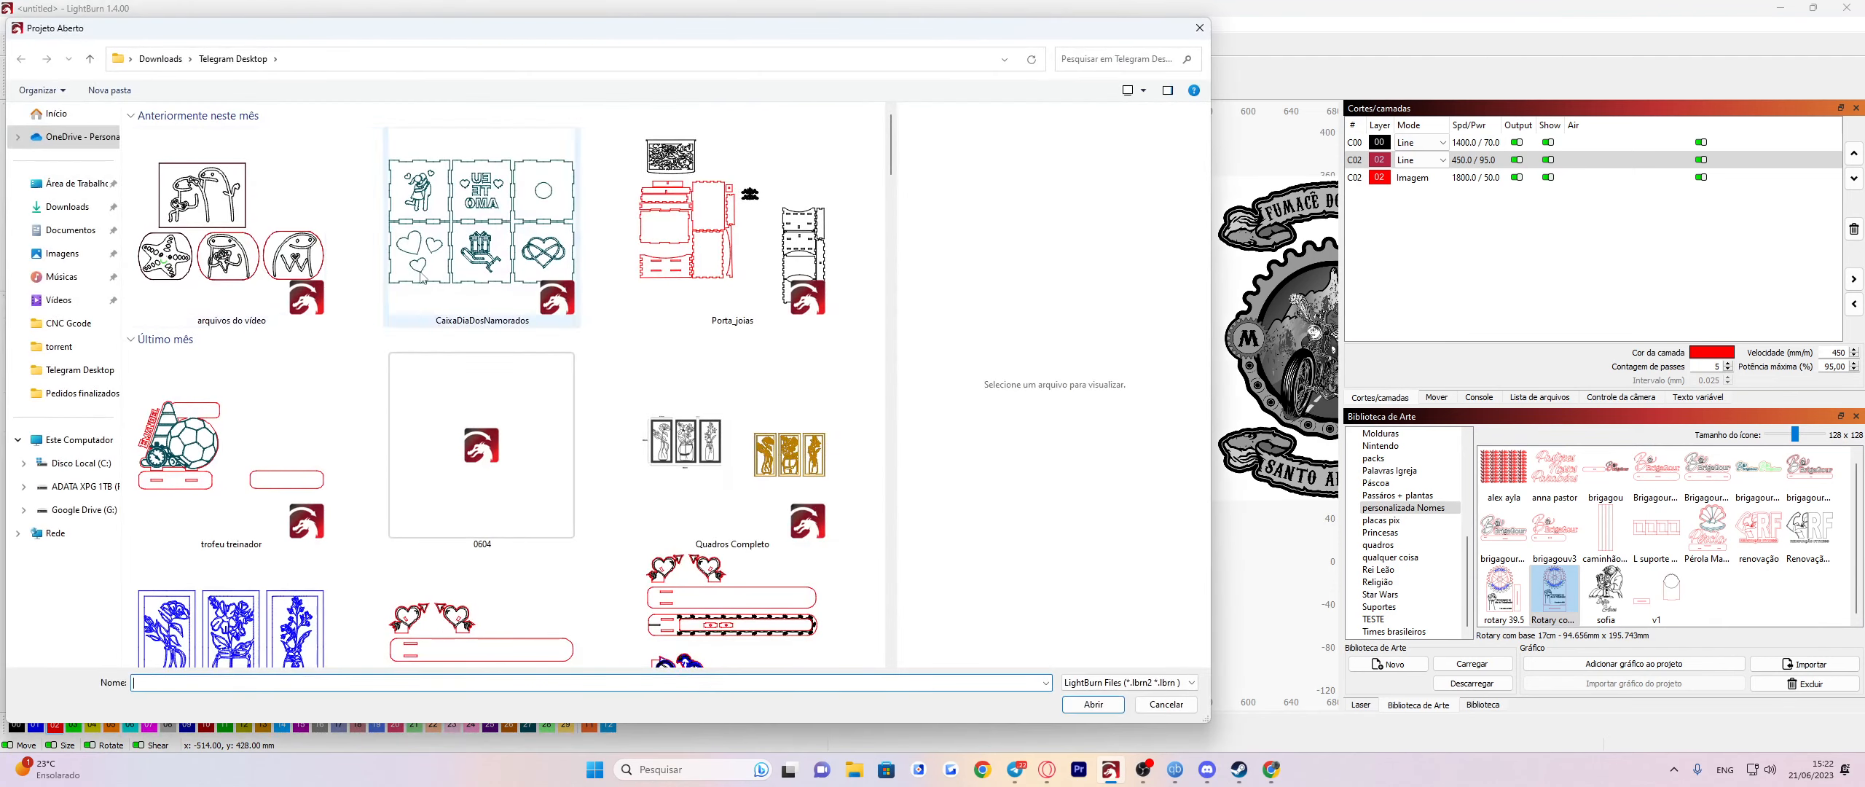
pyautogui.click(1166, 704)
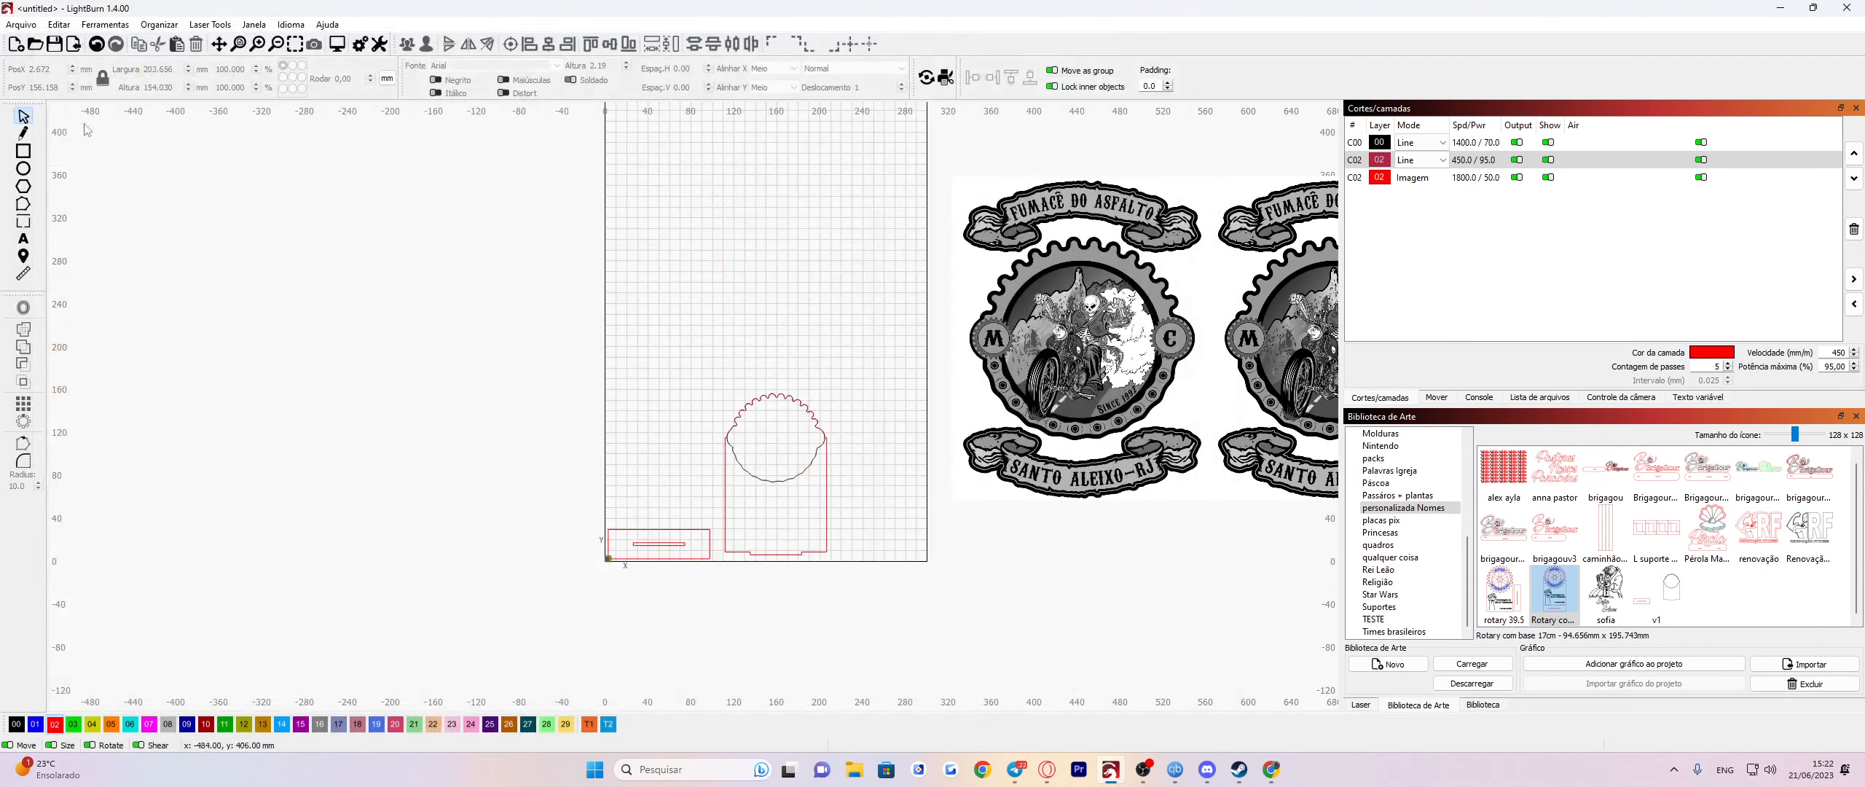
# Review the file commands and the save-project dialog, closing them without saving anything.
pyautogui.click(24, 24)
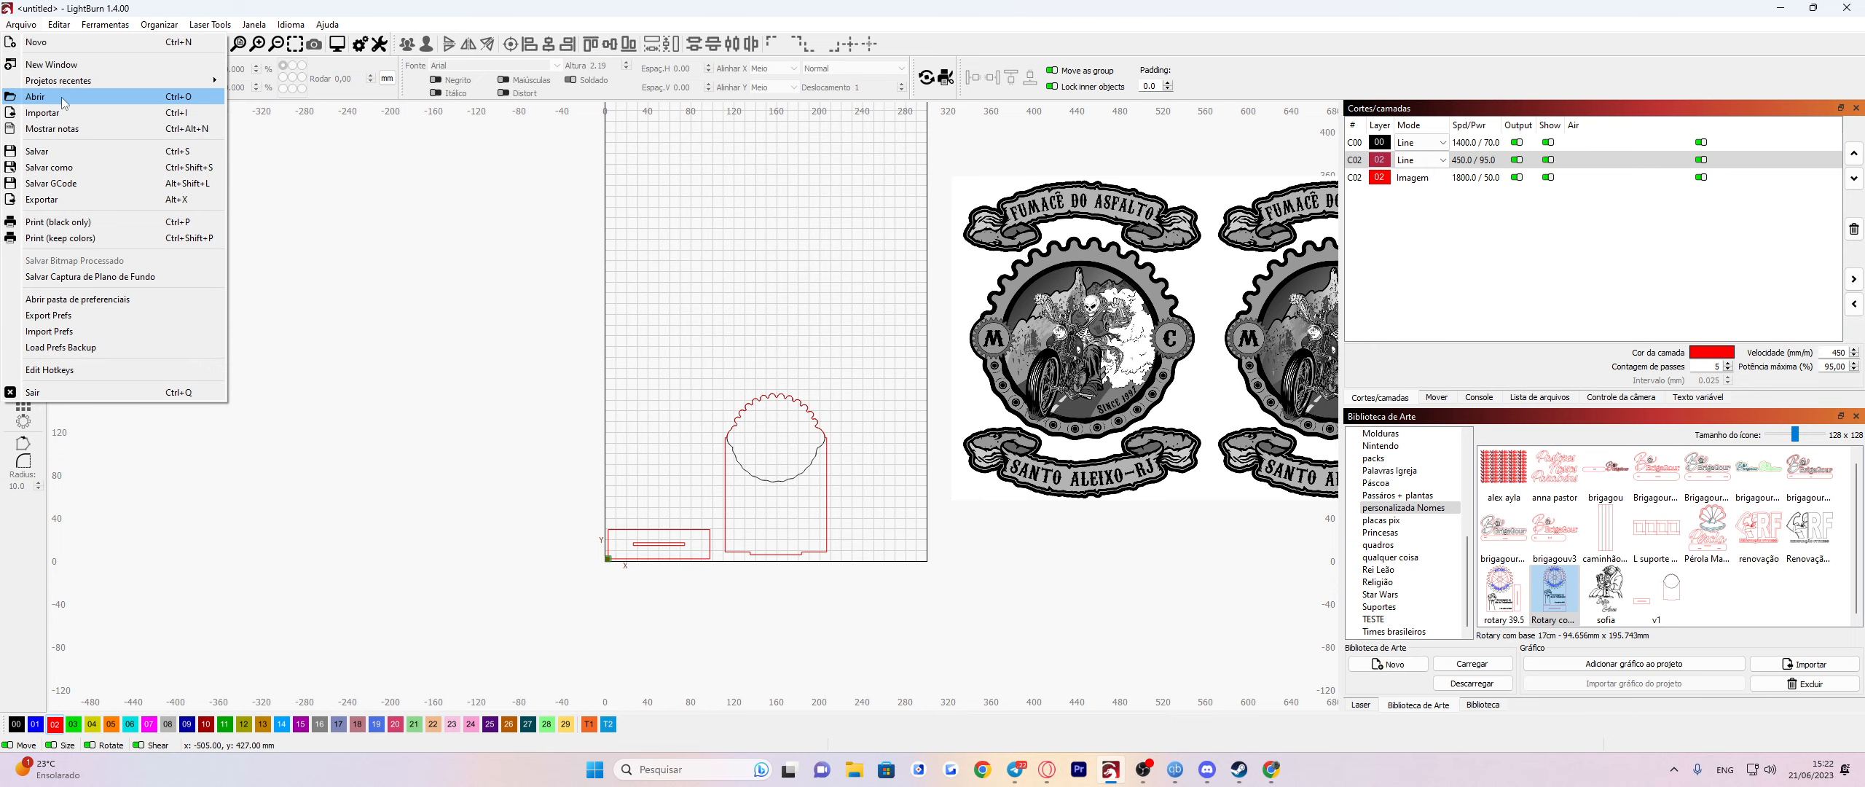
pyautogui.click(373, 228)
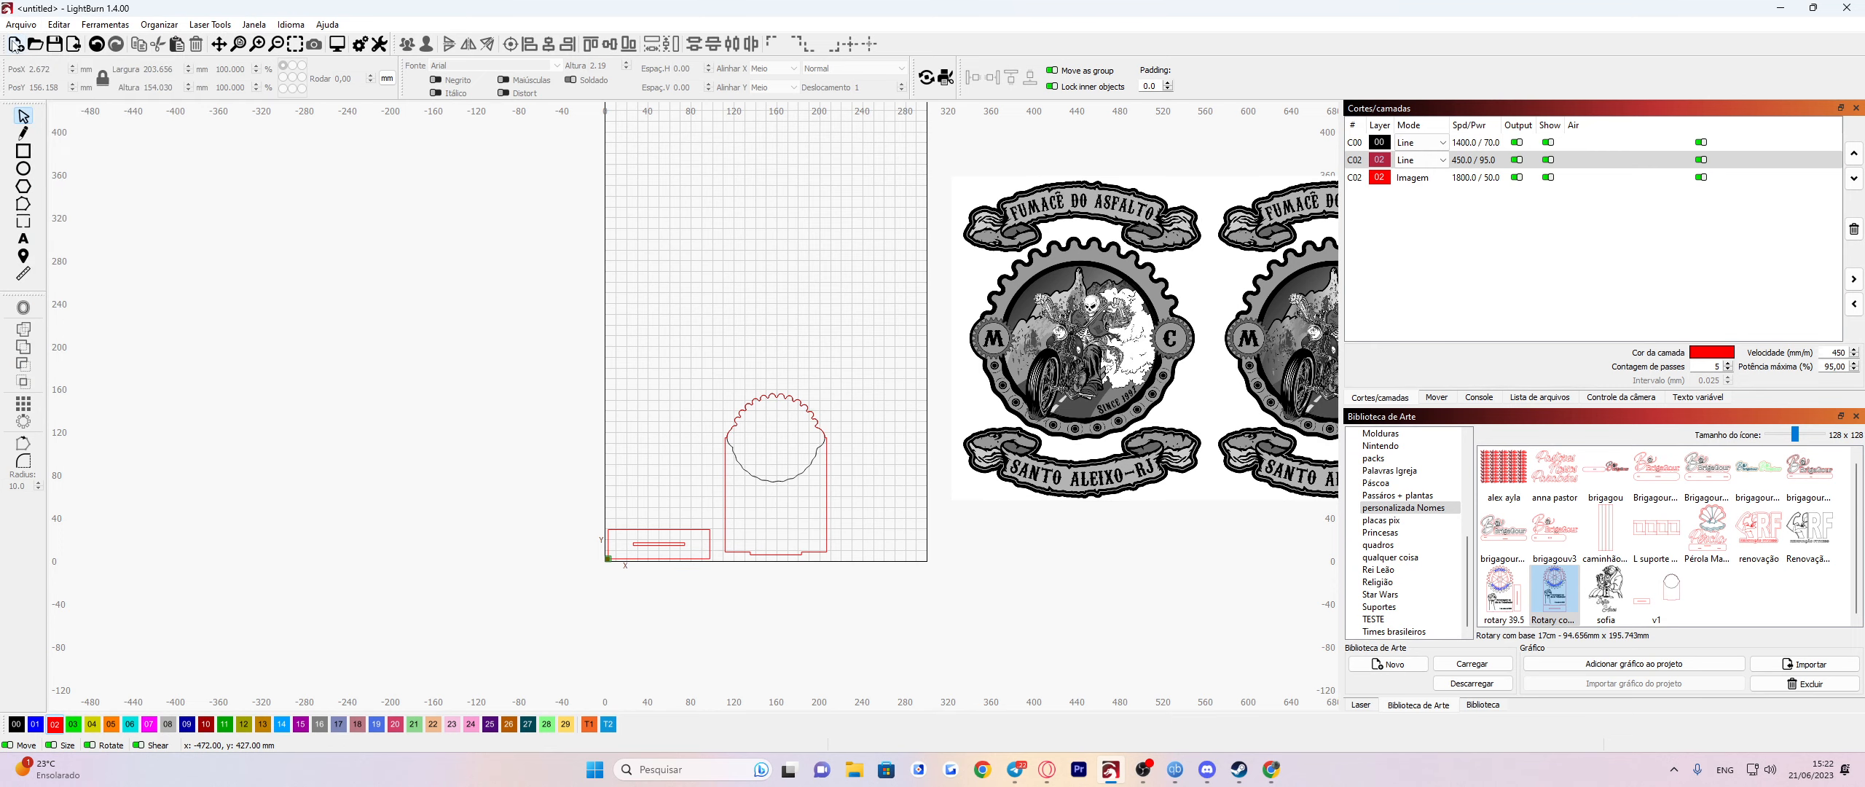
pyautogui.click(53, 45)
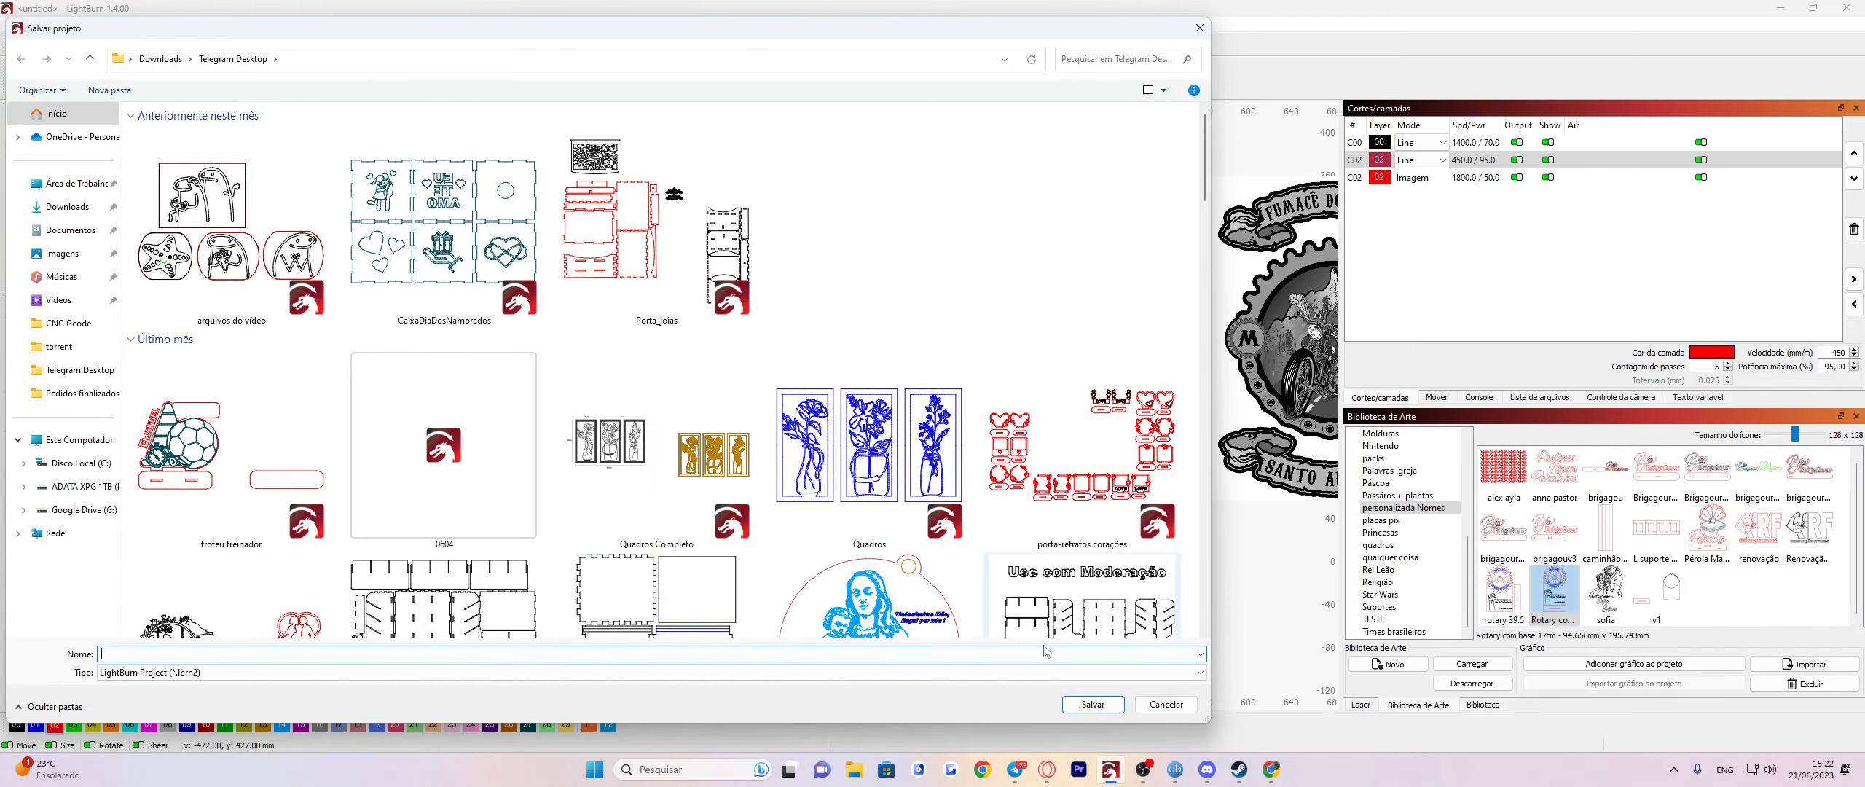
pyautogui.click(1166, 704)
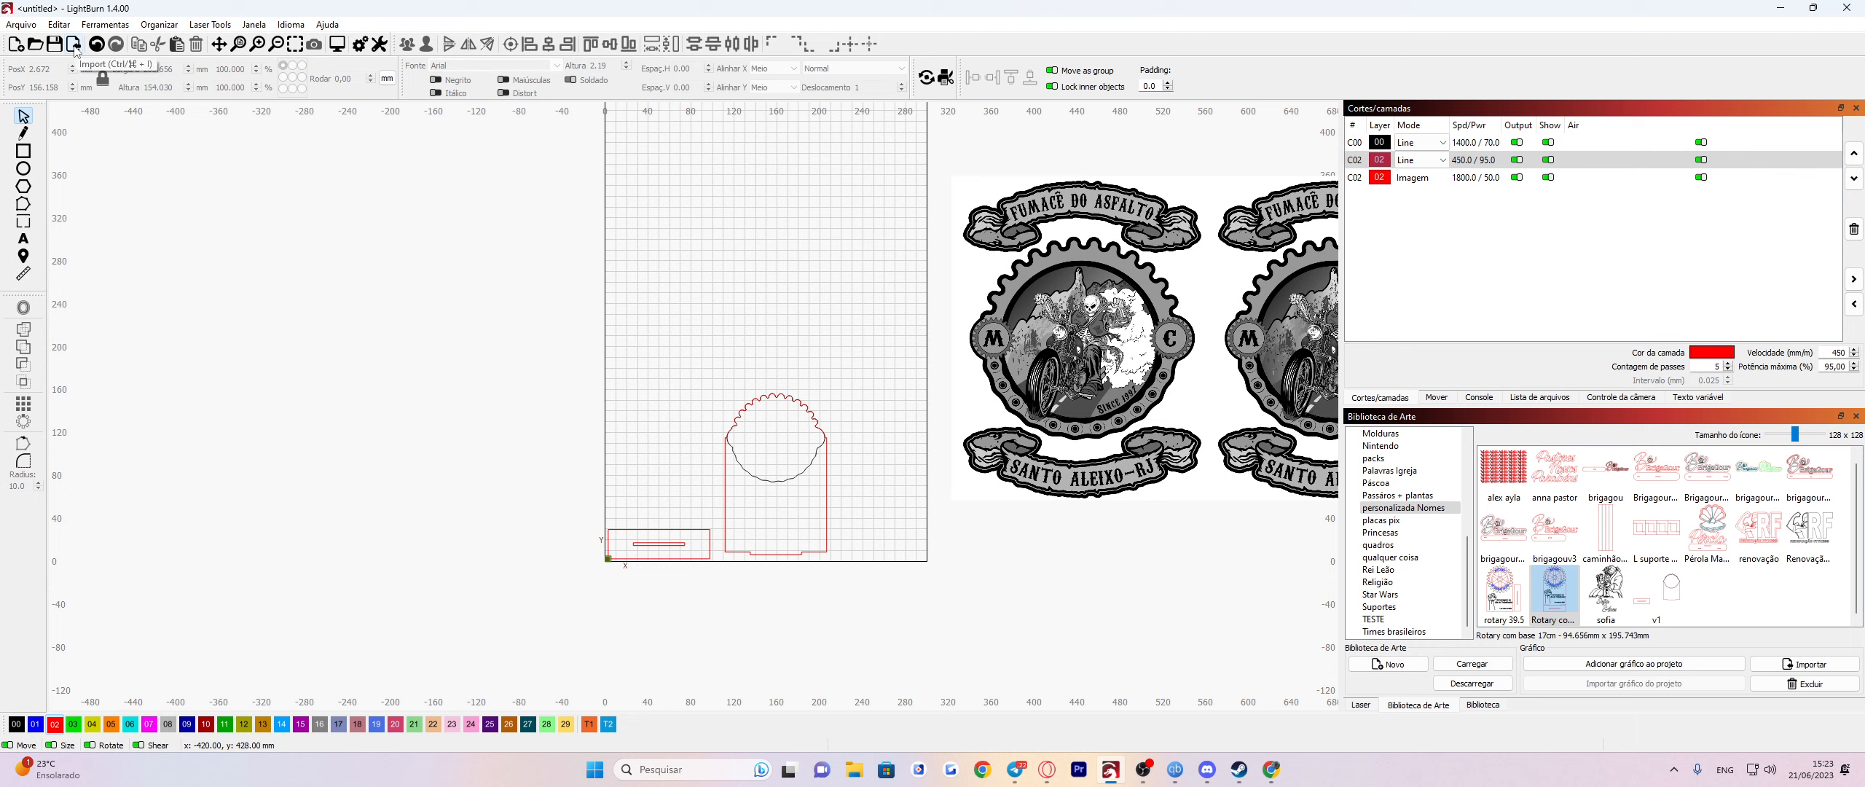
pyautogui.click(21, 24)
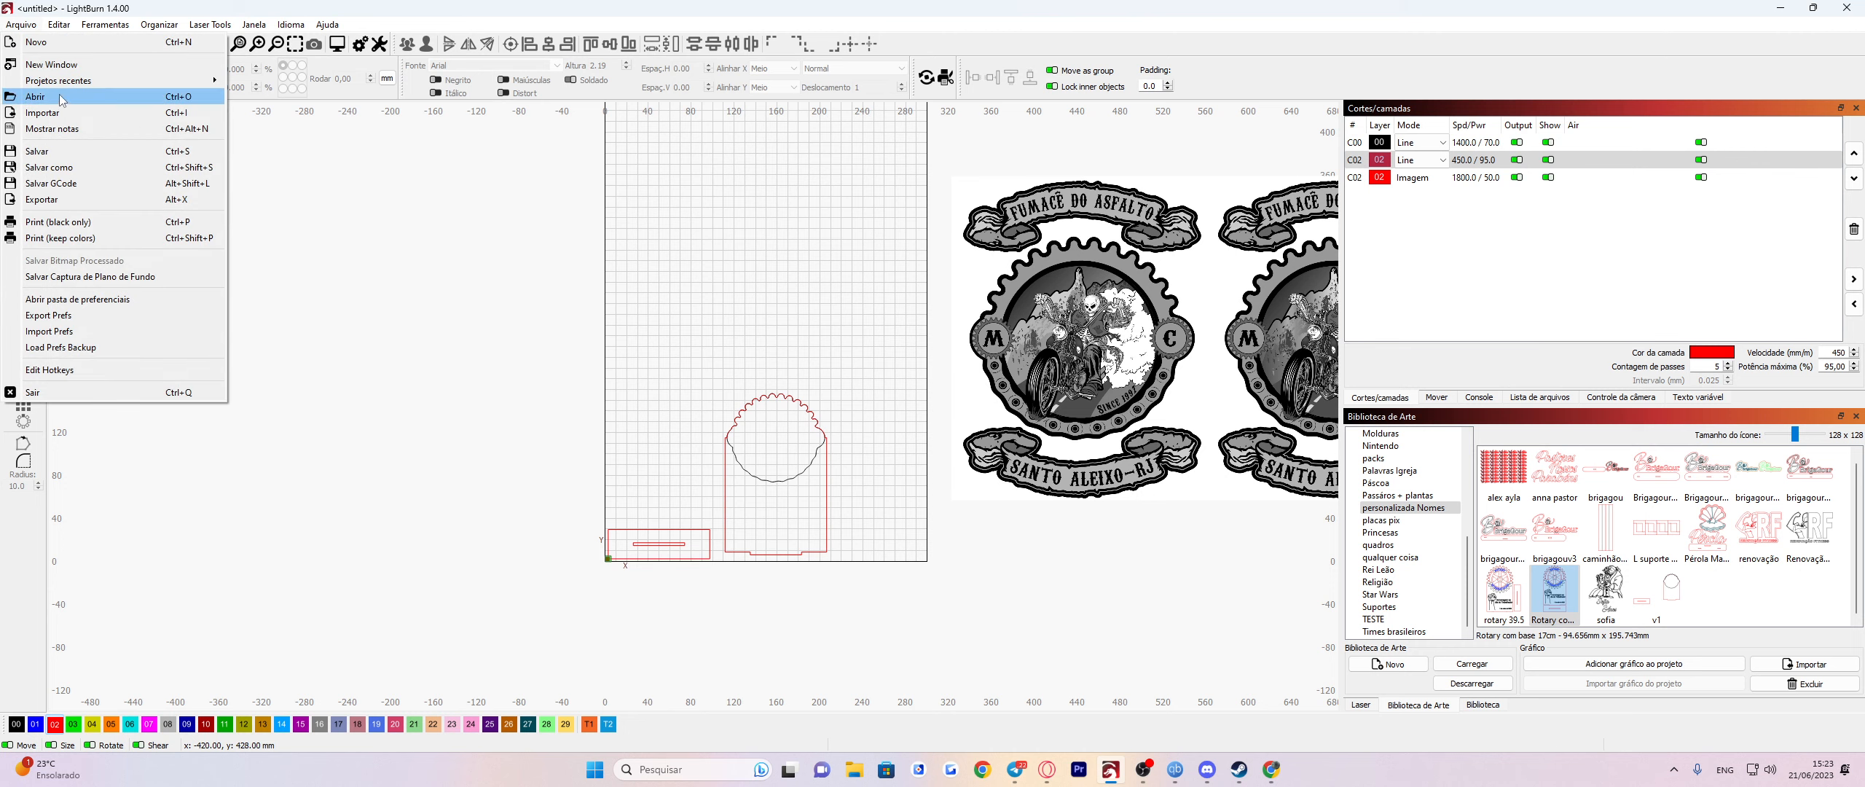
pyautogui.click(333, 185)
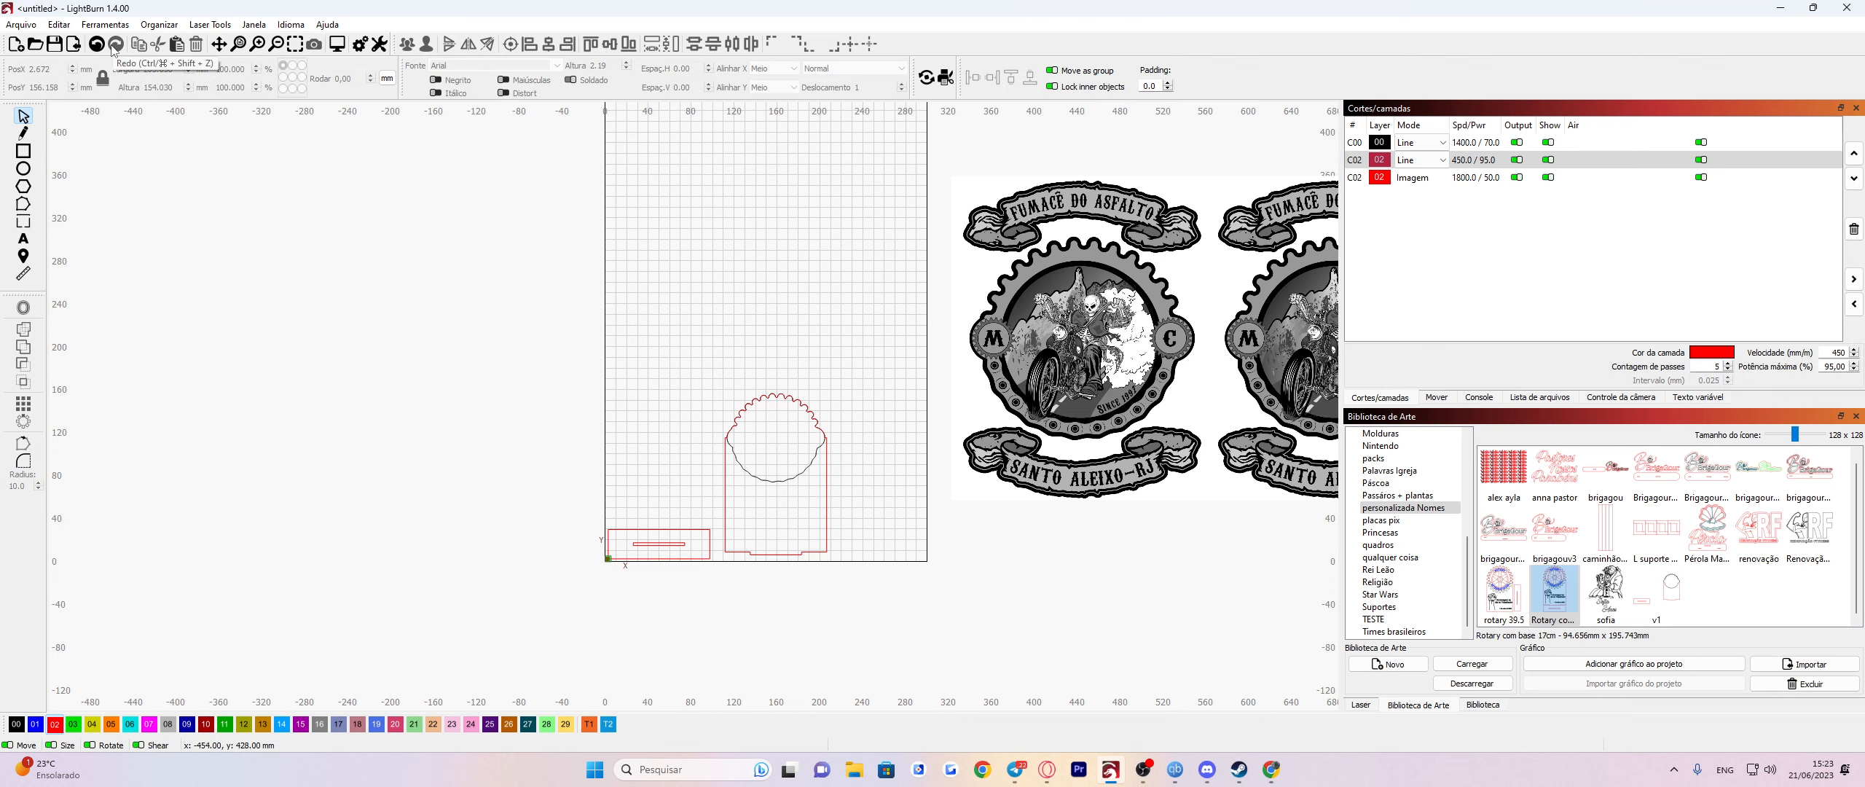
# Draw a rectangle about 173 by 216 mm over the arched shape and shrink it to about 124 by 155 mm.
pyautogui.scroll(2, 725, 529)
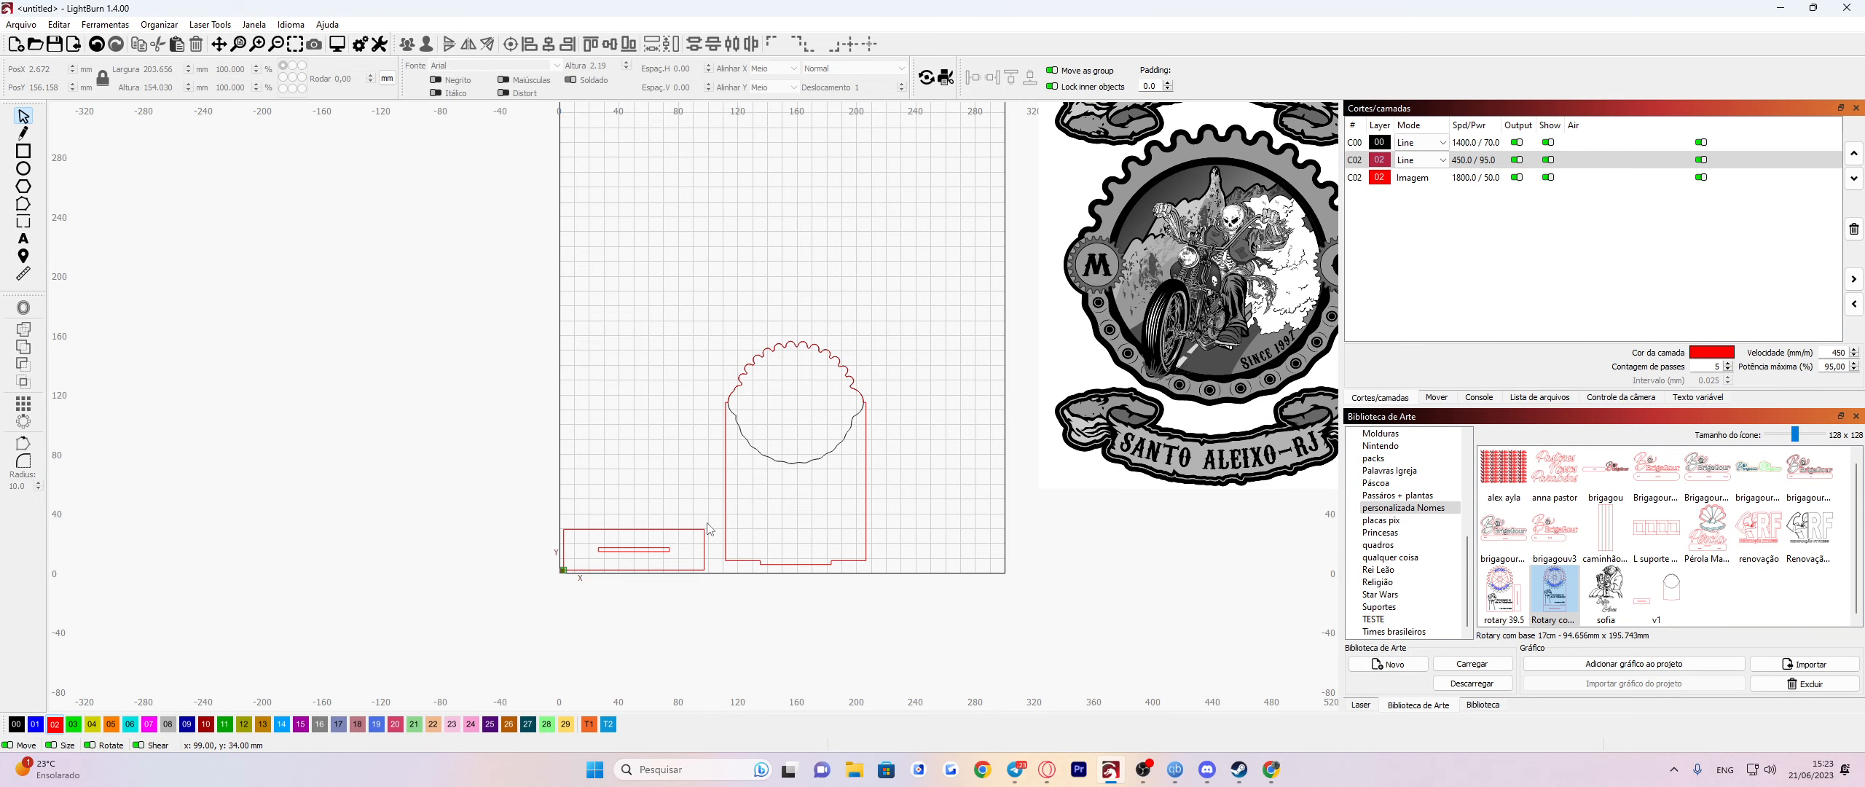
pyautogui.scroll(2, 673, 530)
pyautogui.scroll(-2, 633, 472)
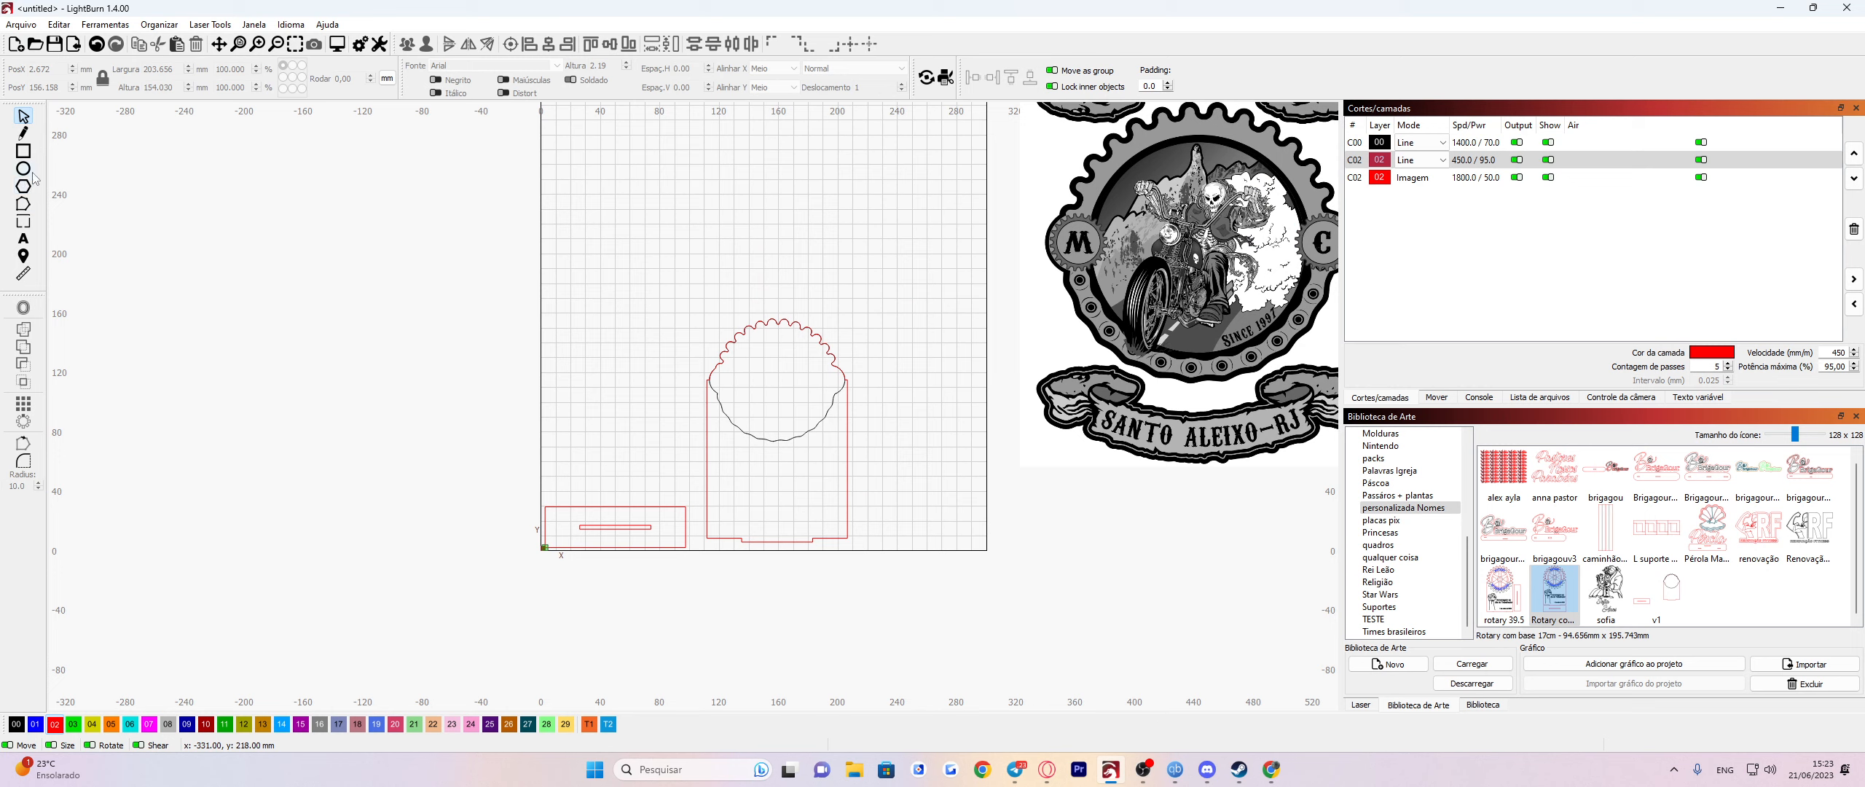
pyautogui.click(23, 151)
pyautogui.moveTo(630, 191); pyautogui.dragTo(883, 520)
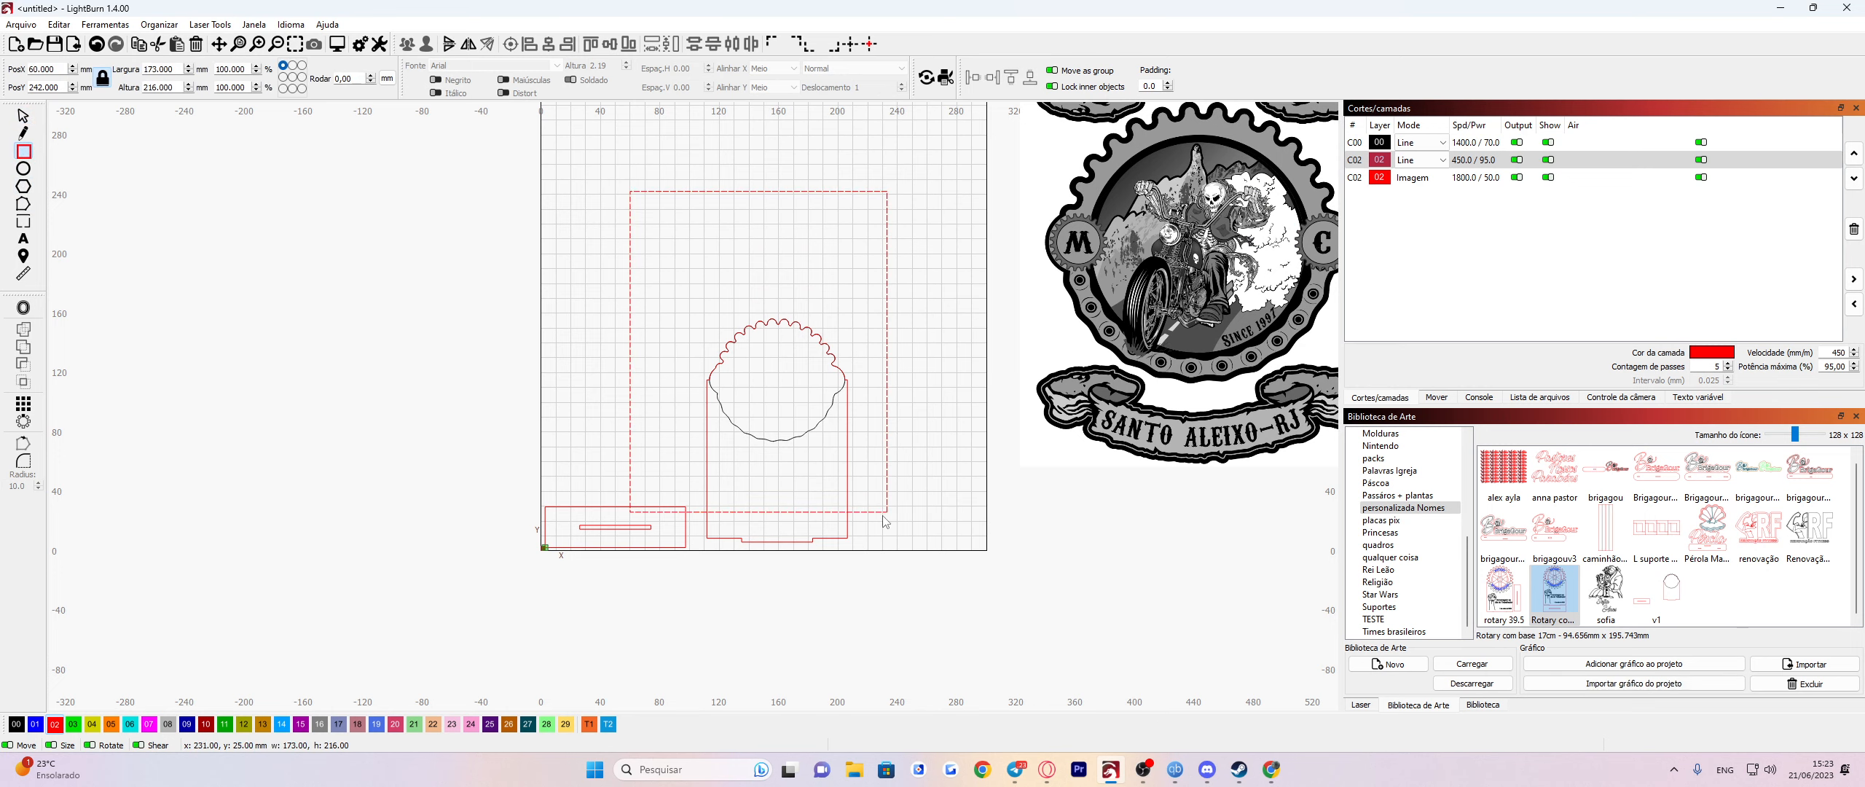
pyautogui.click(23, 116)
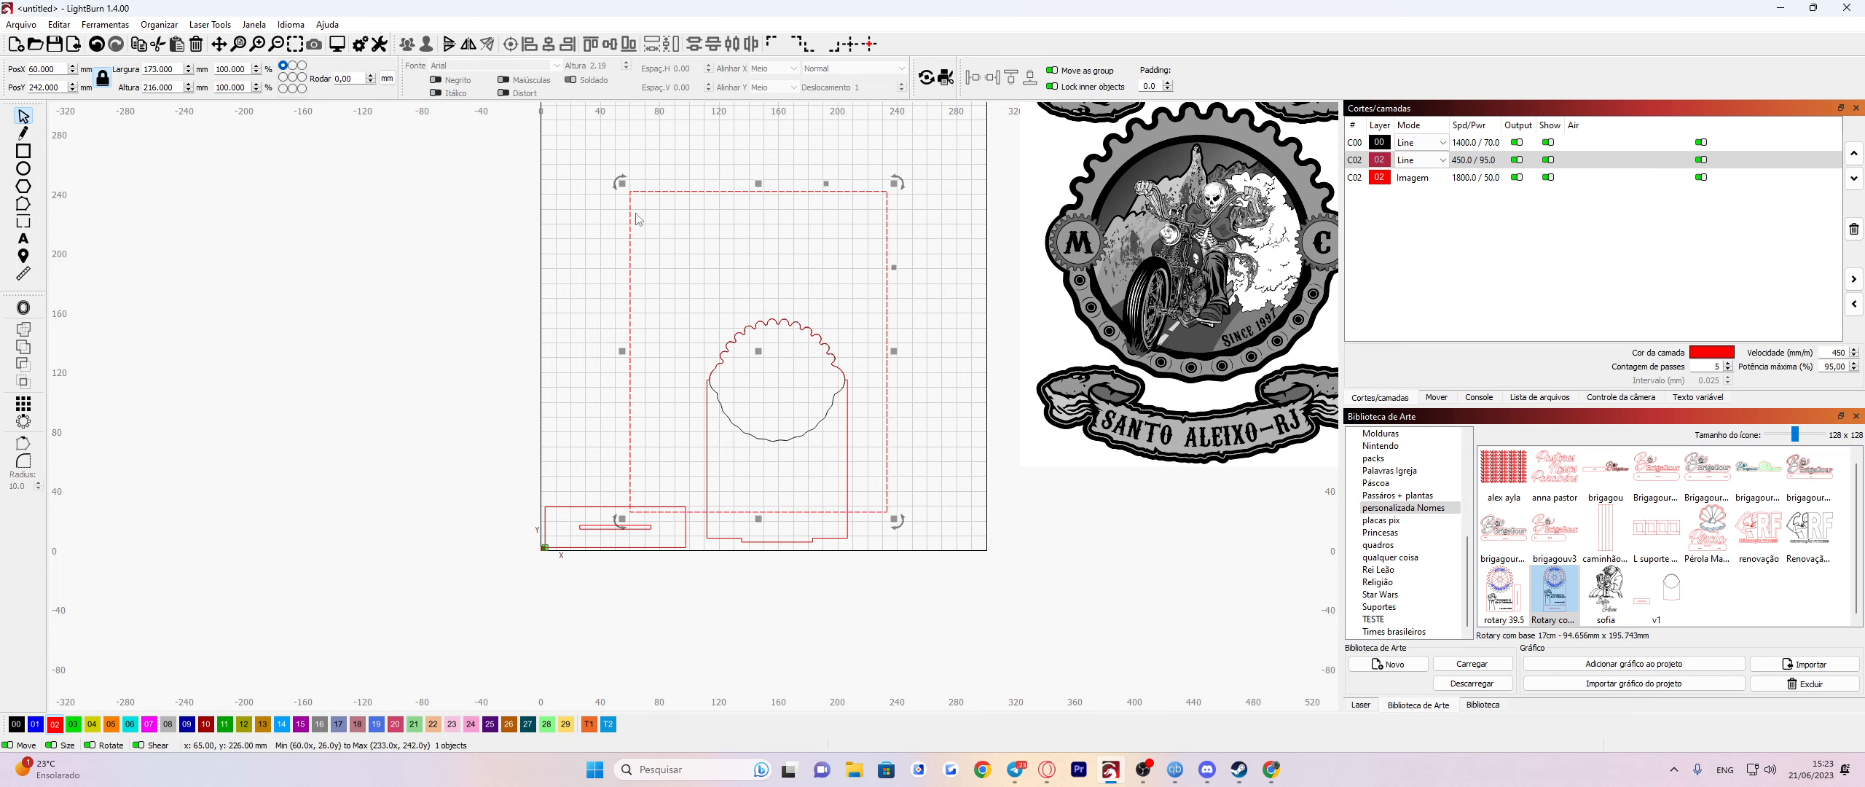
pyautogui.moveTo(636, 218); pyautogui.dragTo(700, 300)
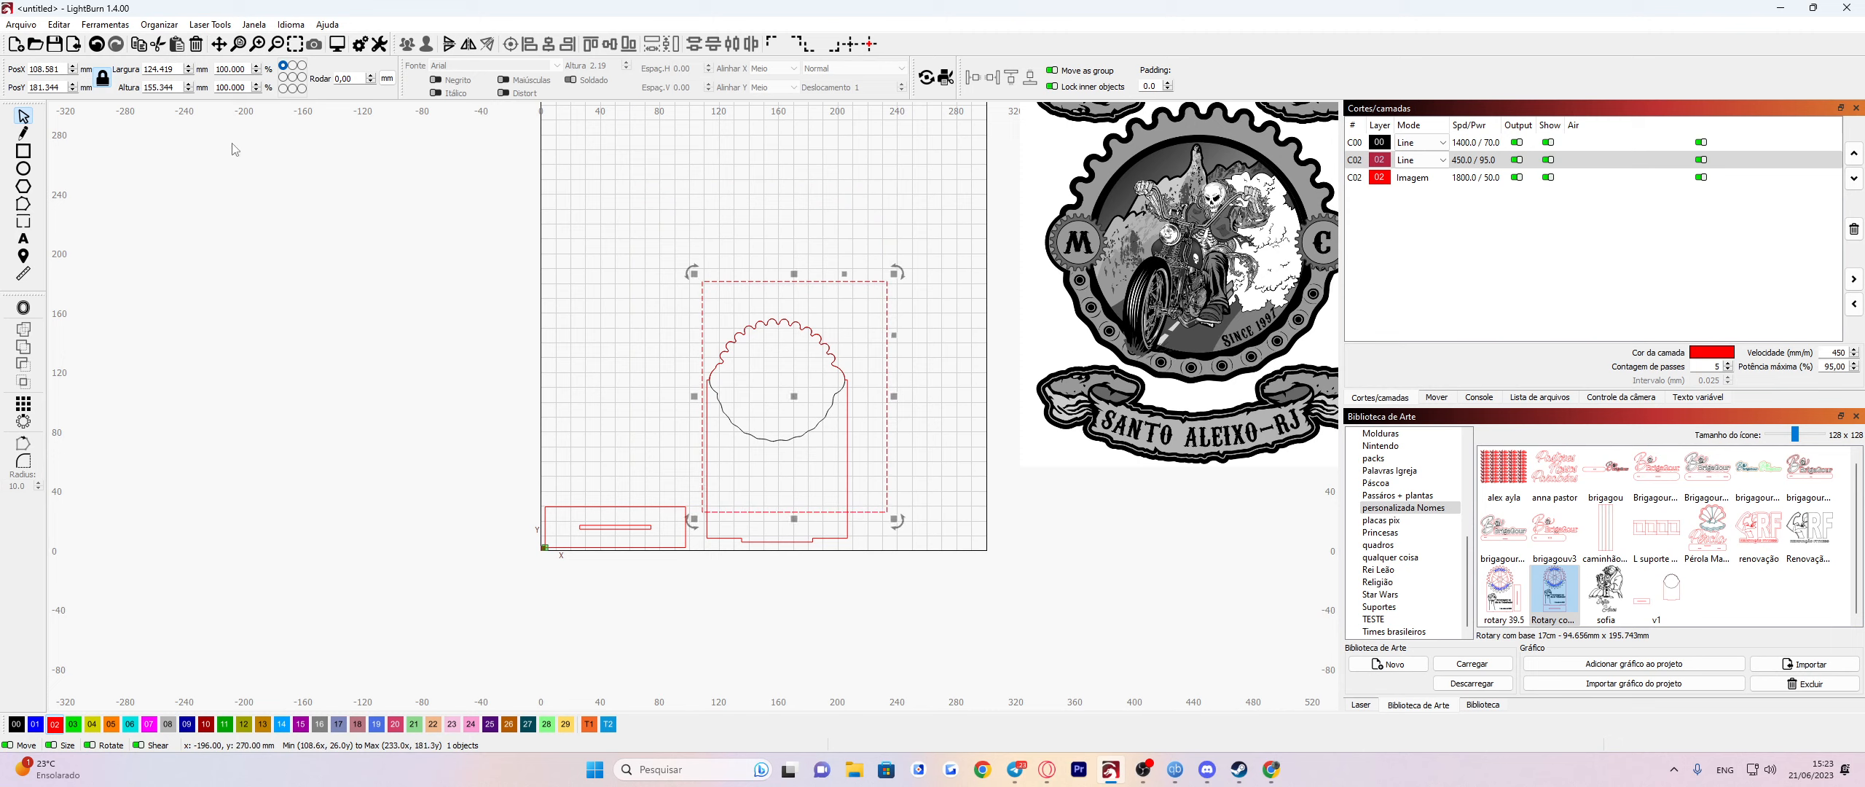
# Undo the rectangle's resizing and drawing, trying one redo of the drawing before undoing it again.
pyautogui.click(96, 45)
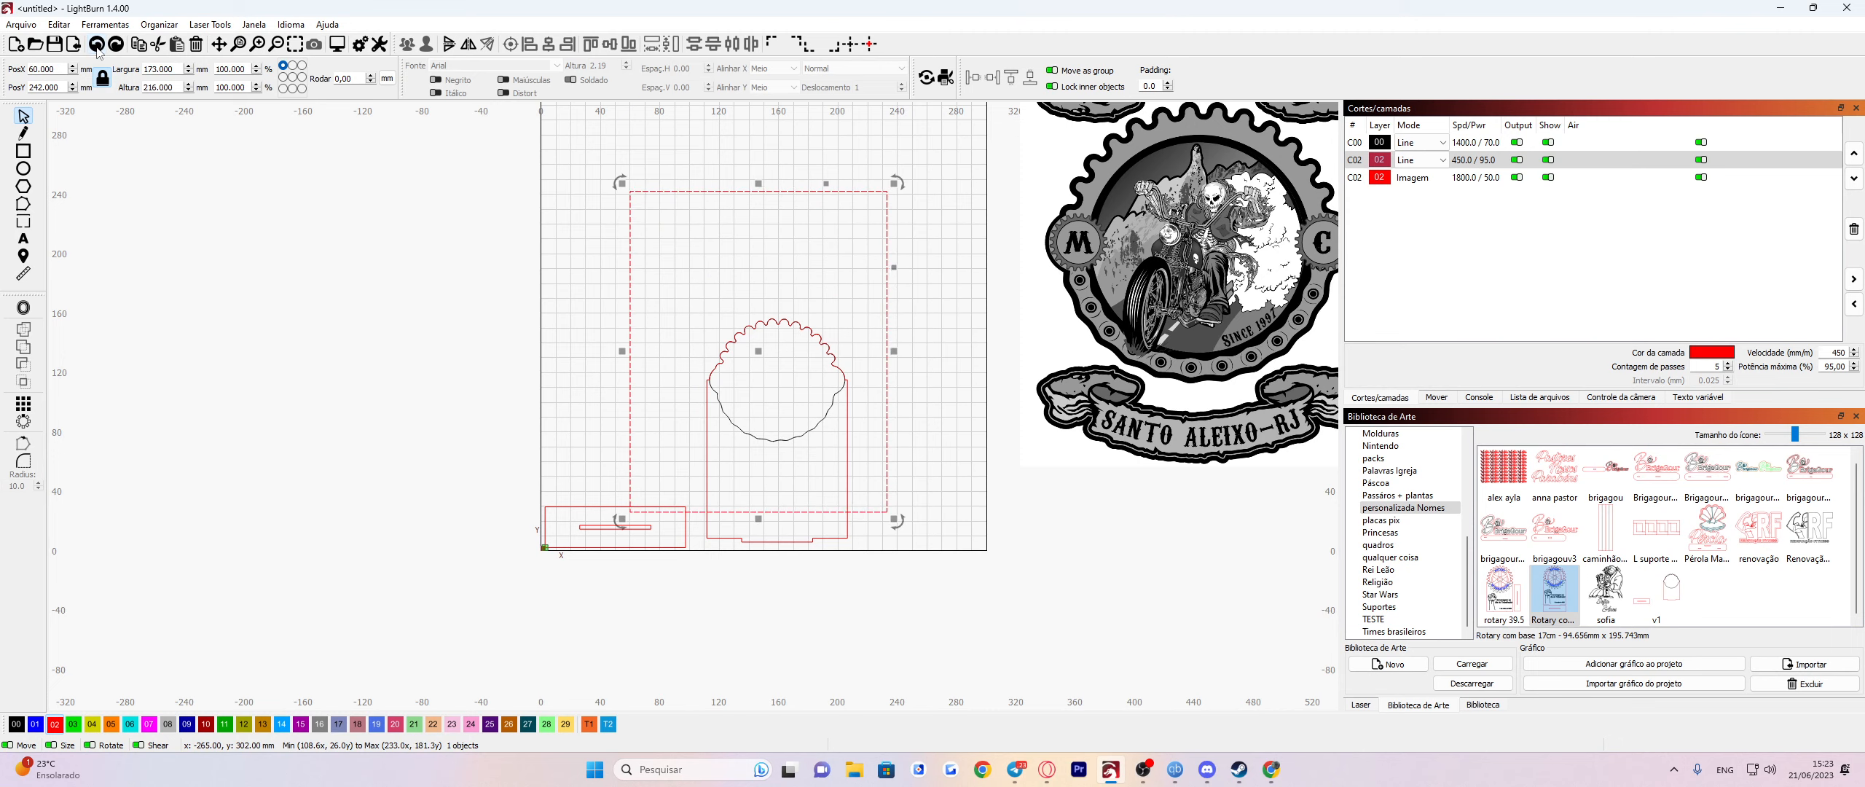
pyautogui.click(96, 45)
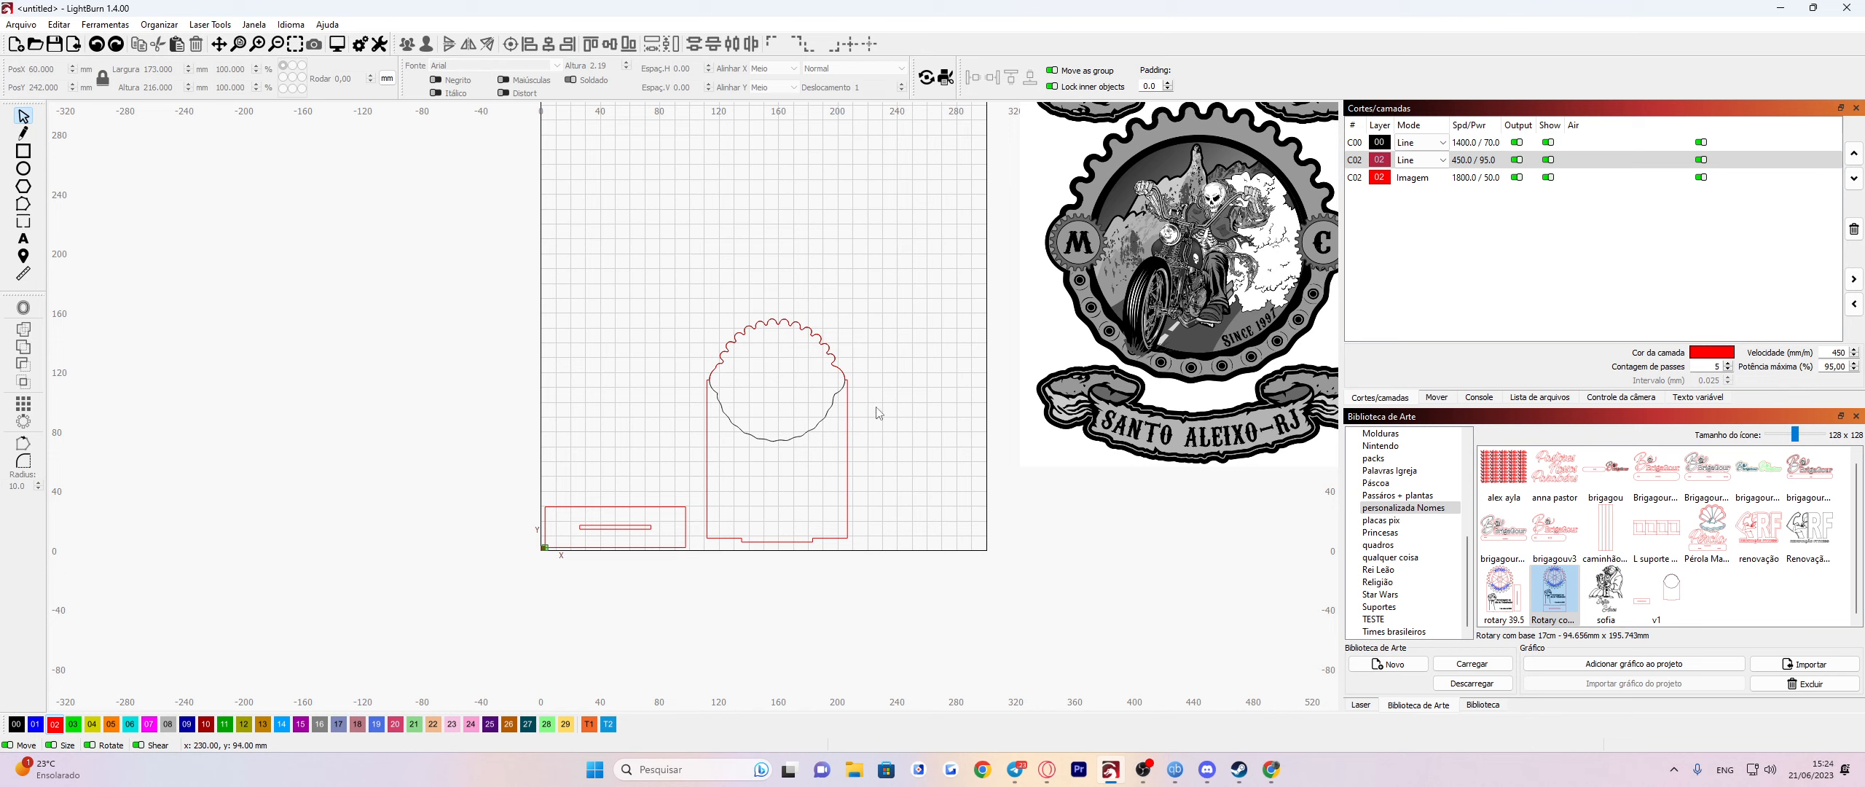
pyautogui.click(114, 48)
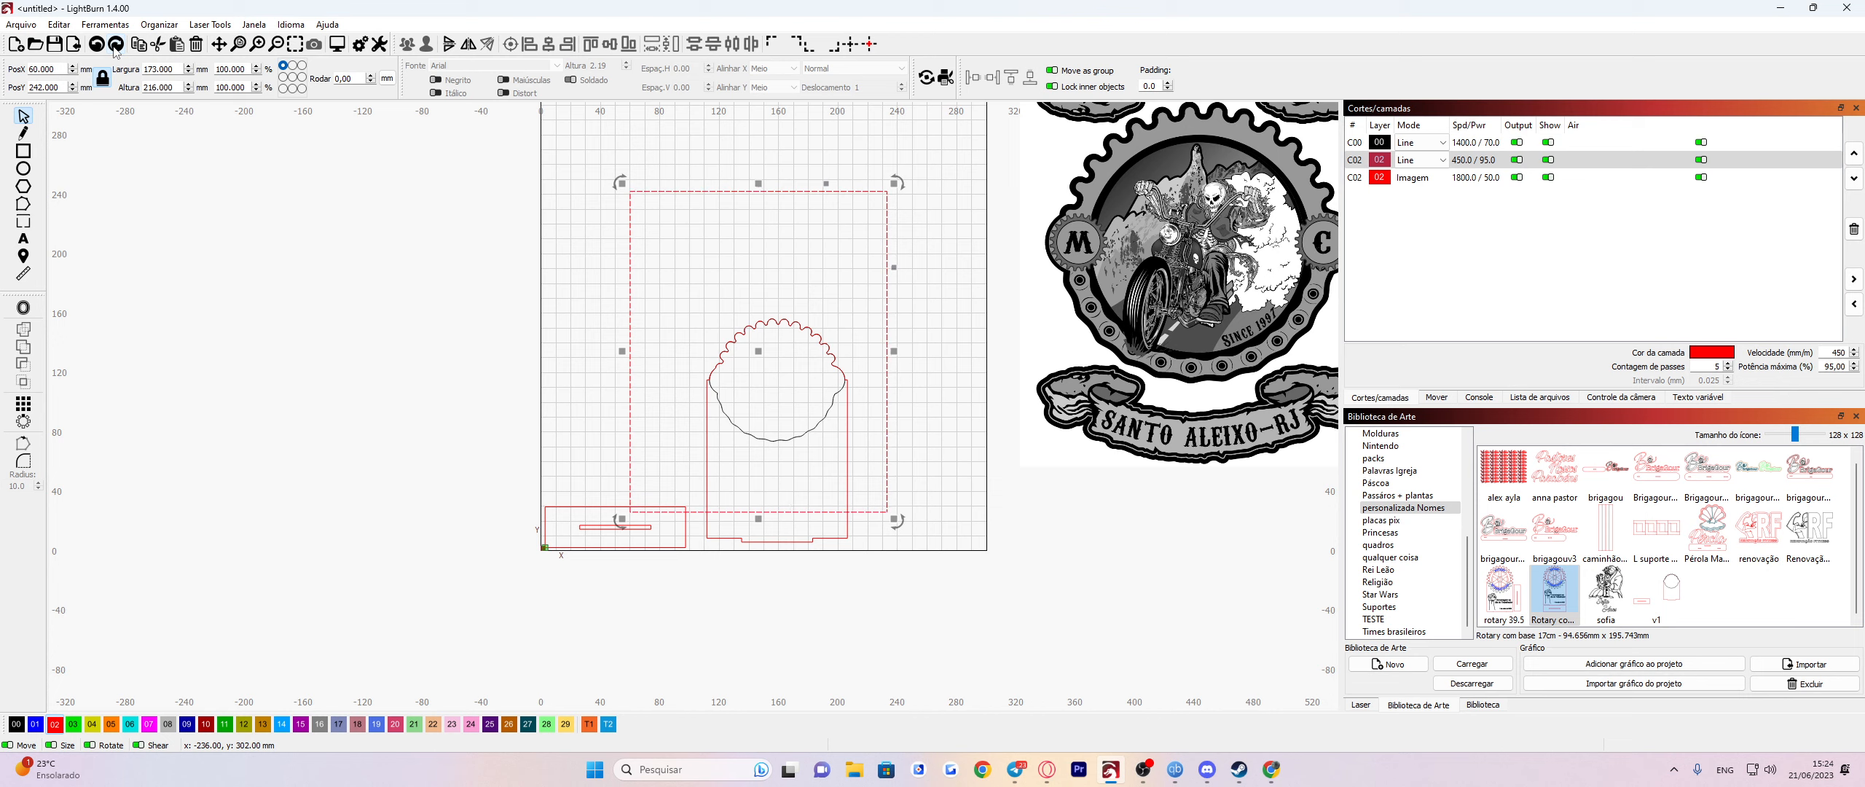
pyautogui.click(98, 47)
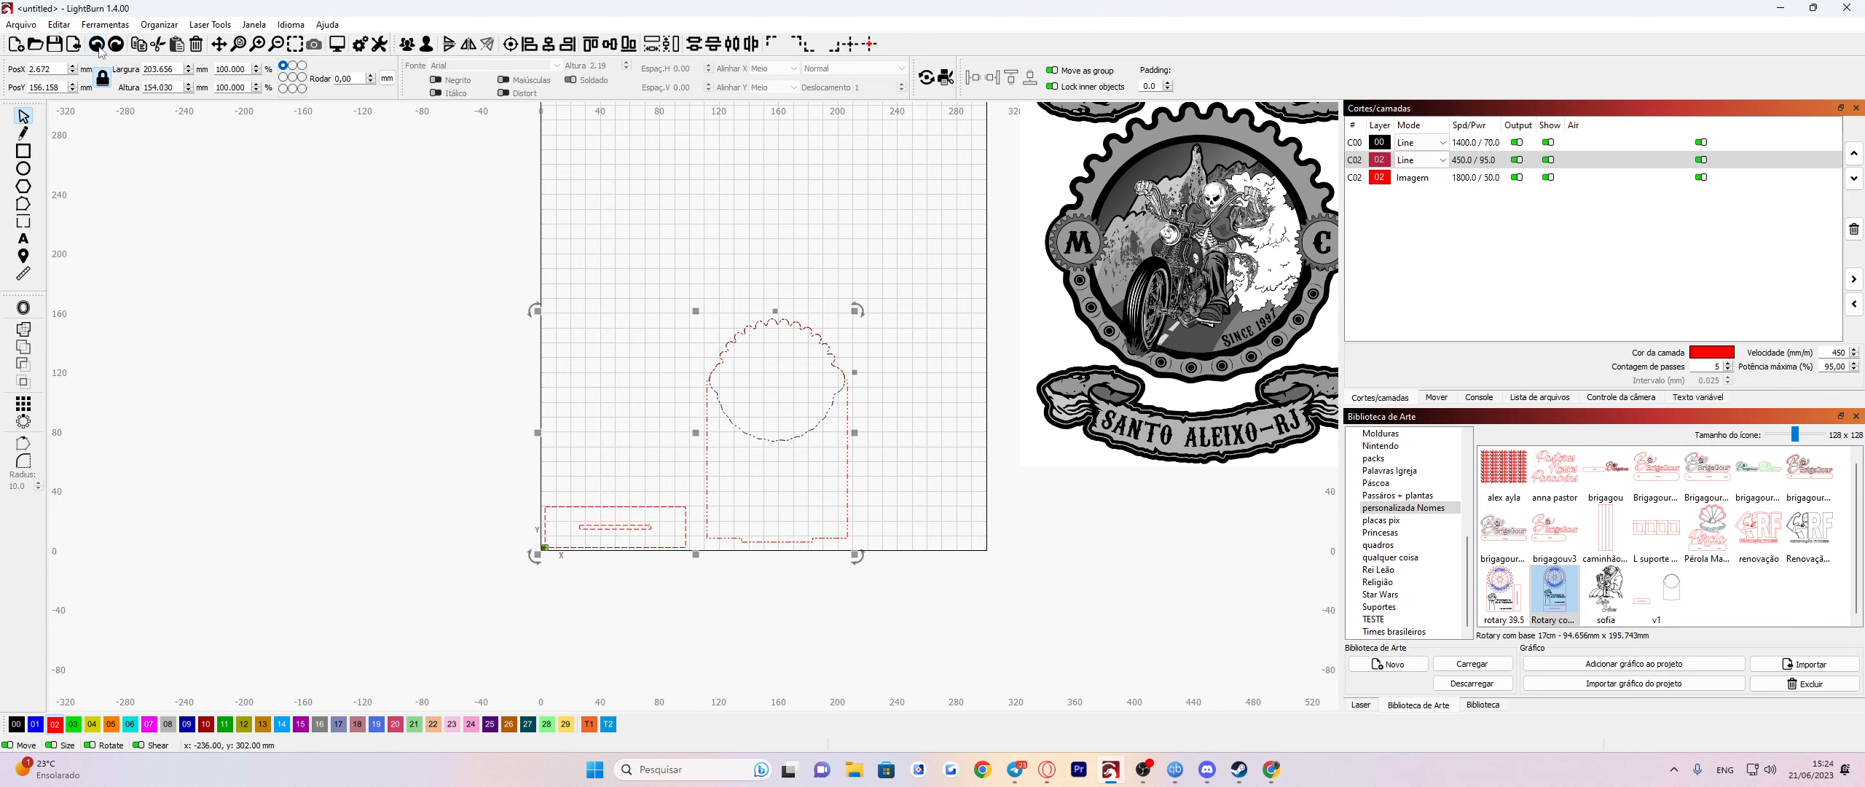
pyautogui.click(166, 183)
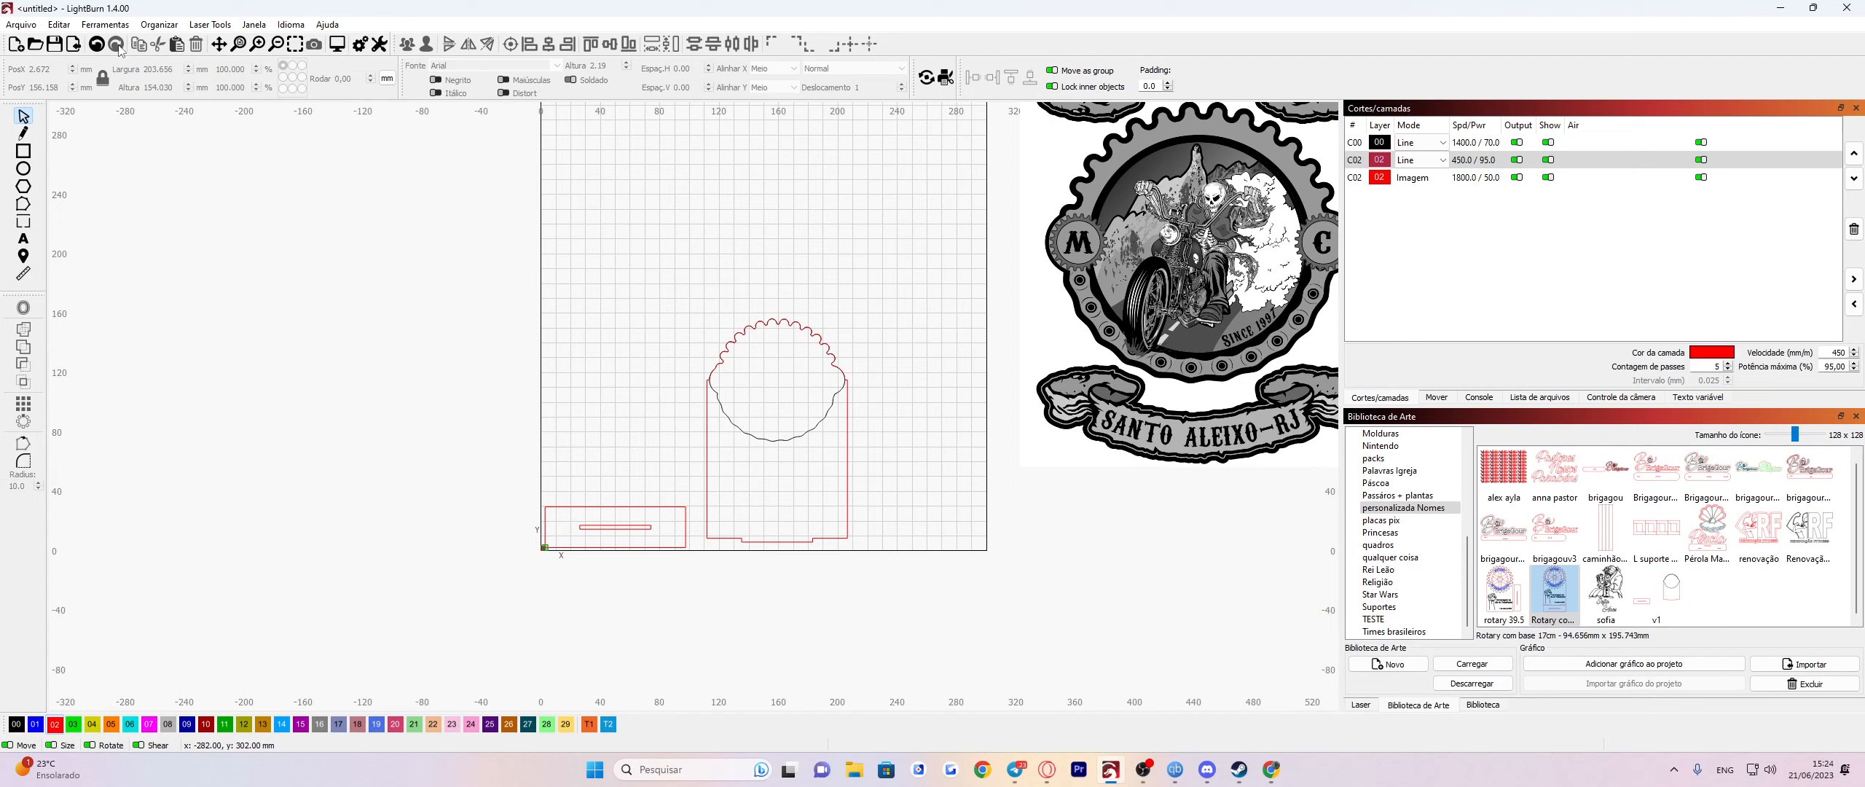
# Draw a rectangle about 88 by 62 mm in the upper-left part of the work area and undo it.
pyautogui.click(23, 151)
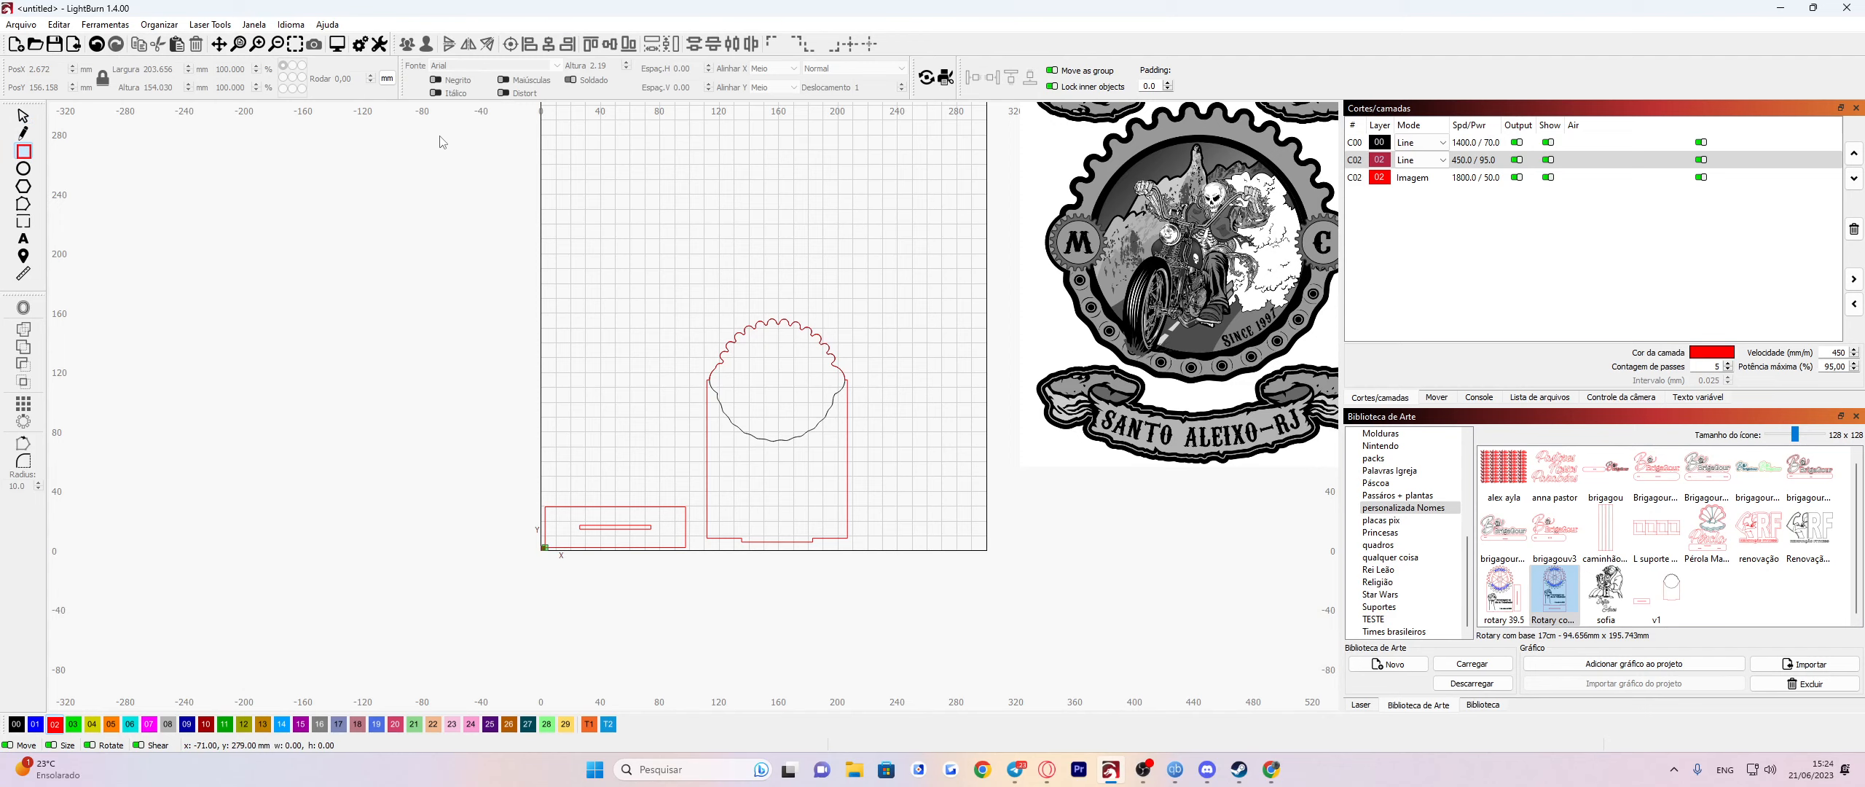
pyautogui.moveTo(553, 127); pyautogui.dragTo(685, 219)
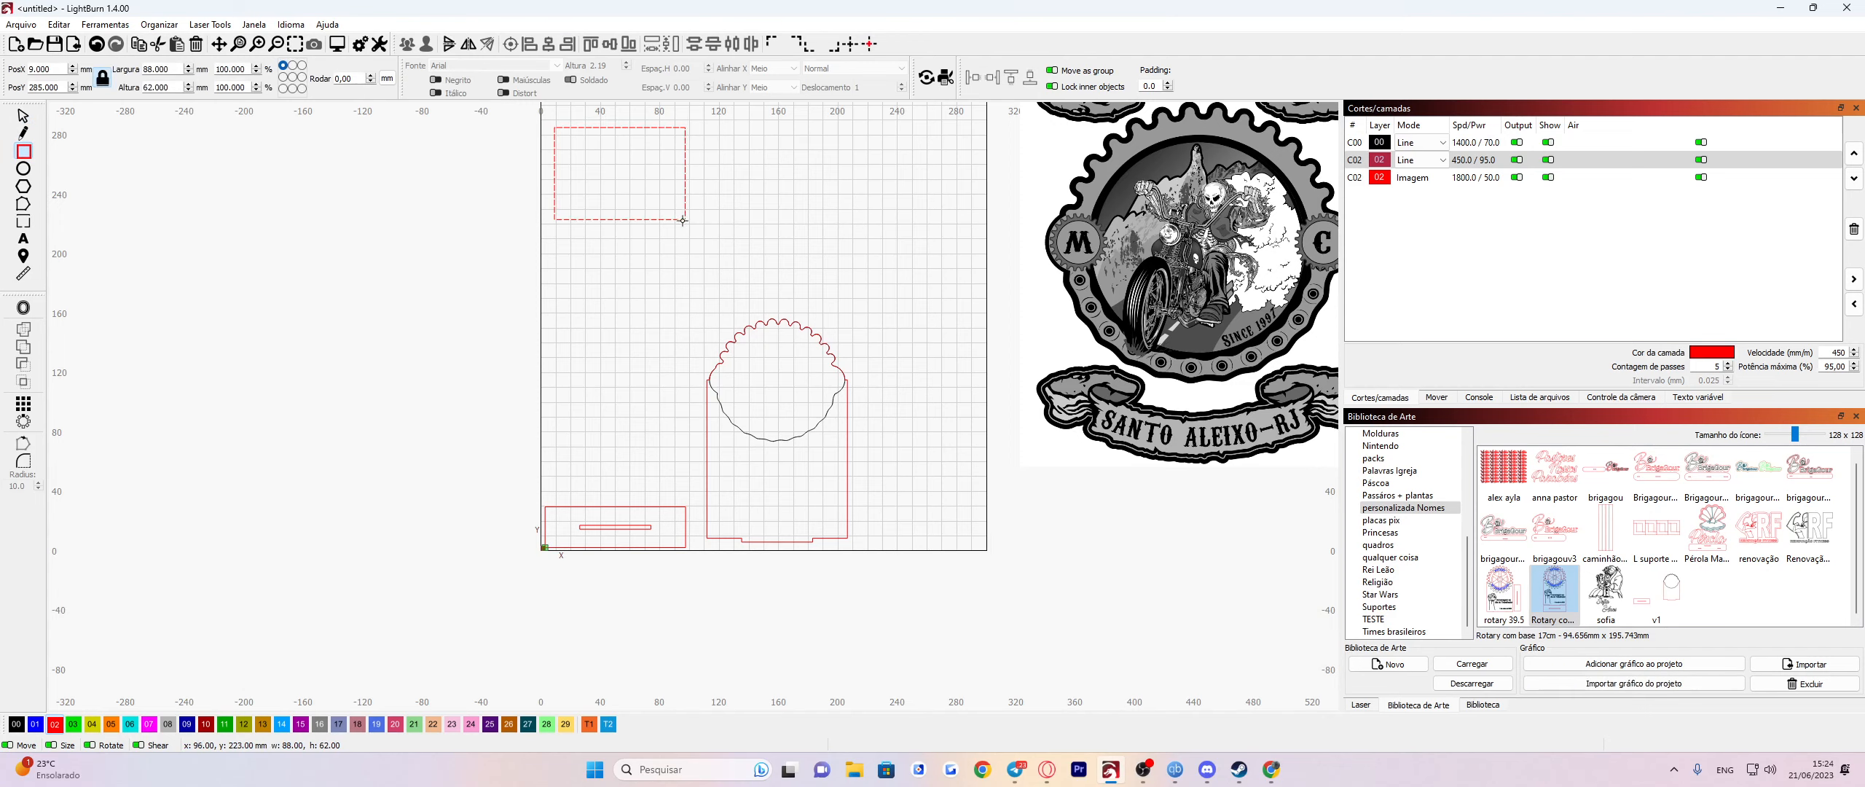
pyautogui.click(97, 45)
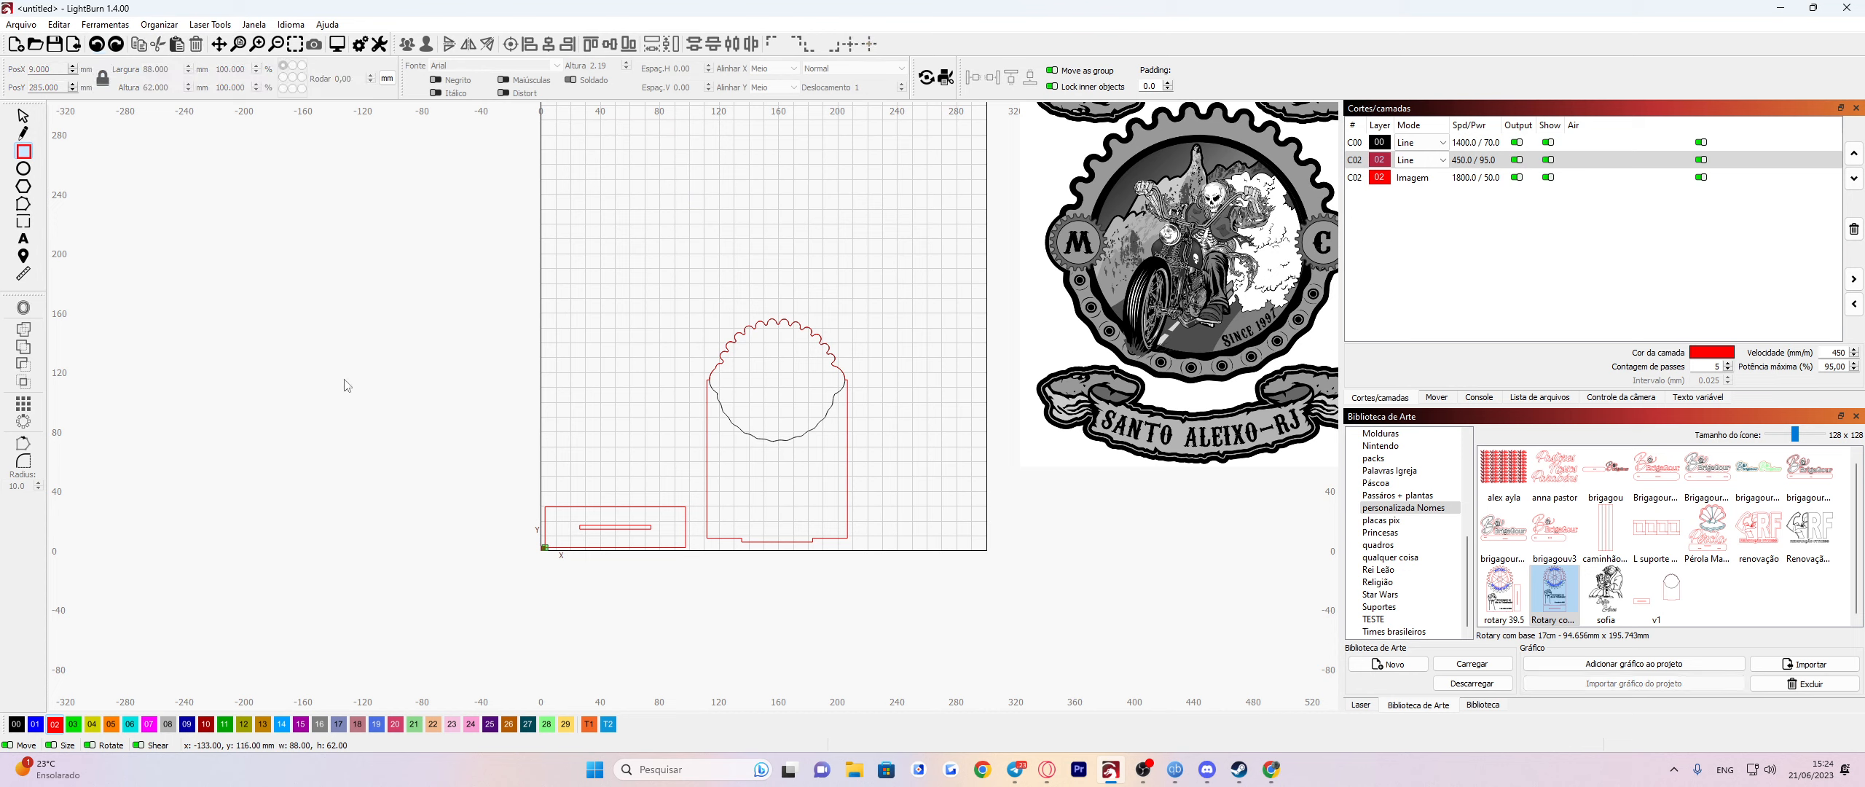
pyautogui.click(312, 310)
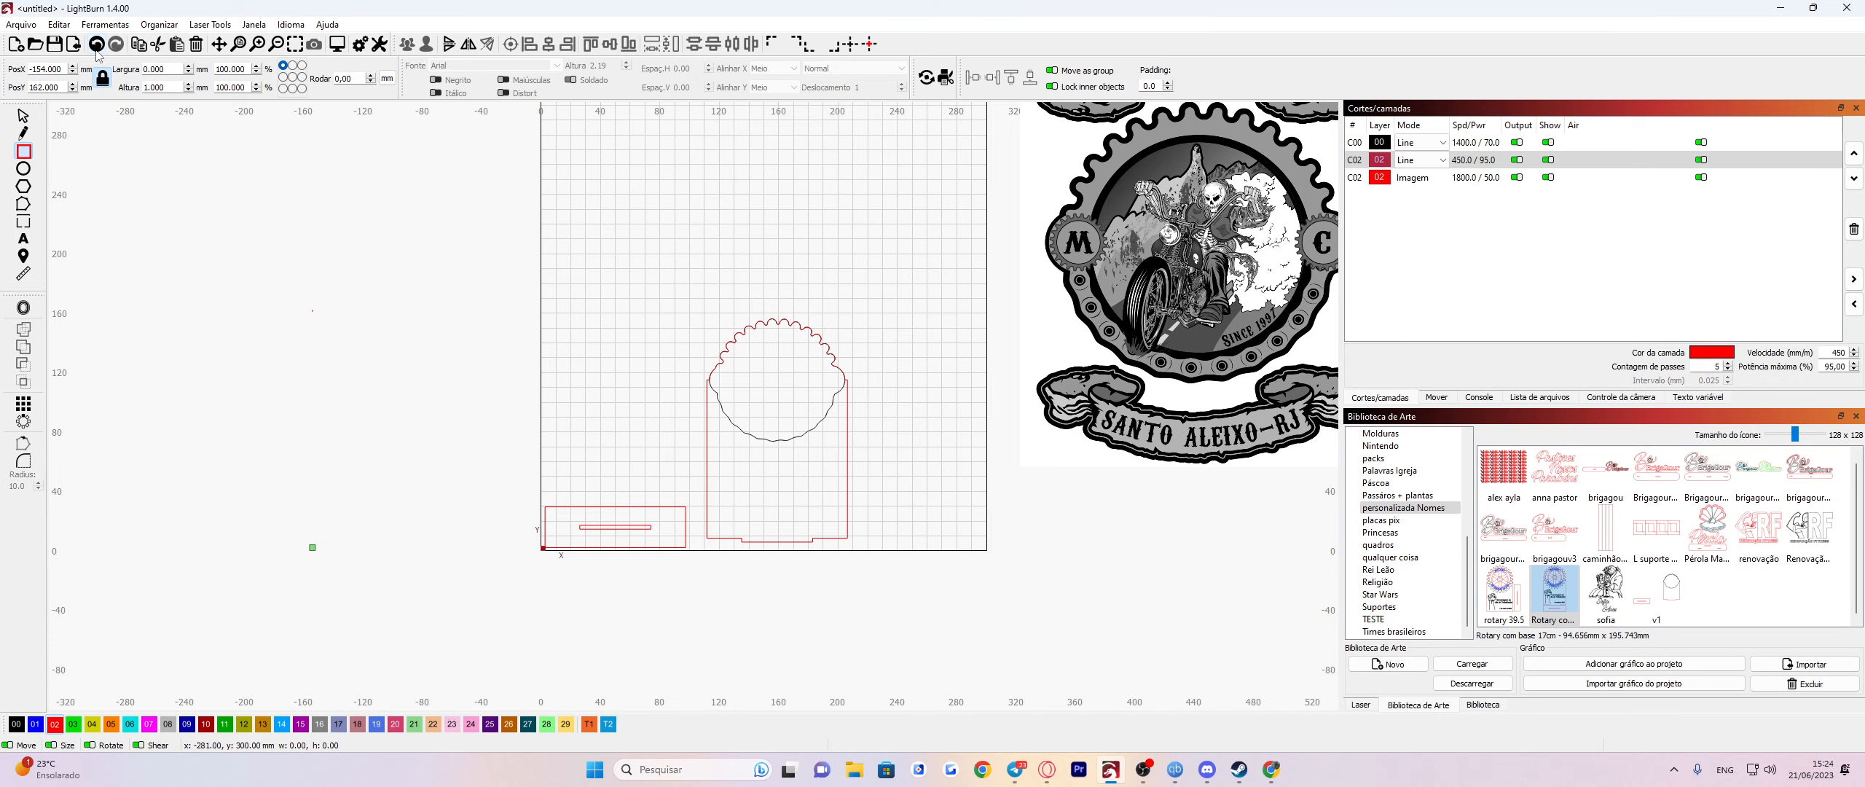
# Remove the stray zero-width shape lying outside the work area, beside the base and arched outlines.
pyautogui.scroll(1, 465, 147)
pyautogui.scroll(-1, 414, 146)
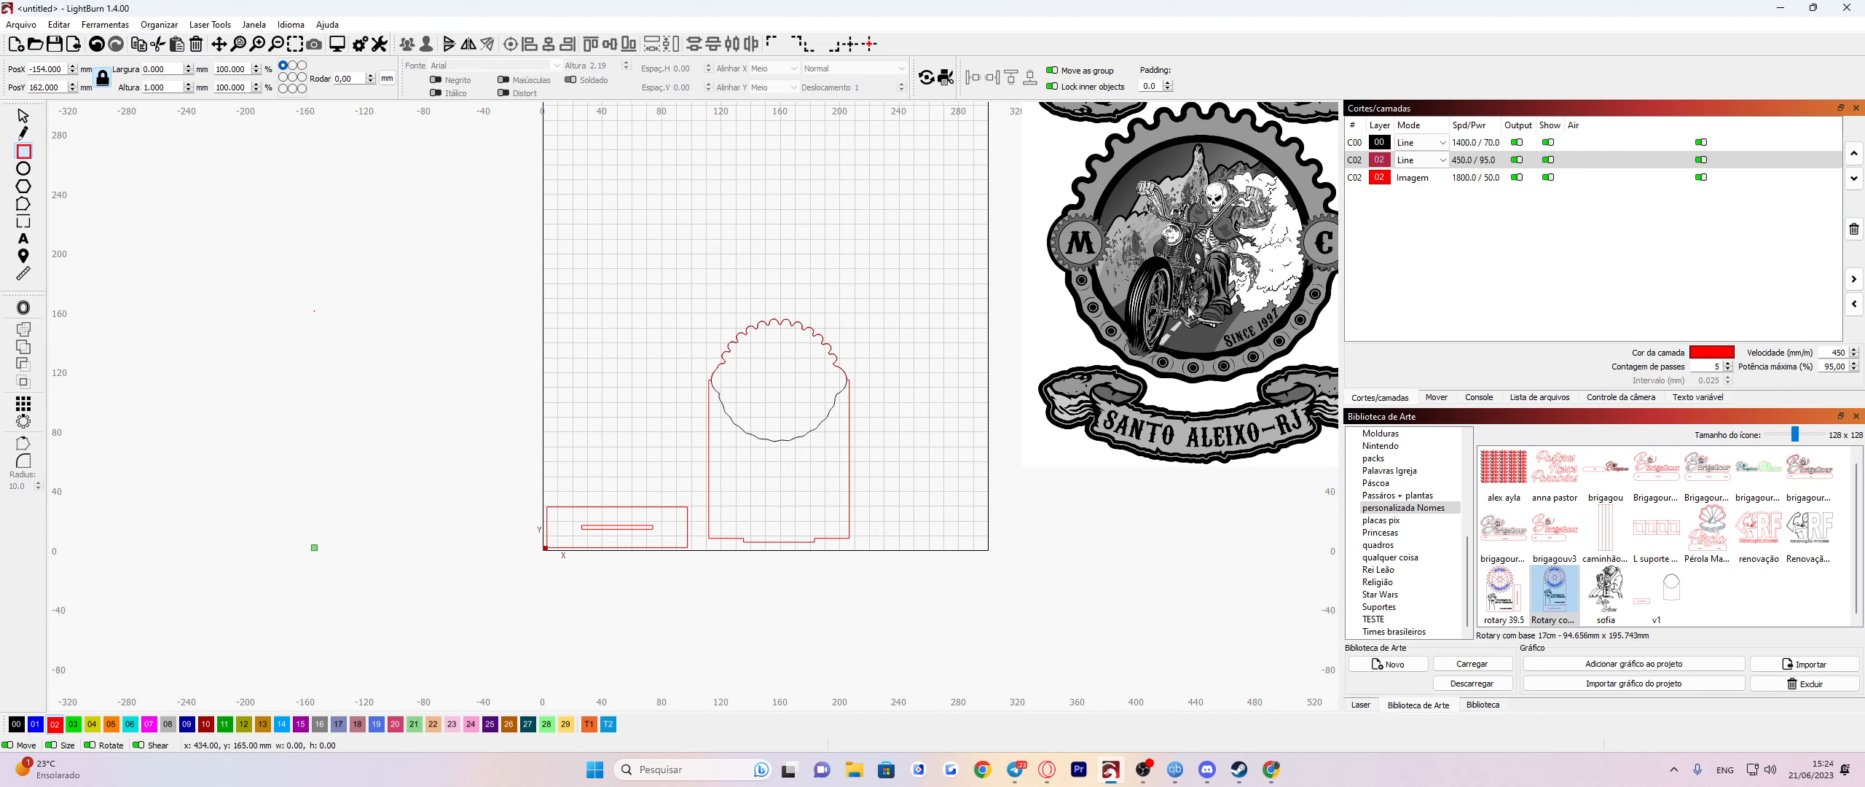
pyautogui.scroll(-5, 1189, 312)
pyautogui.moveTo(1189, 312); pyautogui.dragTo(933, 371)
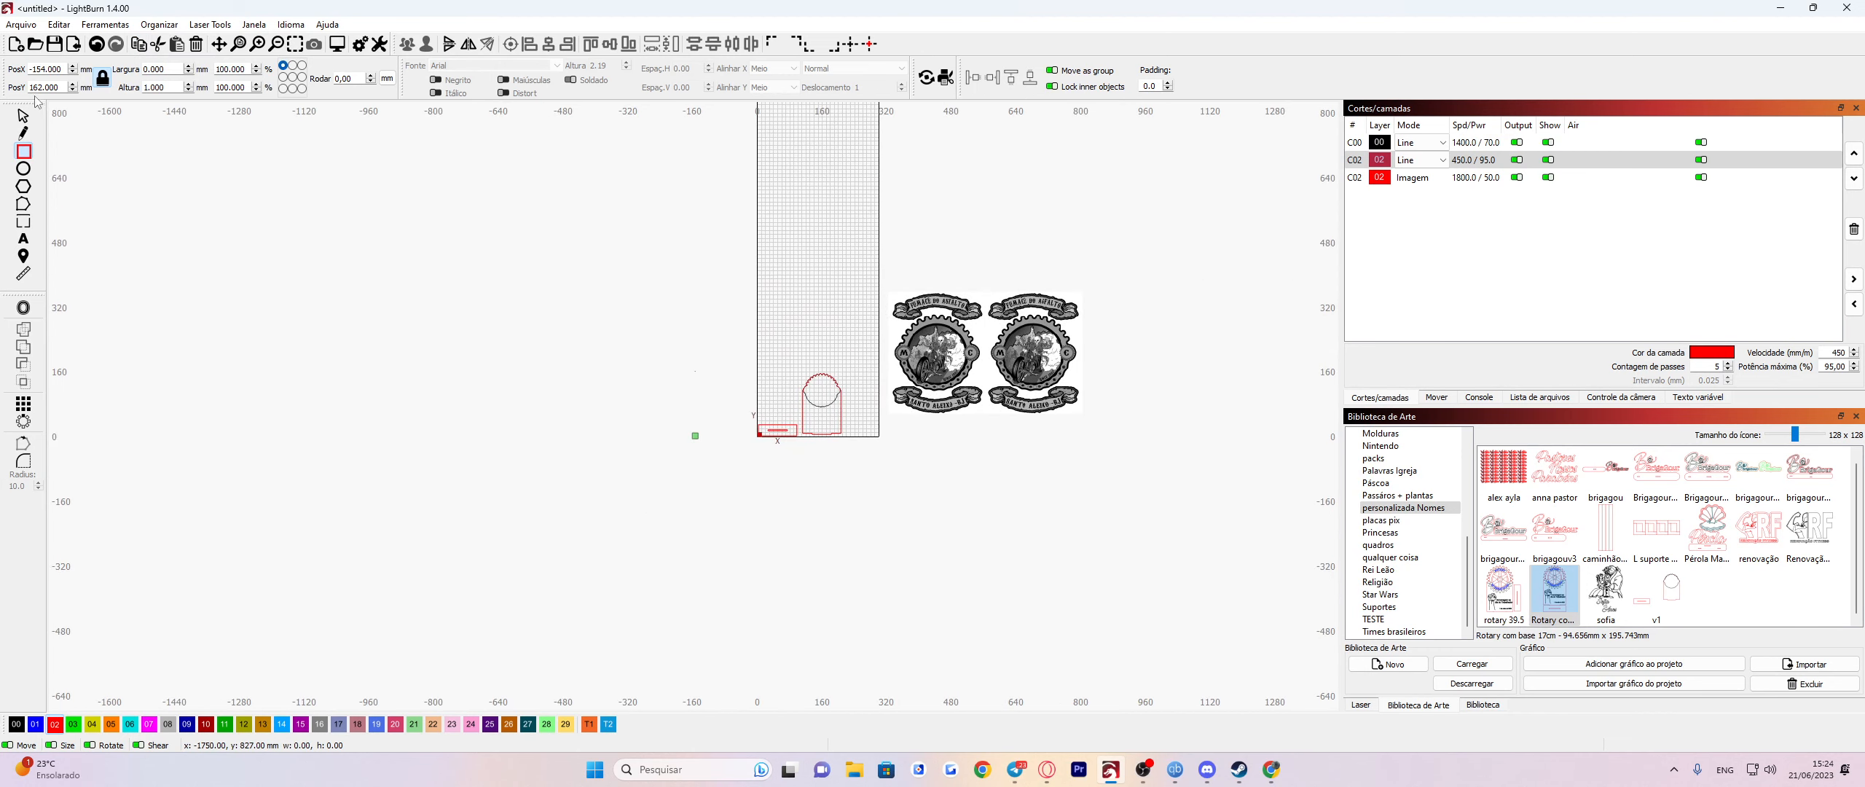
pyautogui.click(24, 117)
pyautogui.scroll(2, 655, 391)
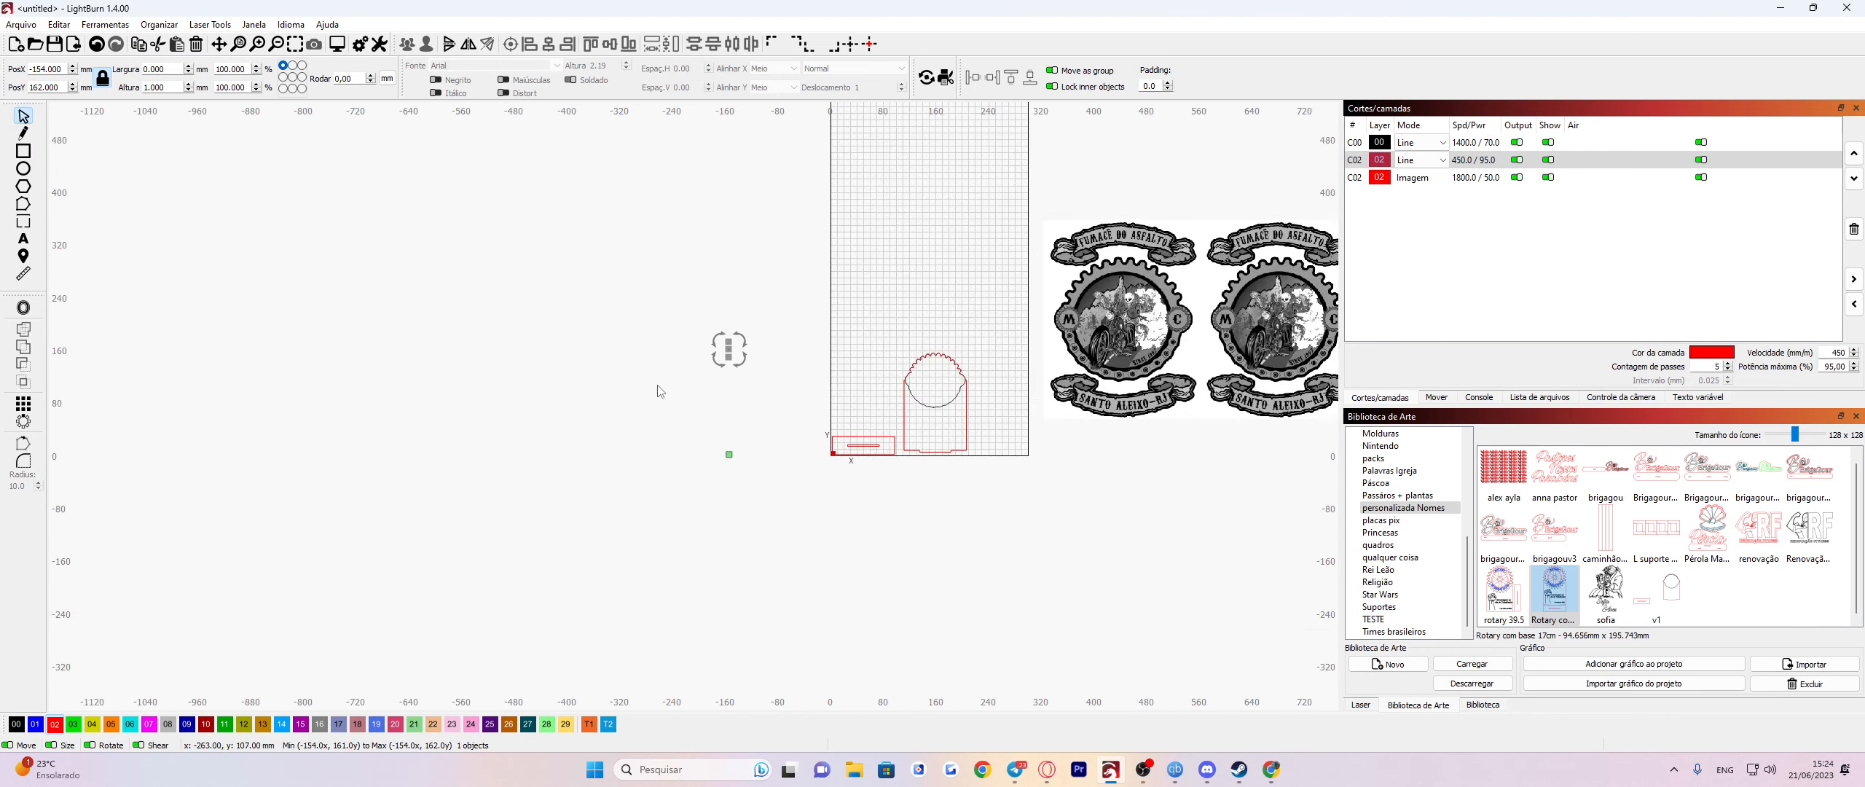
pyautogui.click(1053, 488)
pyautogui.scroll(2, 1054, 487)
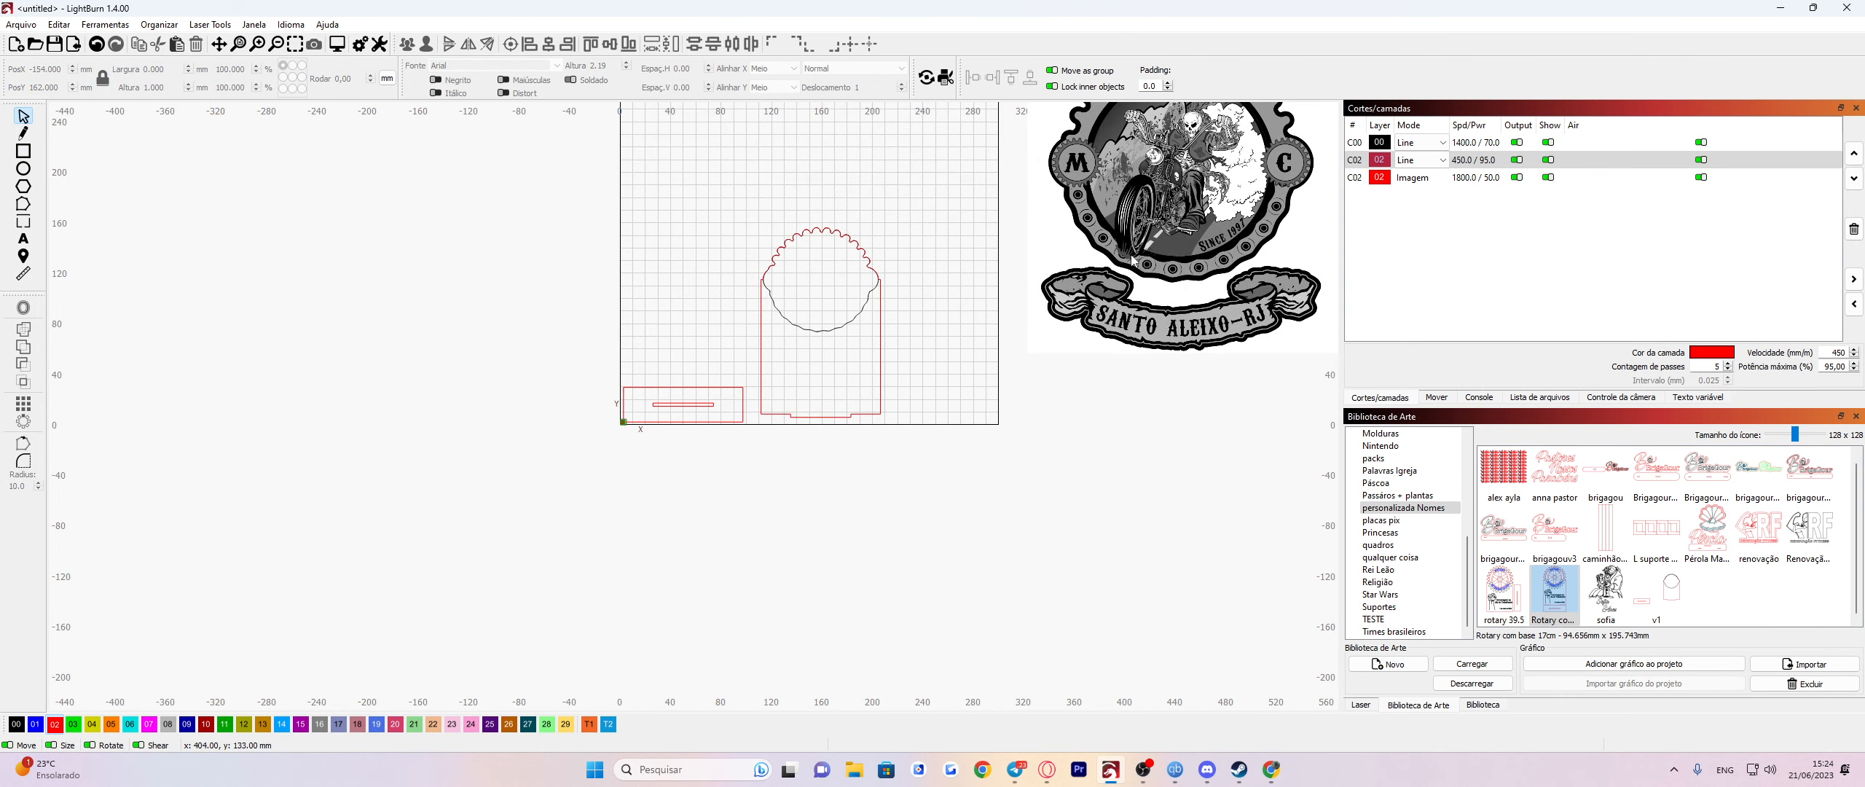
# Cut the double motorcycle-badge image to the clipboard and undo its removal.
pyautogui.click(1110, 265)
pyautogui.moveTo(1110, 264); pyautogui.dragTo(825, 365)
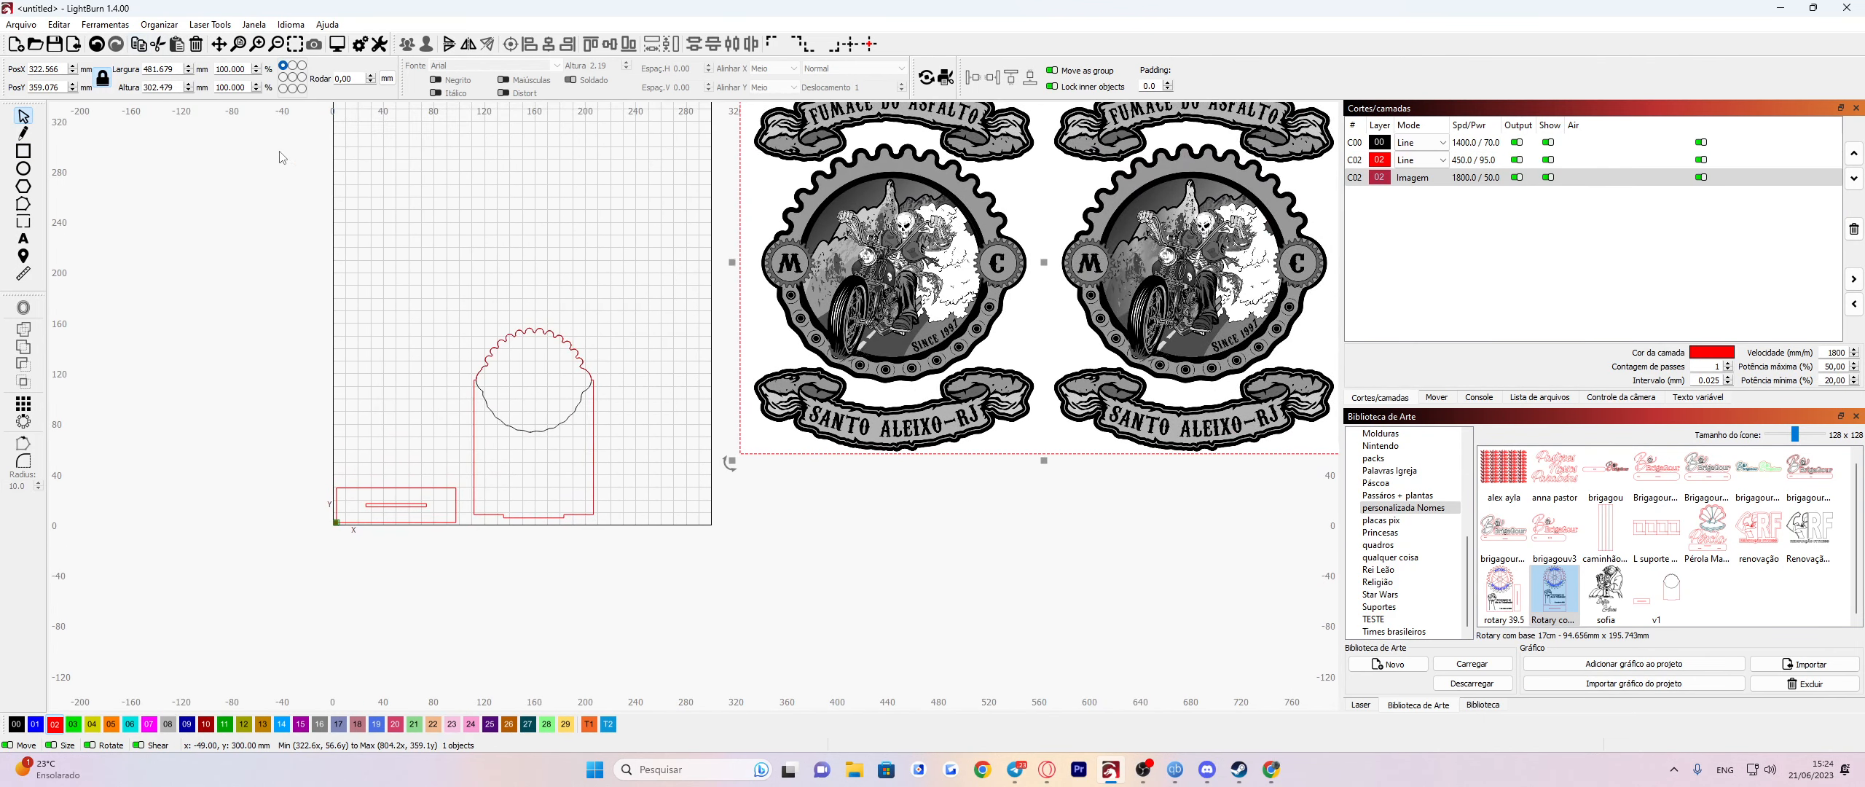
pyautogui.click(160, 42)
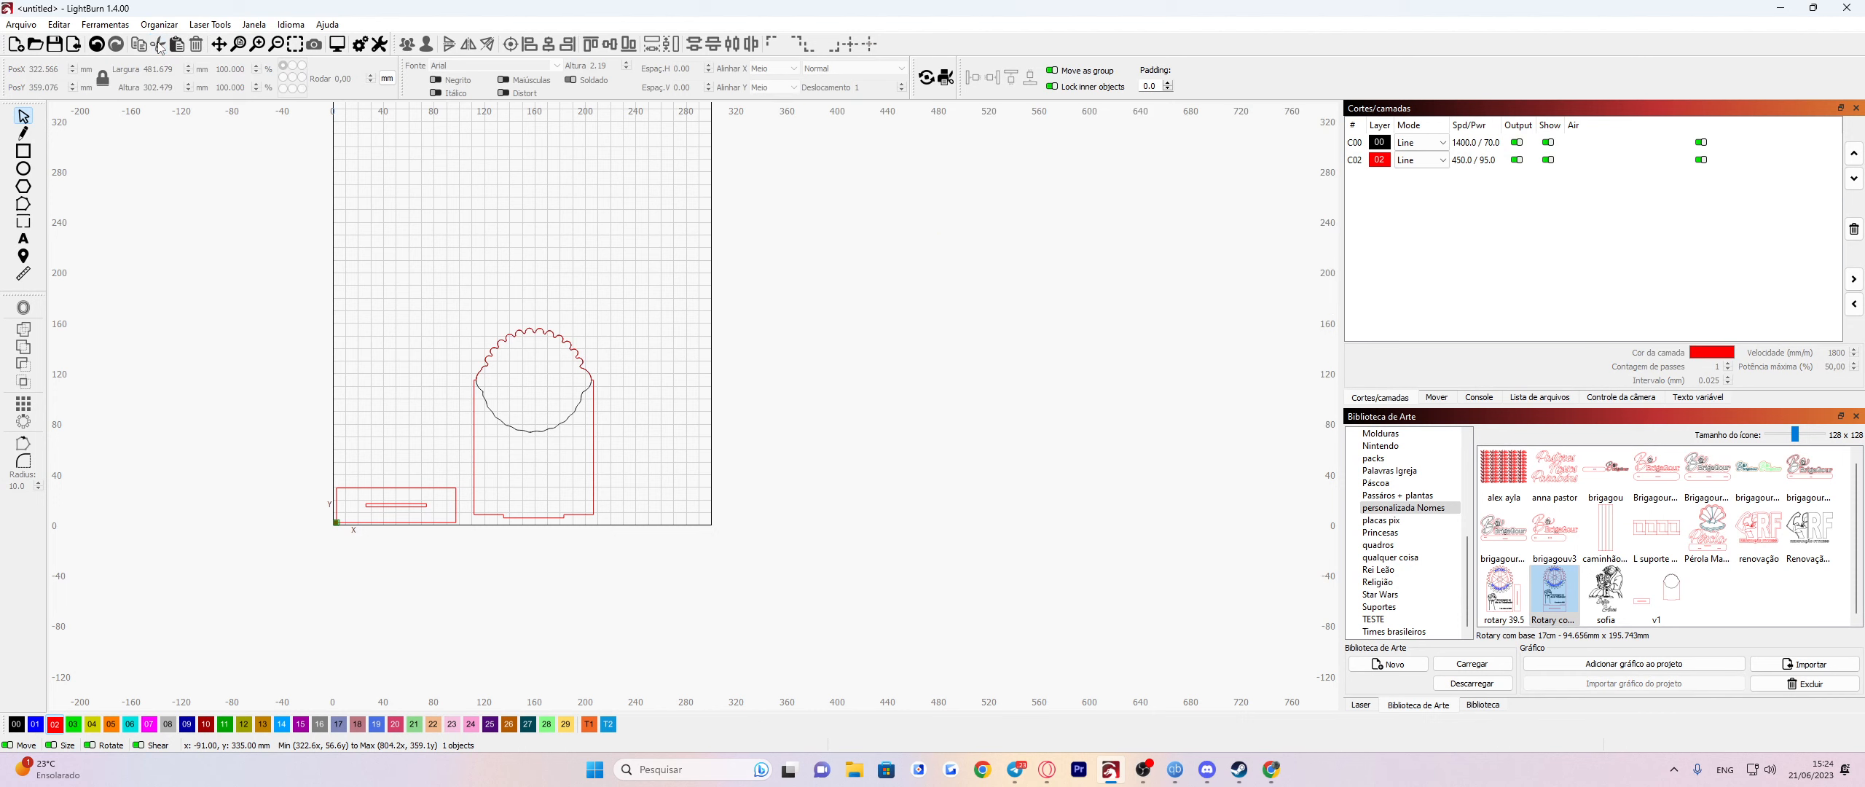
pyautogui.click(97, 44)
# Paste a copy of the badge image from the clipboard and delete that copy.
pyautogui.scroll(-1, 312, 193)
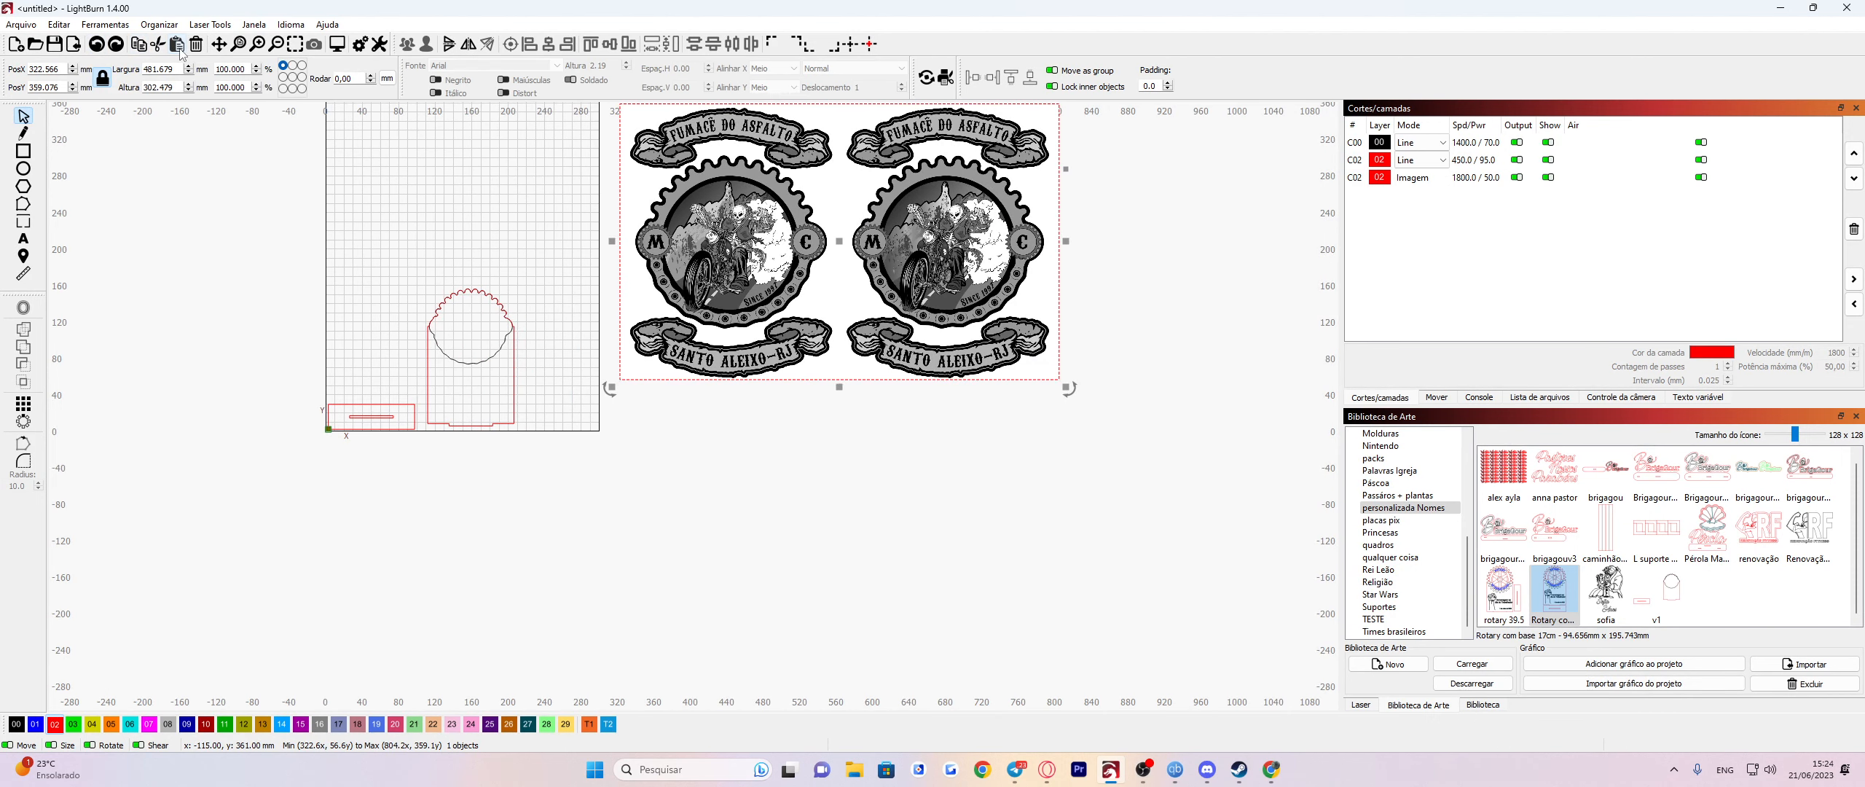
pyautogui.click(181, 49)
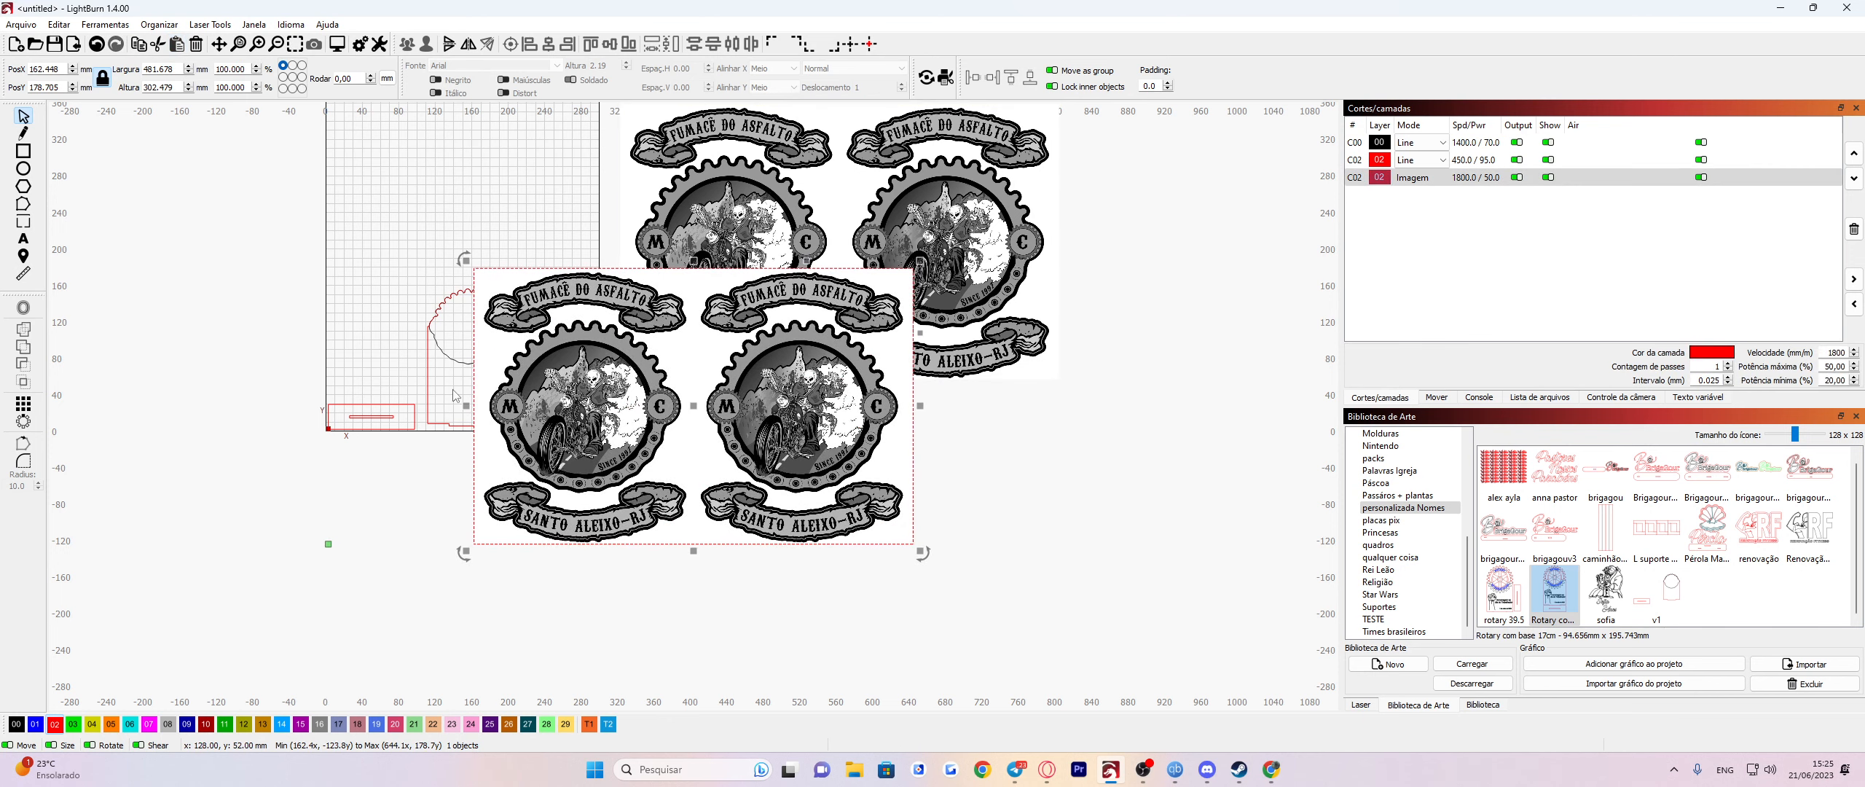
pyautogui.press('Delete')
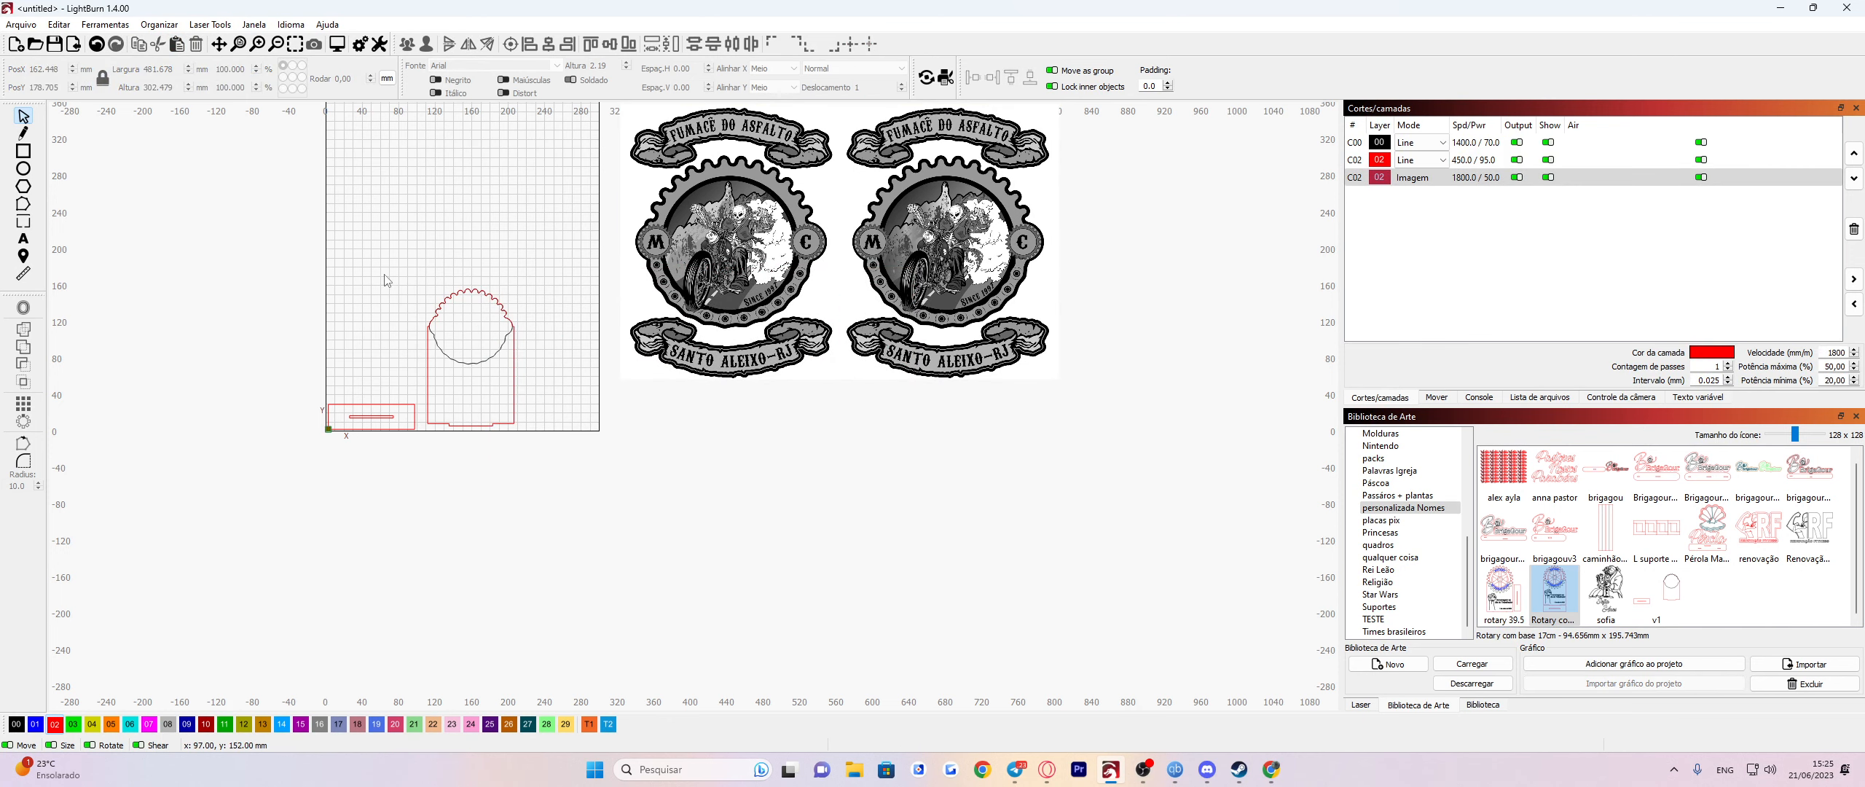
# Move the double motorcycle-badge image about 106 mm to the right and 68 mm down, keeping it outside the work area.
pyautogui.click(656, 175)
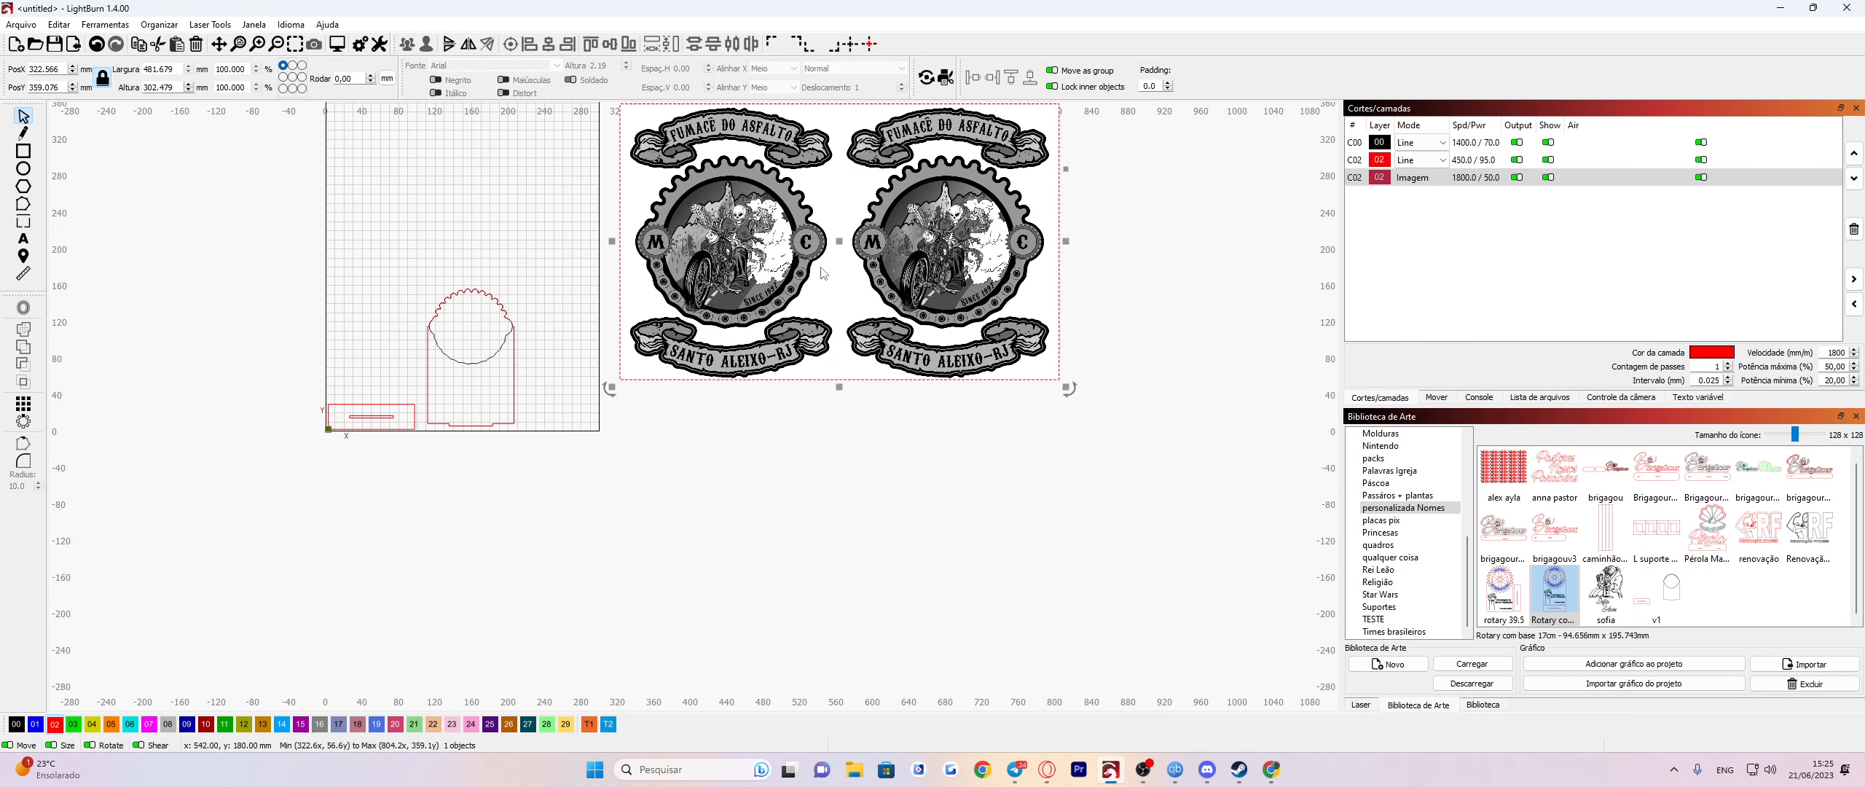
pyautogui.click(218, 44)
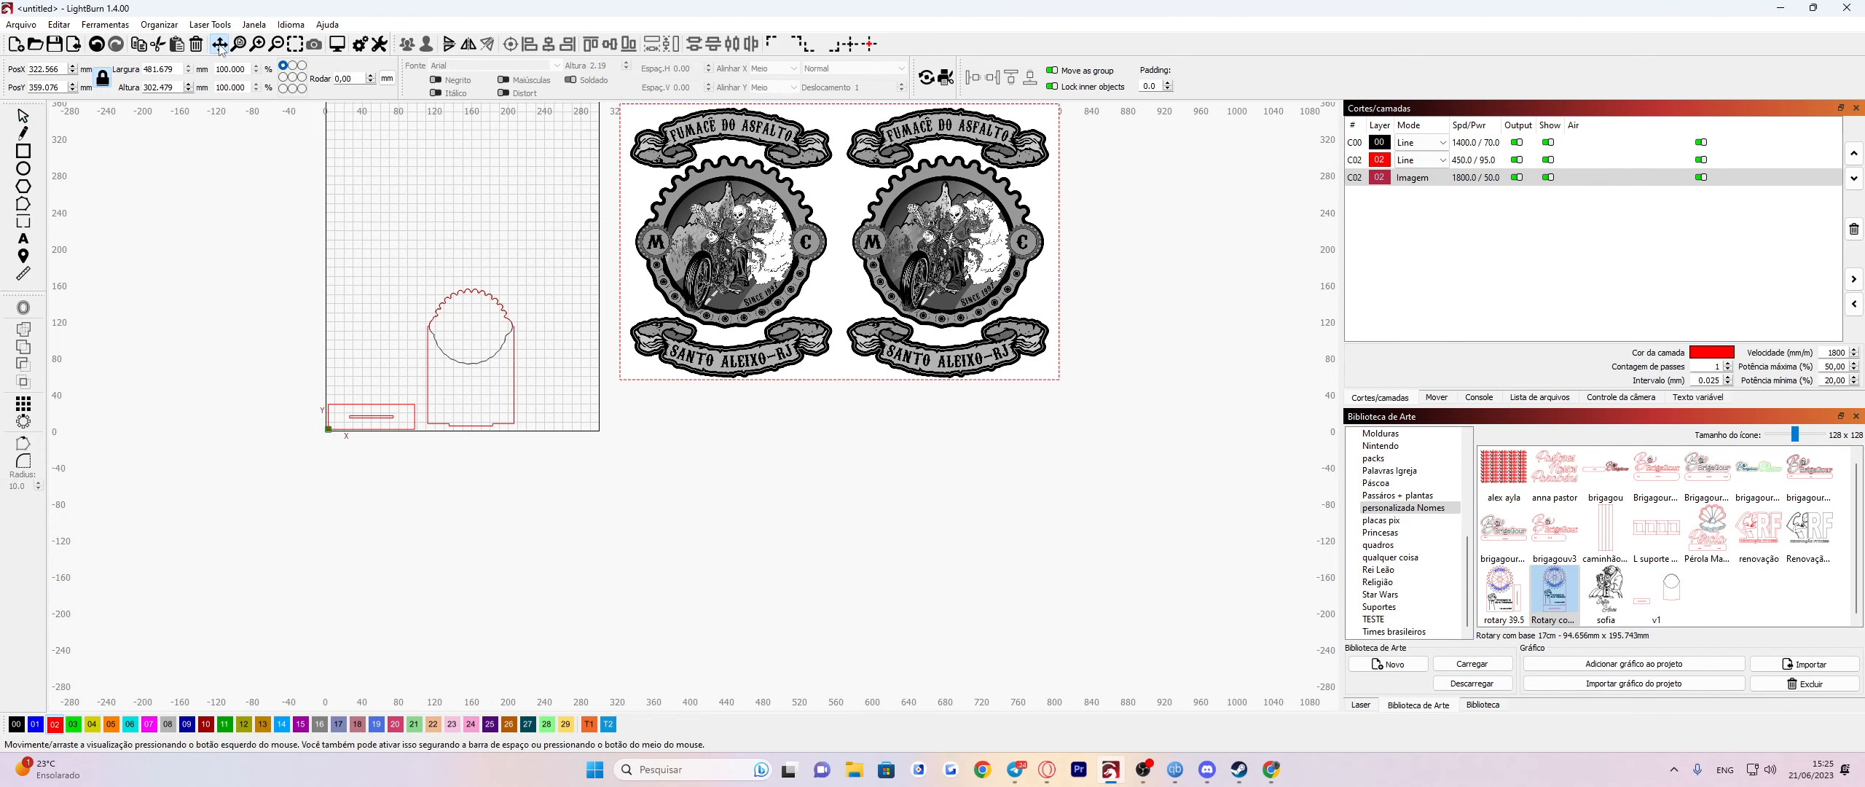
pyautogui.moveTo(449, 208); pyautogui.dragTo(528, 315)
pyautogui.click(22, 116)
pyautogui.moveTo(812, 364); pyautogui.dragTo(910, 426)
pyautogui.moveTo(552, 325); pyautogui.dragTo(616, 292)
# Pan the workspace with the Pan tool and fit the whole page in view with Zoom to page.
pyautogui.click(218, 51)
pyautogui.moveTo(546, 220); pyautogui.dragTo(401, 159)
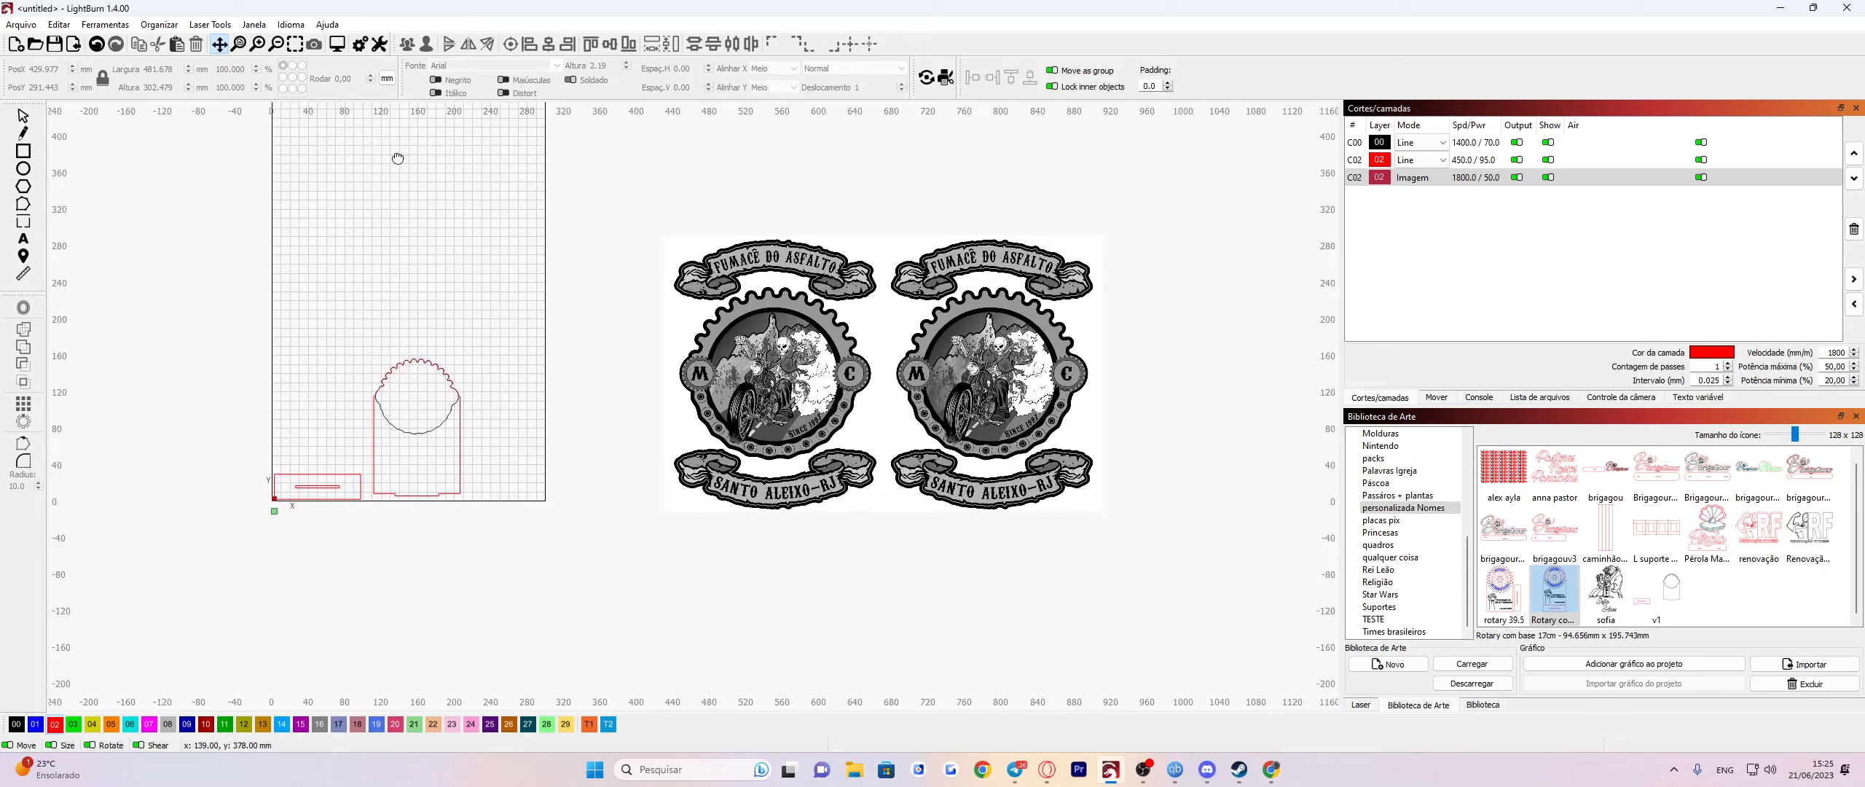
pyautogui.click(241, 45)
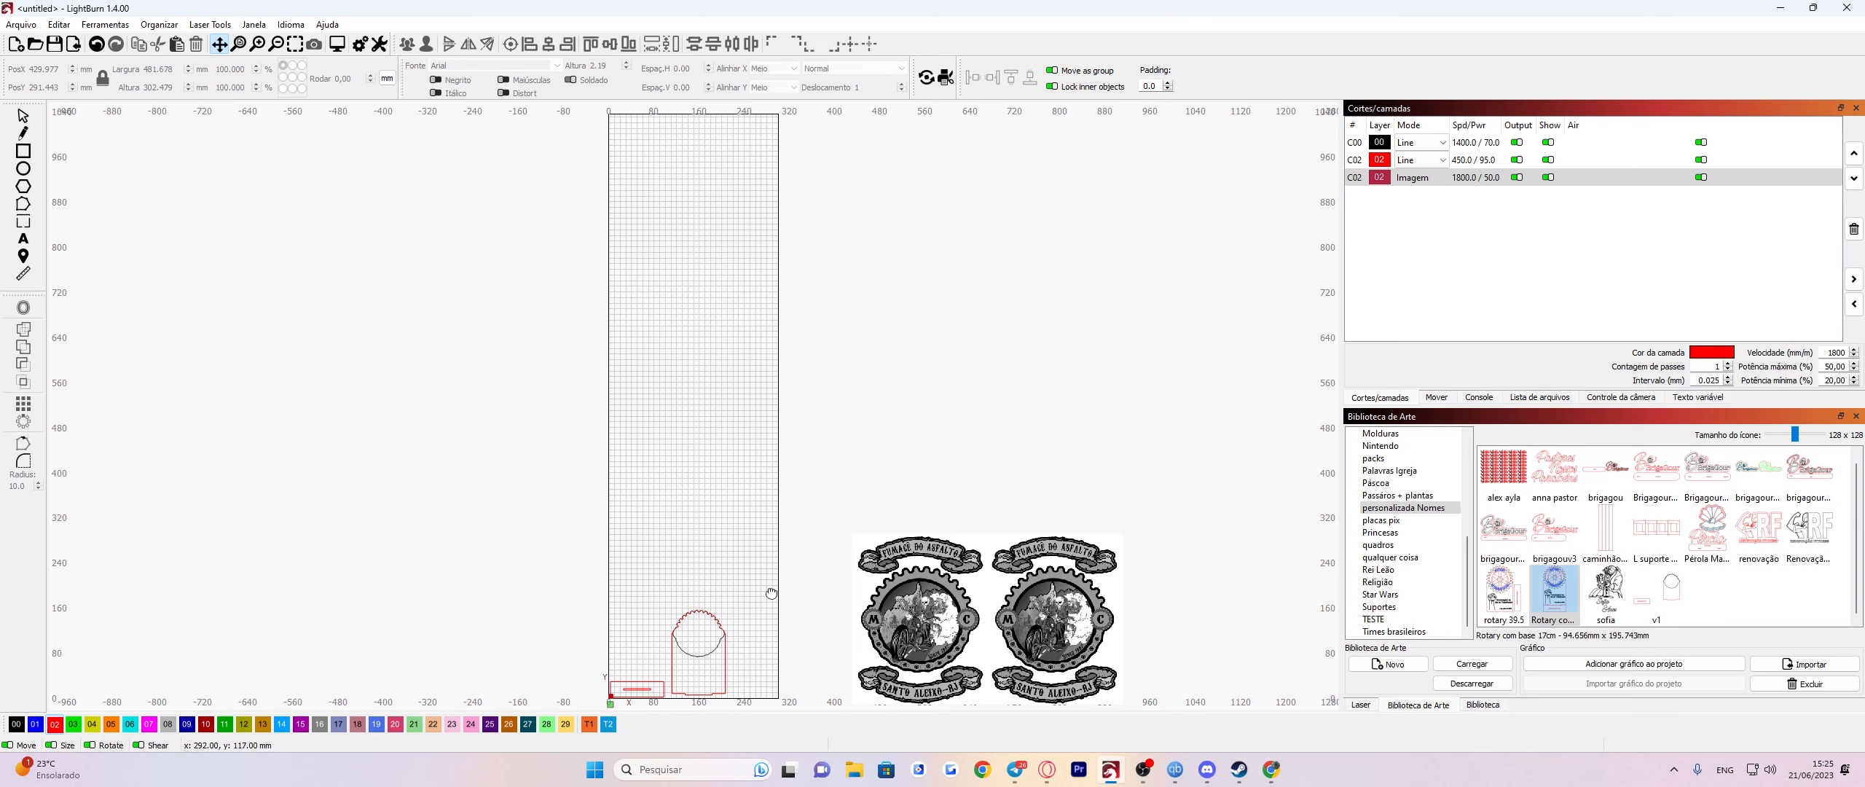
pyautogui.moveTo(701, 601); pyautogui.dragTo(732, 628)
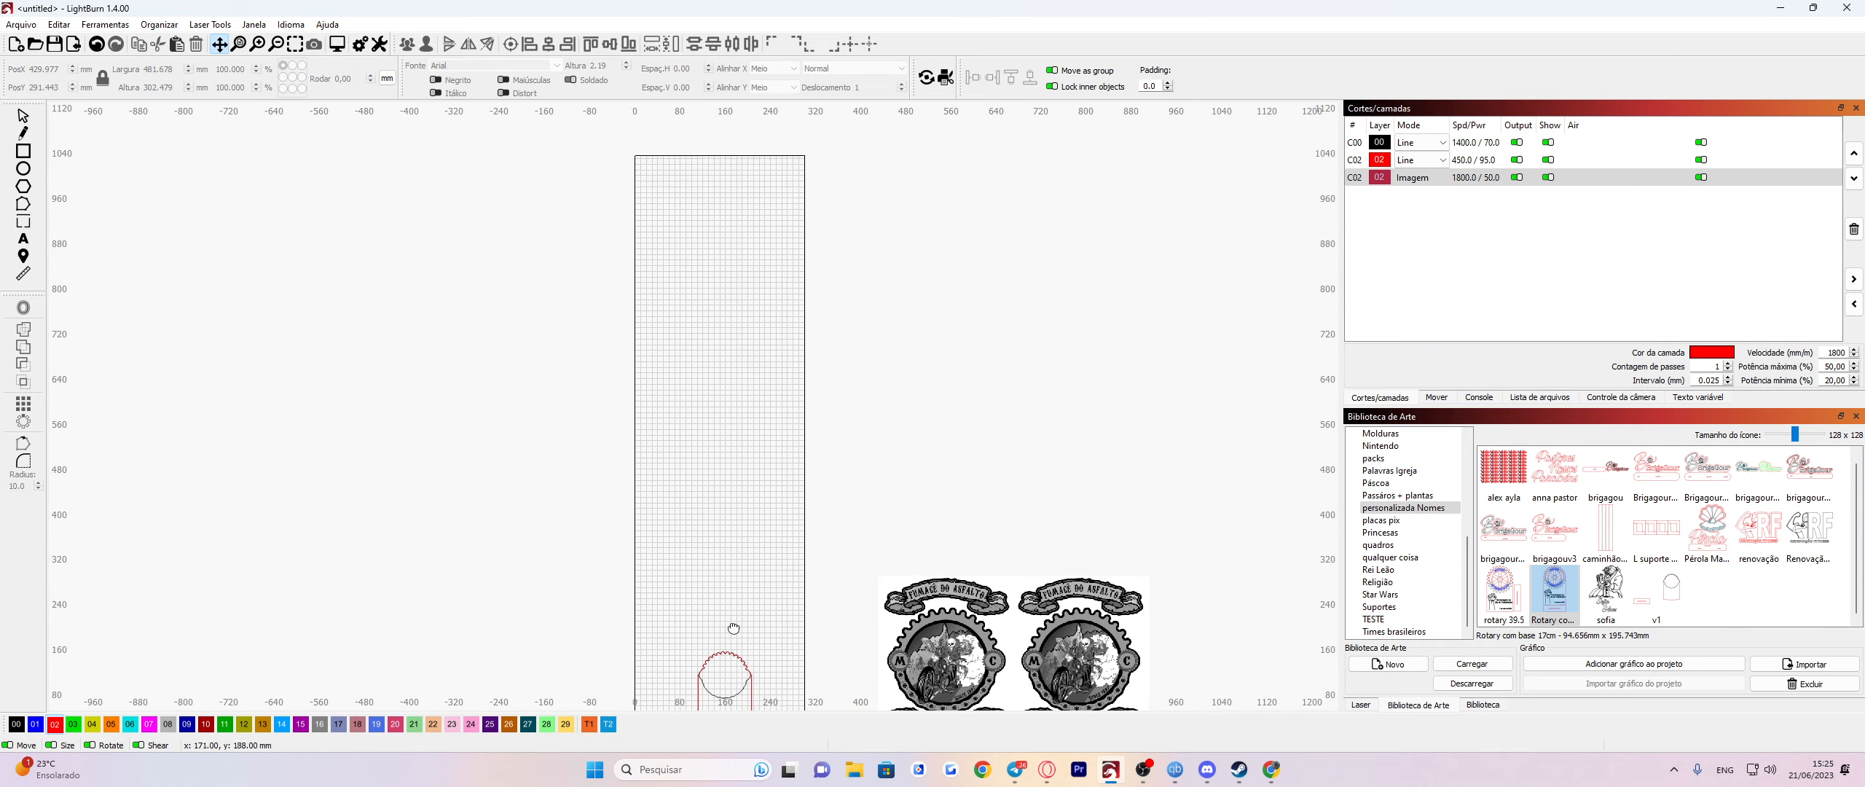
pyautogui.moveTo(707, 561); pyautogui.dragTo(691, 369)
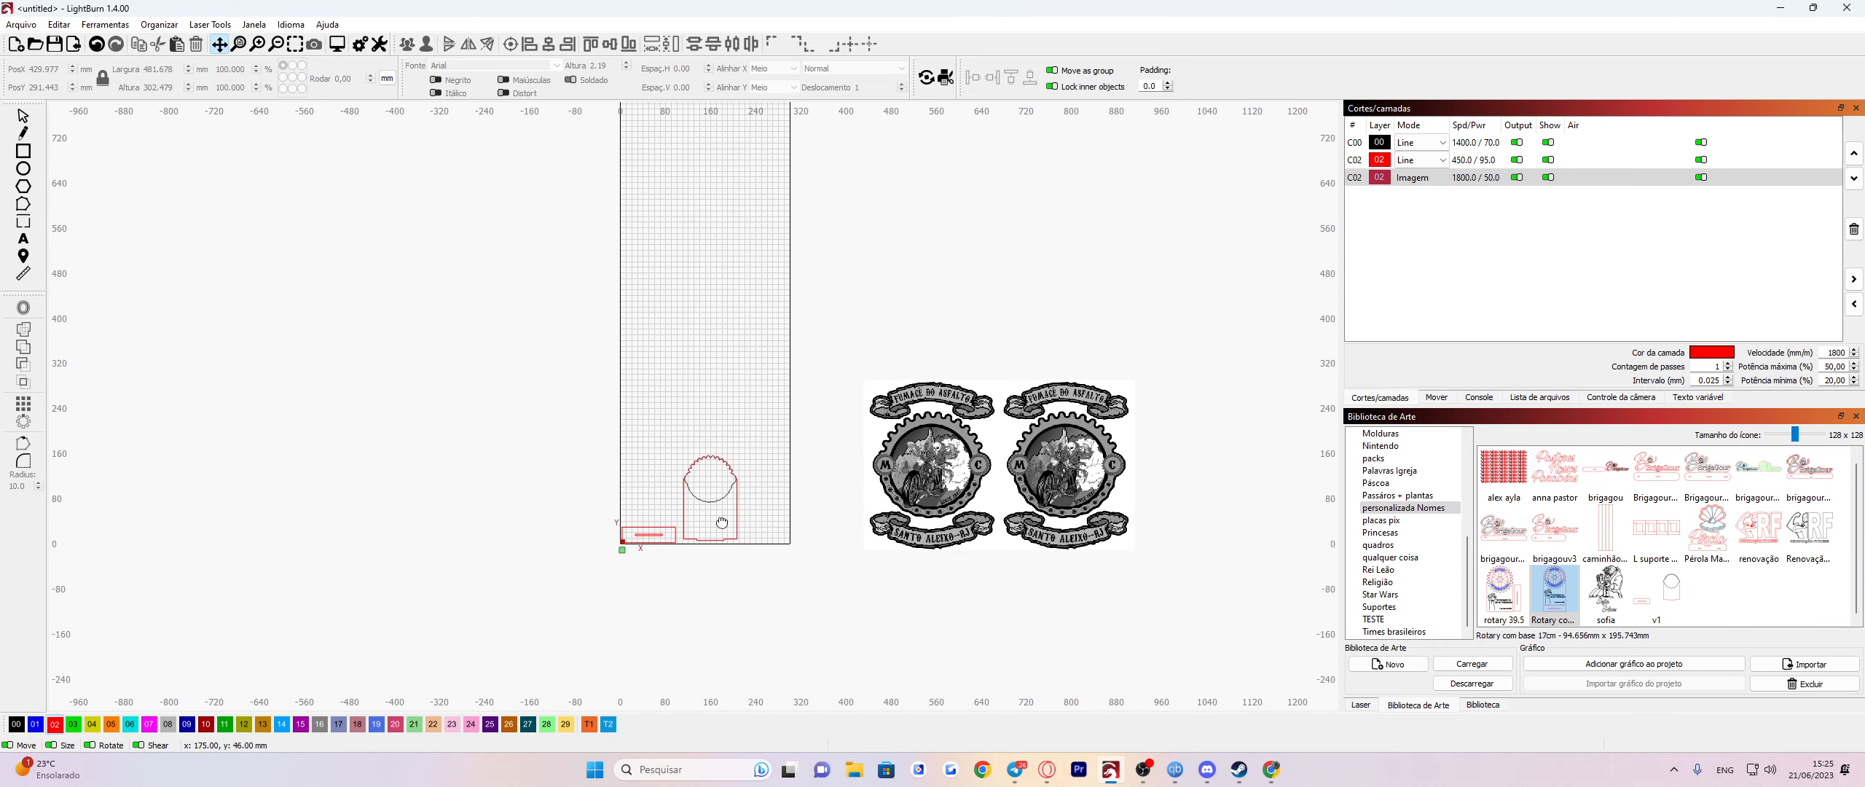
# Demonstrate page zoom, zoom in and zoom out on the arched outline and the badge image.
pyautogui.click(233, 45)
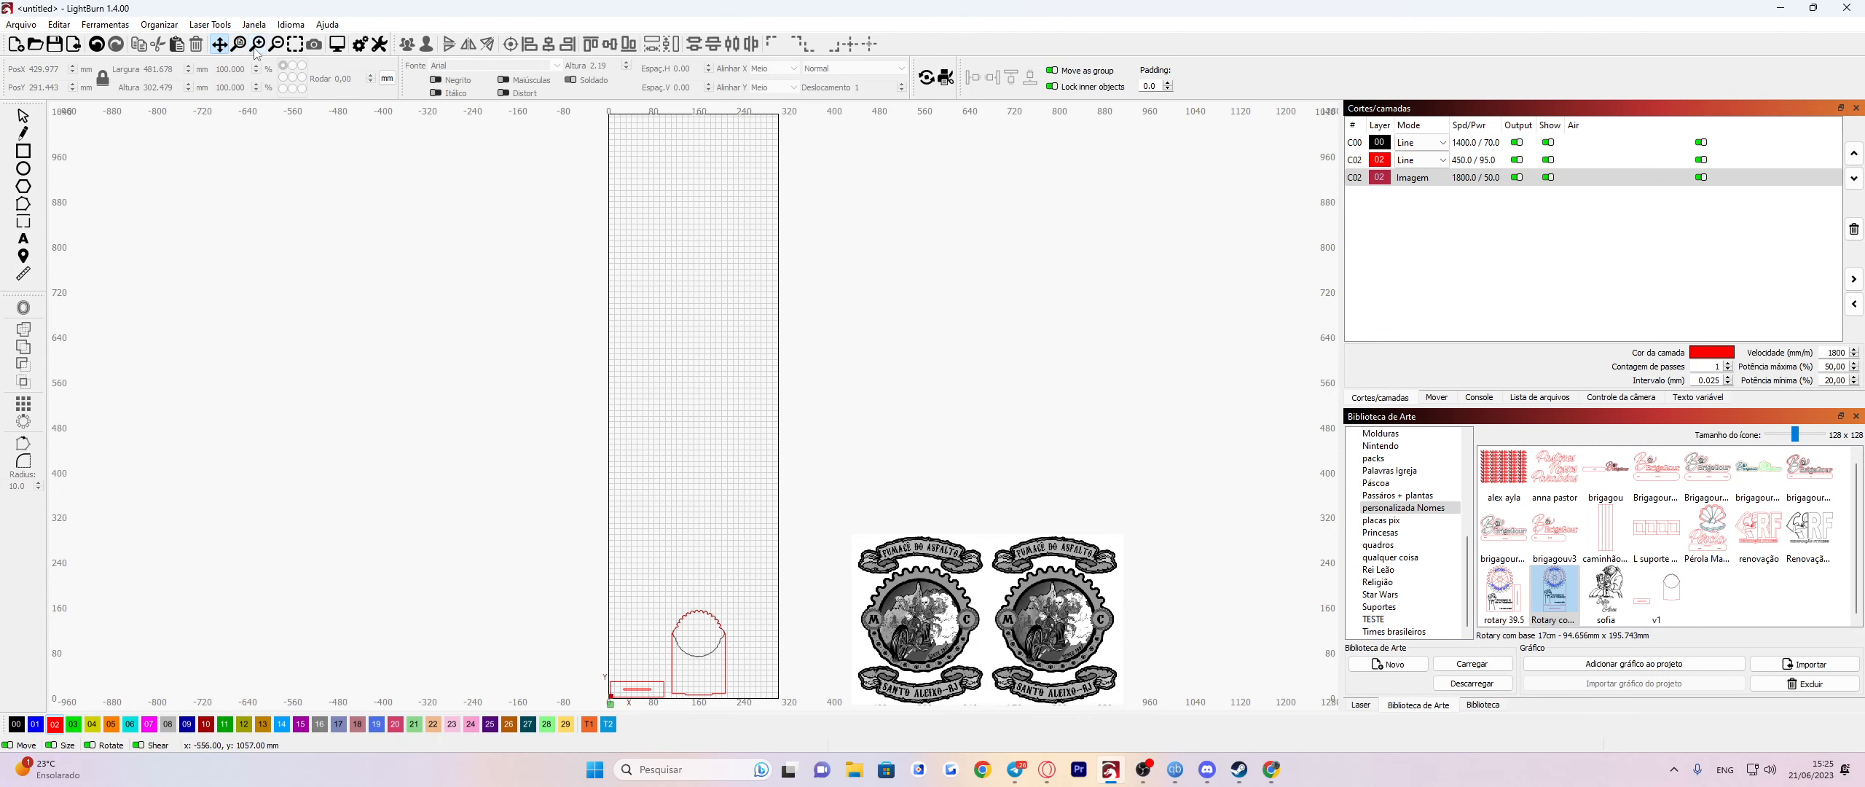
pyautogui.scroll(5, 741, 459)
pyautogui.scroll(1, 559, 507)
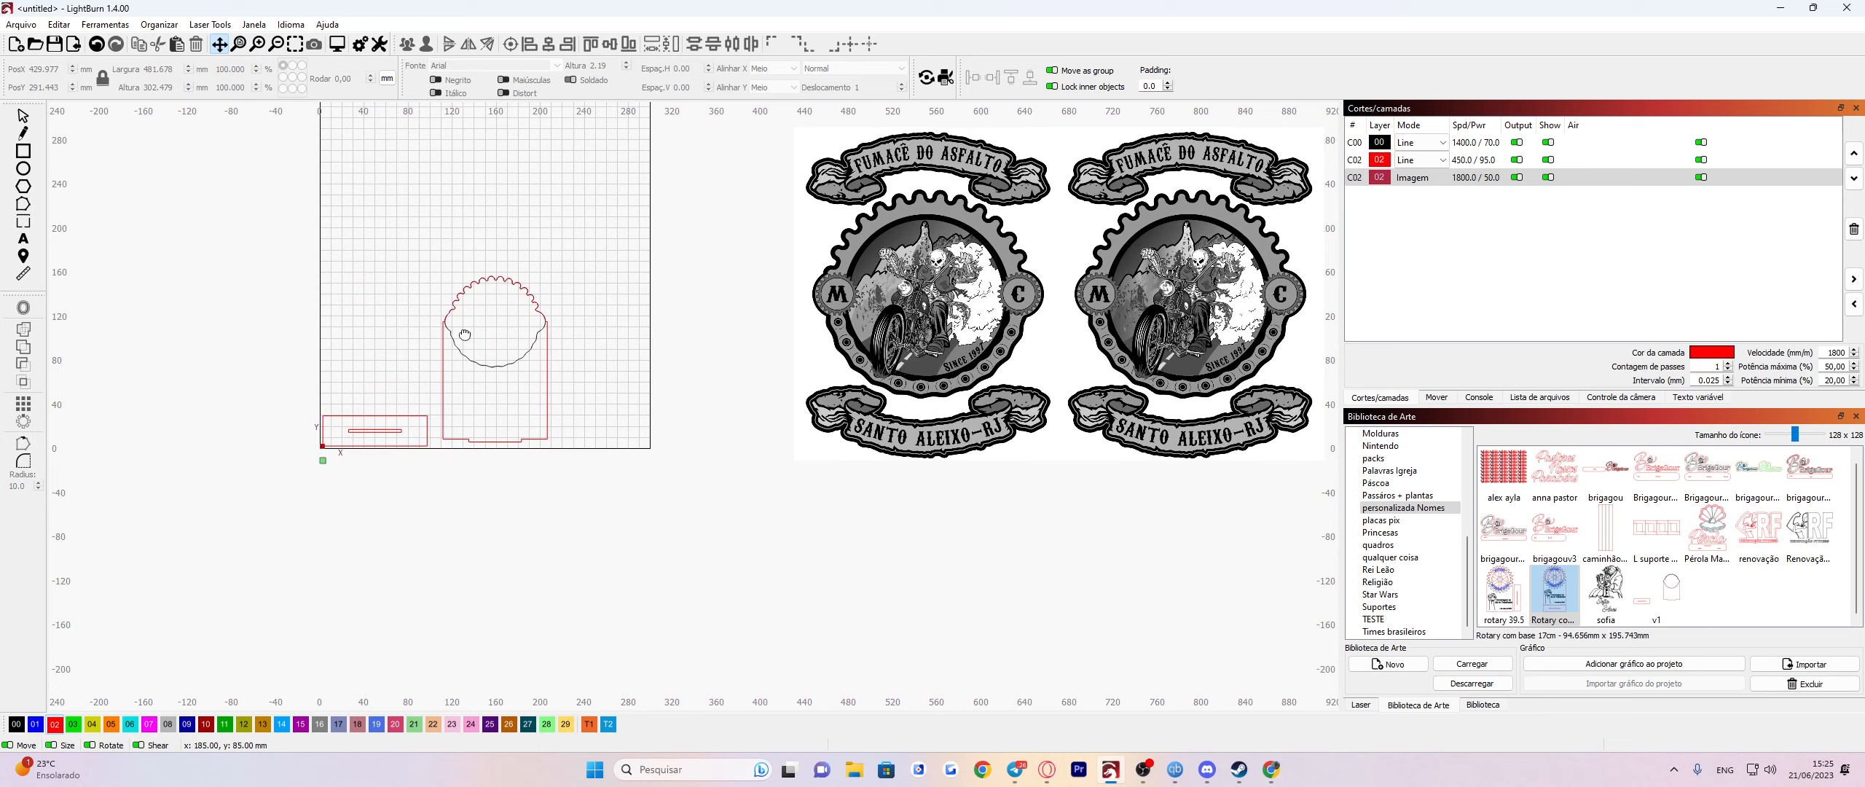
pyautogui.click(257, 45)
pyautogui.scroll(5, 357, 372)
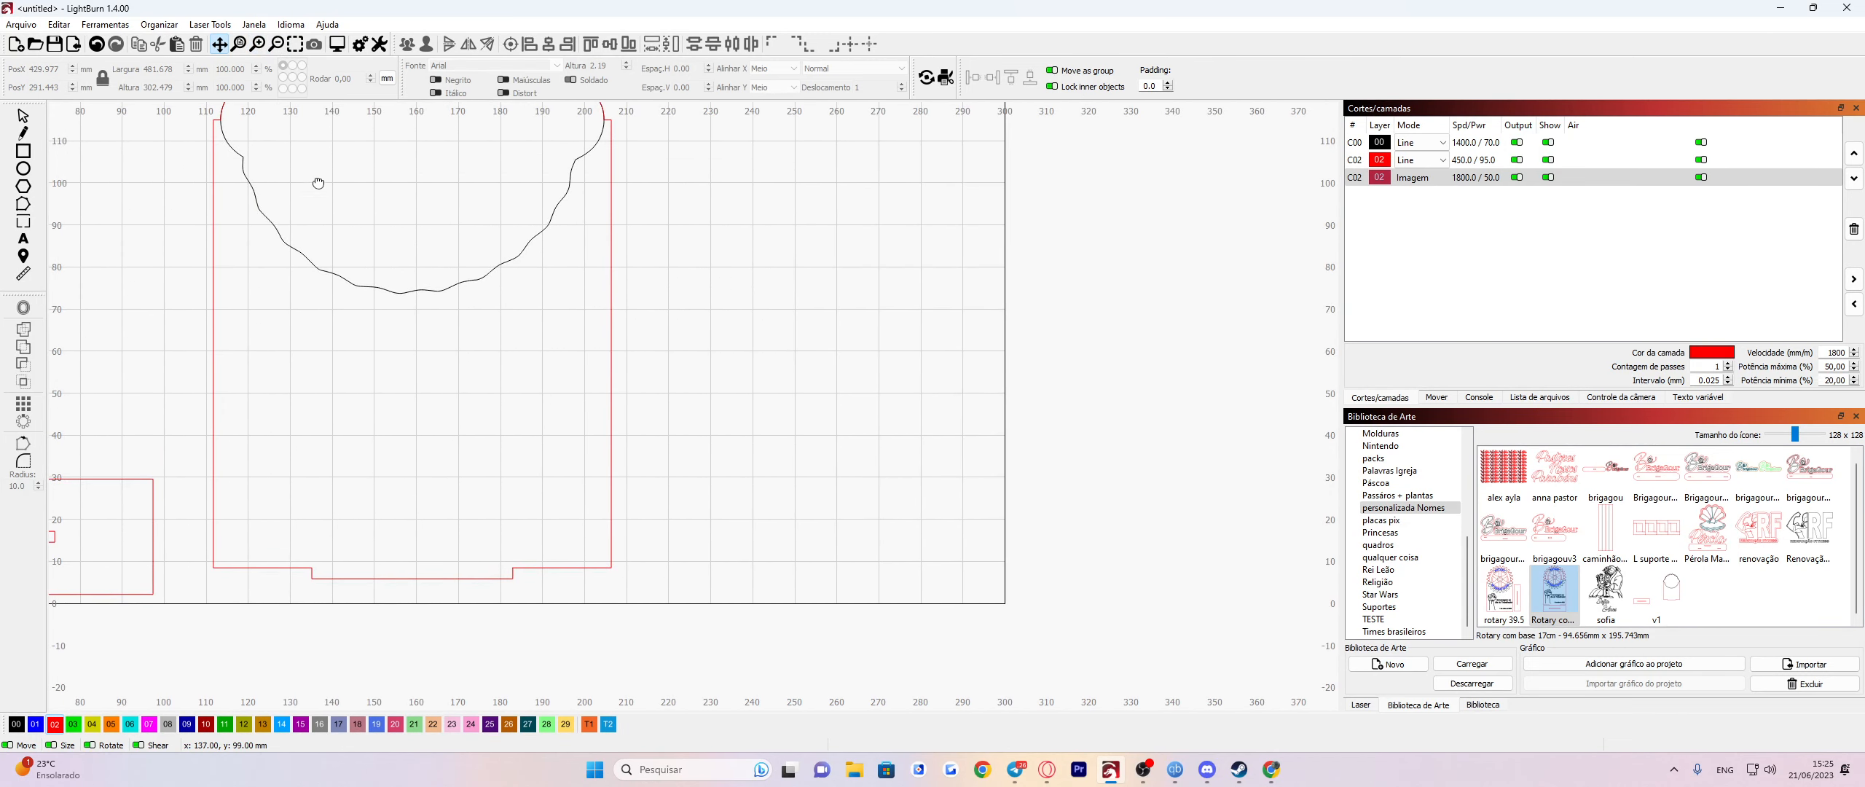
pyautogui.click(276, 44)
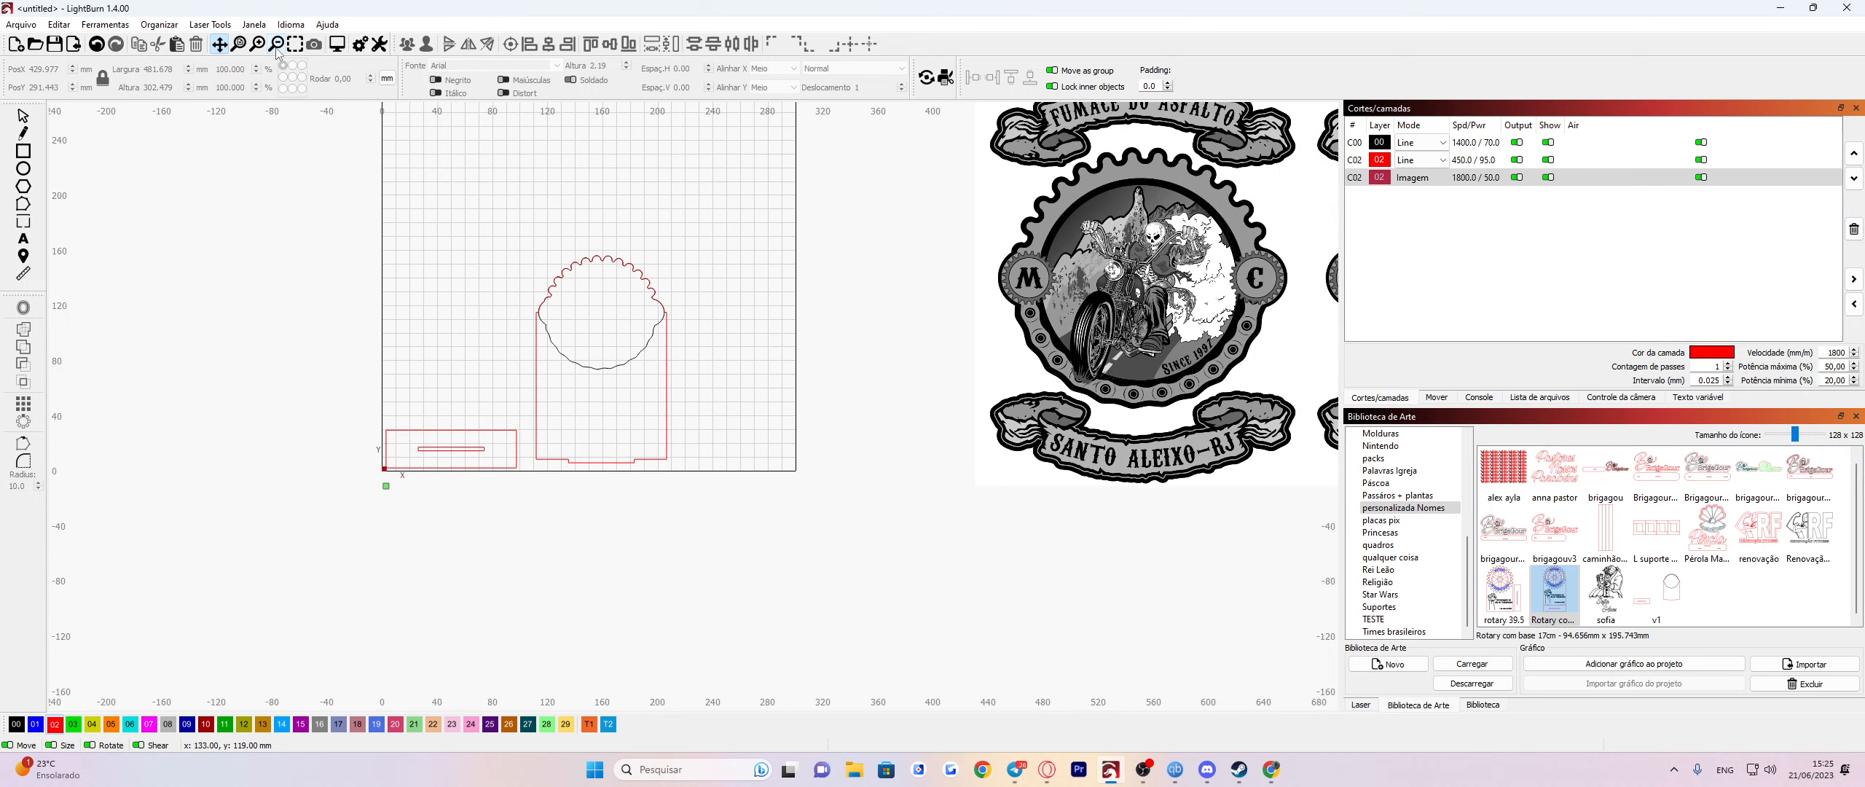
pyautogui.click(240, 45)
pyautogui.moveTo(856, 574); pyautogui.dragTo(823, 325)
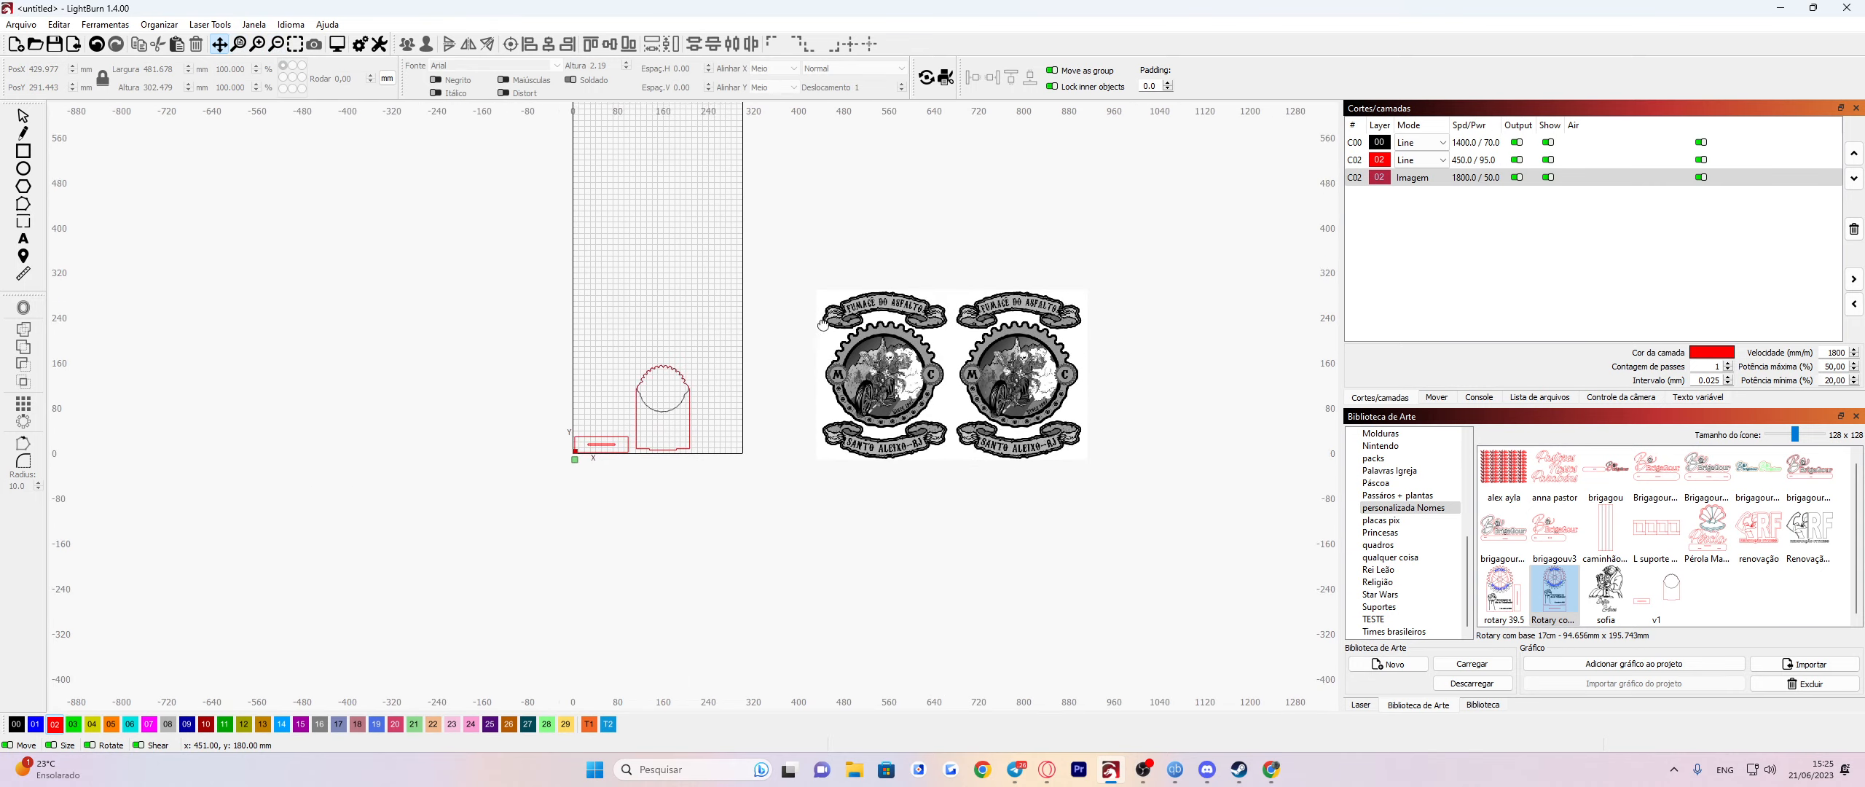
pyautogui.scroll(5, 641, 364)
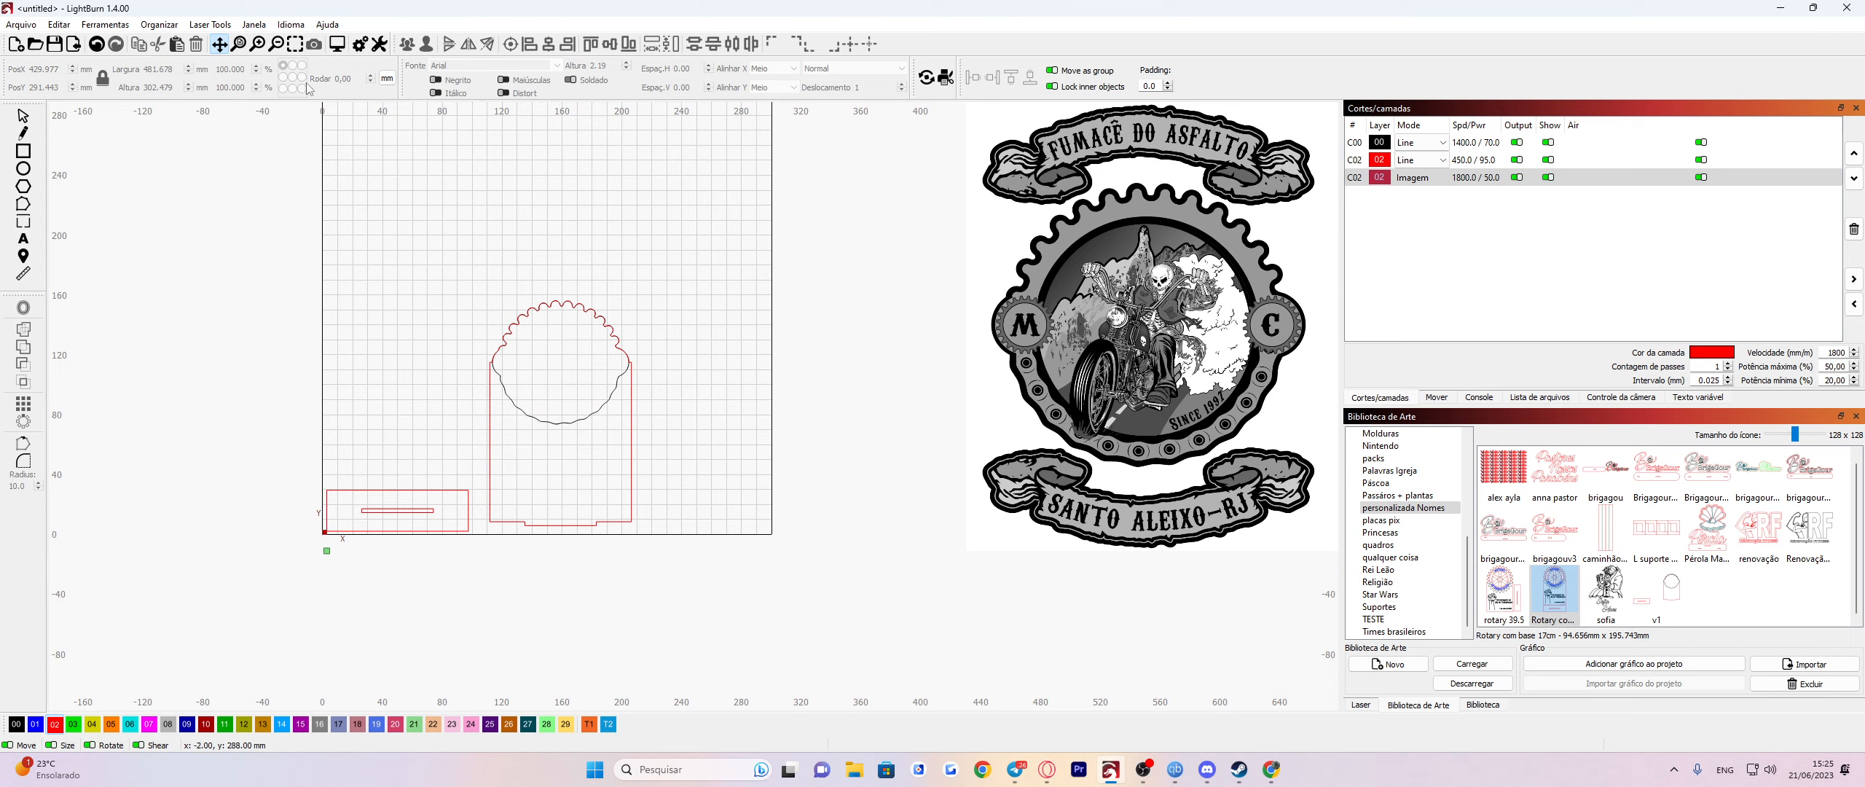
# Frame the view on the arched outline with Zoom to frame selection, and then clear the selection.
pyautogui.click(295, 46)
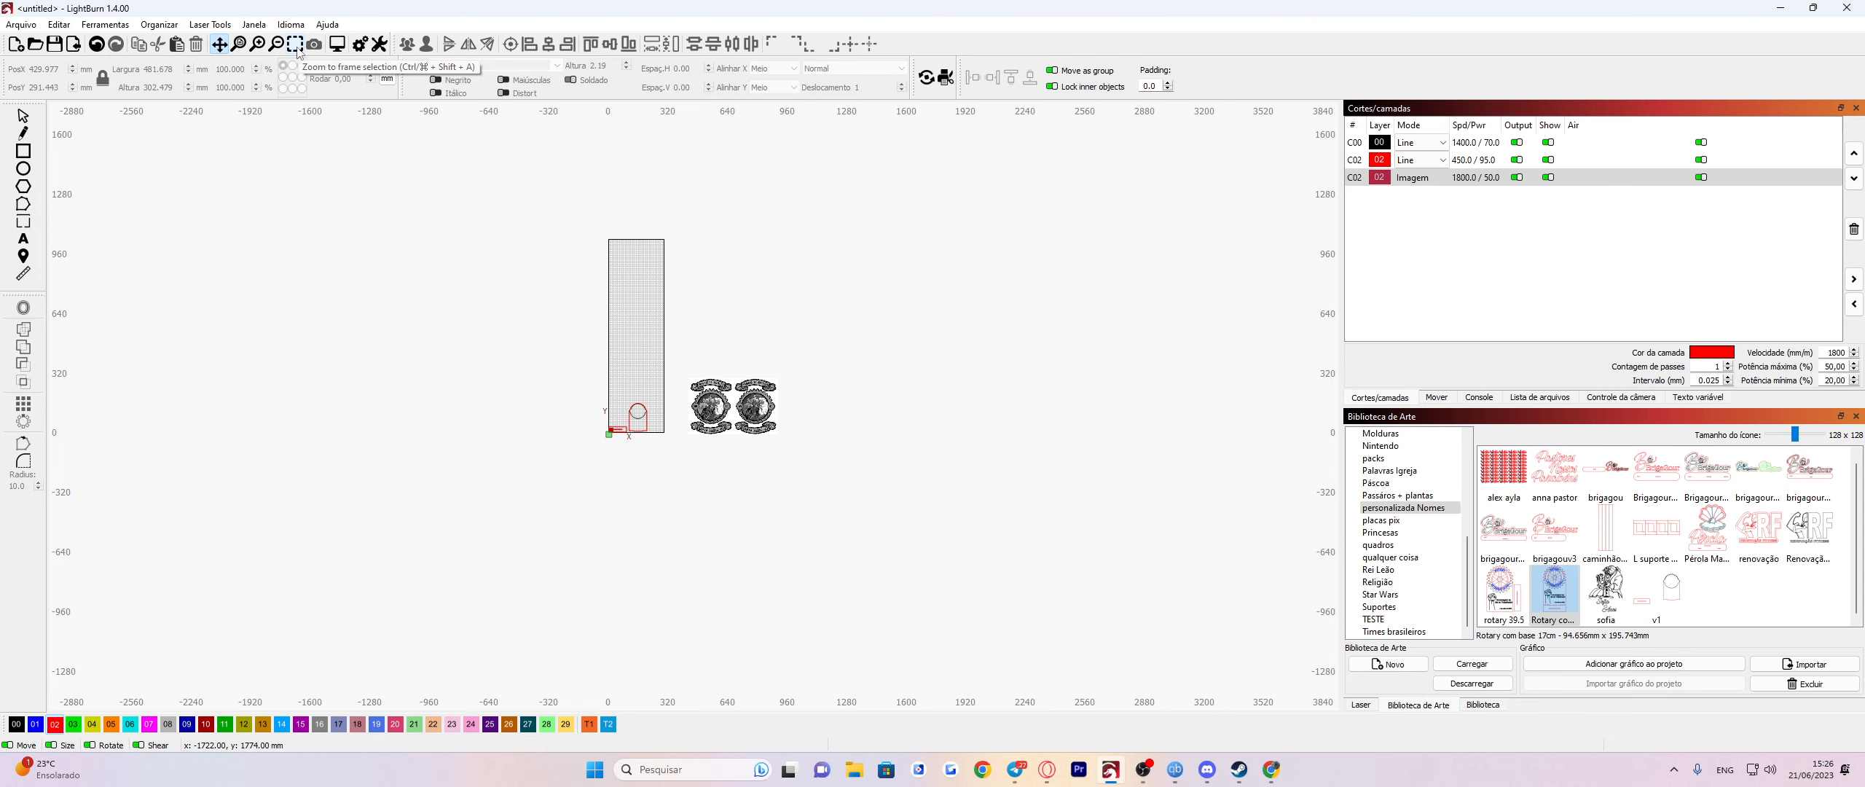
pyautogui.scroll(9, 652, 425)
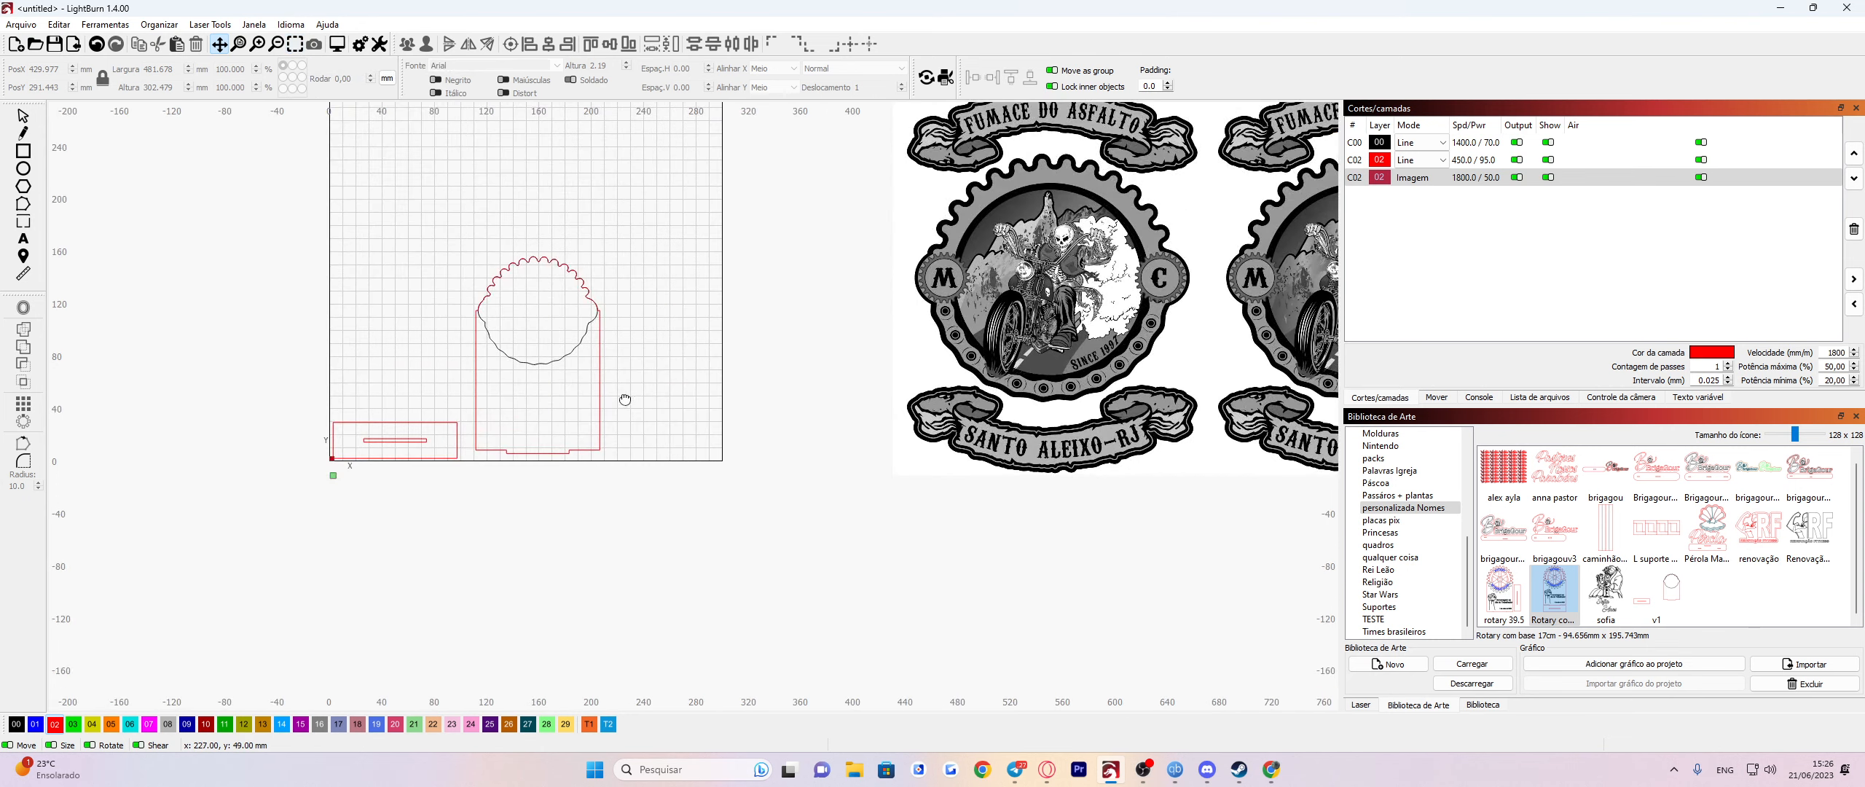
pyautogui.click(24, 117)
pyautogui.click(476, 379)
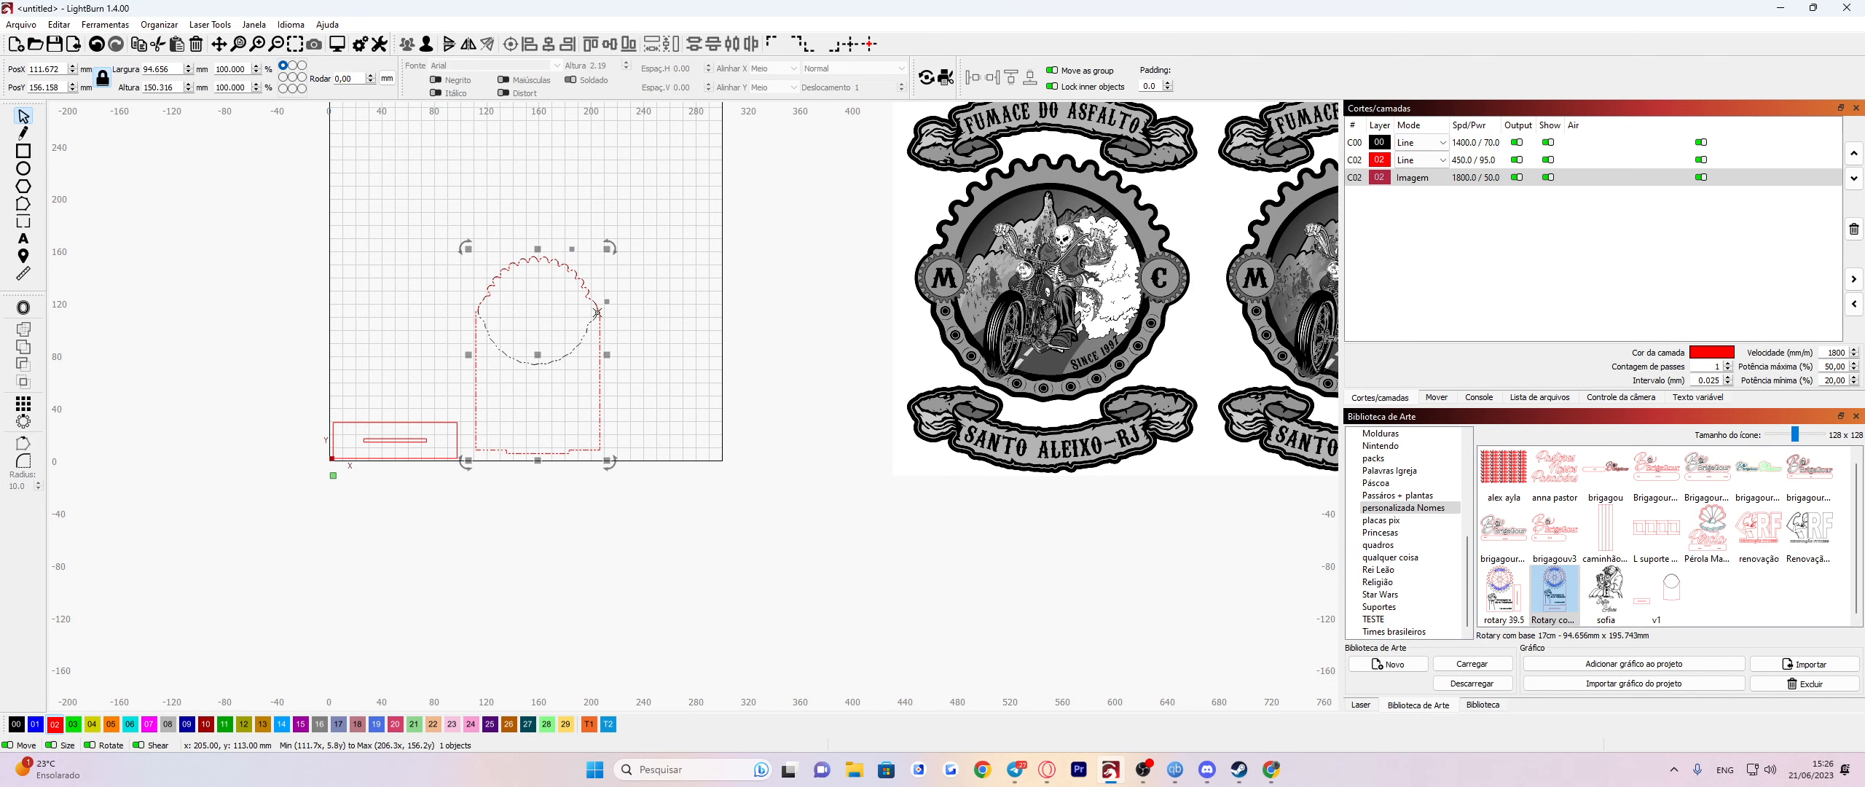
pyautogui.click(295, 43)
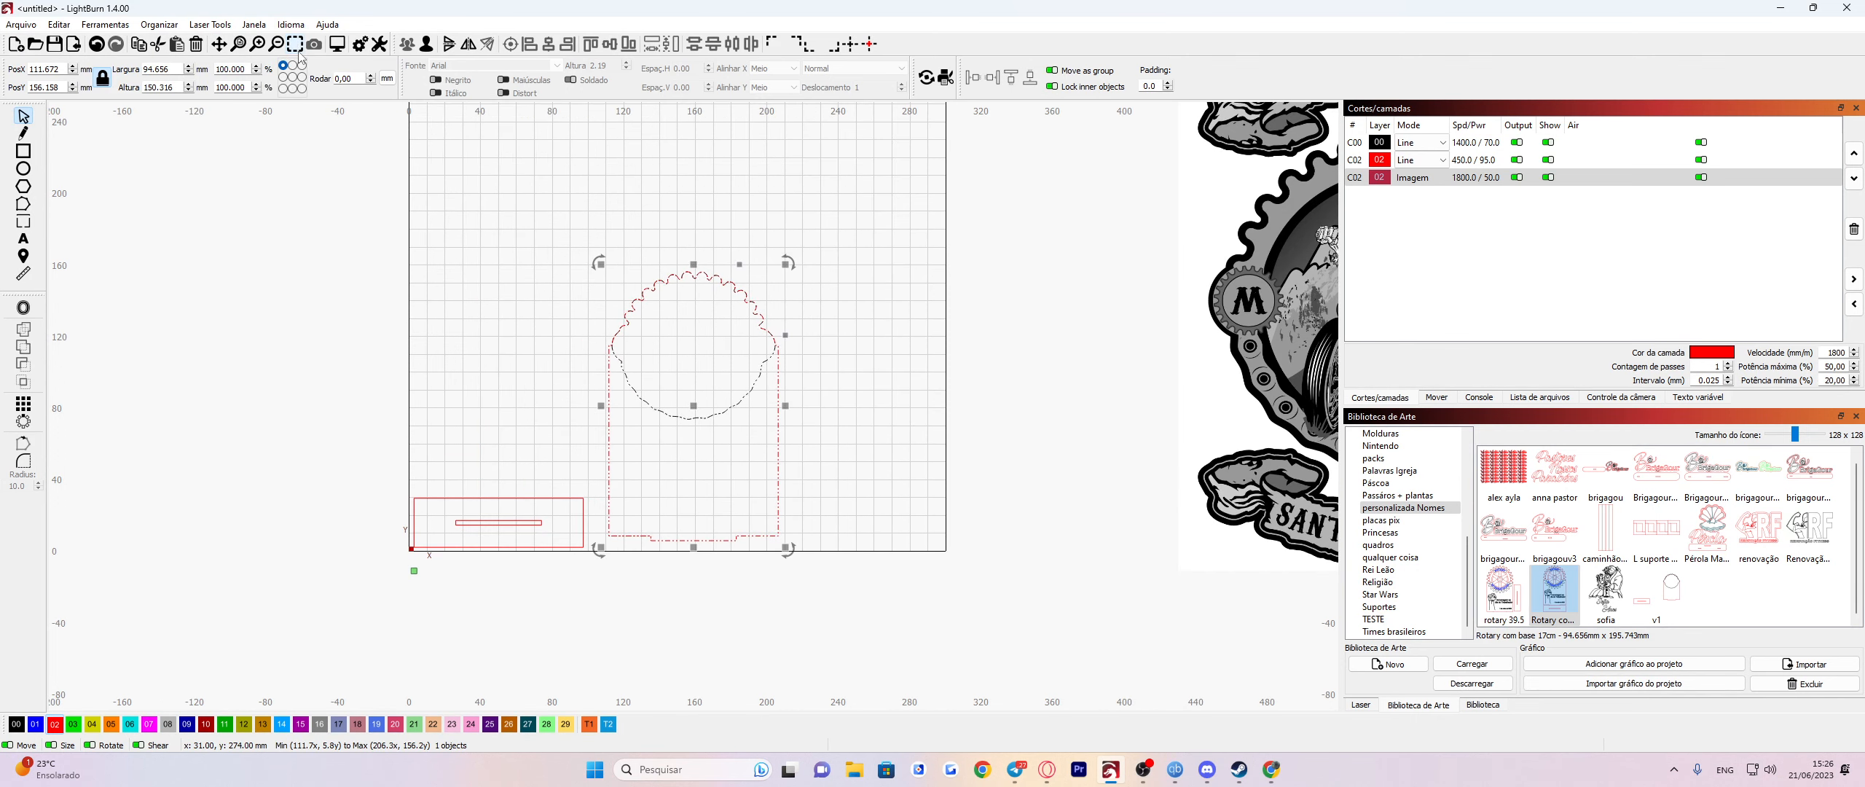
pyautogui.scroll(-3, 471, 355)
pyautogui.scroll(-5, 762, 416)
pyautogui.click(763, 419)
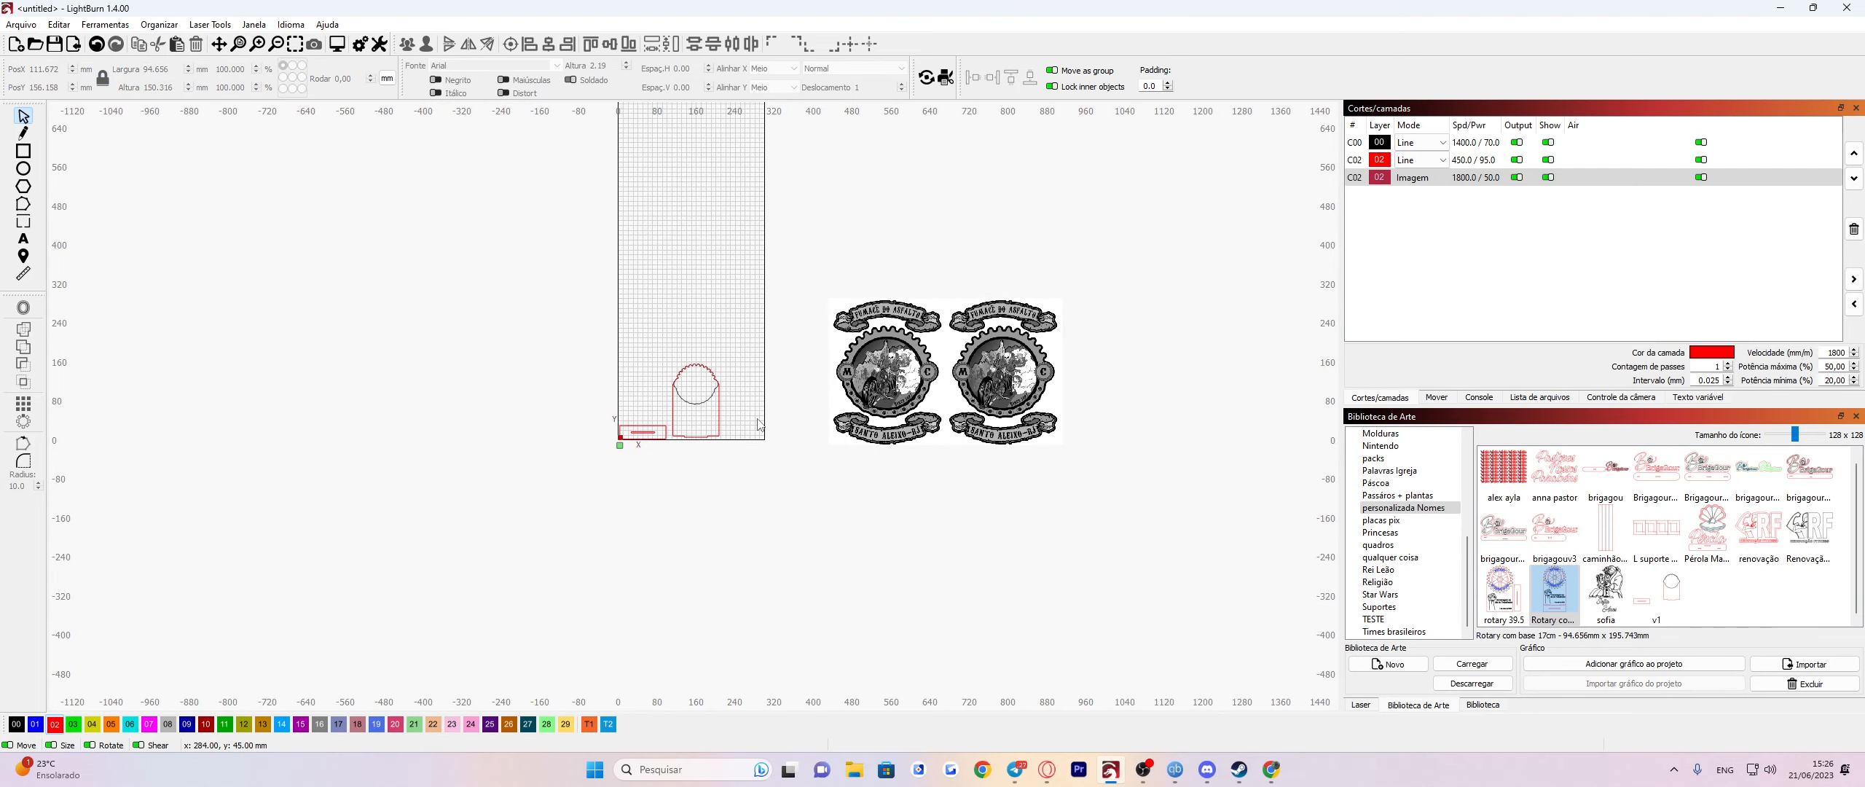
# Apply Zoom to frame selection with no object selected and inspect the outlines and badge image at different zoom levels.
pyautogui.scroll(4, 707, 438)
pyautogui.scroll(-5, 663, 423)
pyautogui.click(296, 46)
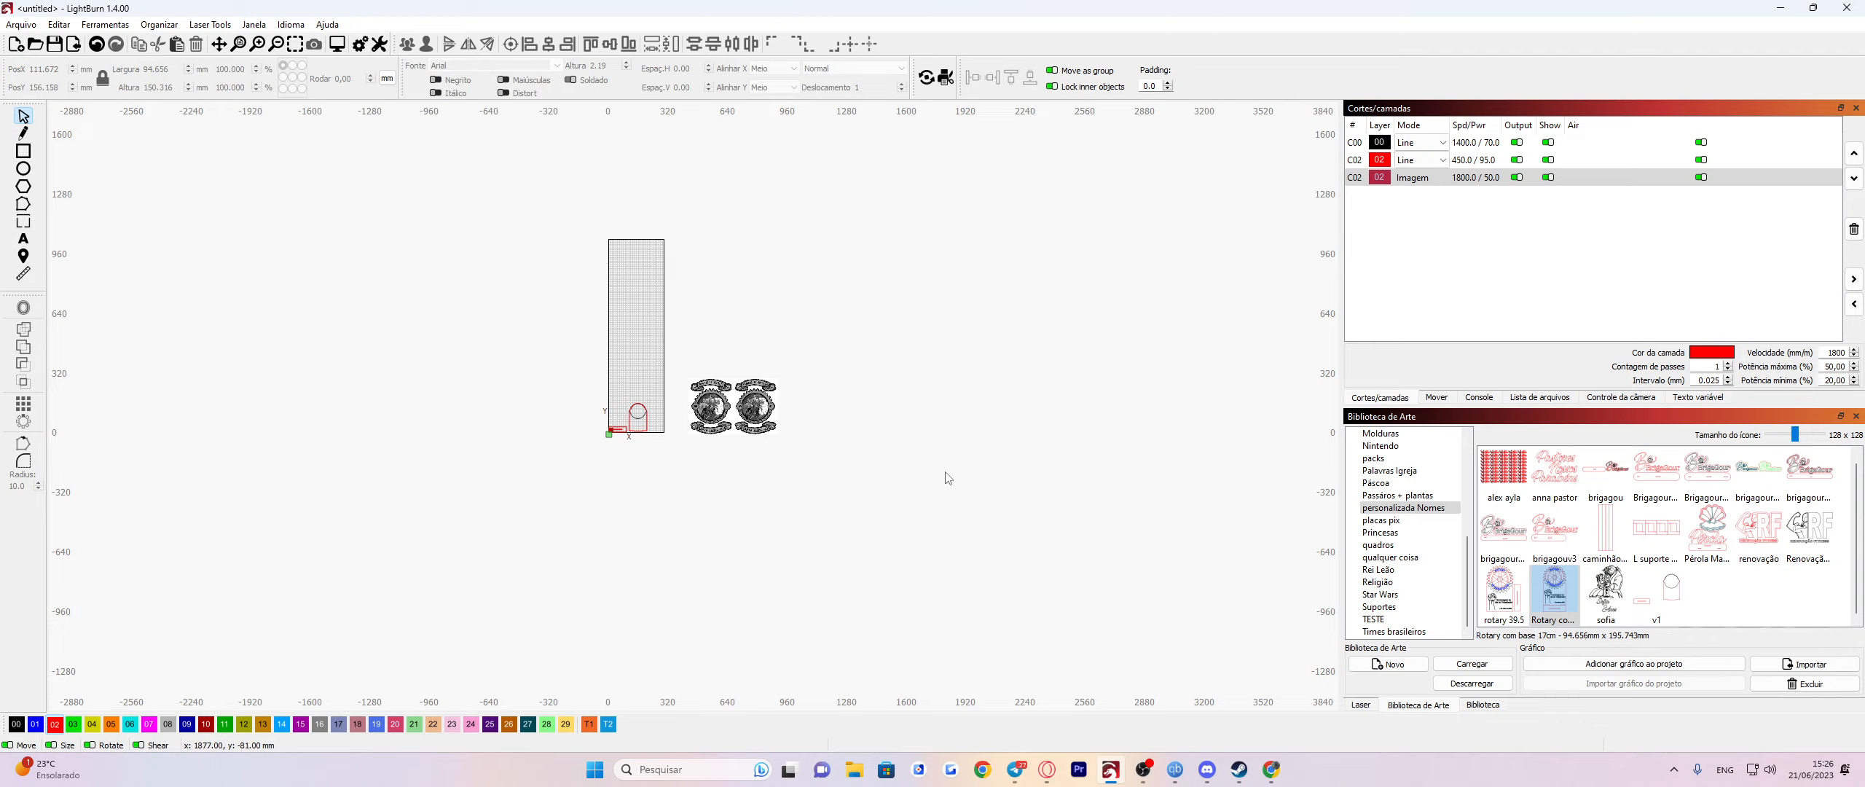
pyautogui.scroll(5, 524, 415)
pyautogui.scroll(-1, 379, 306)
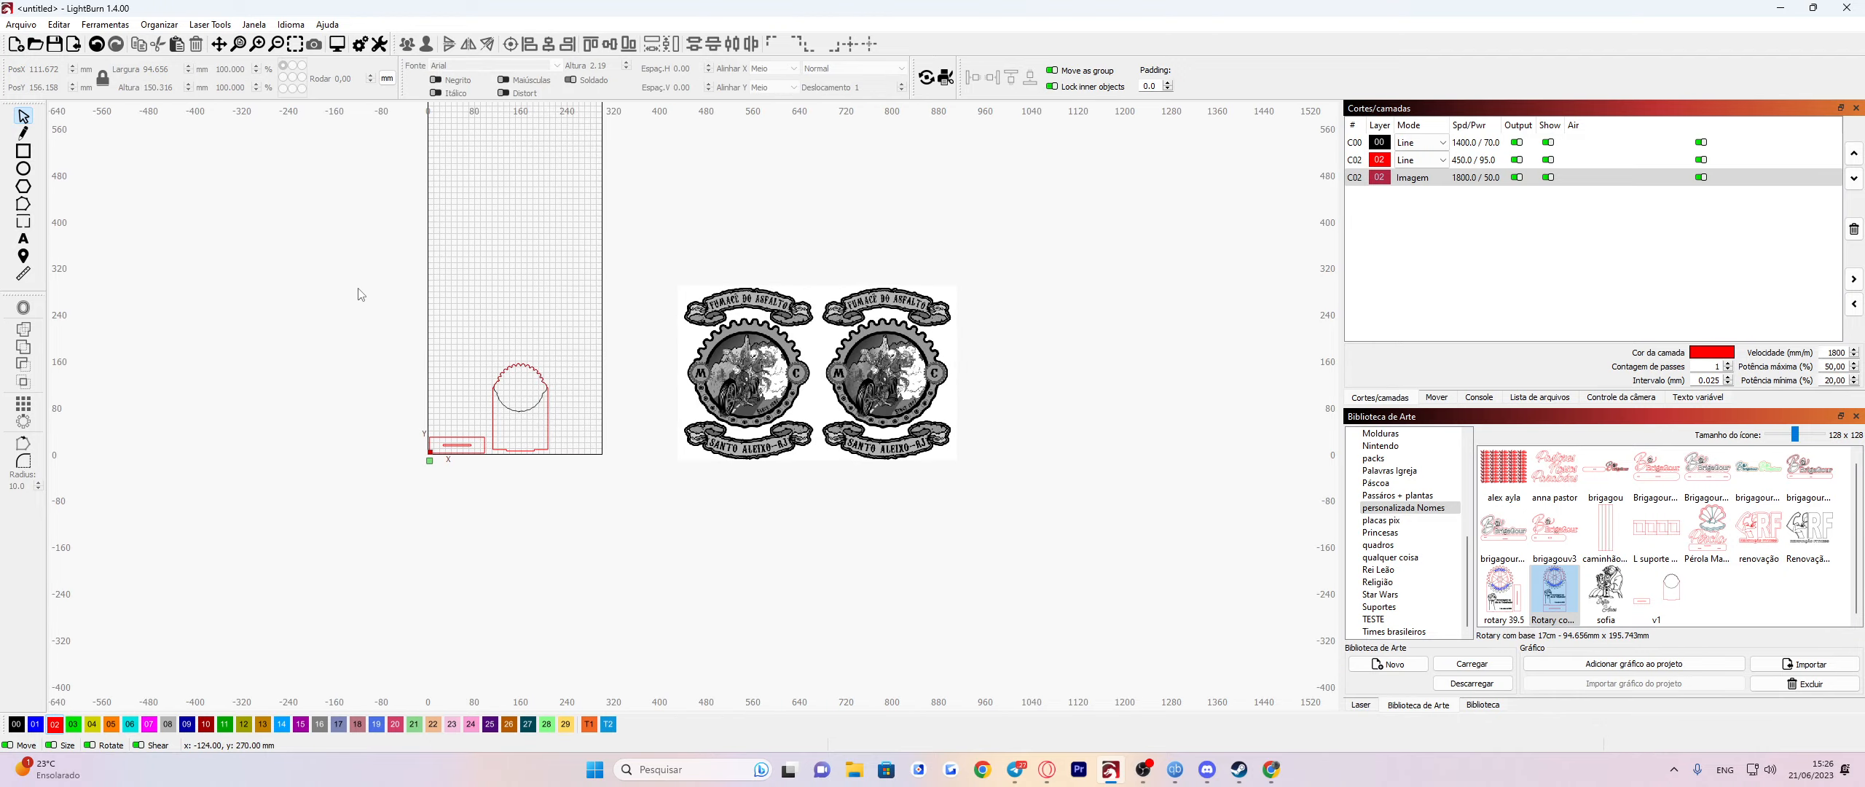
pyautogui.scroll(-2, 358, 294)
pyautogui.scroll(4, 415, 328)
pyautogui.scroll(-2, 425, 331)
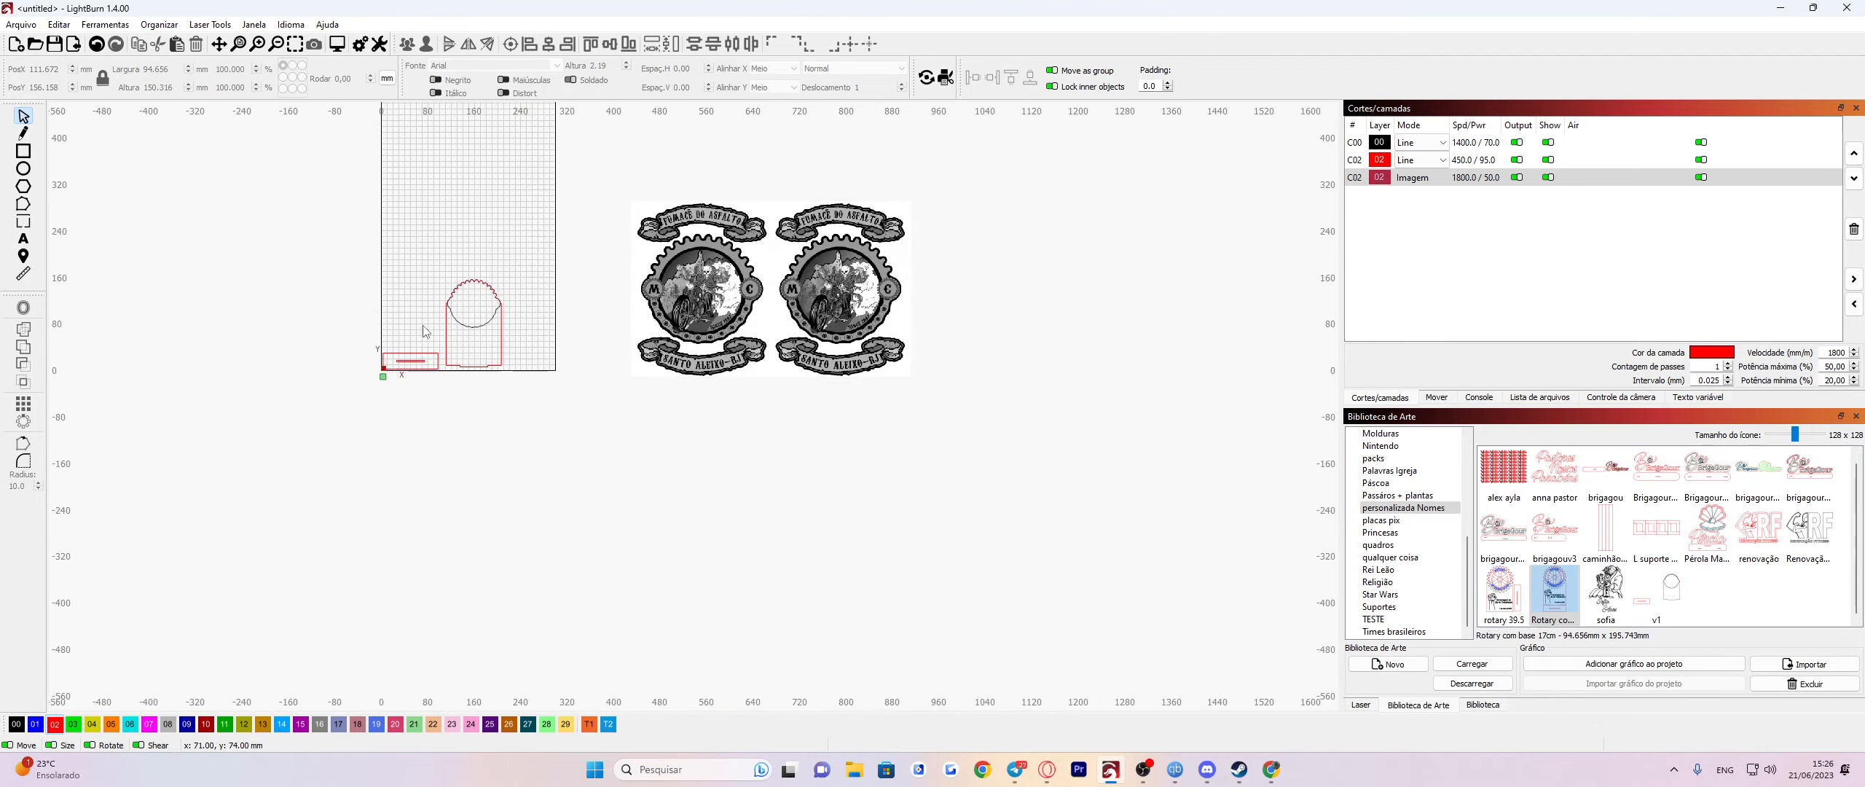
pyautogui.scroll(3, 426, 331)
pyautogui.scroll(-2, 429, 317)
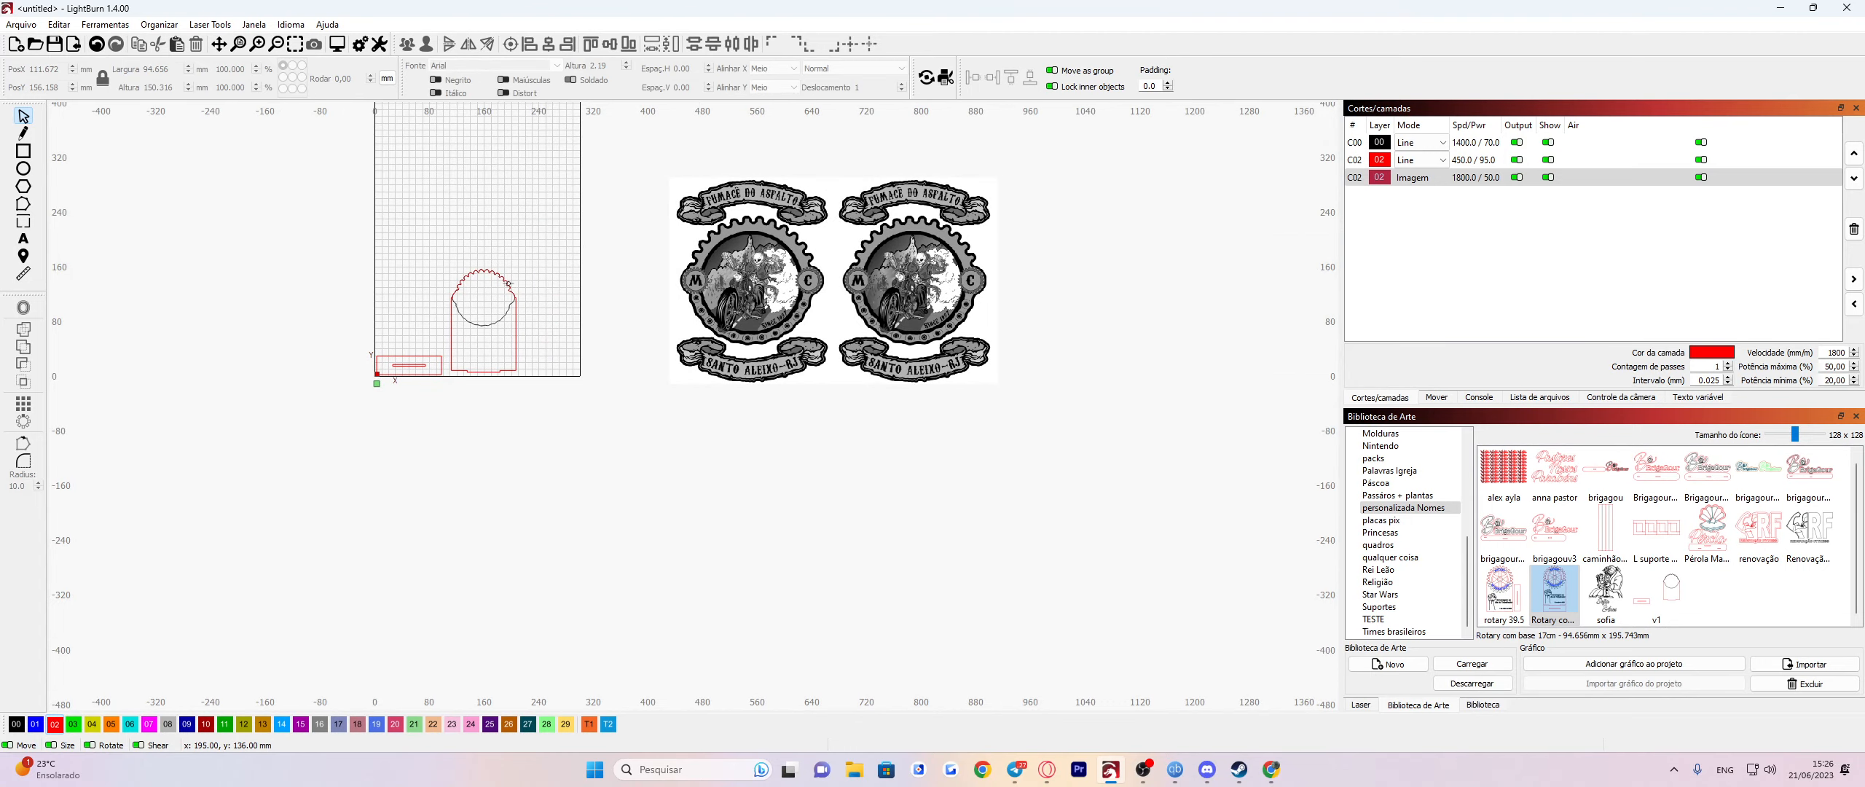
# Frame the view on the narrow slot inside the base rectangle and clear the selection.
pyautogui.click(416, 373)
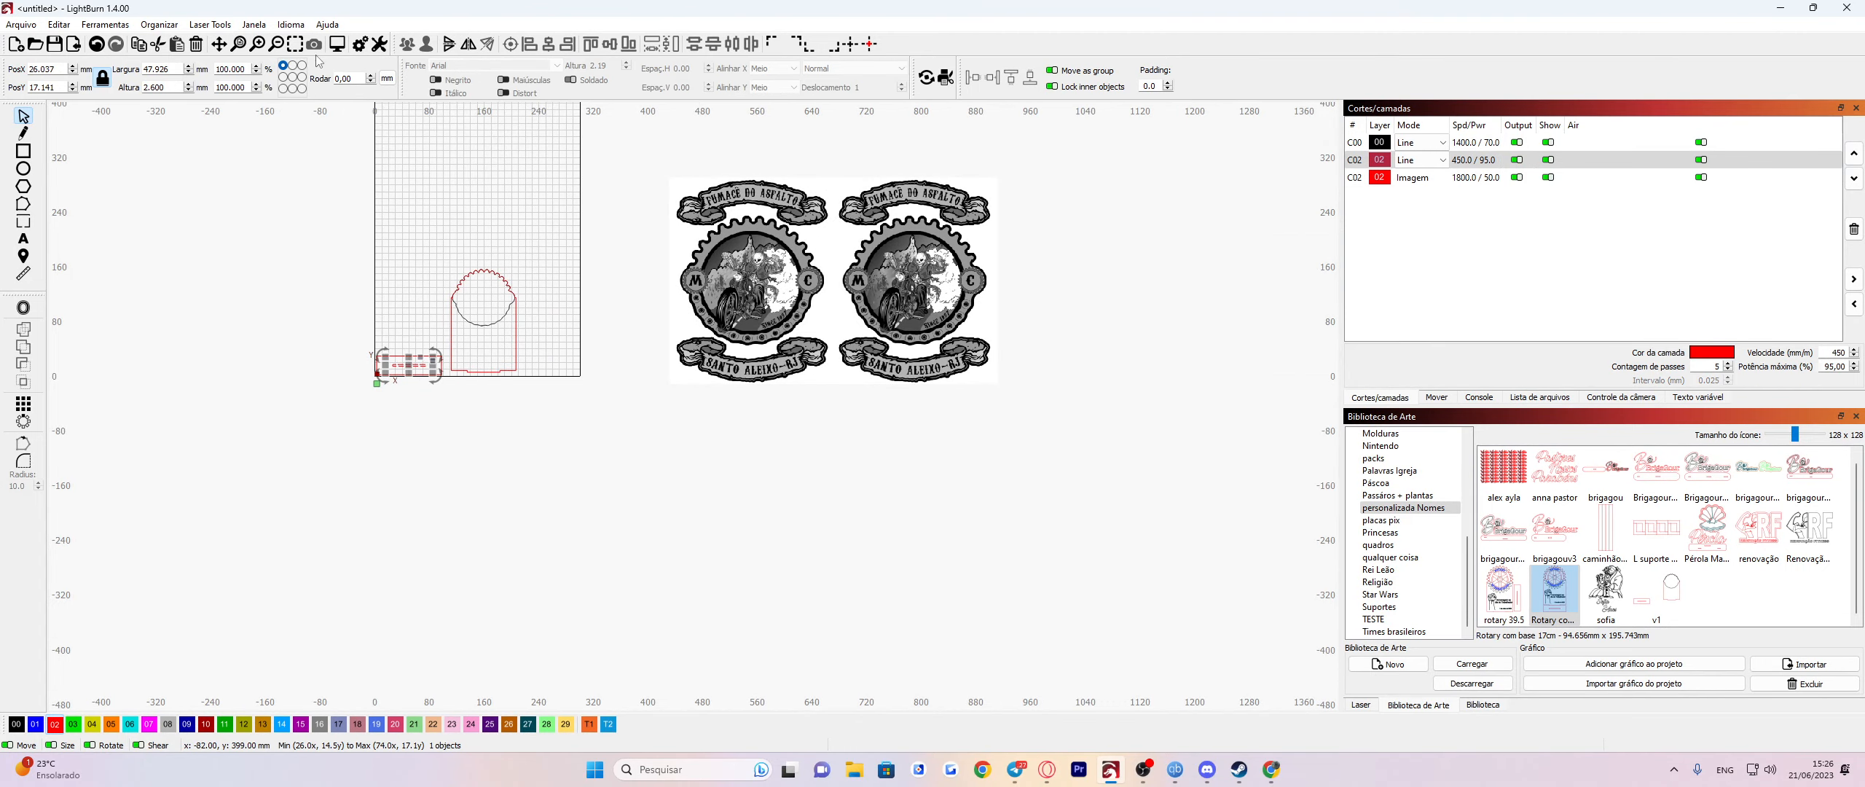
pyautogui.click(294, 44)
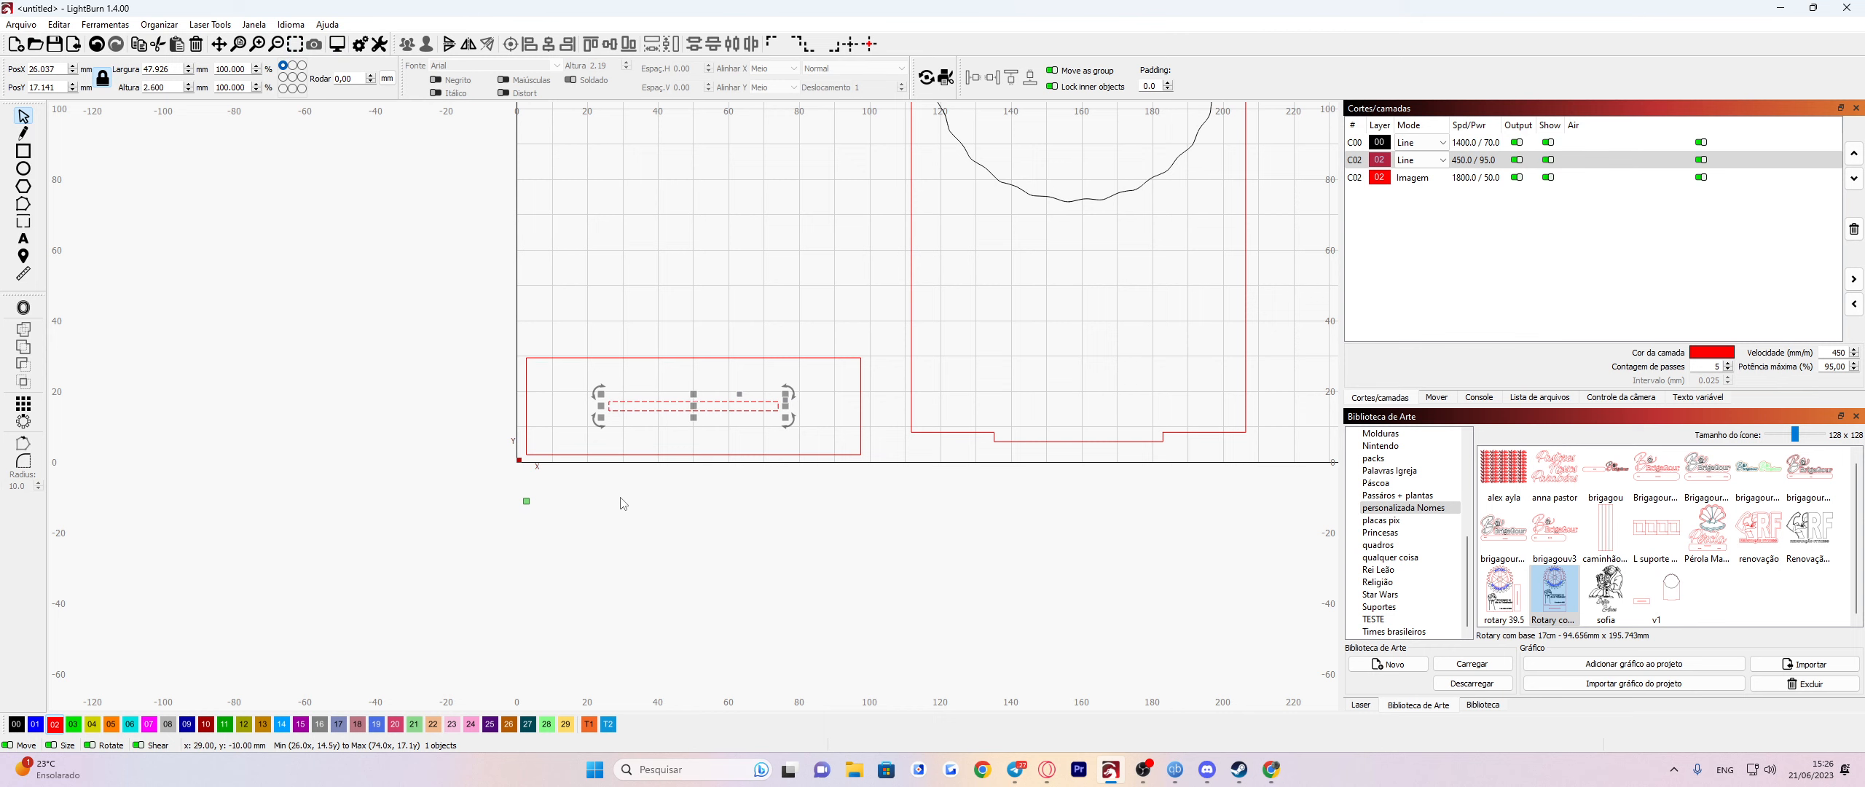
pyautogui.scroll(-6, 623, 502)
pyautogui.click(738, 521)
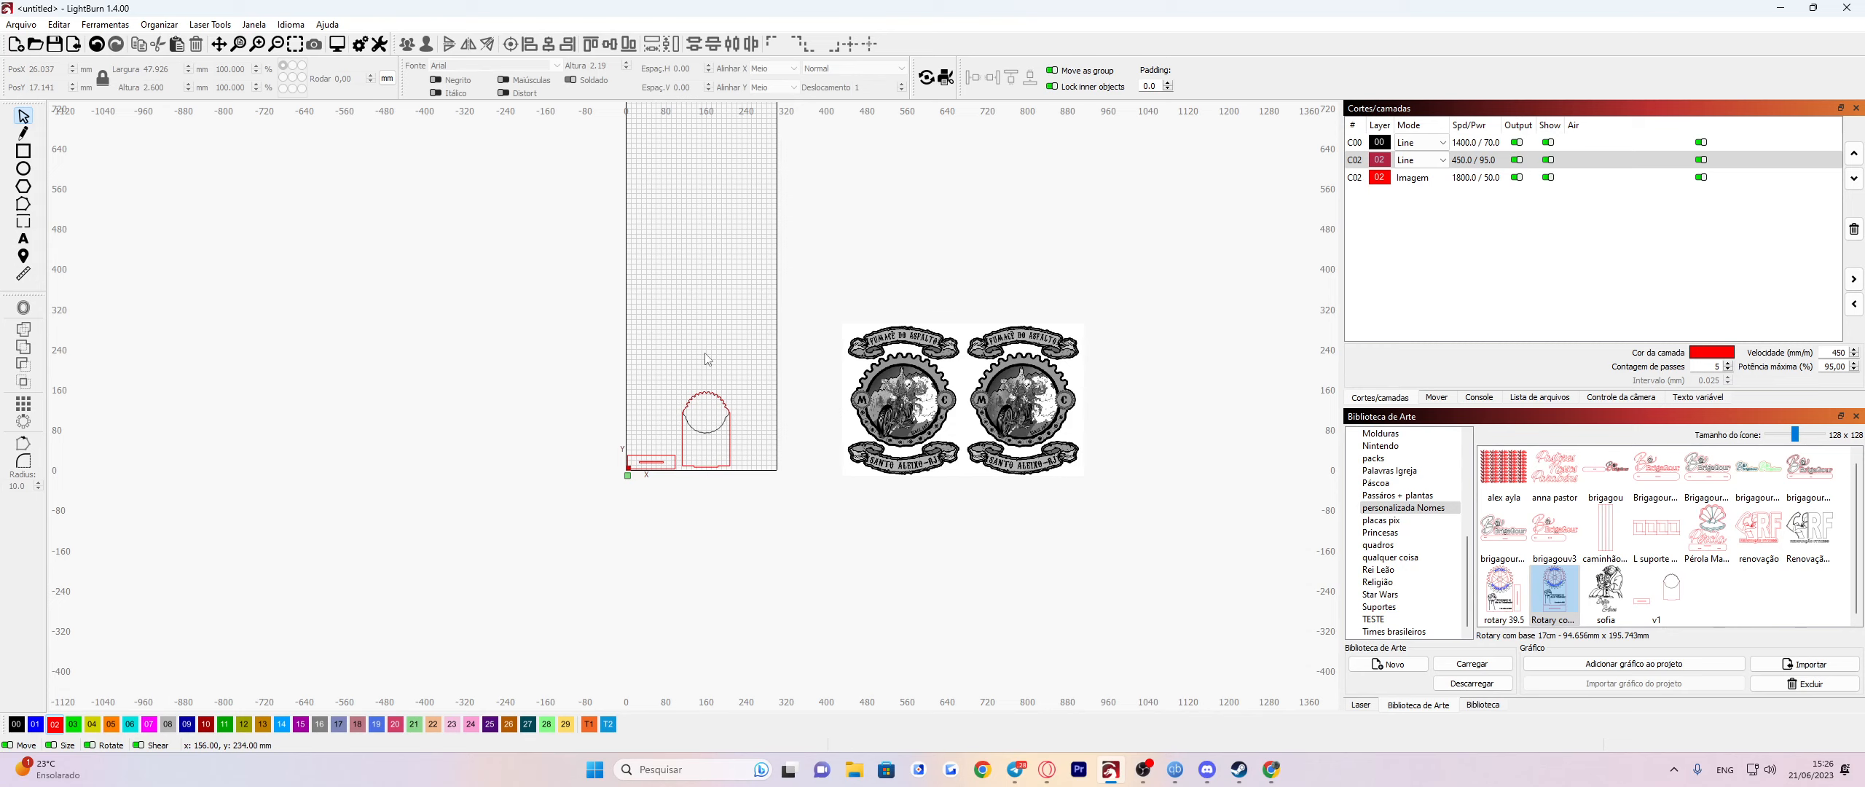
# Bring the work area back into view from an empty part of the grid by framing with nothing selected.
pyautogui.scroll(10, 648, 269)
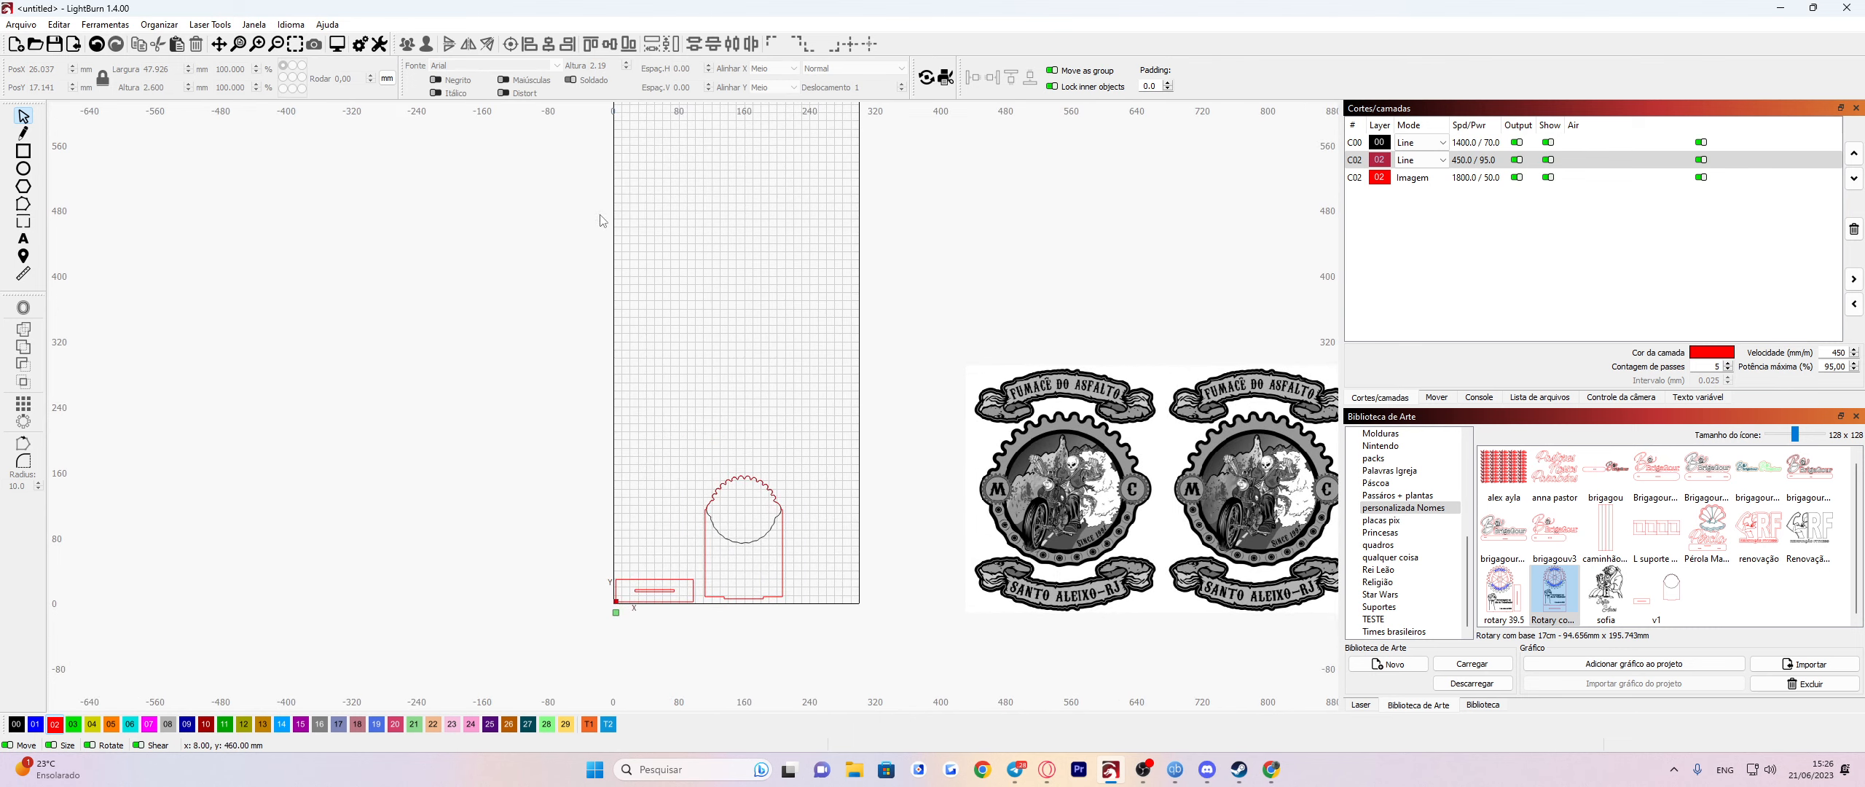
pyautogui.scroll(-8, 668, 314)
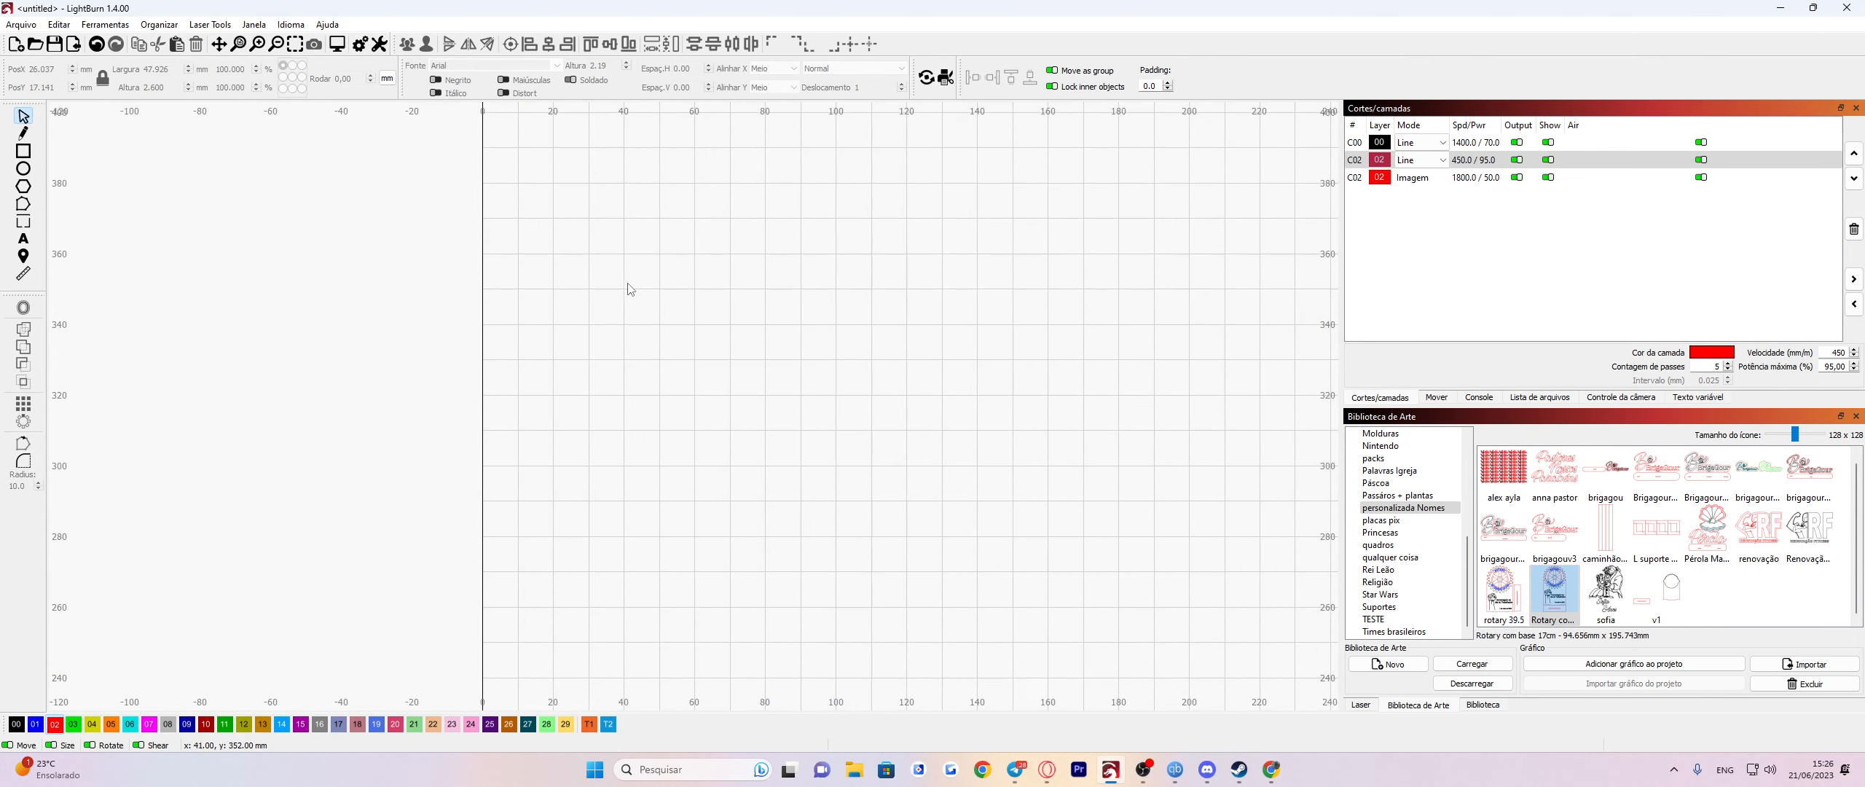
pyautogui.click(295, 45)
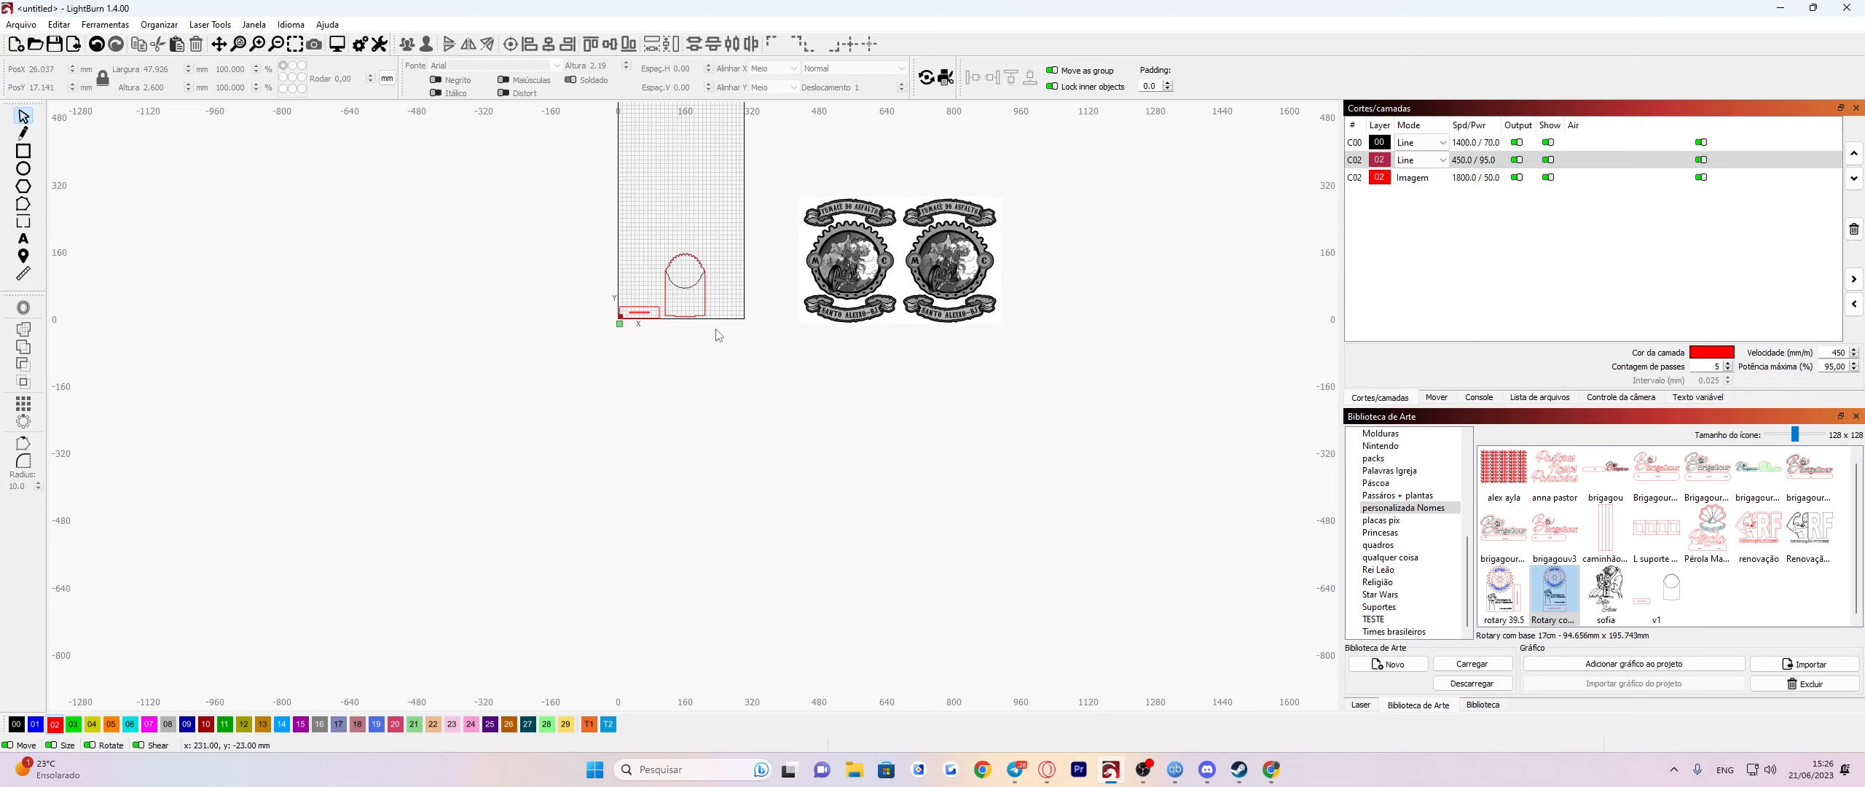
pyautogui.click(295, 46)
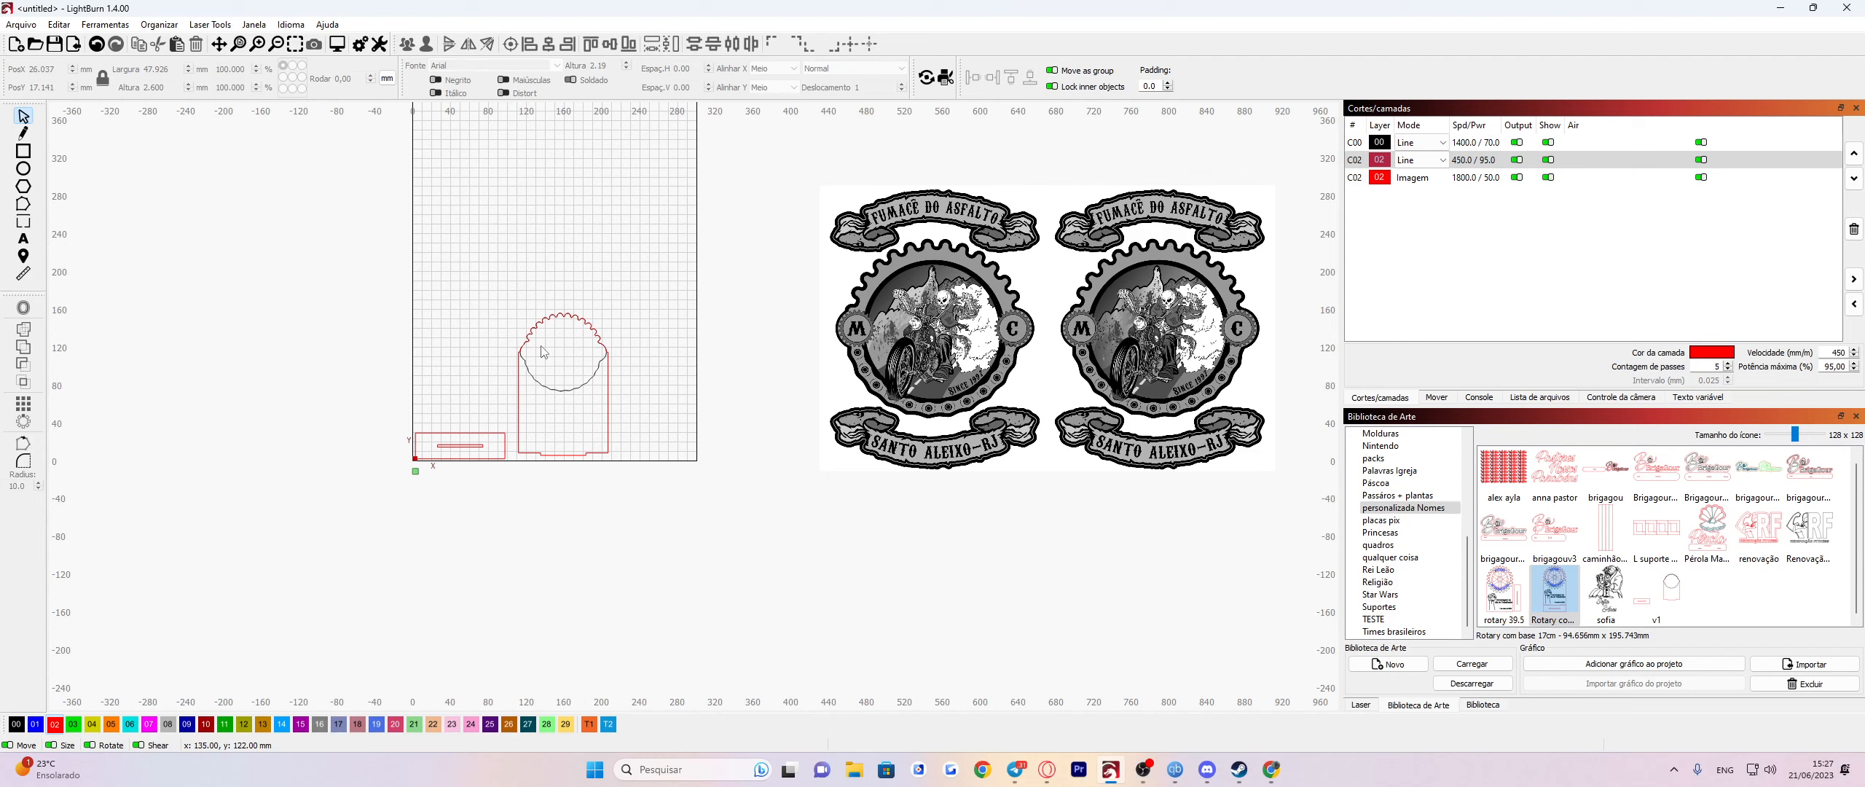
# Move the base rectangle together with its slot so the upper-left corner sits at about X 4.7 mm, Y 35.7 mm.
pyautogui.scroll(1, 592, 343)
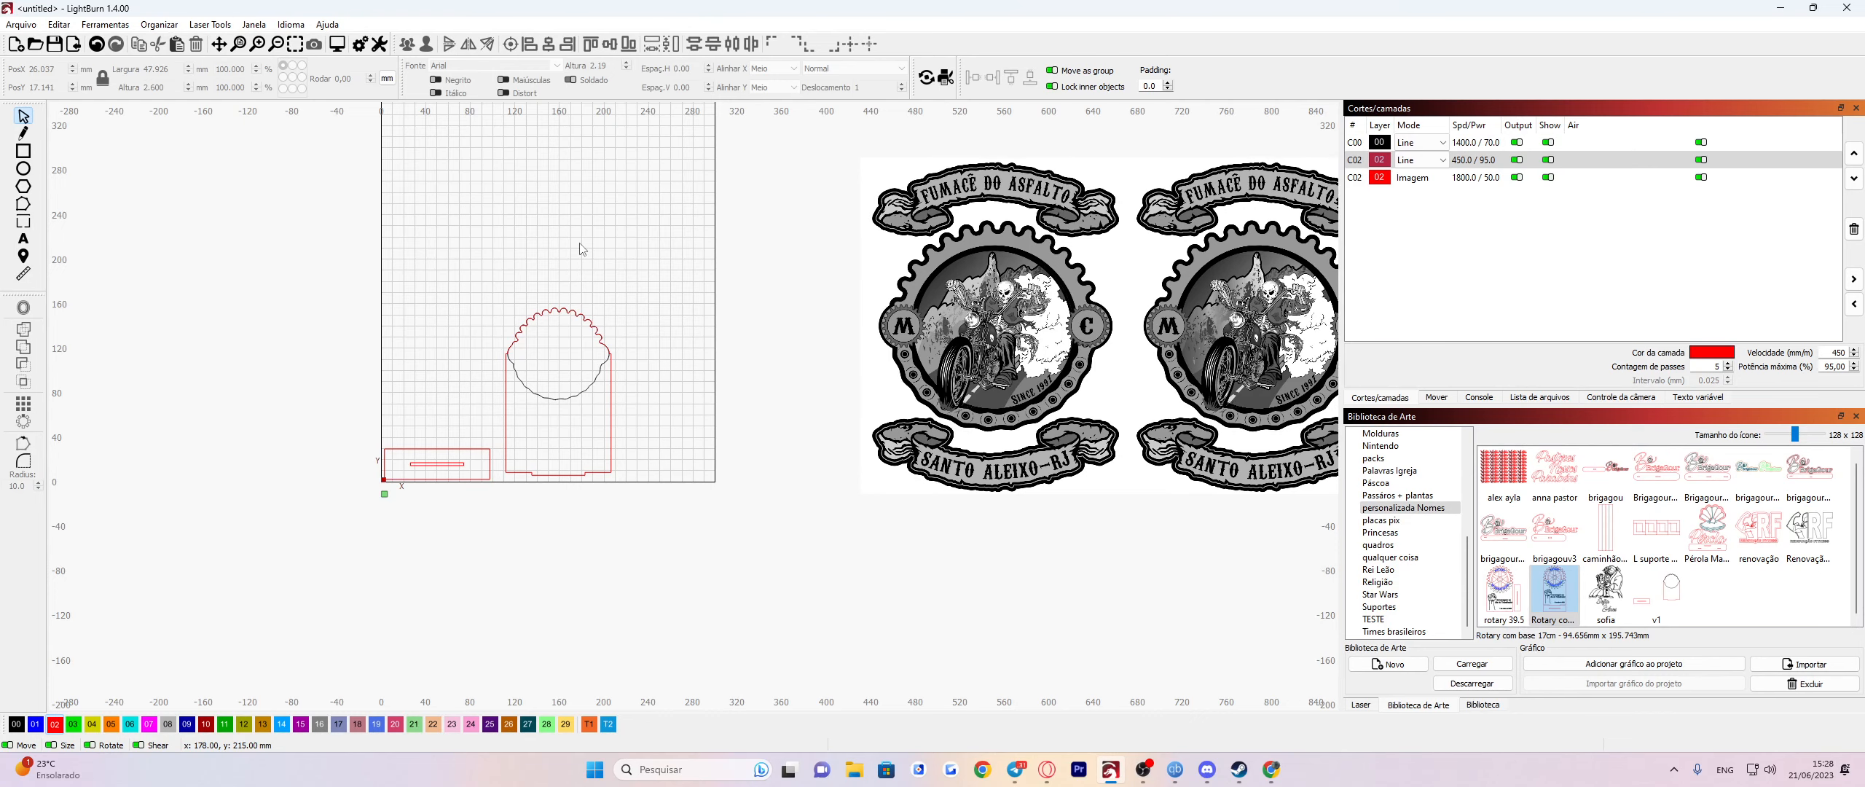
pyautogui.scroll(2, 486, 566)
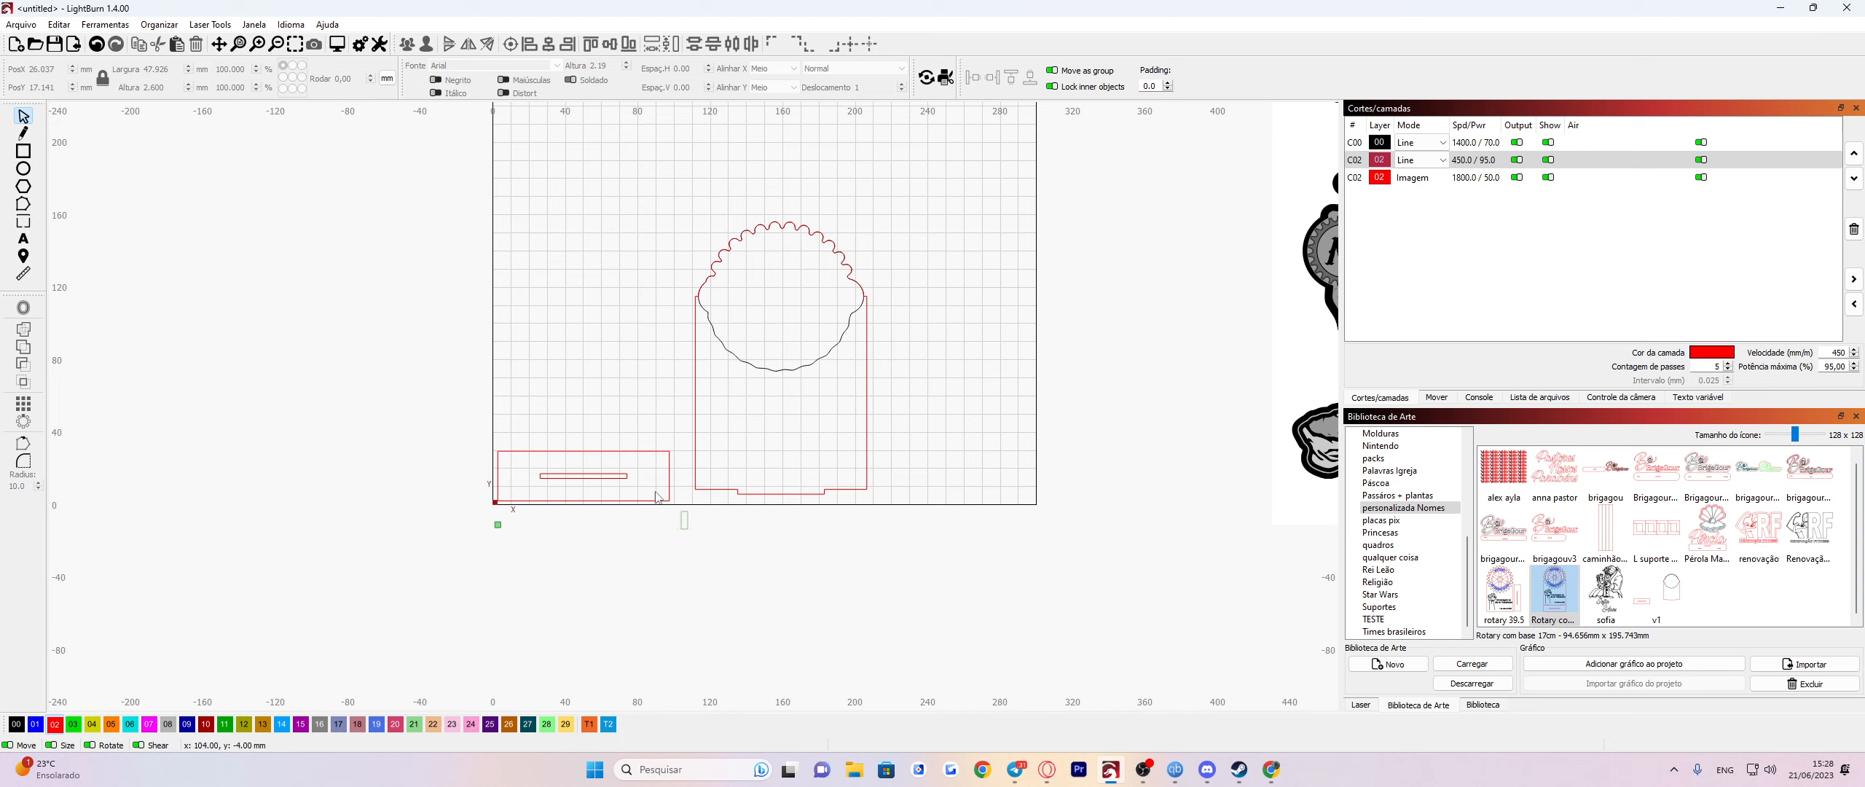
pyautogui.moveTo(685, 520); pyautogui.dragTo(434, 440)
pyautogui.moveTo(590, 482)
pyautogui.mouseDown()
pyautogui.moveTo(564, 445)
pyautogui.moveTo(597, 445)
pyautogui.moveTo(591, 471)
pyautogui.mouseUp()
pyautogui.scroll(5, 498, 552)
pyautogui.moveTo(497, 521); pyautogui.dragTo(493, 581)
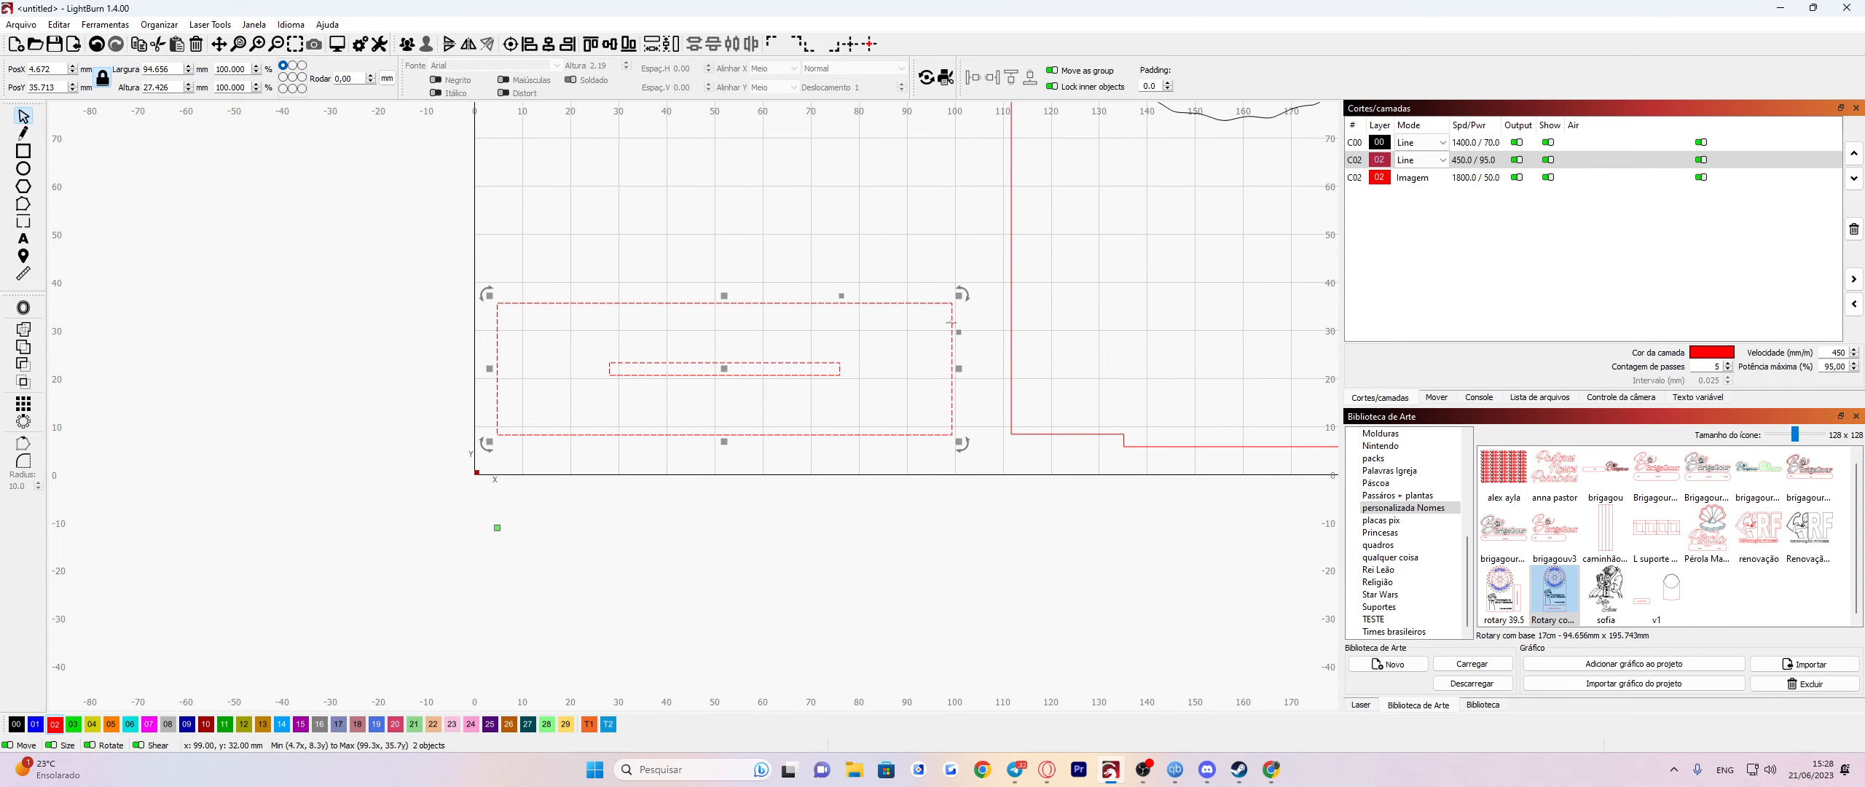
pyautogui.scroll(3, 675, 289)
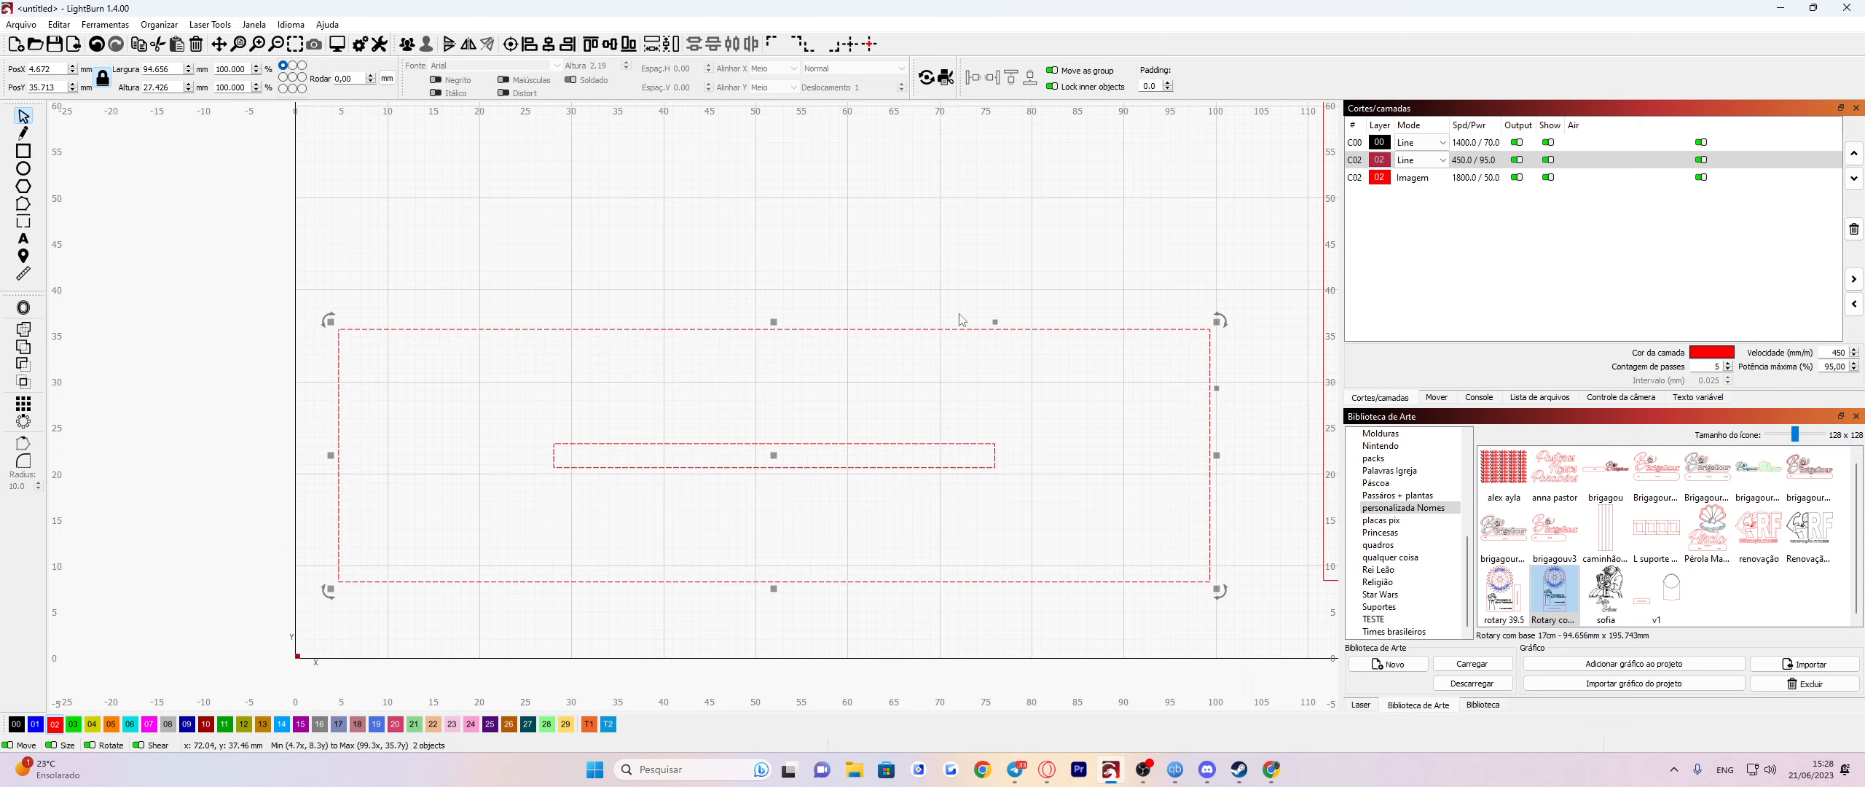
# Display the laser controls and open the job preview to examine the cut paths of the base and arched outlines.
pyautogui.click(1361, 704)
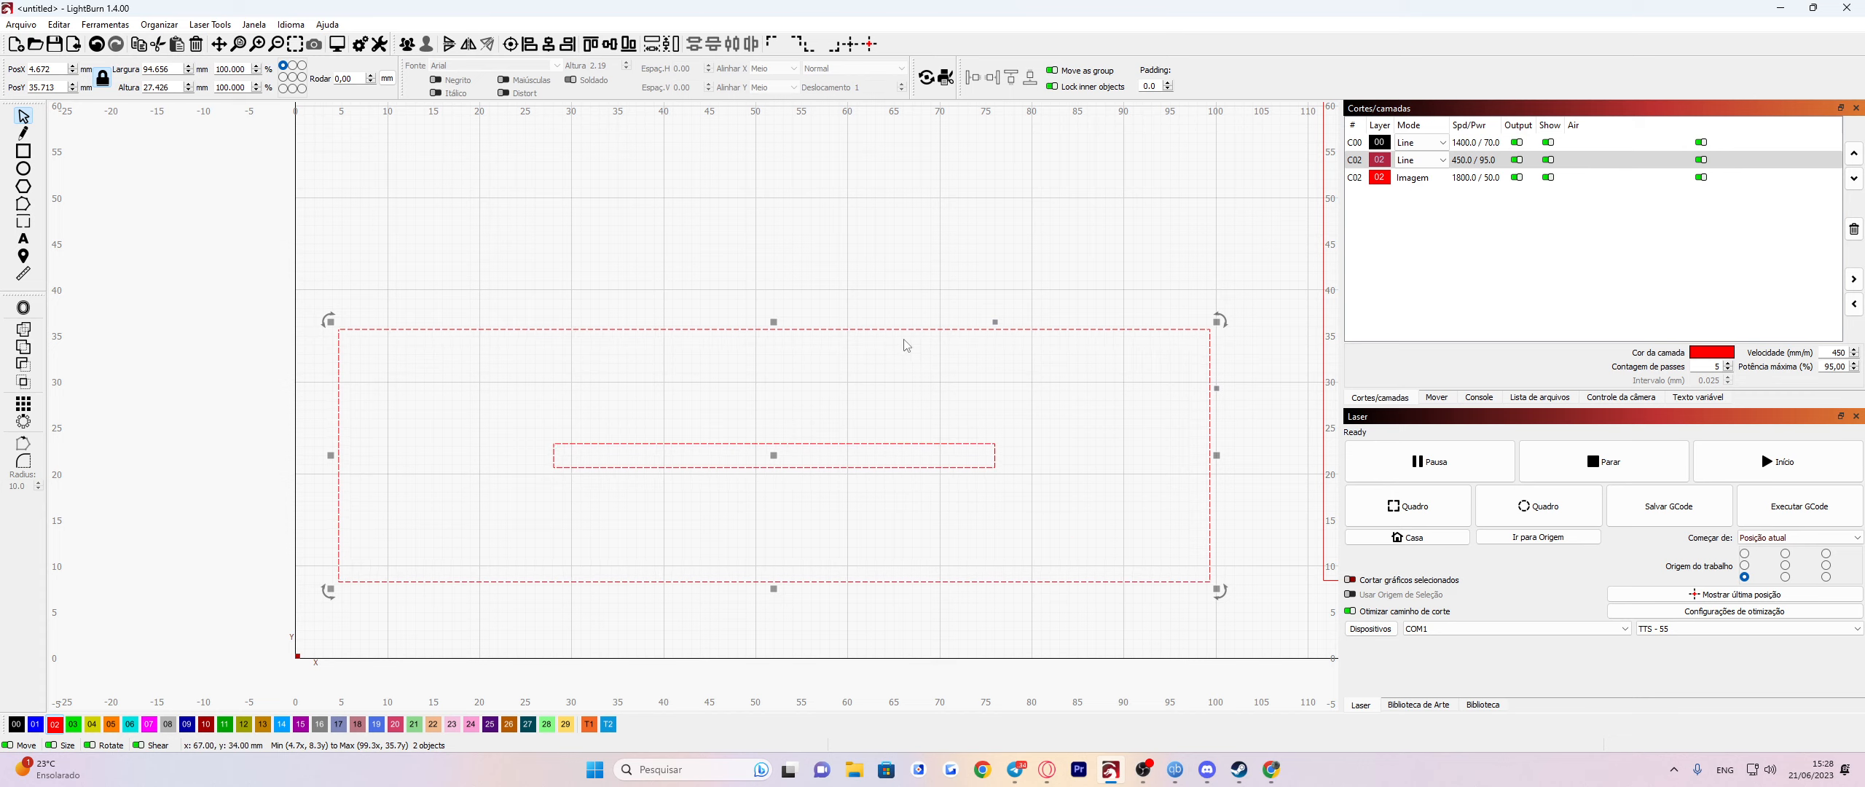
pyautogui.click(337, 44)
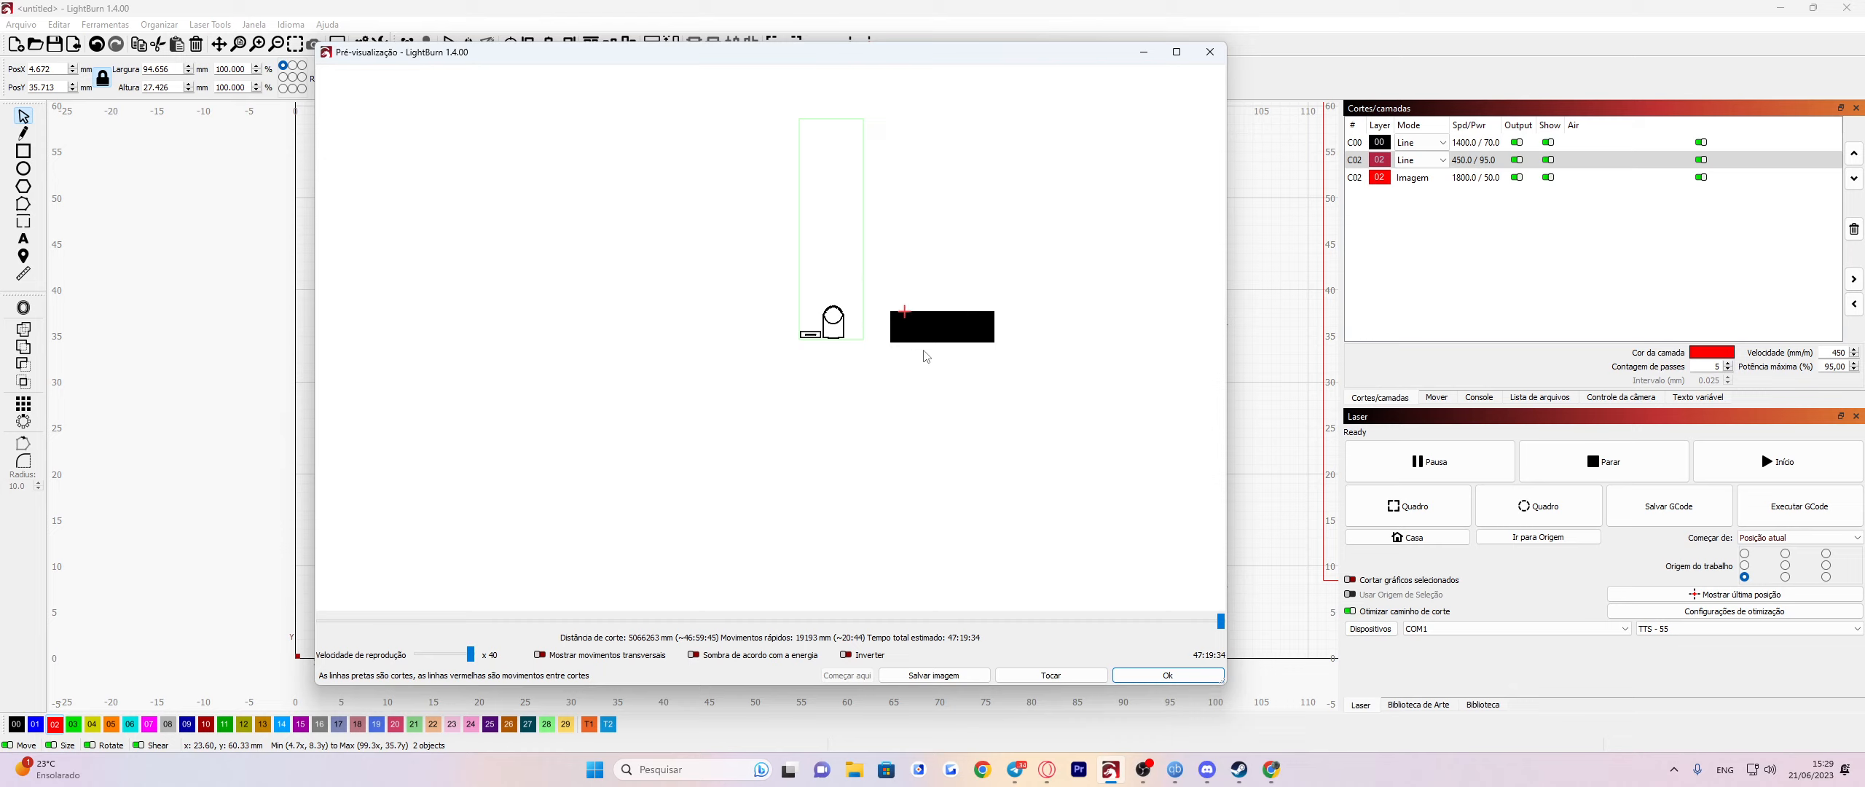
pyautogui.scroll(6, 843, 315)
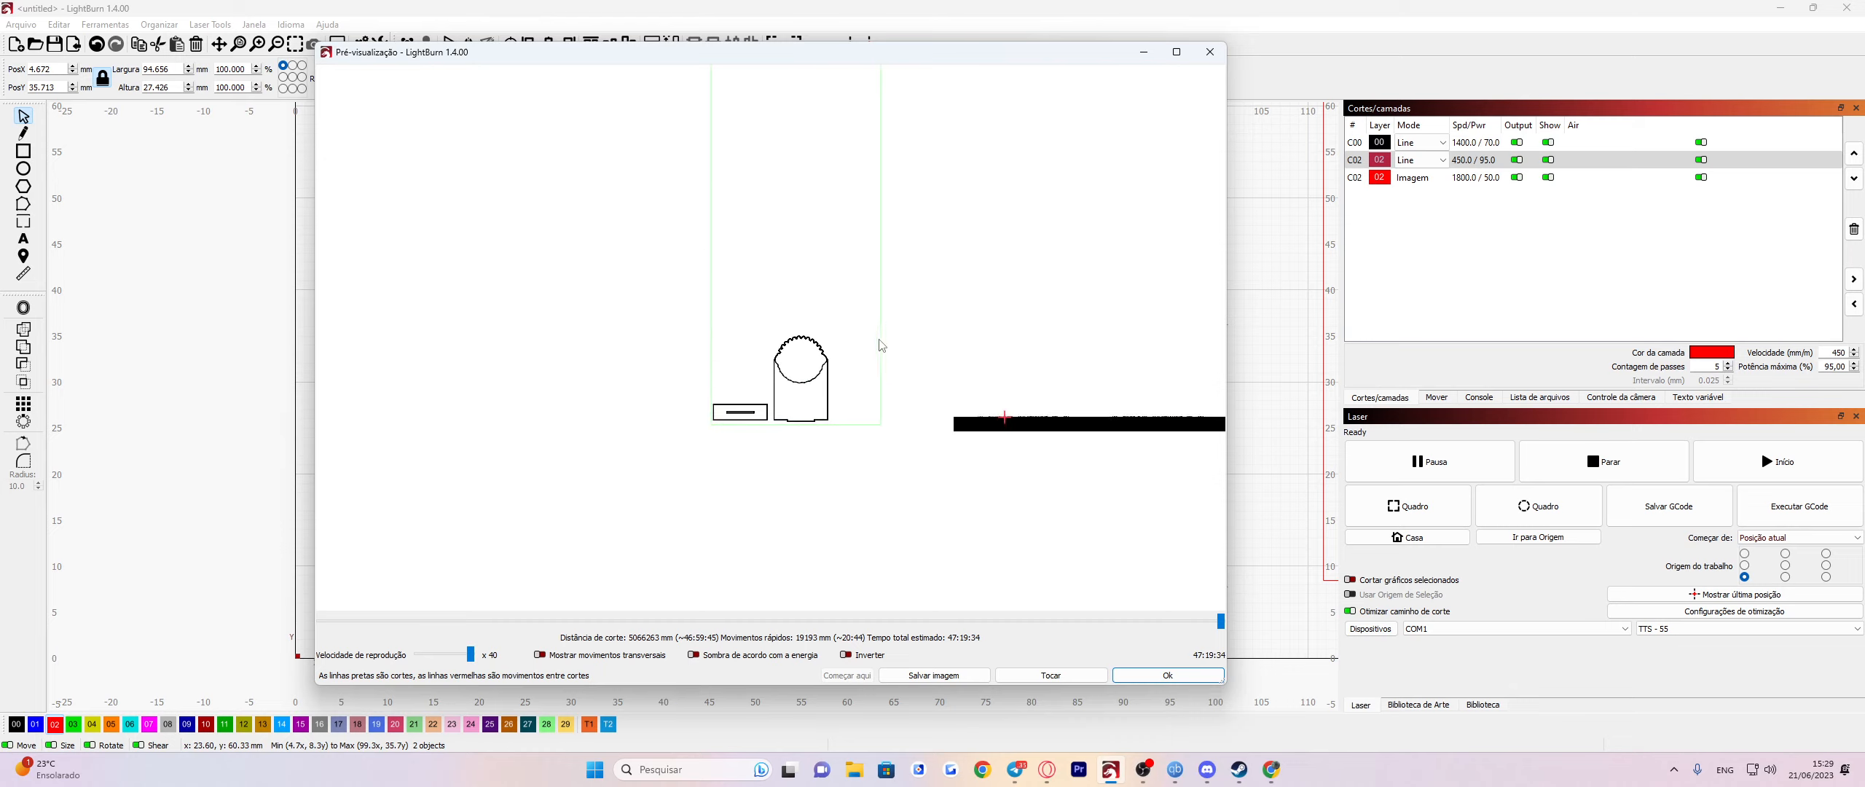
# Close the job preview and move the twin-emblem image so its upper-left corner sits at about X 280 mm, Y 275.7 mm.
pyautogui.click(1133, 674)
pyautogui.scroll(-7, 1101, 628)
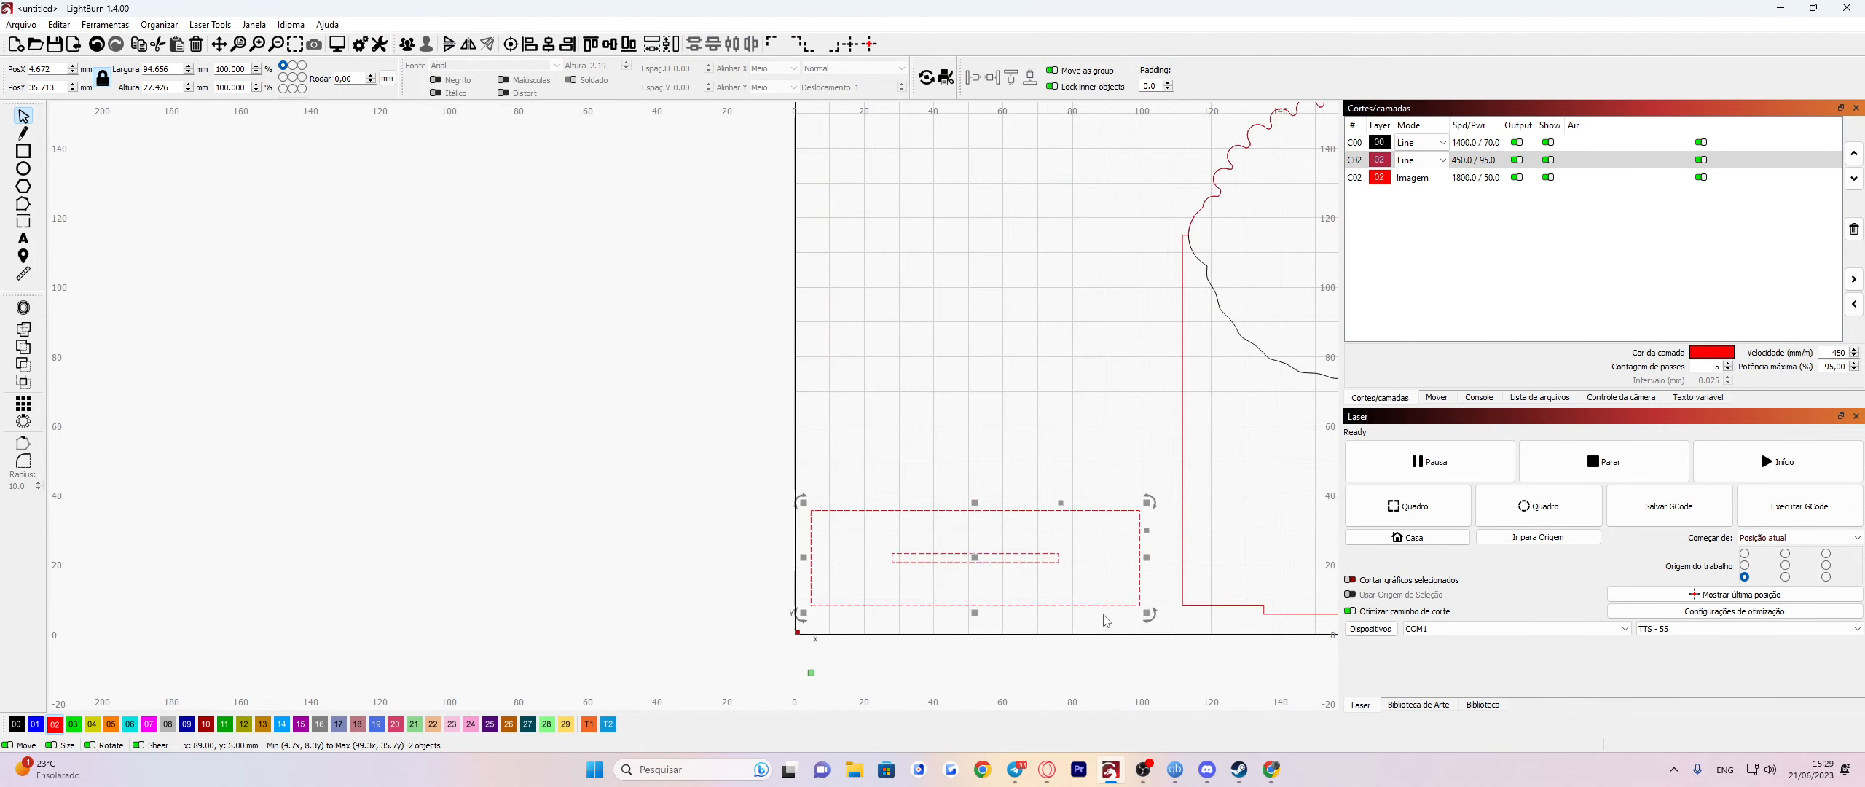
pyautogui.moveTo(1213, 545); pyautogui.dragTo(539, 431)
pyautogui.scroll(-3, 539, 431)
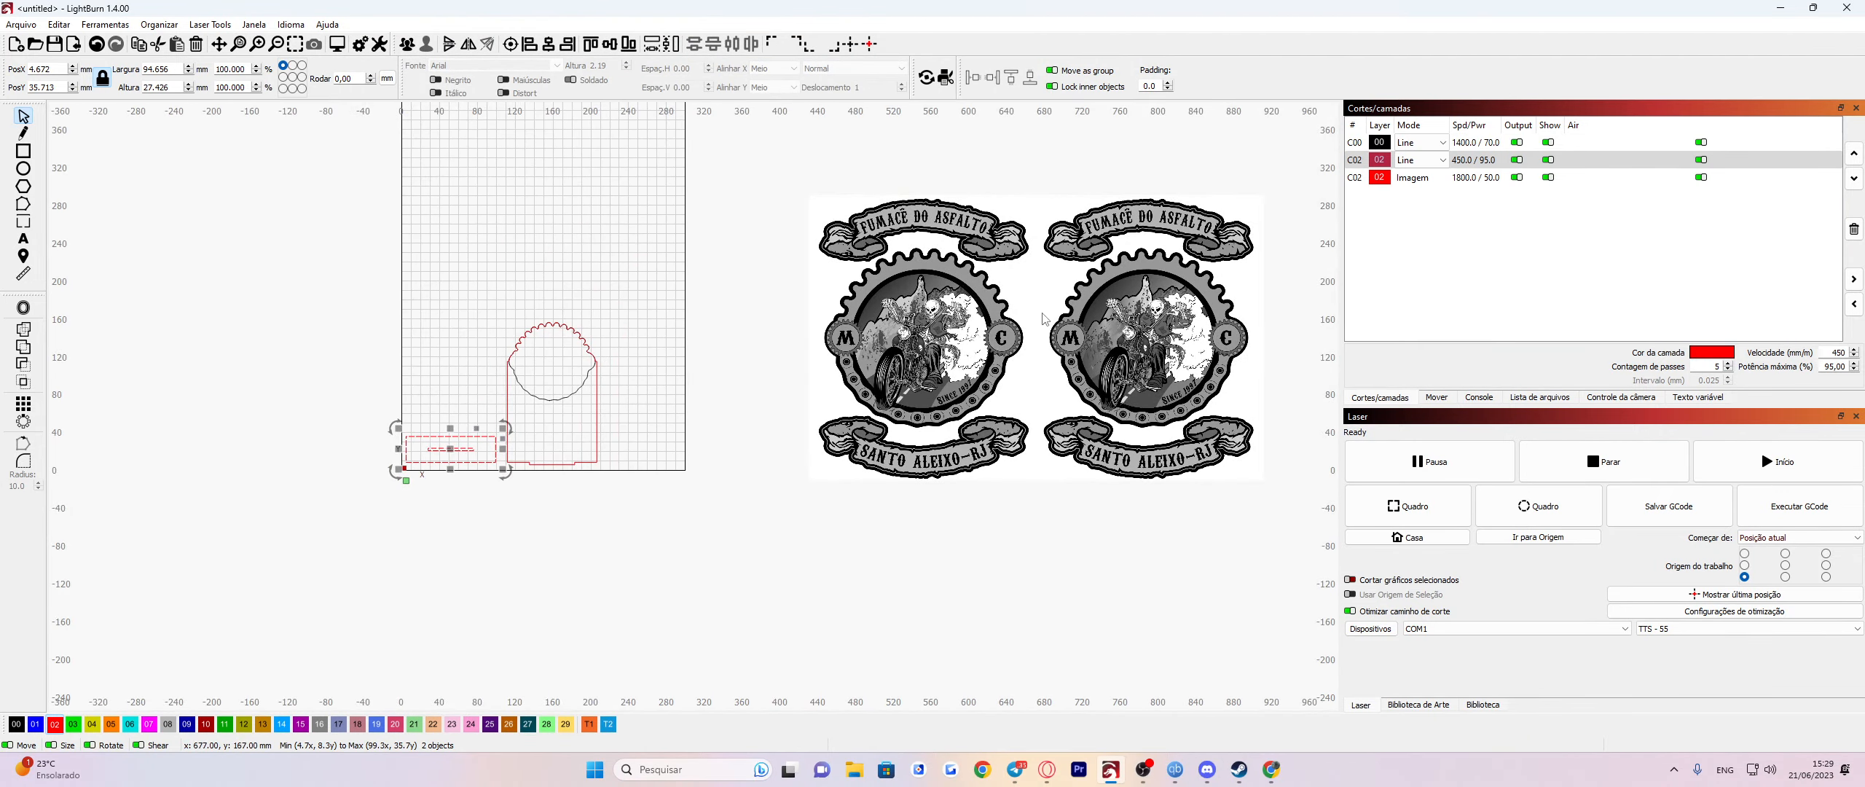
pyautogui.click(945, 334)
pyautogui.moveTo(945, 334); pyautogui.dragTo(898, 337)
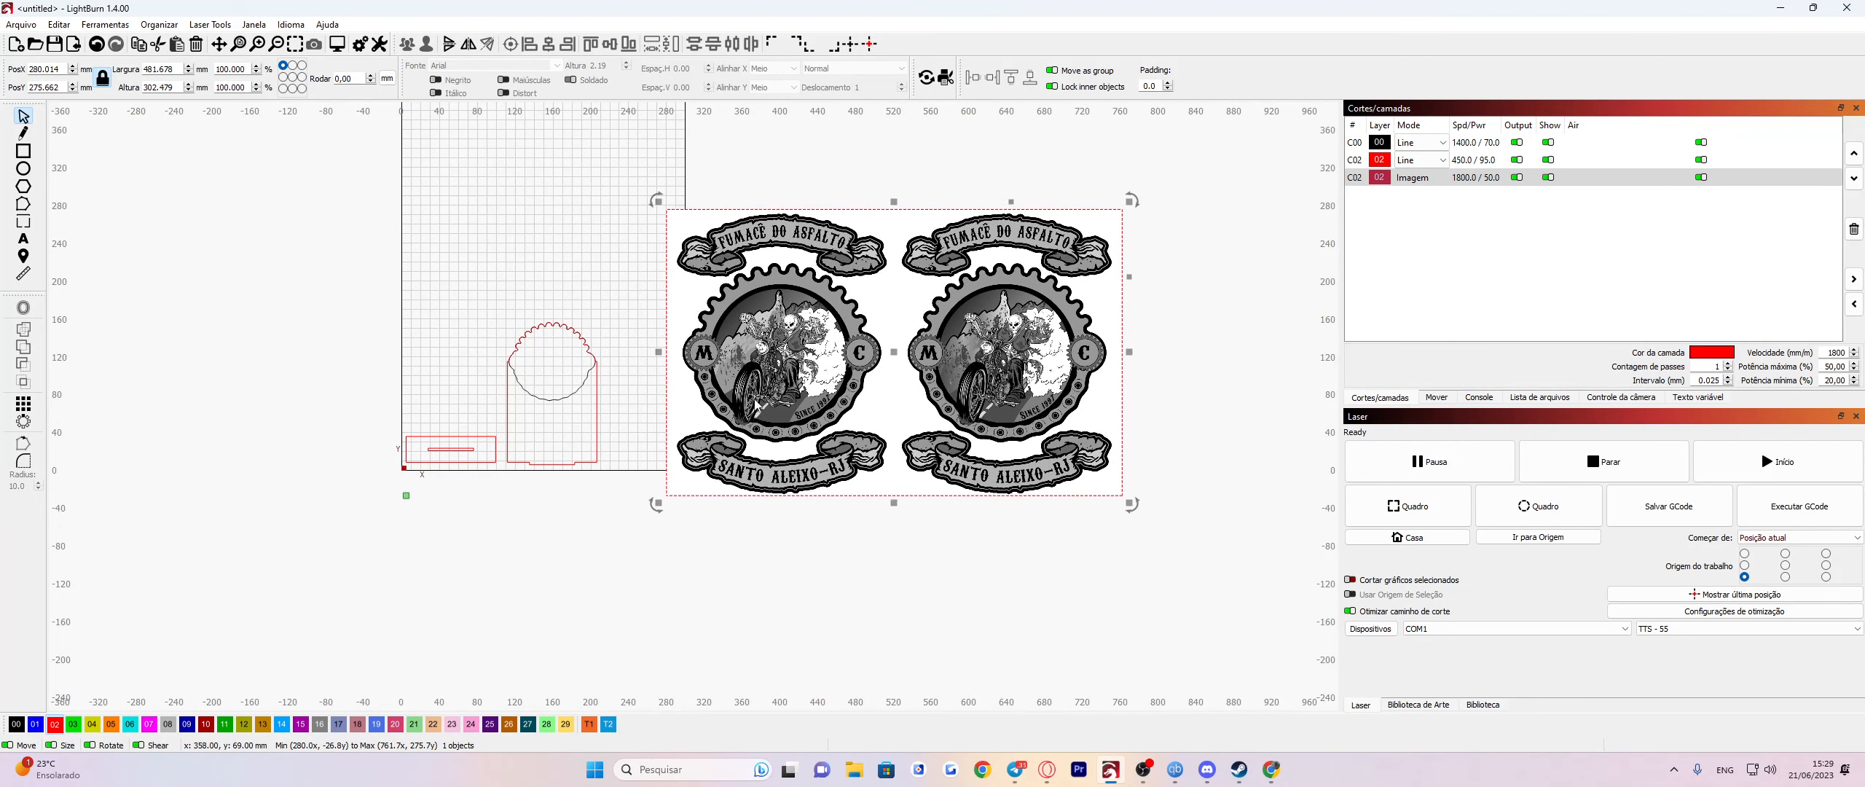
pyautogui.click(626, 467)
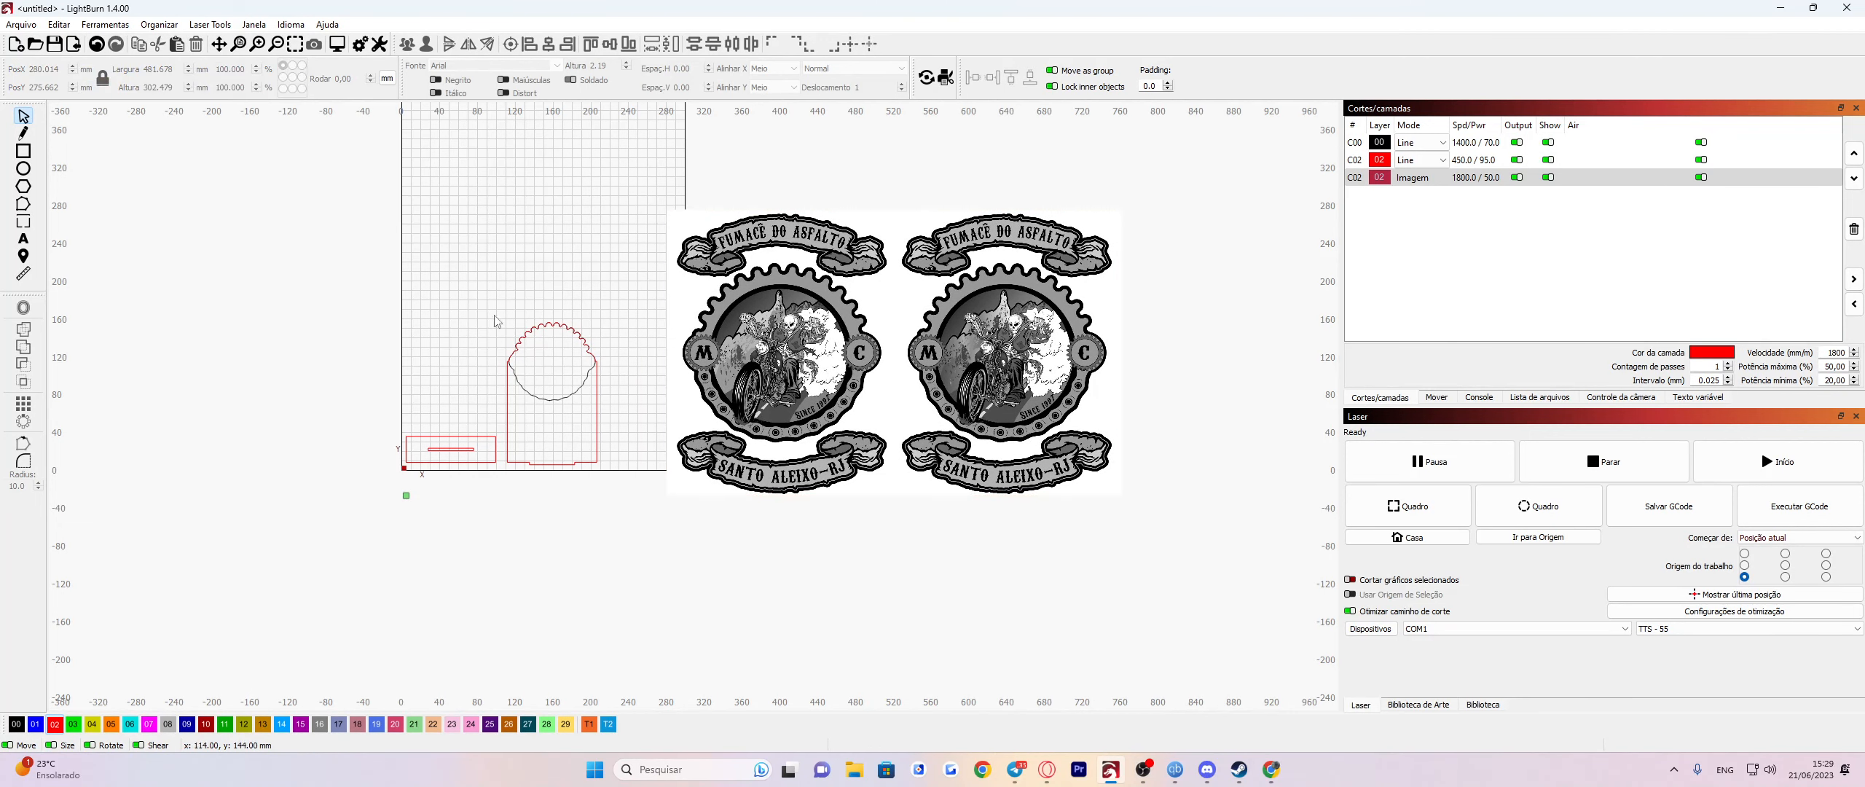
# Examine the general display and units settings and the basic device settings for the TTS - 55 laser.
pyautogui.click(360, 45)
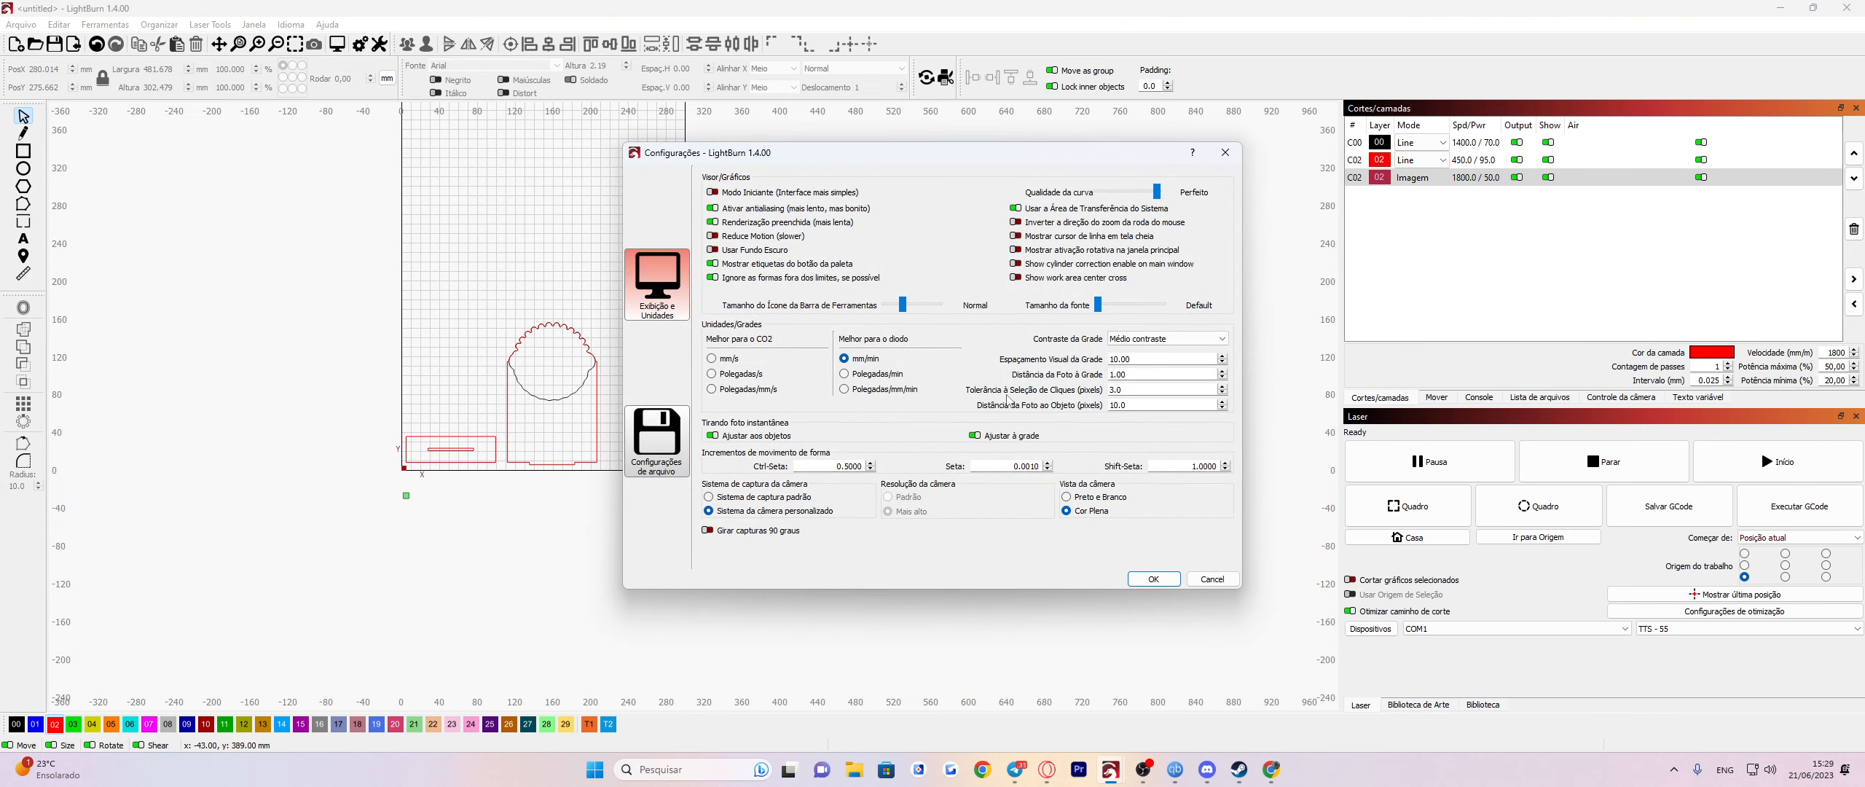
pyautogui.click(1209, 582)
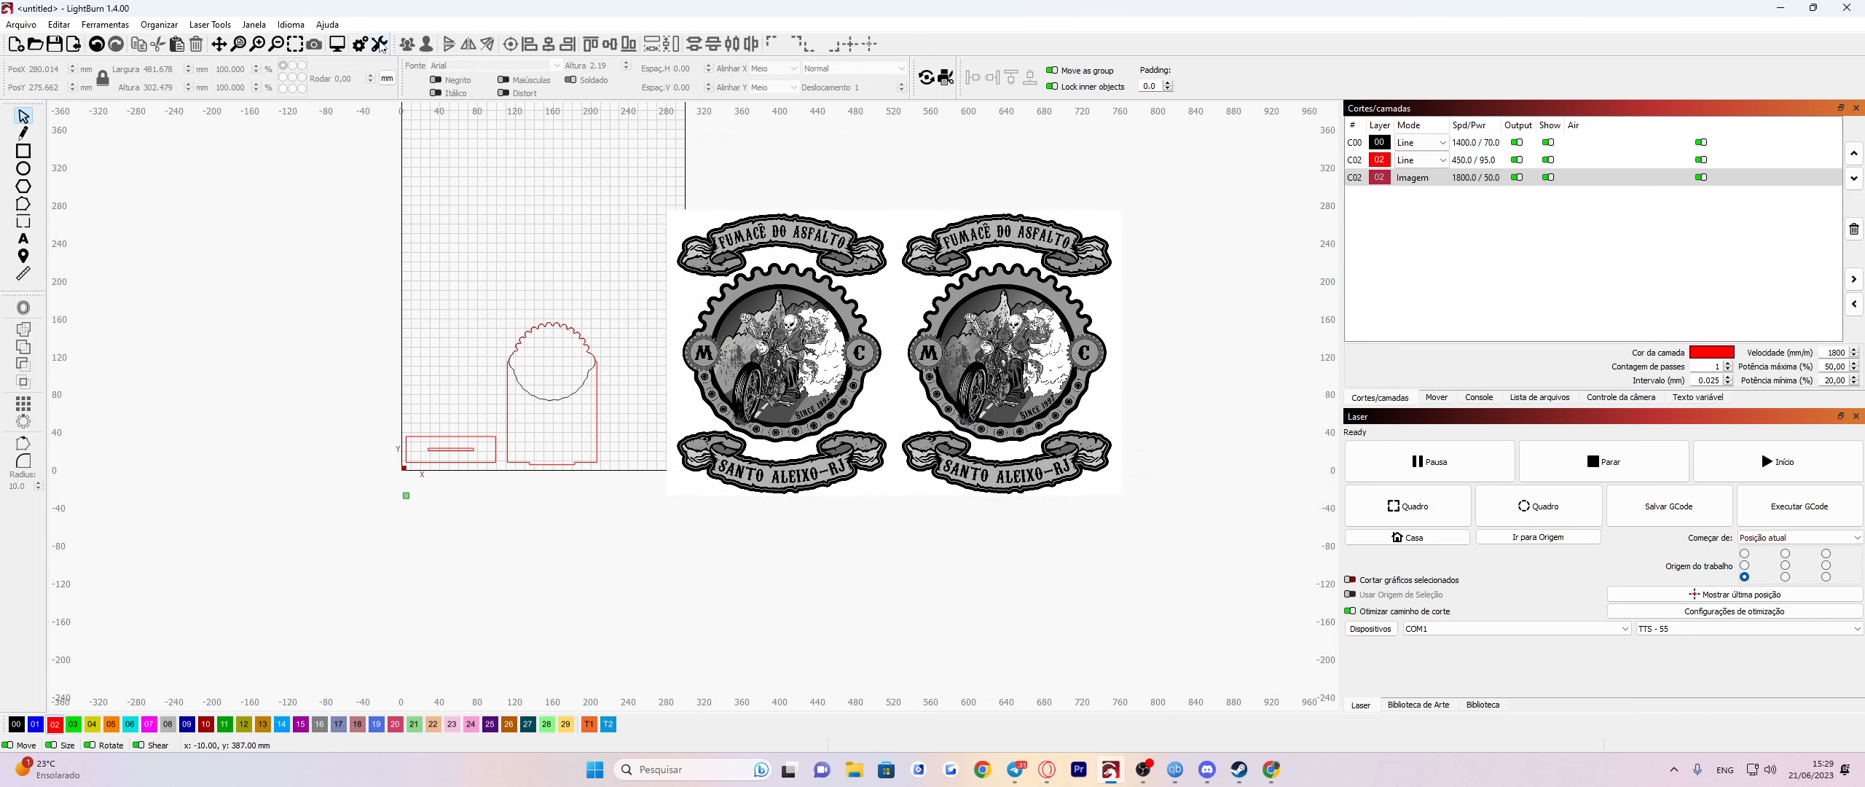
pyautogui.click(379, 45)
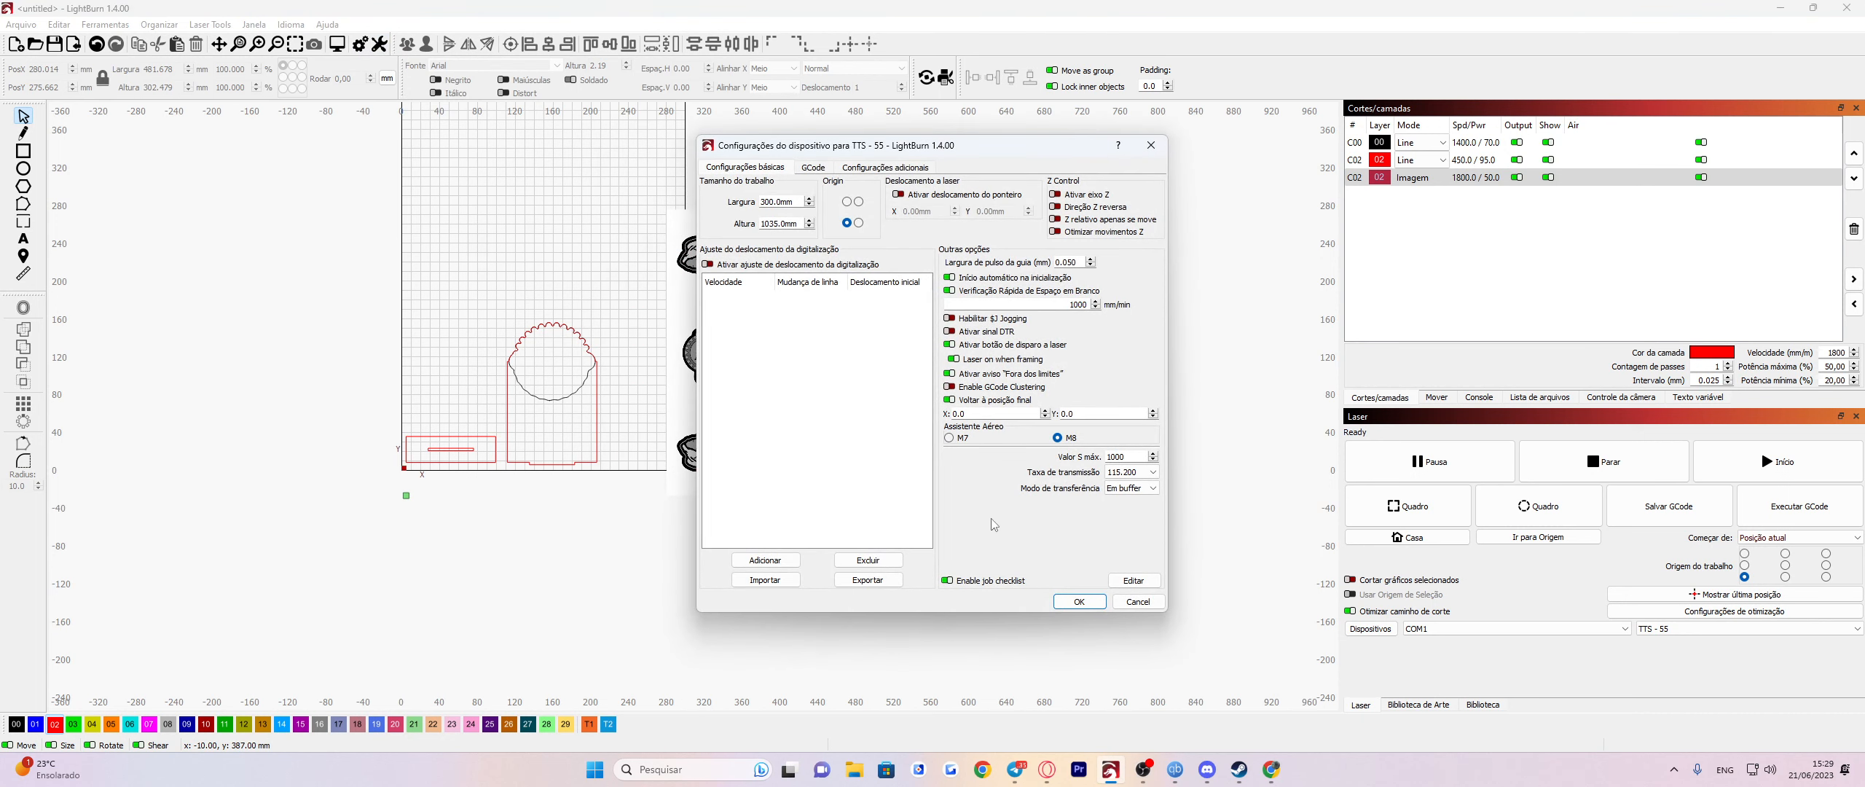
pyautogui.click(1127, 604)
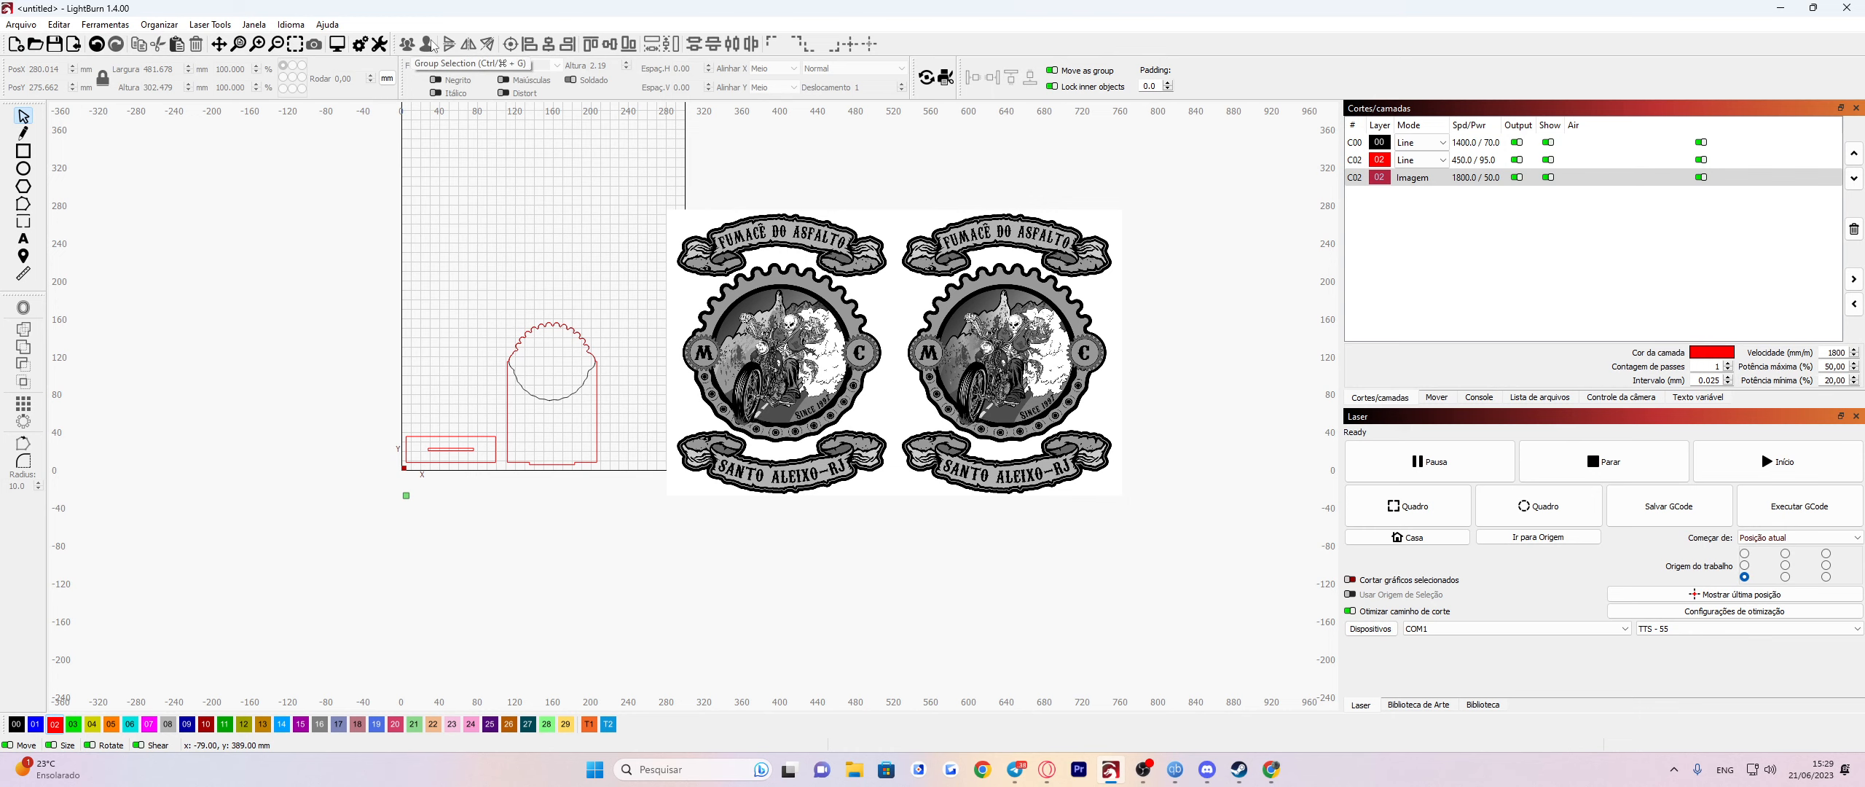
# Ungroup the arched outline with its round emblem contour, group the pieces again and clear the selection.
pyautogui.scroll(2, 487, 355)
pyautogui.scroll(-2, 487, 355)
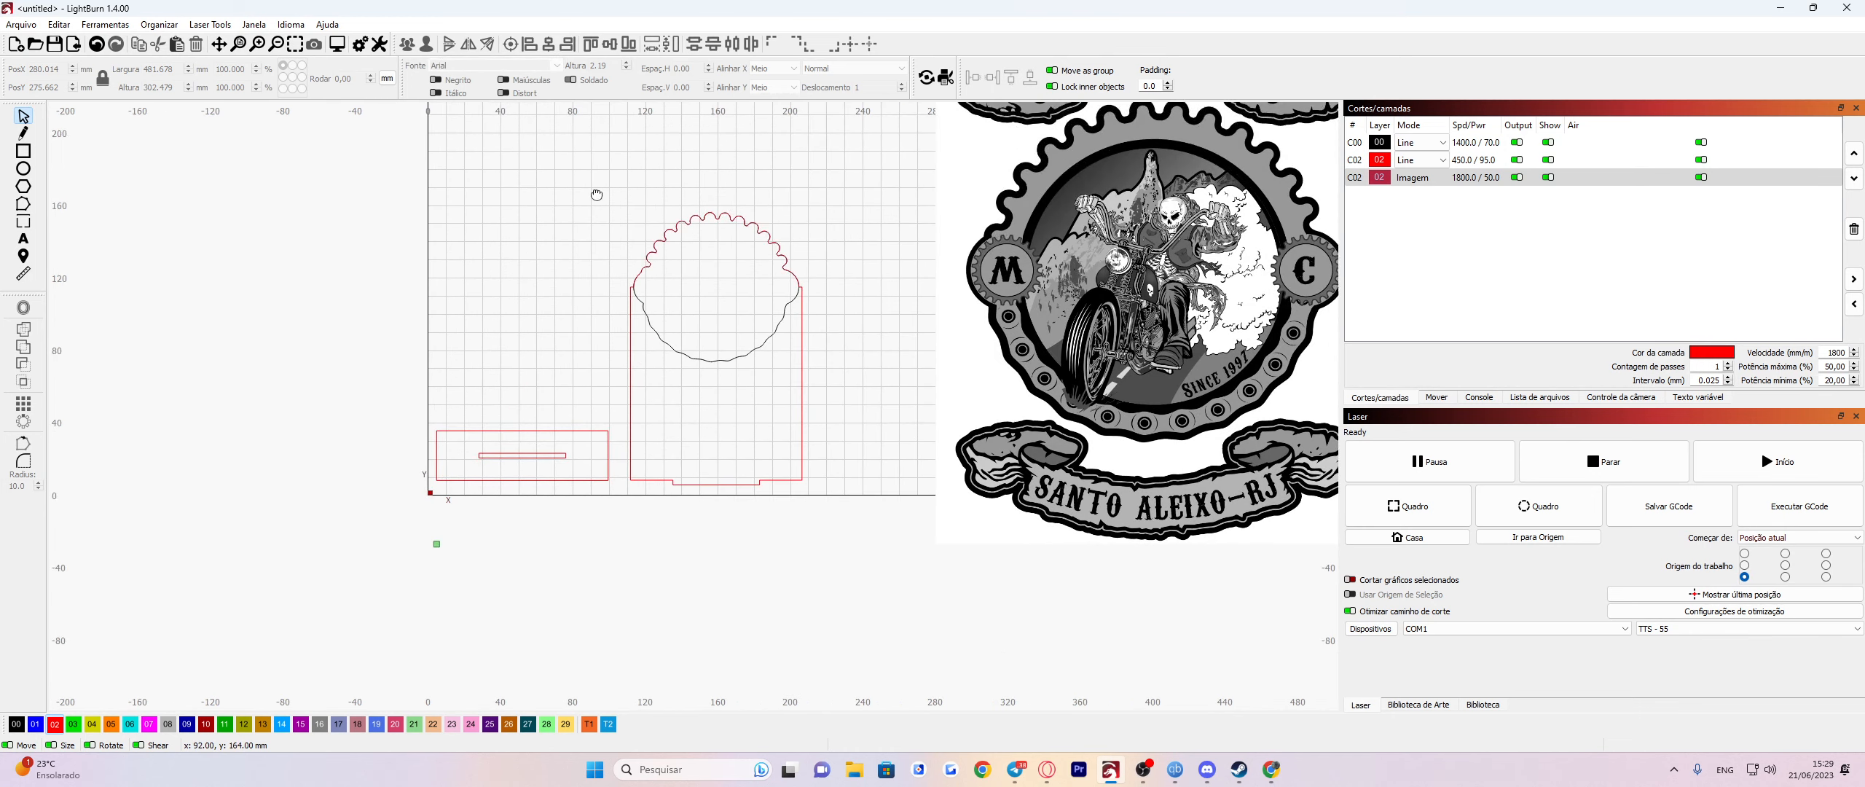
pyautogui.moveTo(509, 144); pyautogui.dragTo(883, 464)
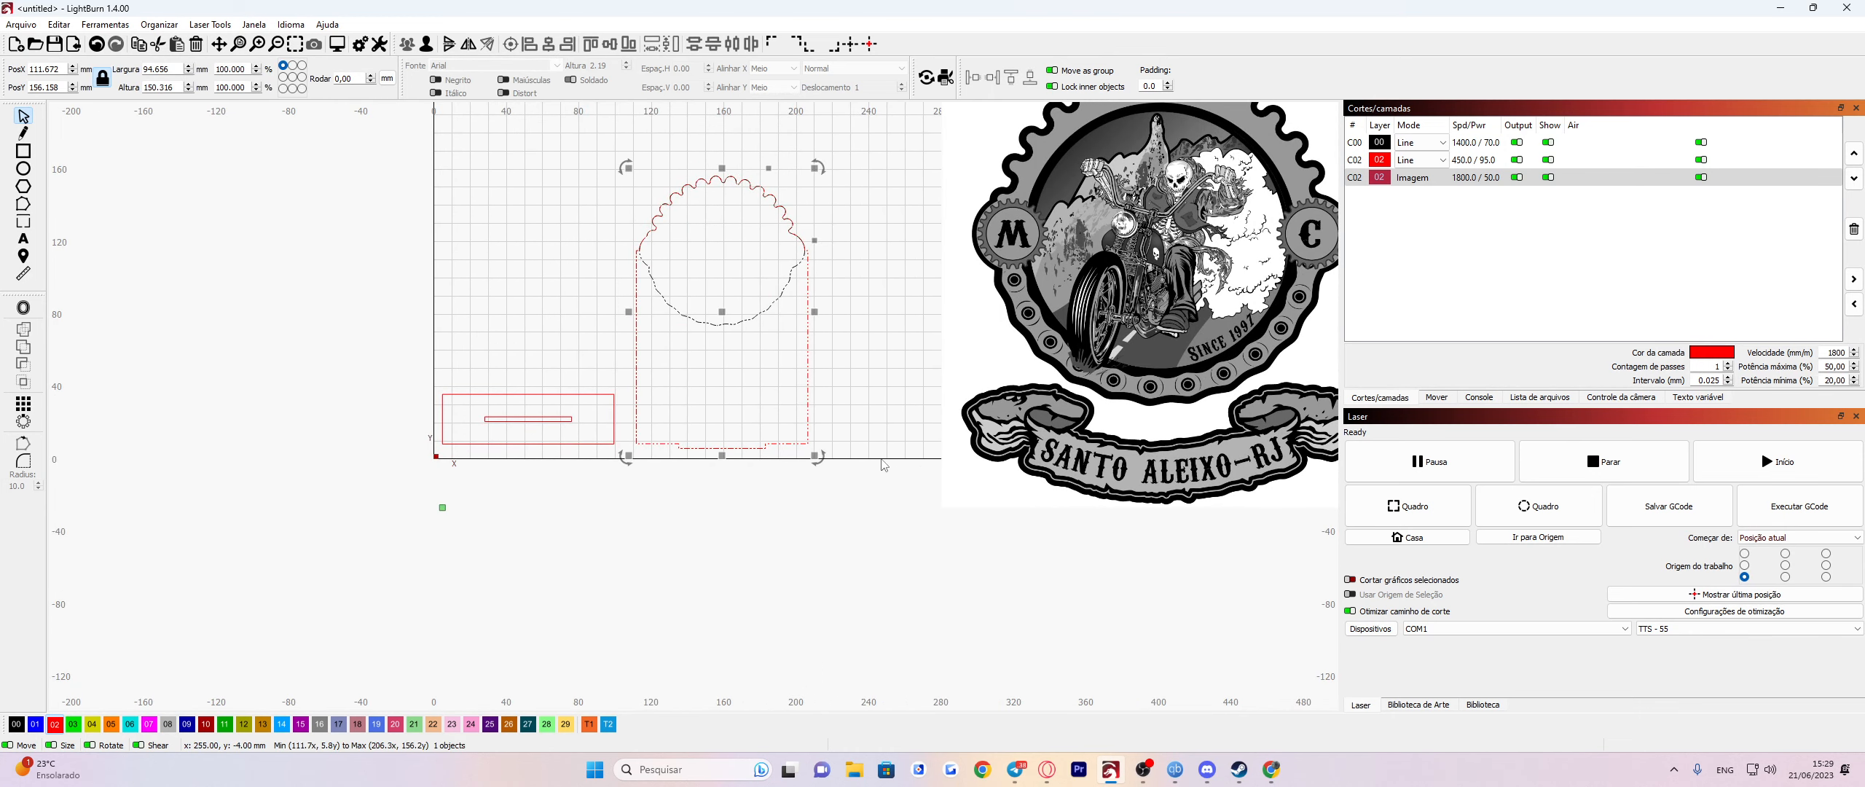
pyautogui.rightClick(718, 352)
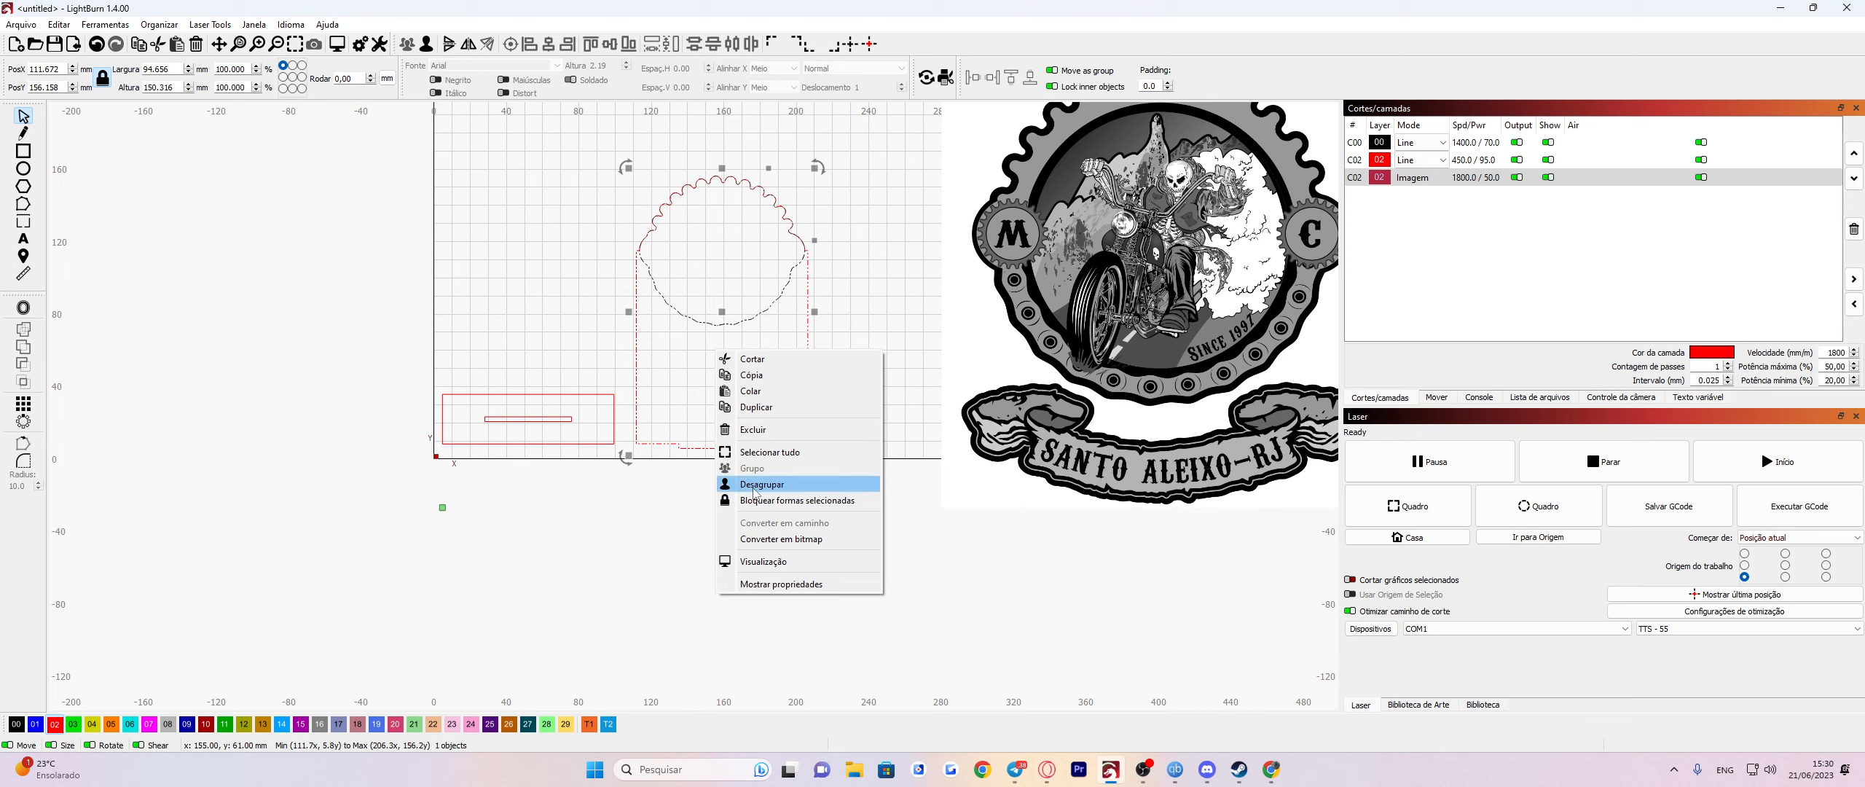
pyautogui.click(429, 49)
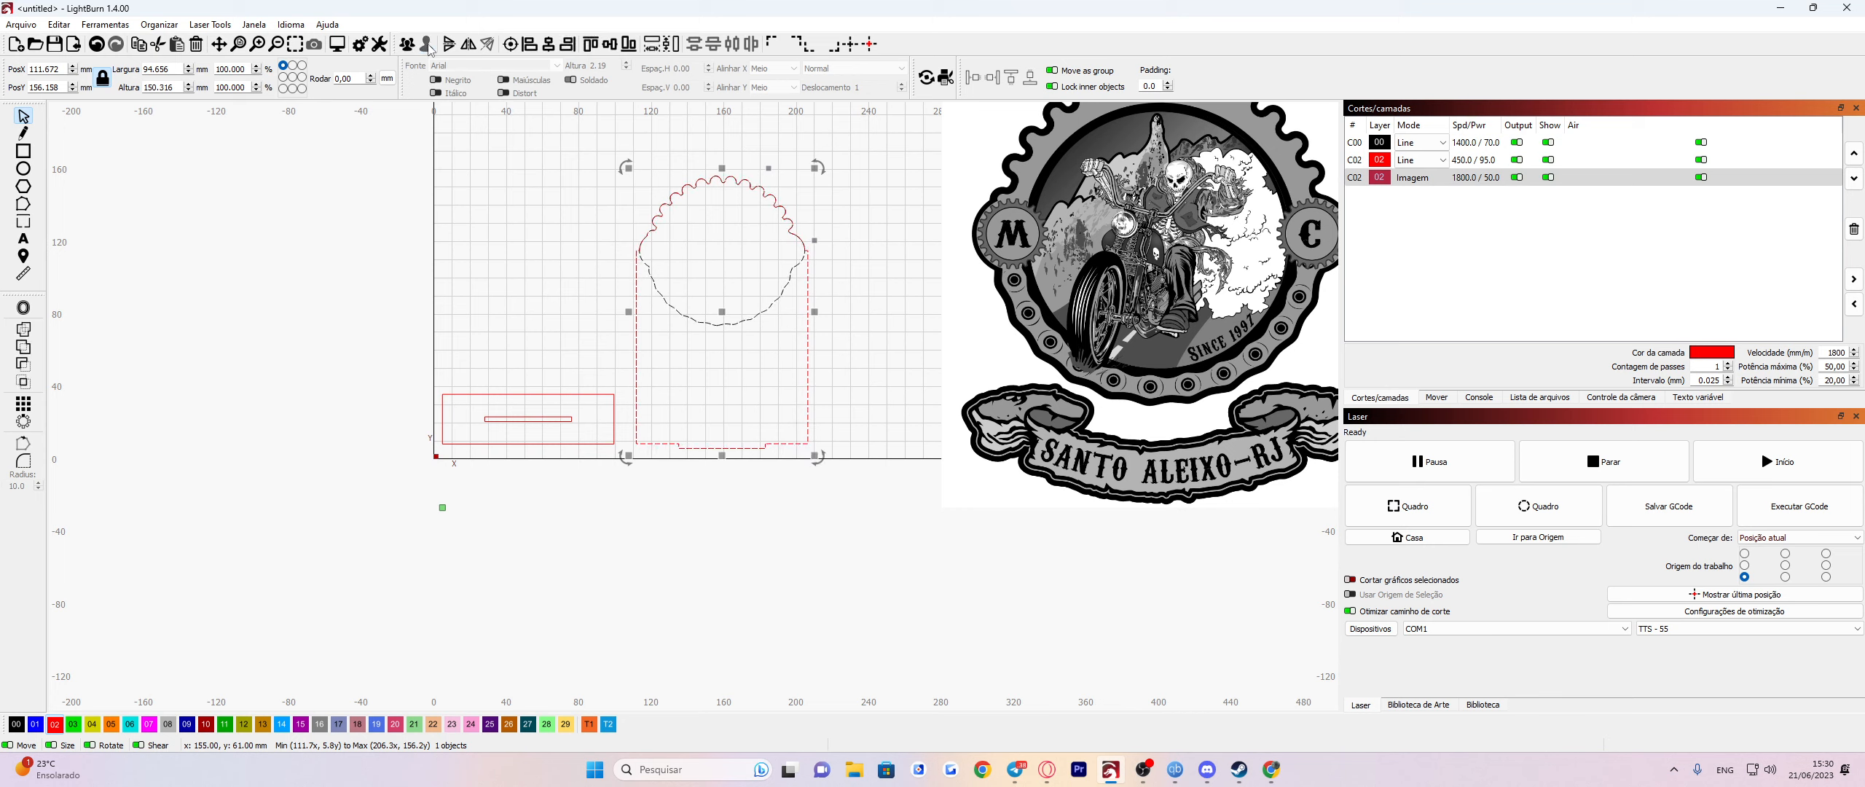
pyautogui.rightClick(737, 291)
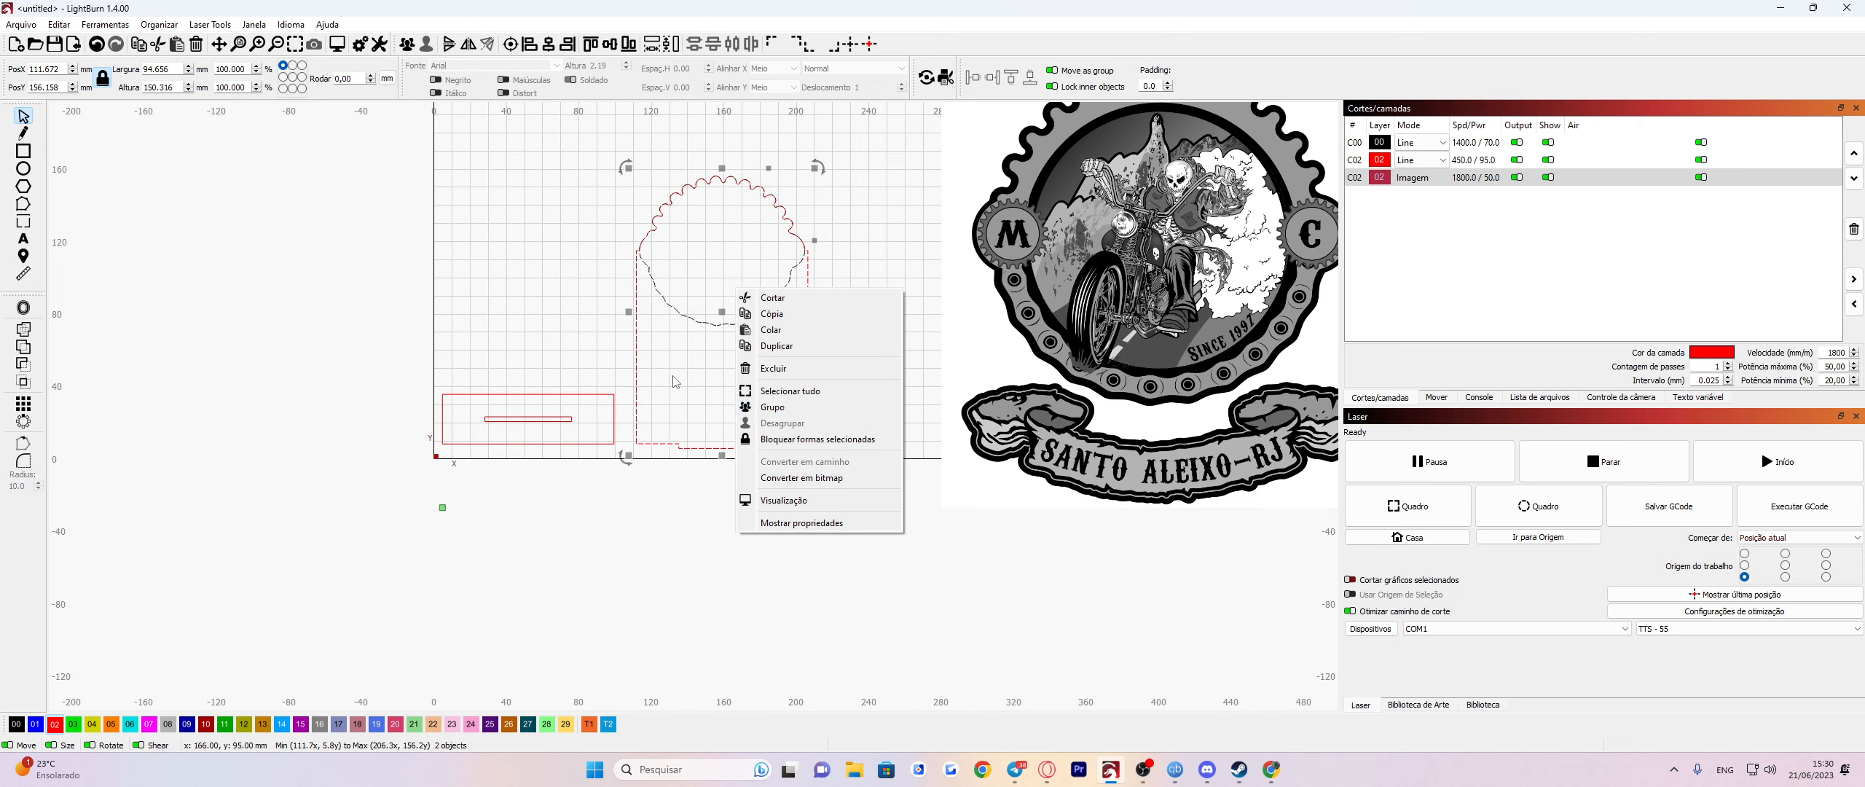
pyautogui.click(408, 48)
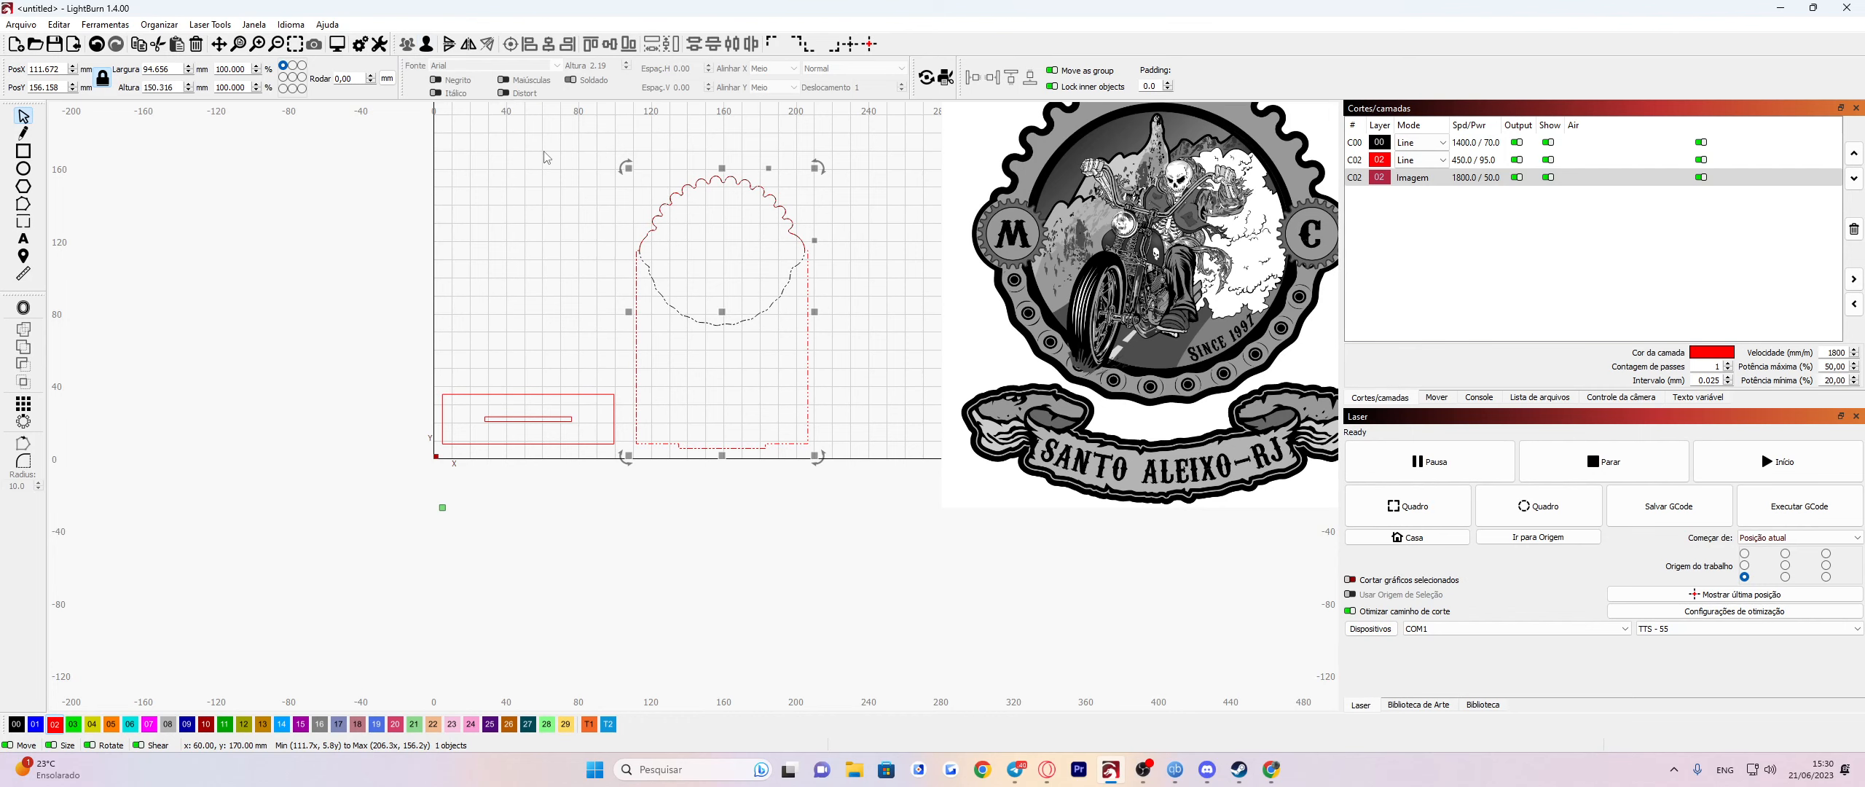
pyautogui.click(562, 221)
# Mirror the twin-emblem image vertically and back, and repeat the same pair of flips horizontally.
pyautogui.scroll(-4, 818, 274)
pyautogui.moveTo(903, 263); pyautogui.dragTo(661, 359)
pyautogui.click(678, 349)
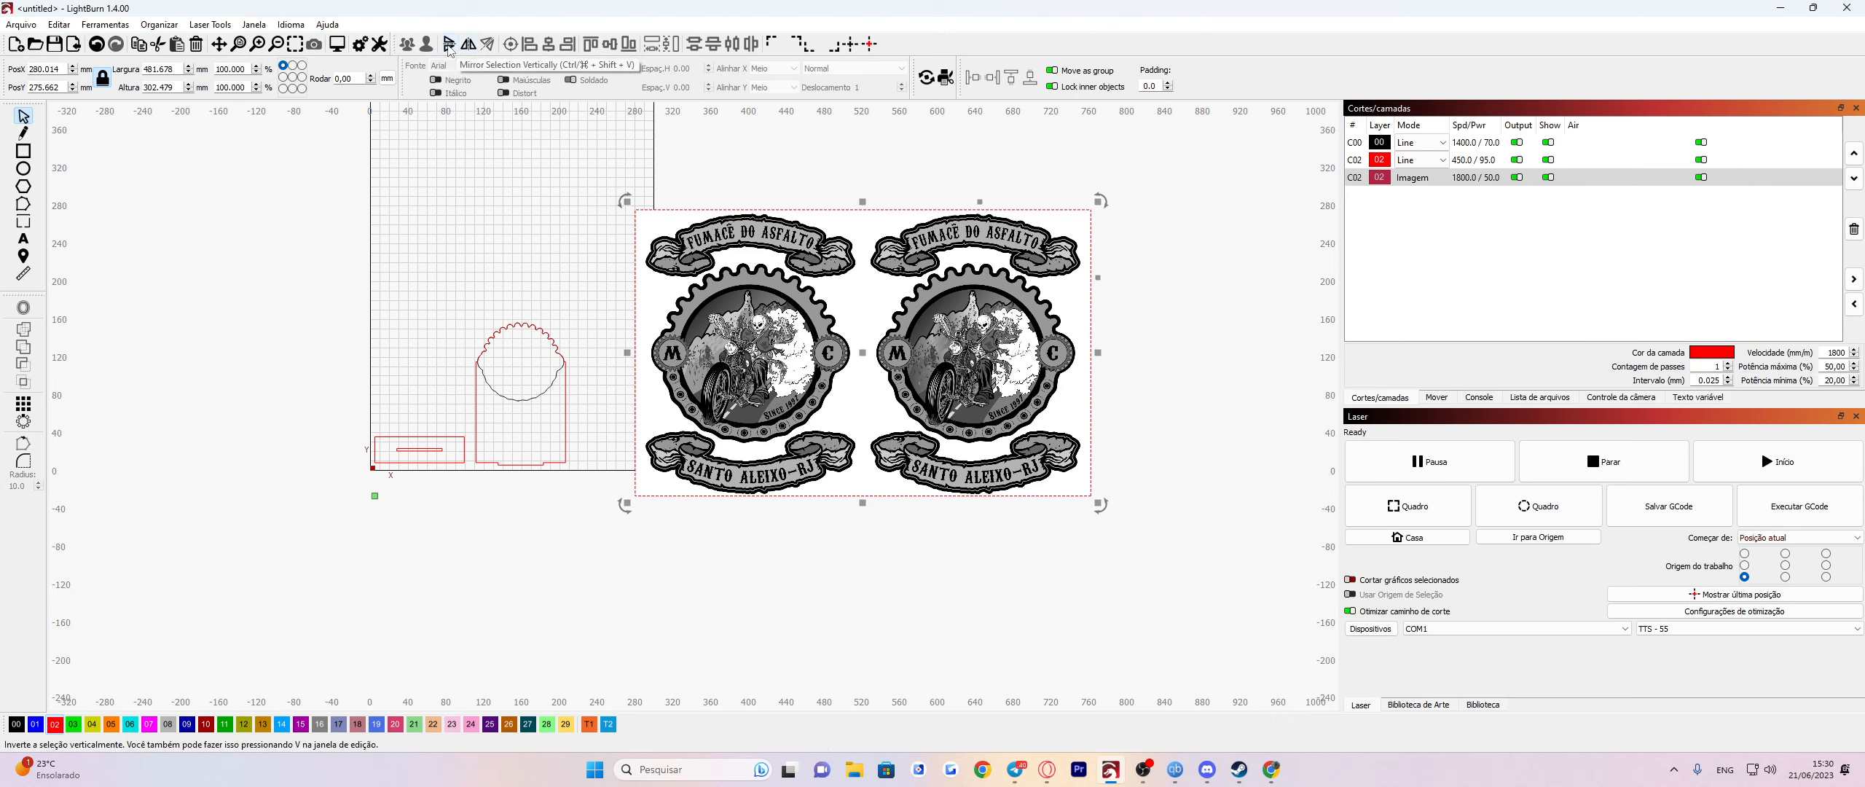
pyautogui.click(449, 45)
pyautogui.click(450, 48)
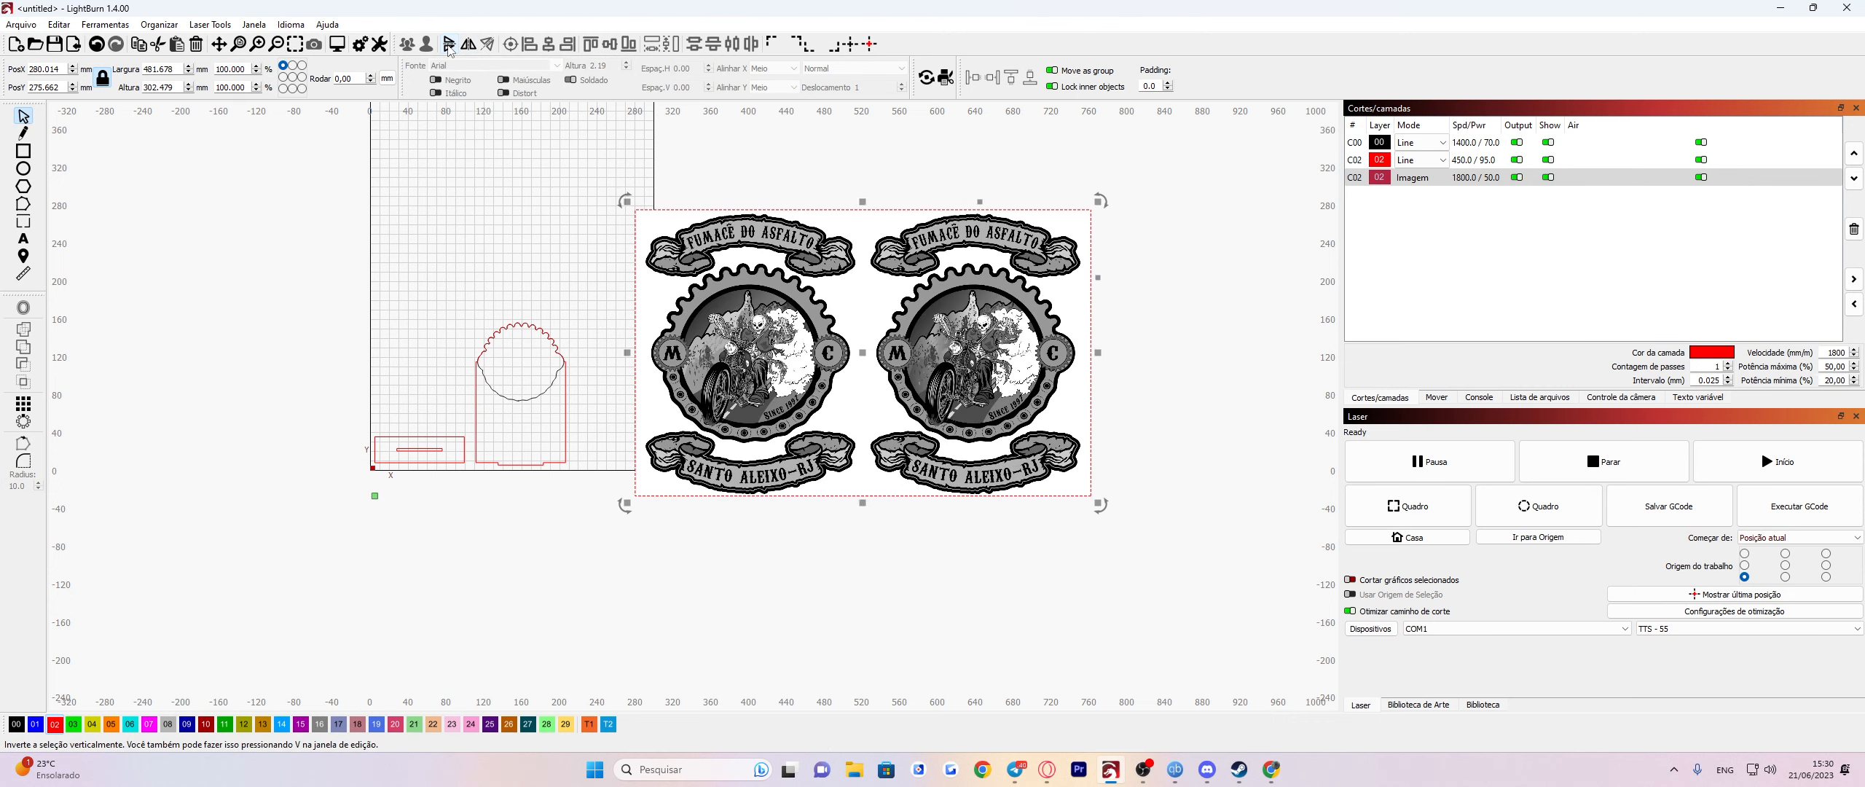
pyautogui.click(470, 49)
pyautogui.click(470, 48)
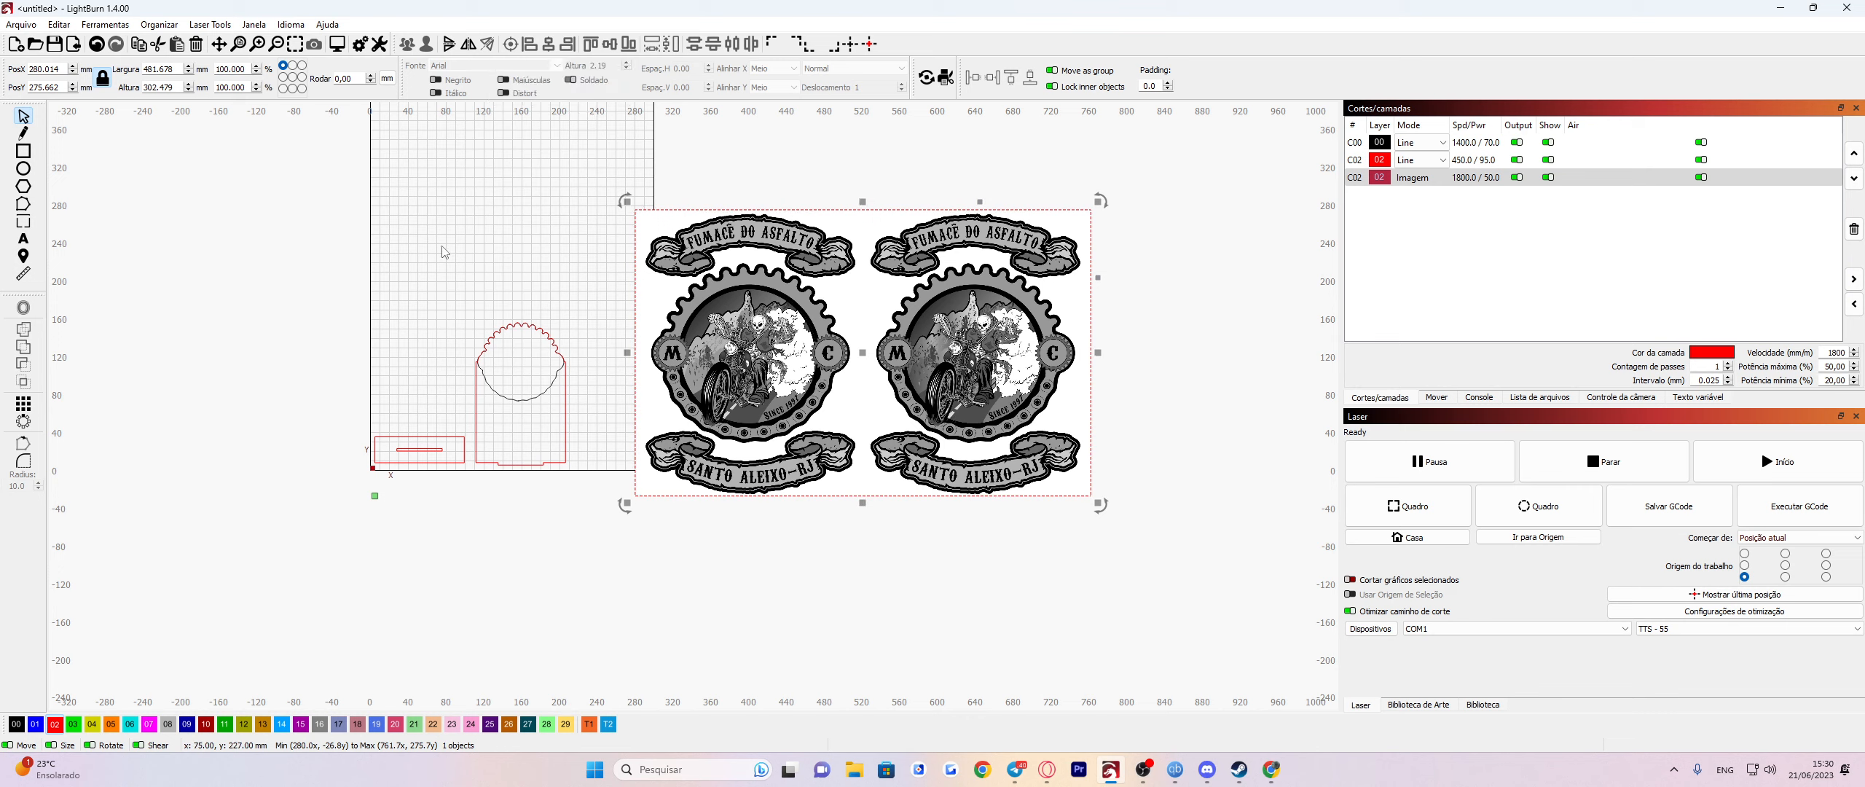
# Ungroup the arched shape, regroup it once, and ungroup it again into the red outline and round contour.
pyautogui.moveTo(596, 283); pyautogui.dragTo(399, 380)
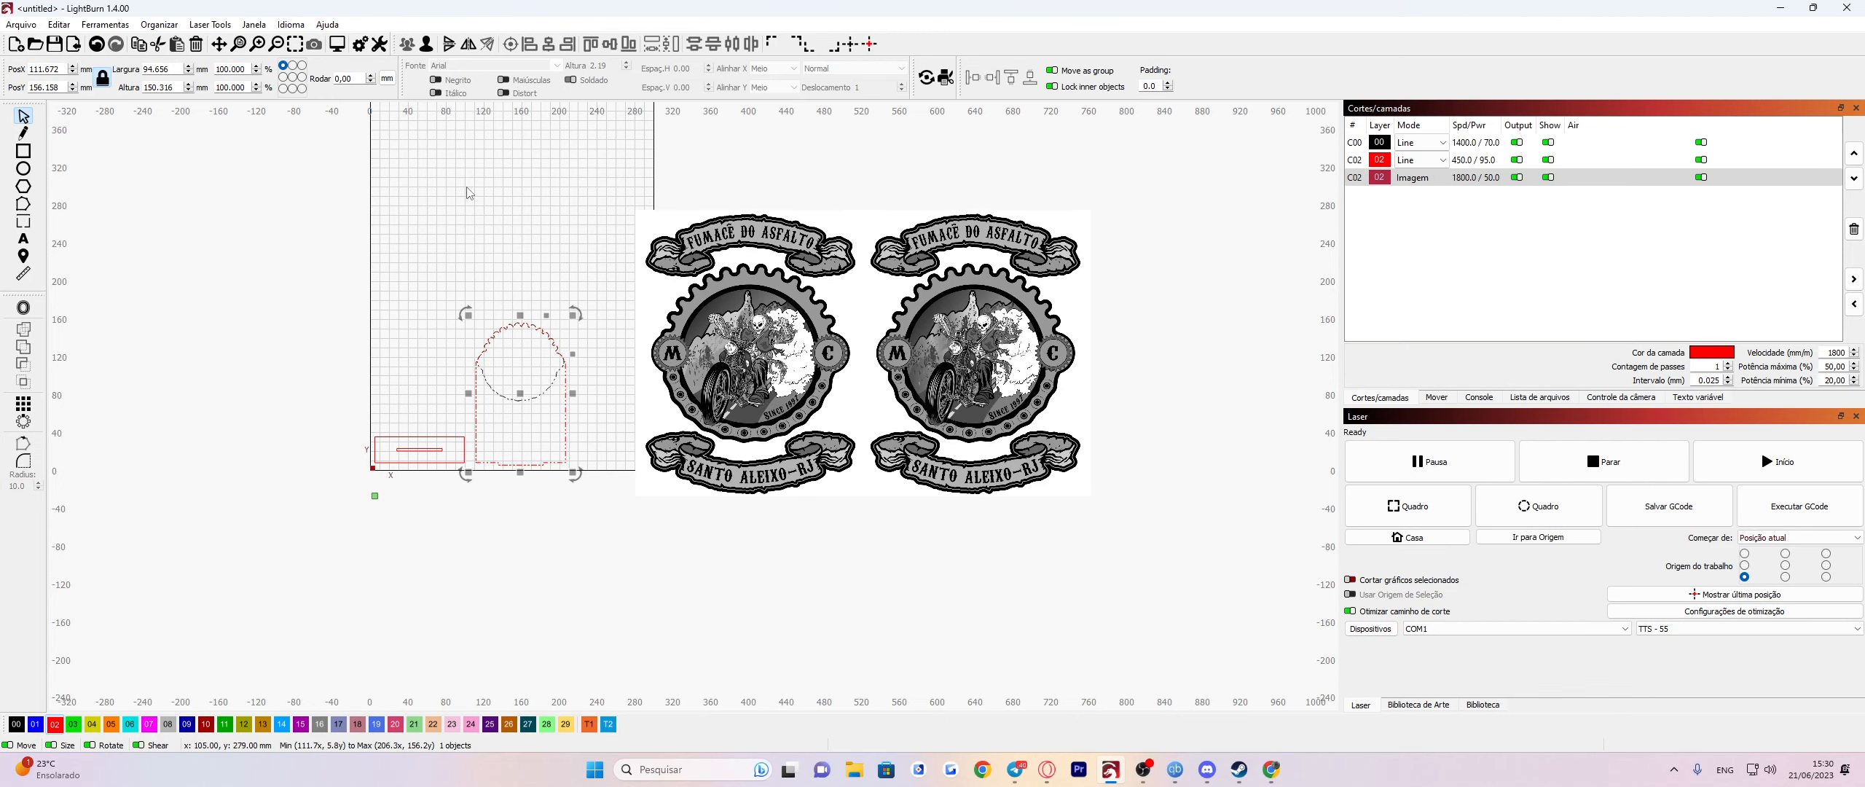
pyautogui.hotkey('ctrl', 'u')
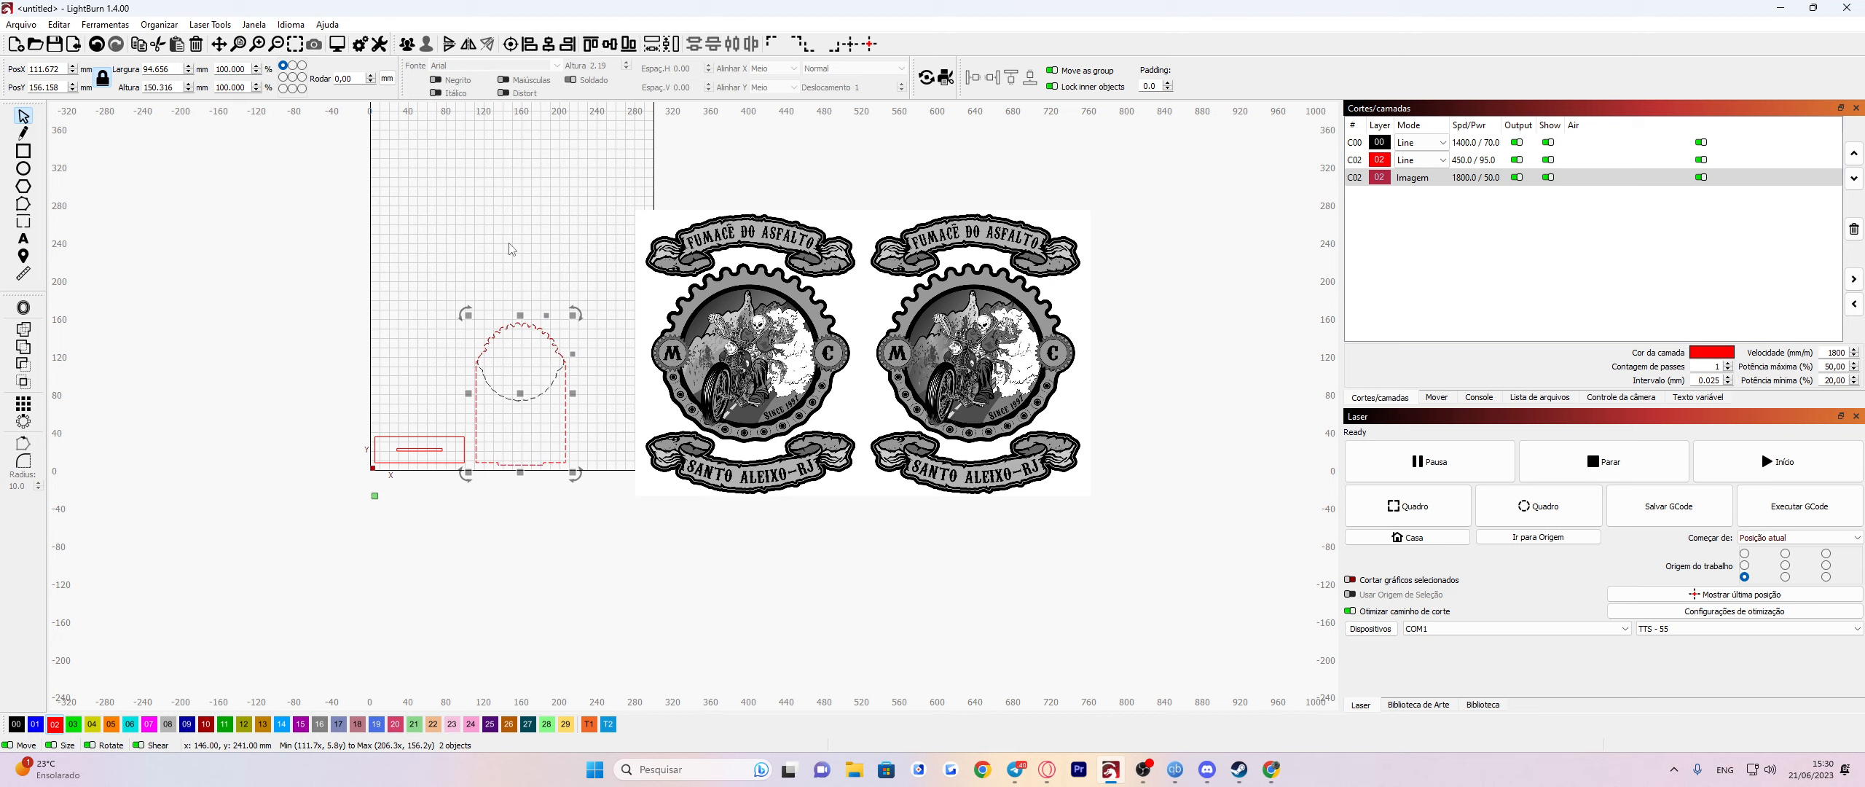
pyautogui.click(407, 44)
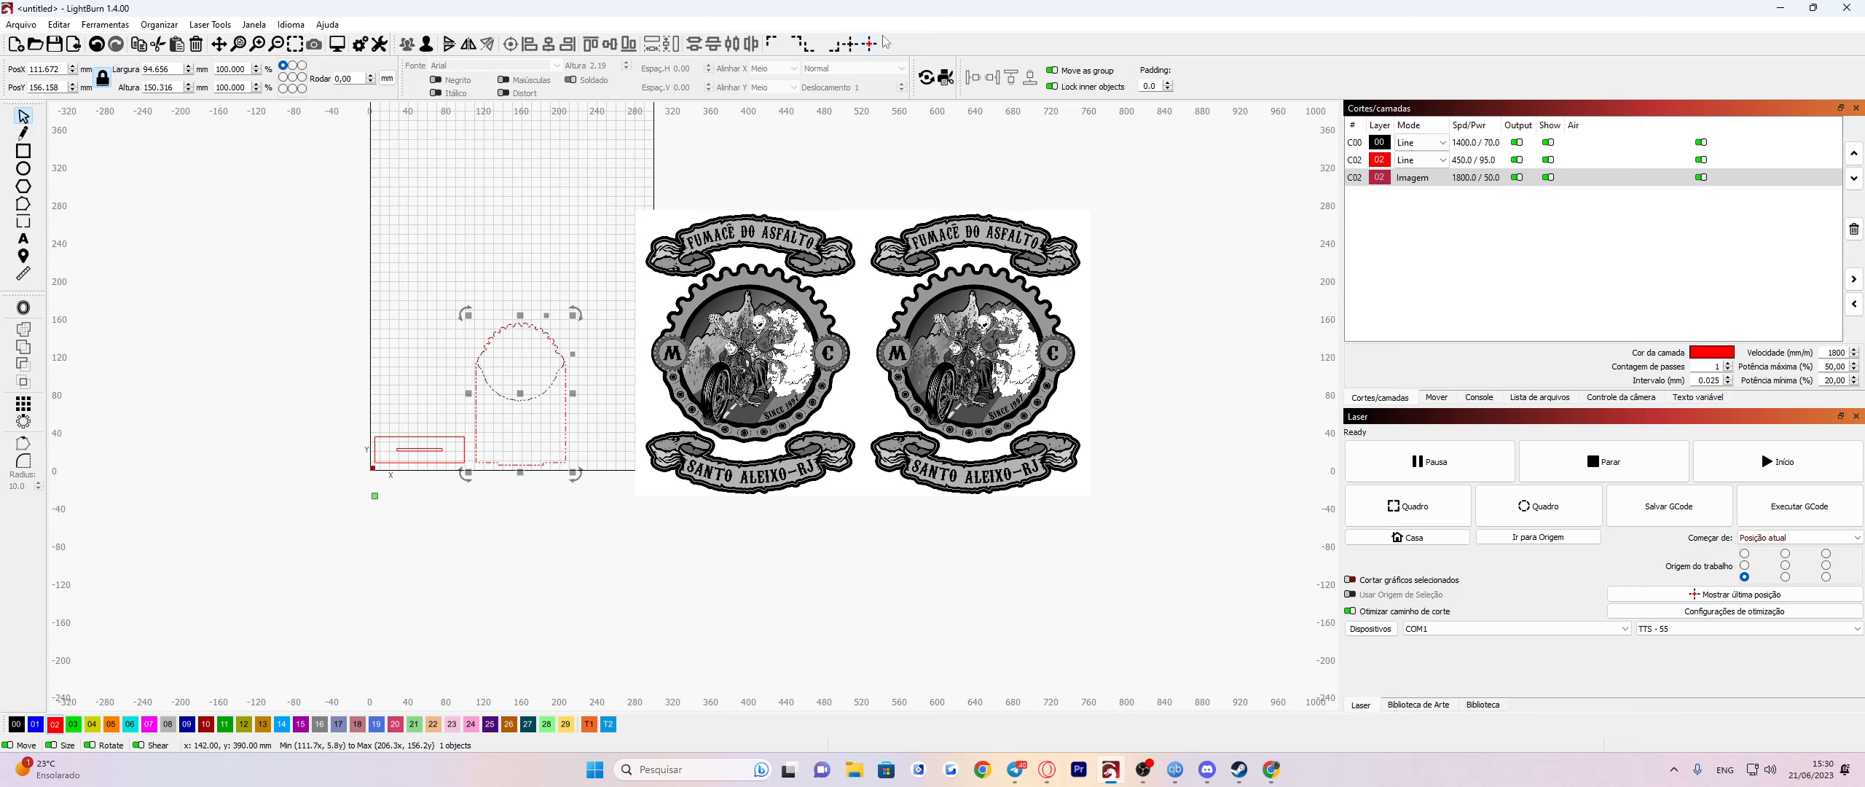
pyautogui.click(428, 45)
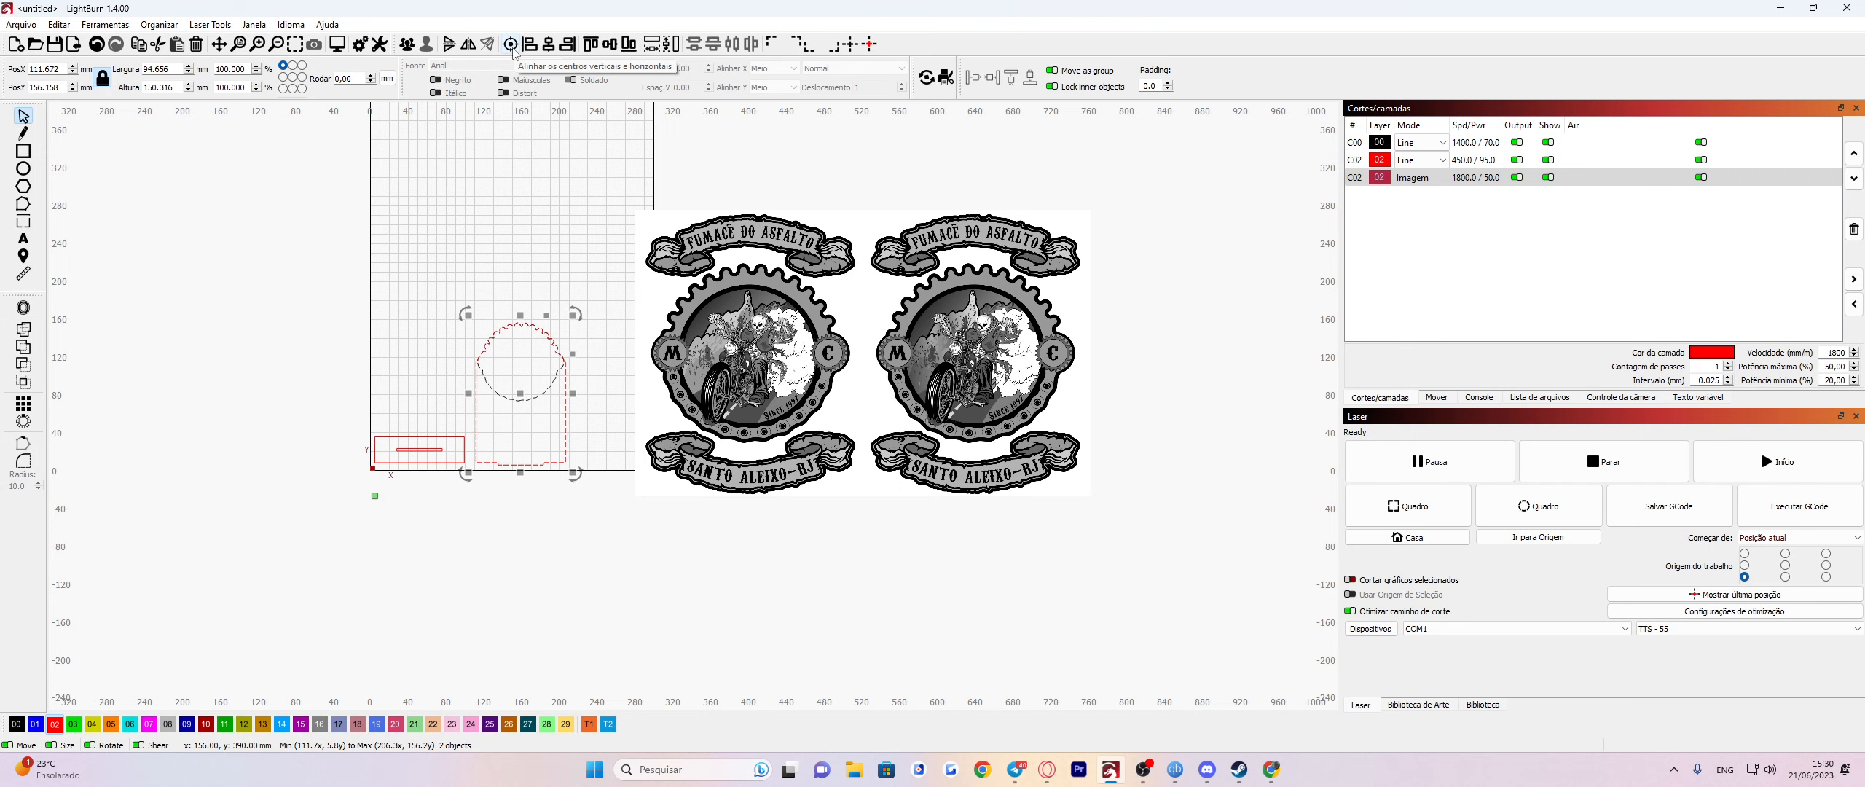
# Move only the red arched outline up so its upper-left corner sits at about X 111.7 mm, Y 190.1 mm.
pyautogui.moveTo(568, 451); pyautogui.dragTo(568, 419)
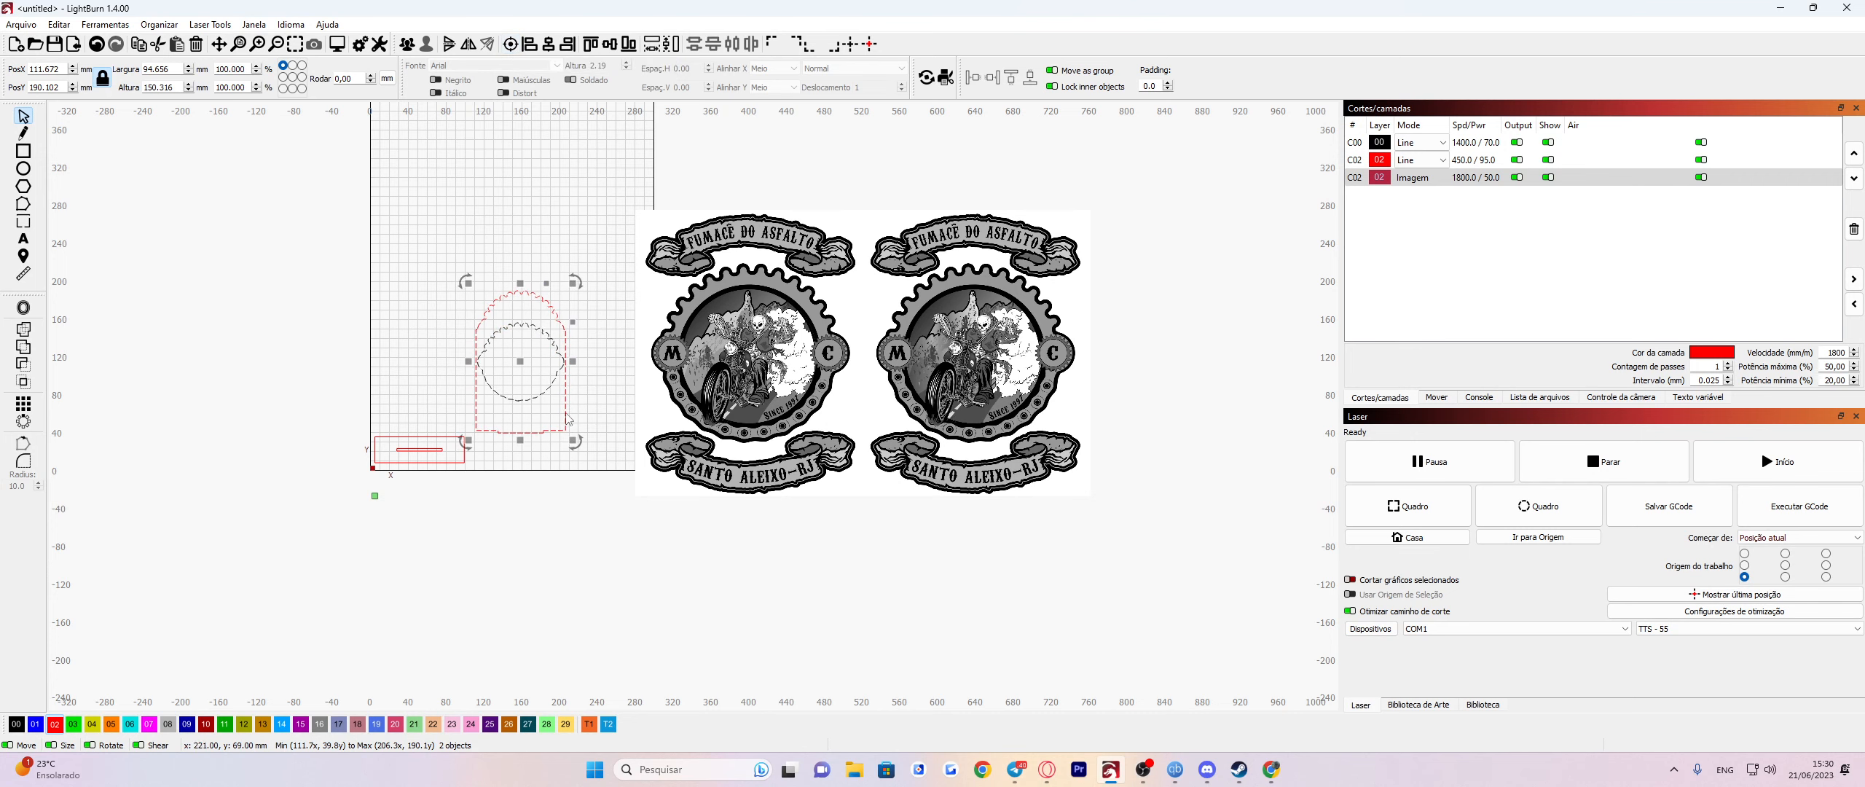
pyautogui.scroll(3, 498, 380)
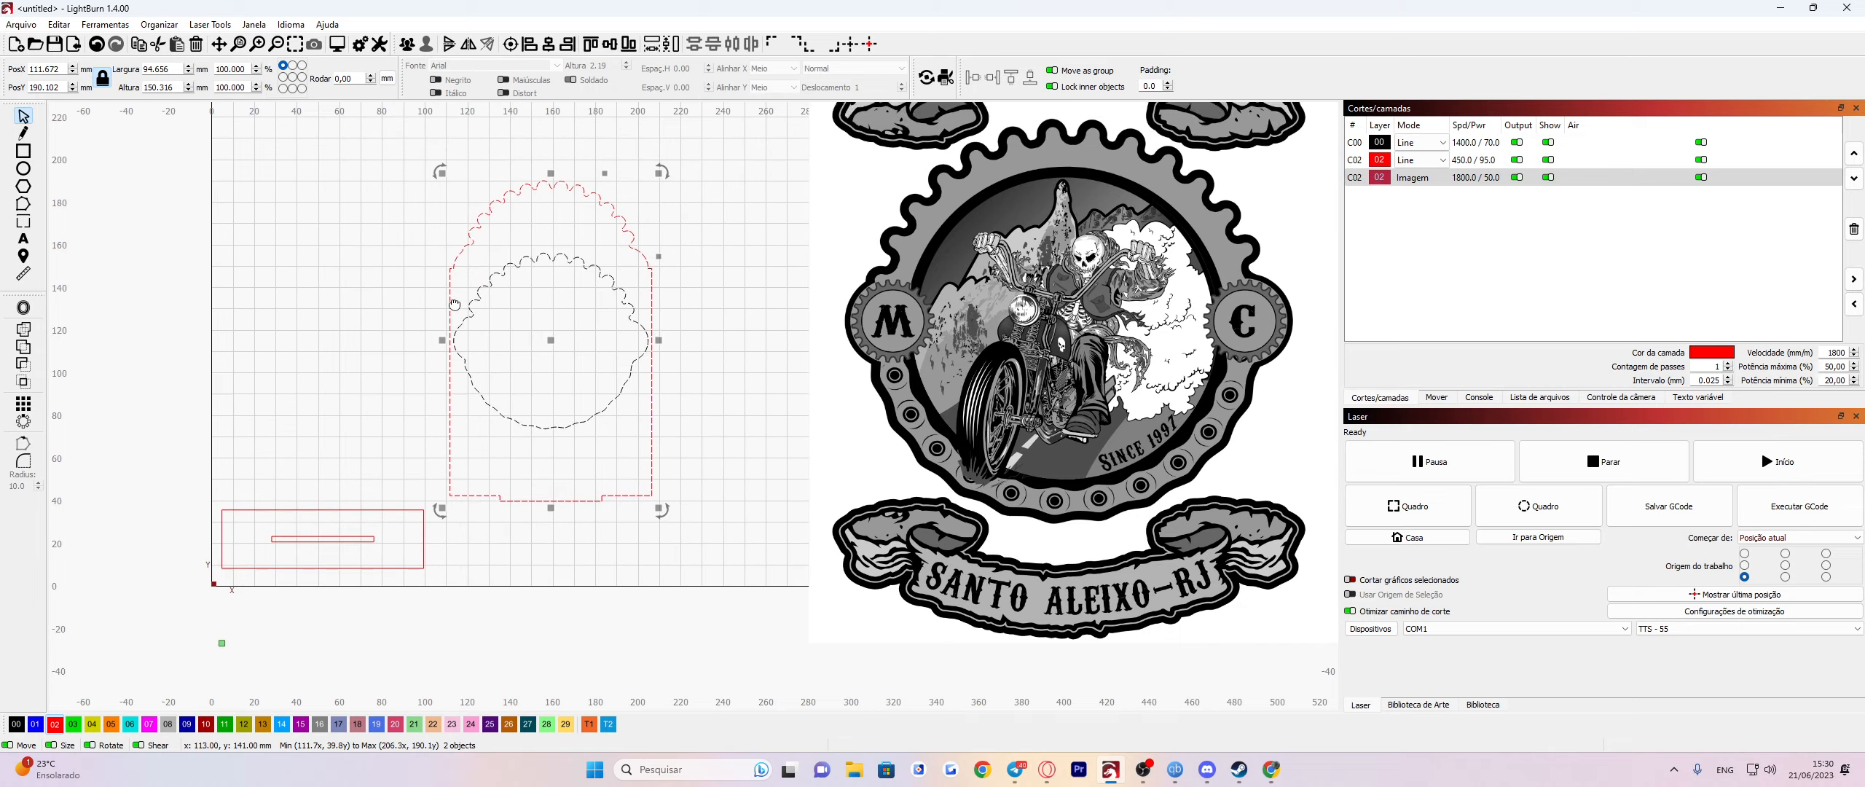
pyautogui.moveTo(454, 304); pyautogui.dragTo(467, 348)
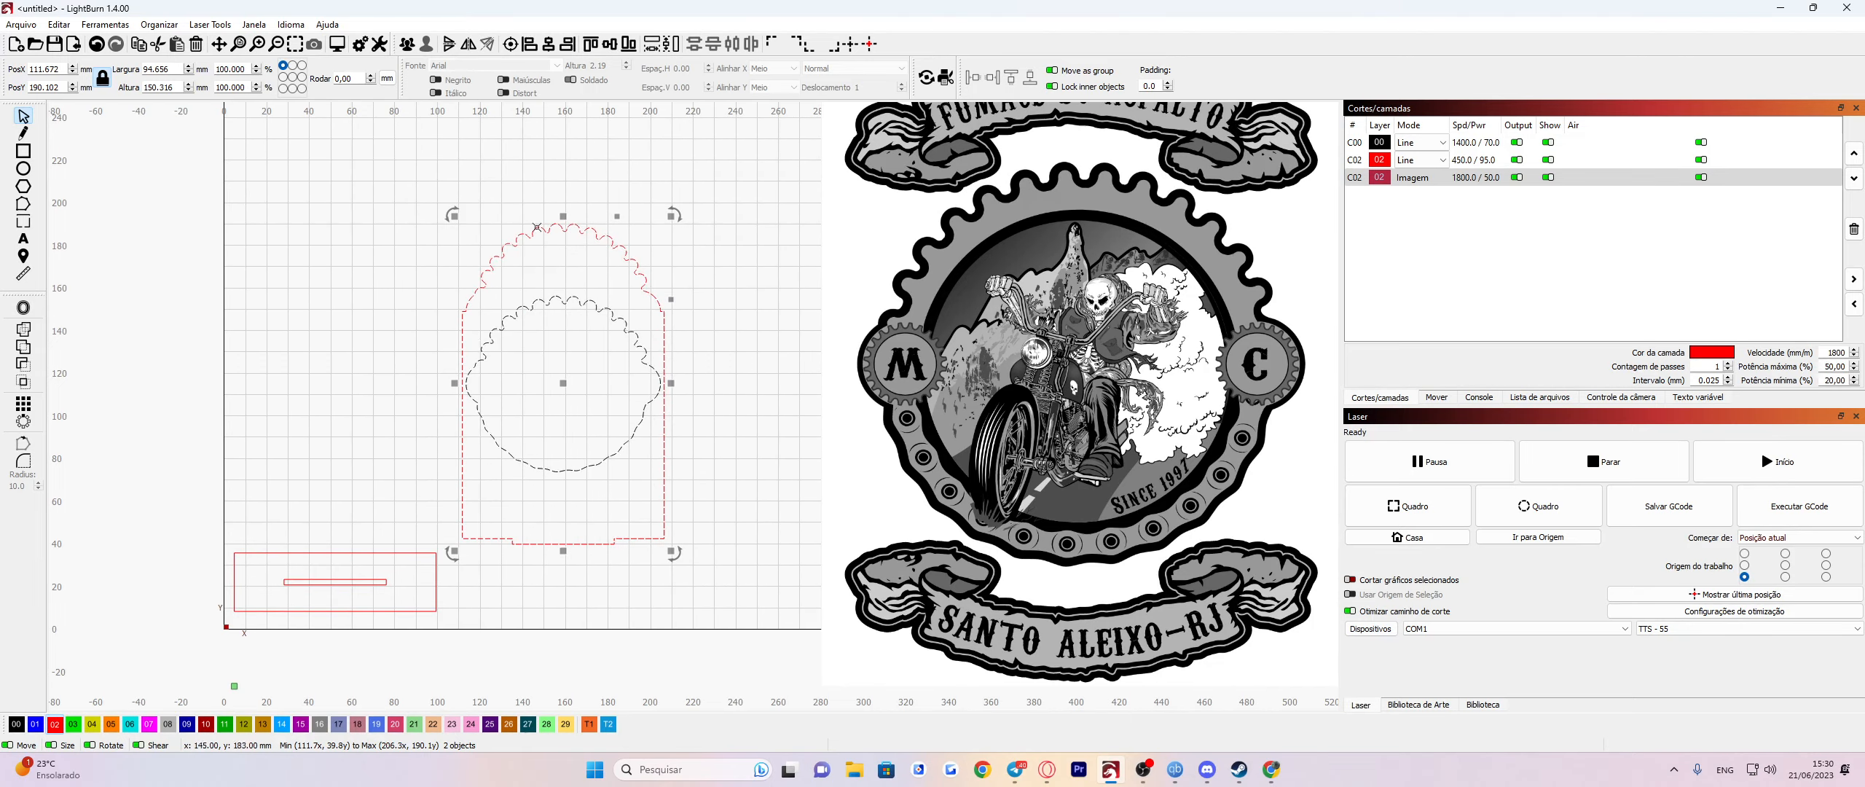
# Align the arched outline with the round contour by left edges, vertical centers and right edges in turn.
pyautogui.click(534, 45)
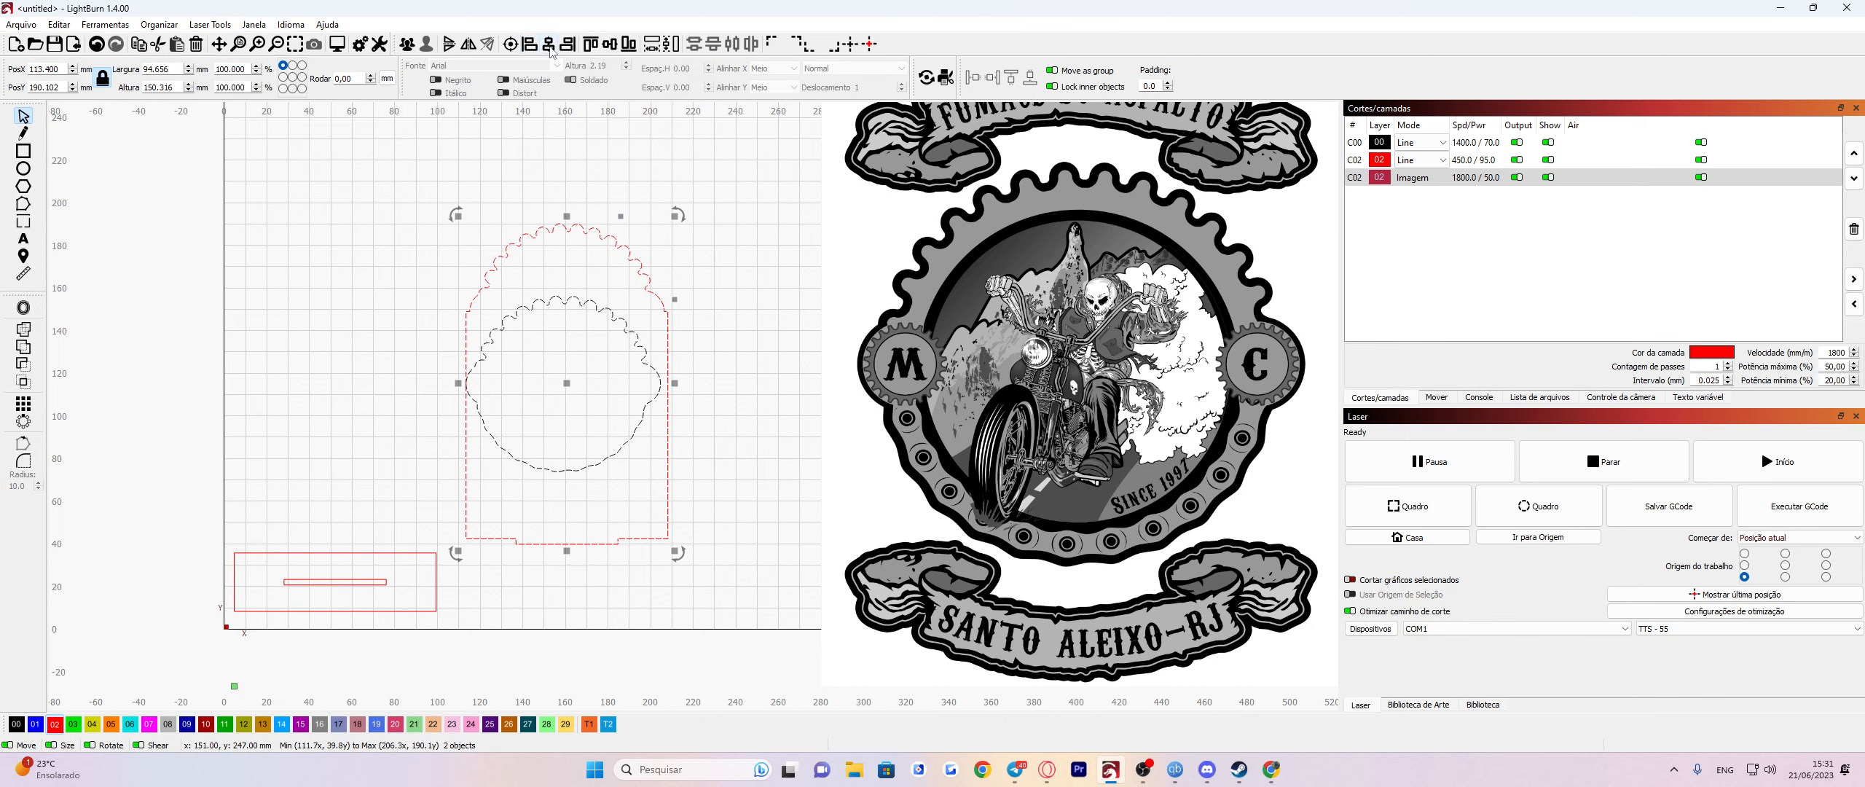
pyautogui.click(550, 46)
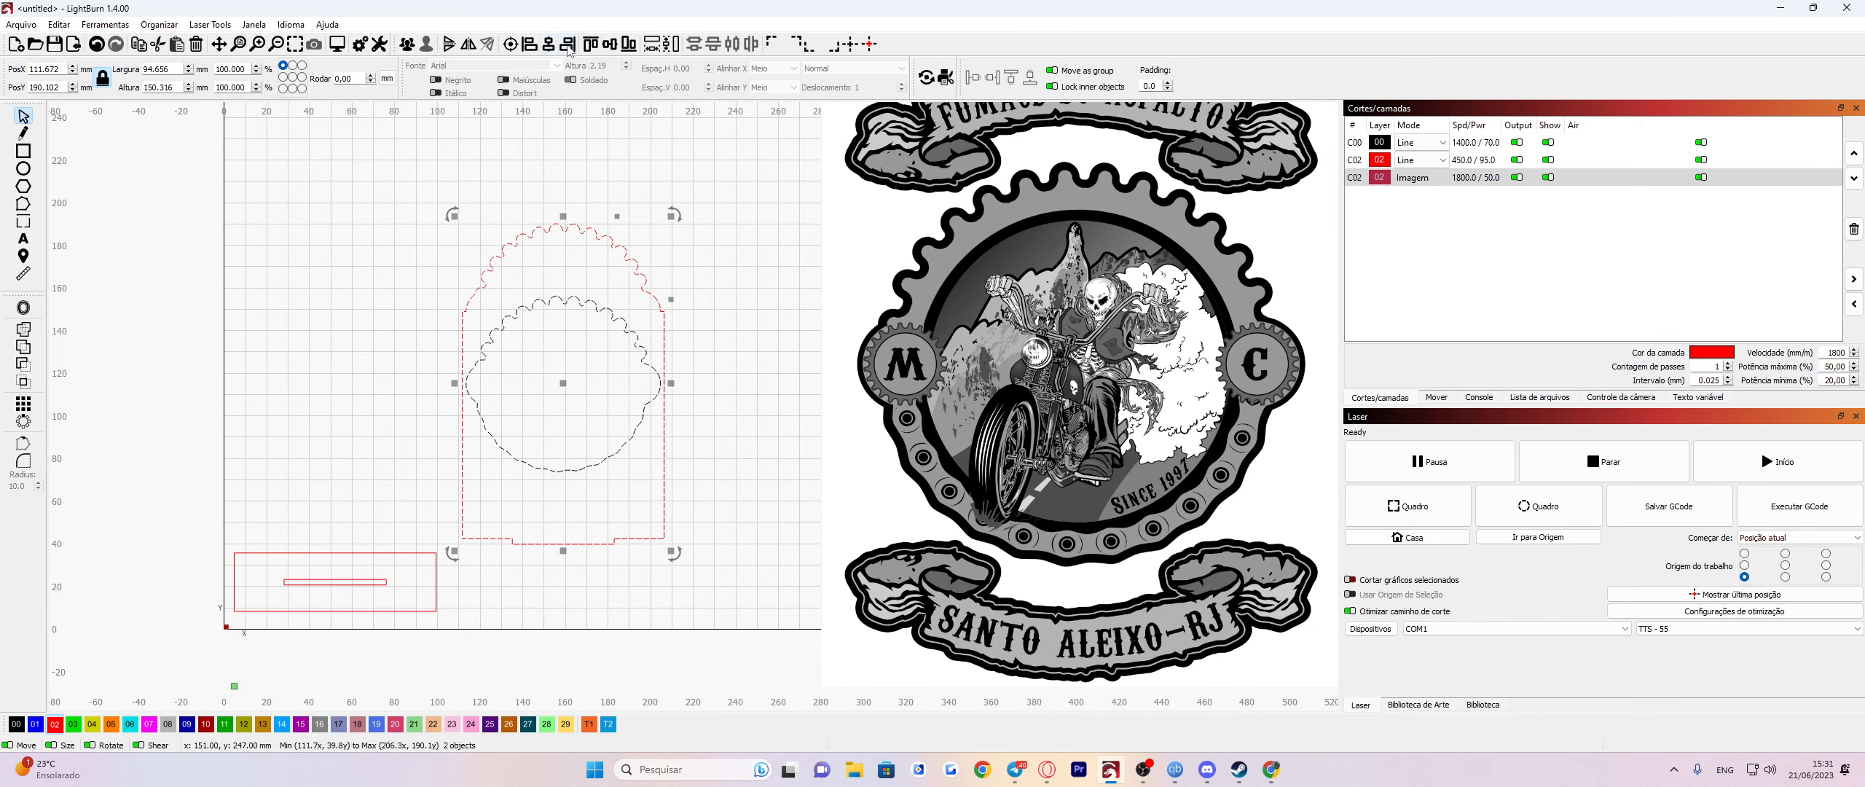
pyautogui.click(568, 45)
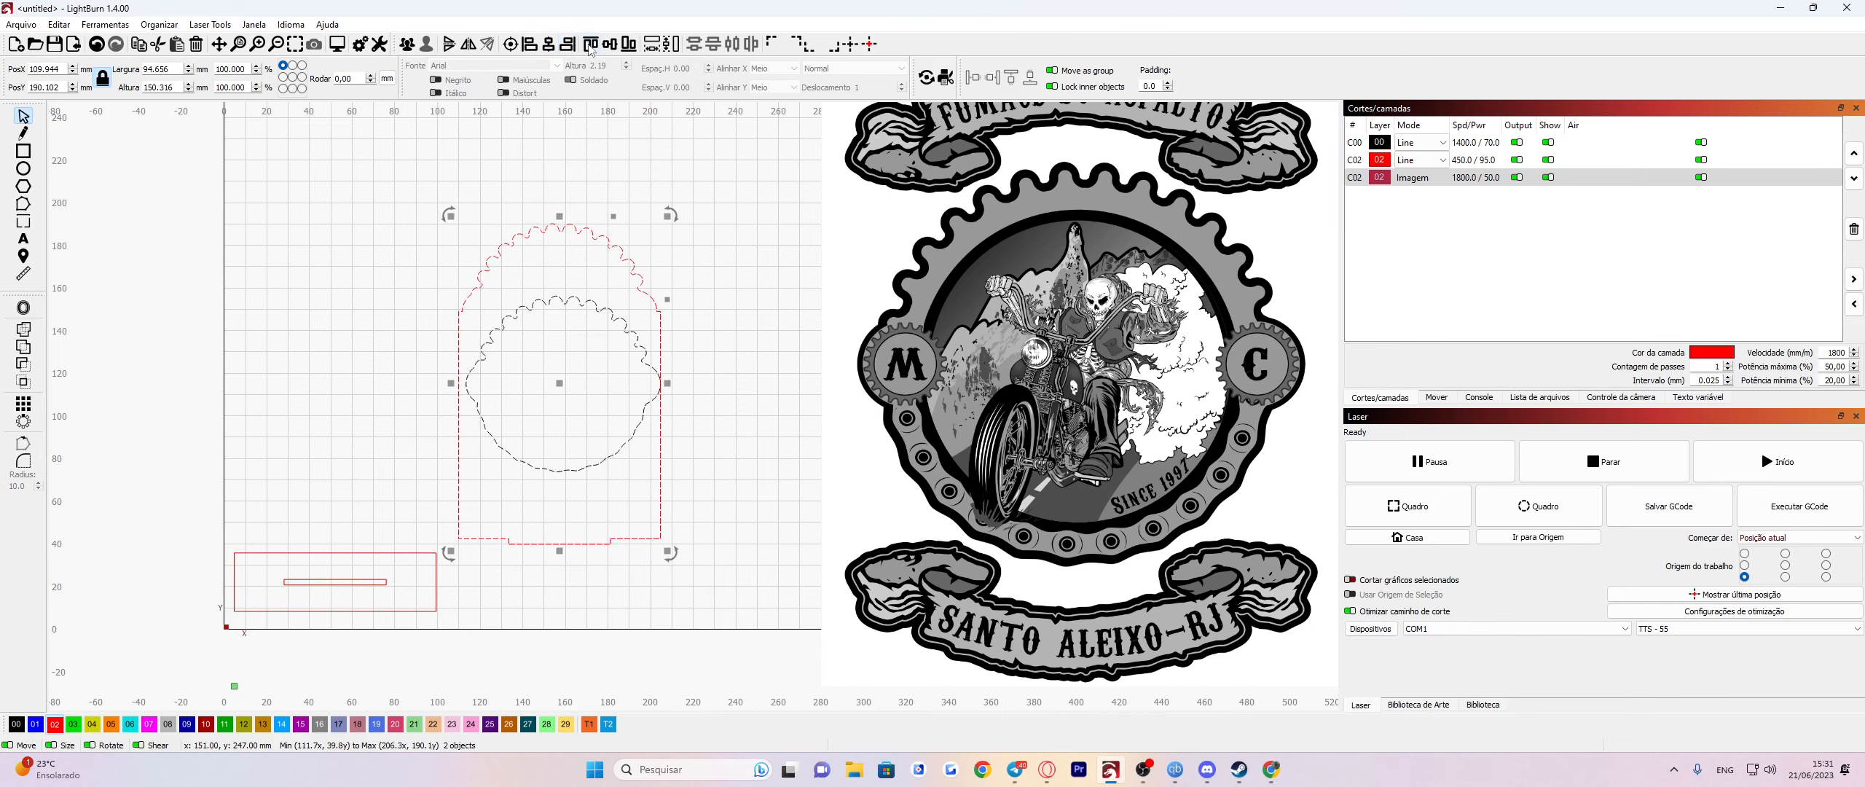
# Try aligning the two outlines by top edges, horizontal centers and bottom edges in turn, and undo the recent alignments.
pyautogui.click(591, 45)
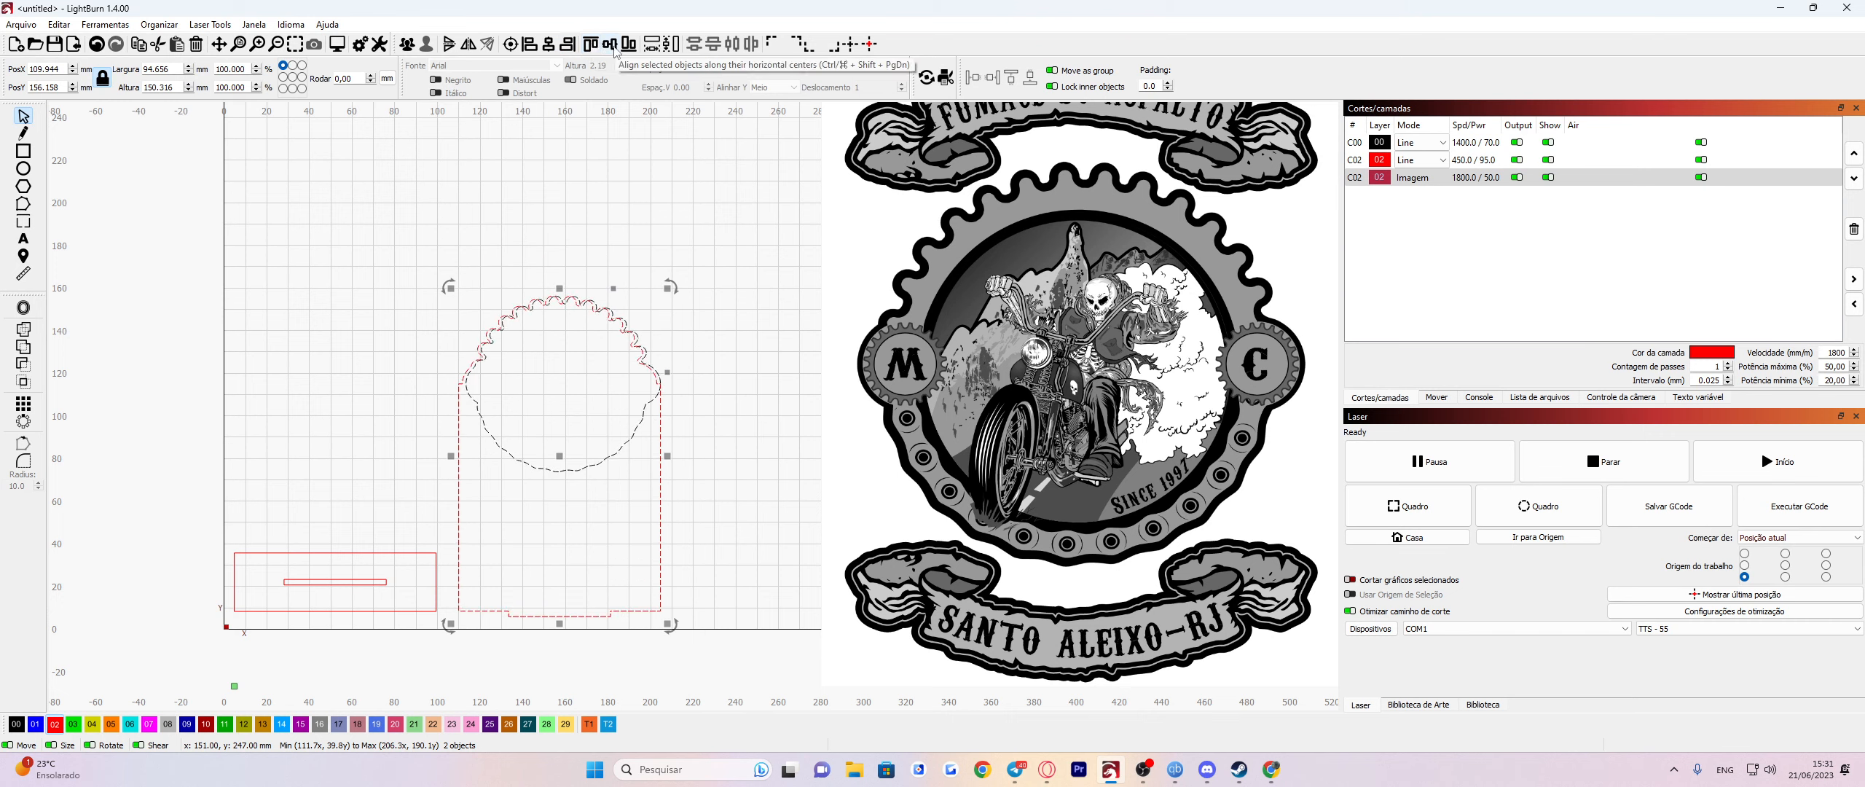
pyautogui.click(612, 47)
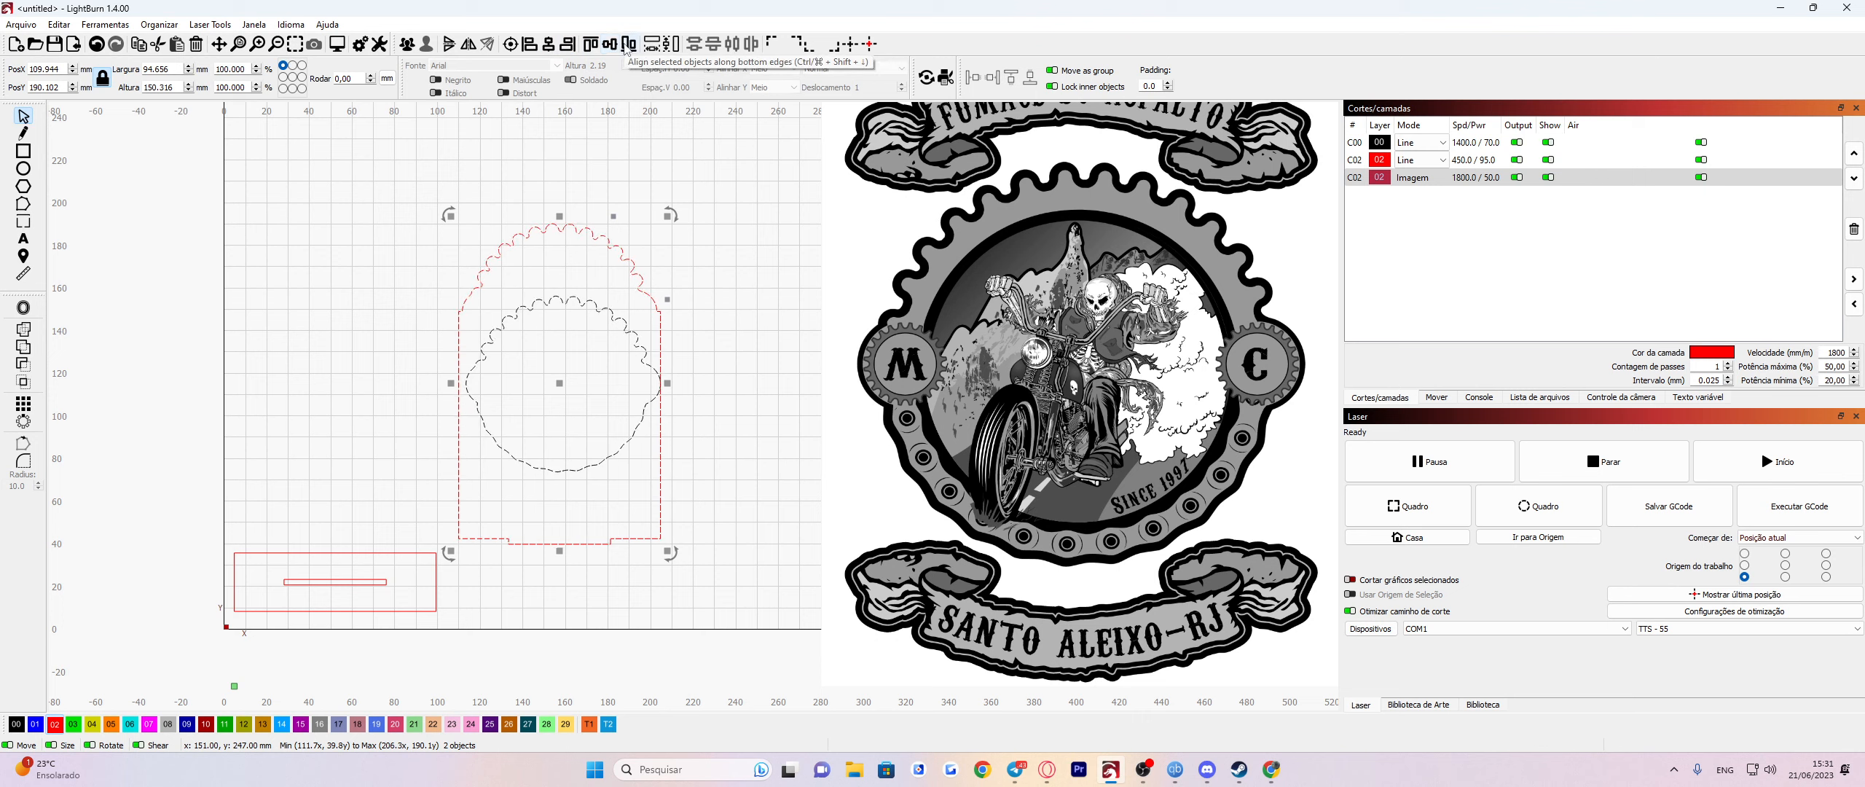
pyautogui.click(627, 45)
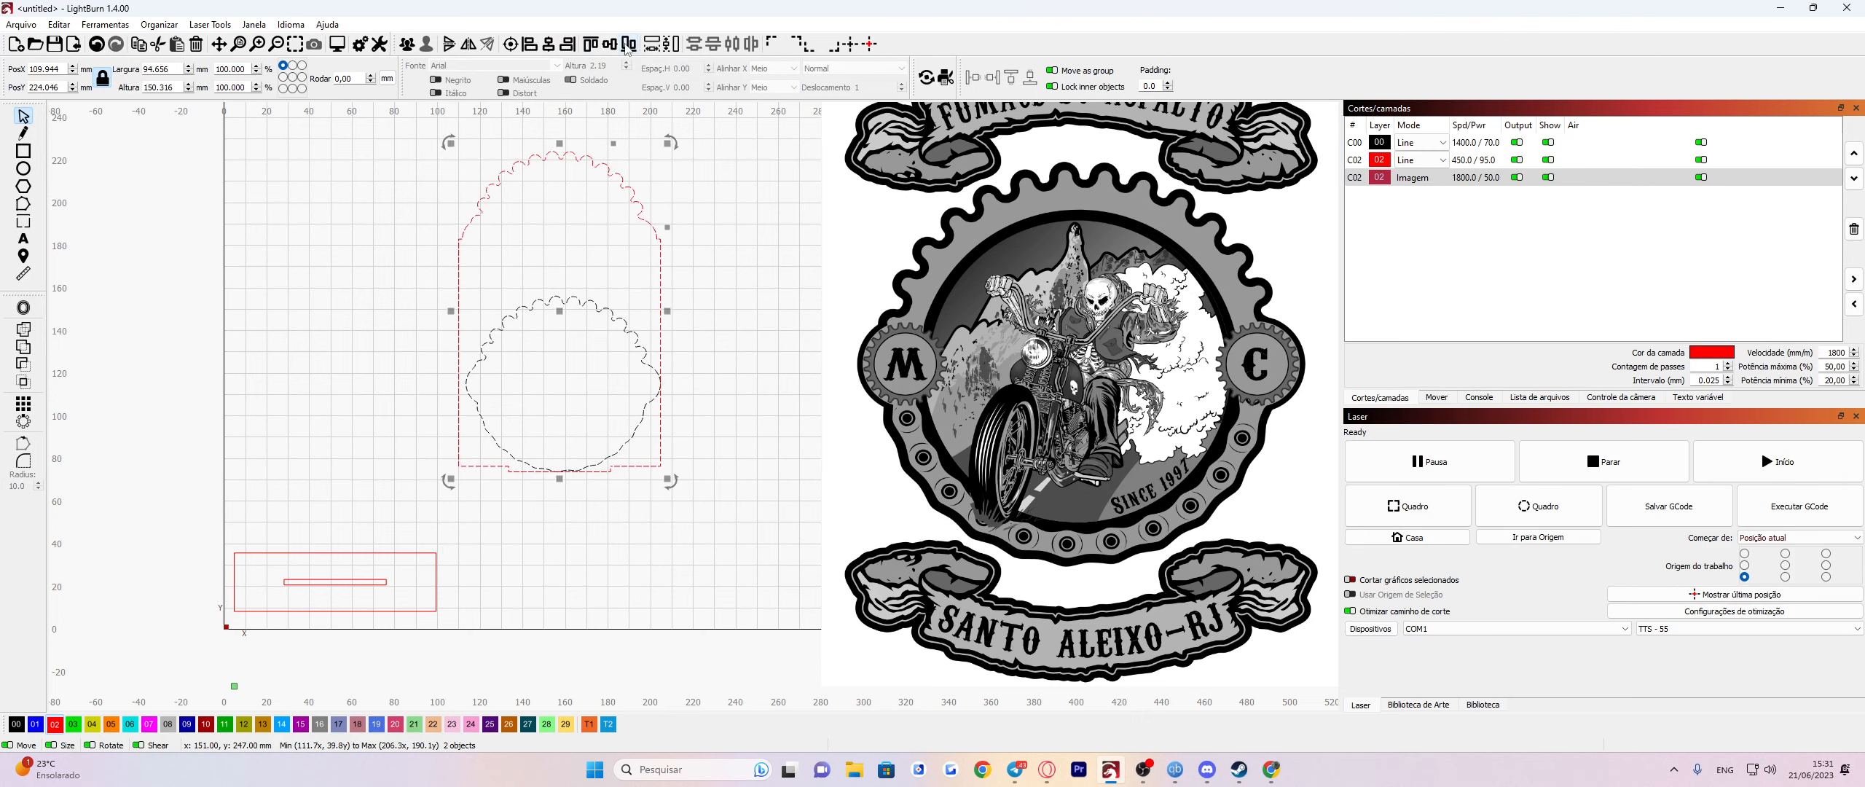
pyautogui.hotkey('ctrl', 'z')
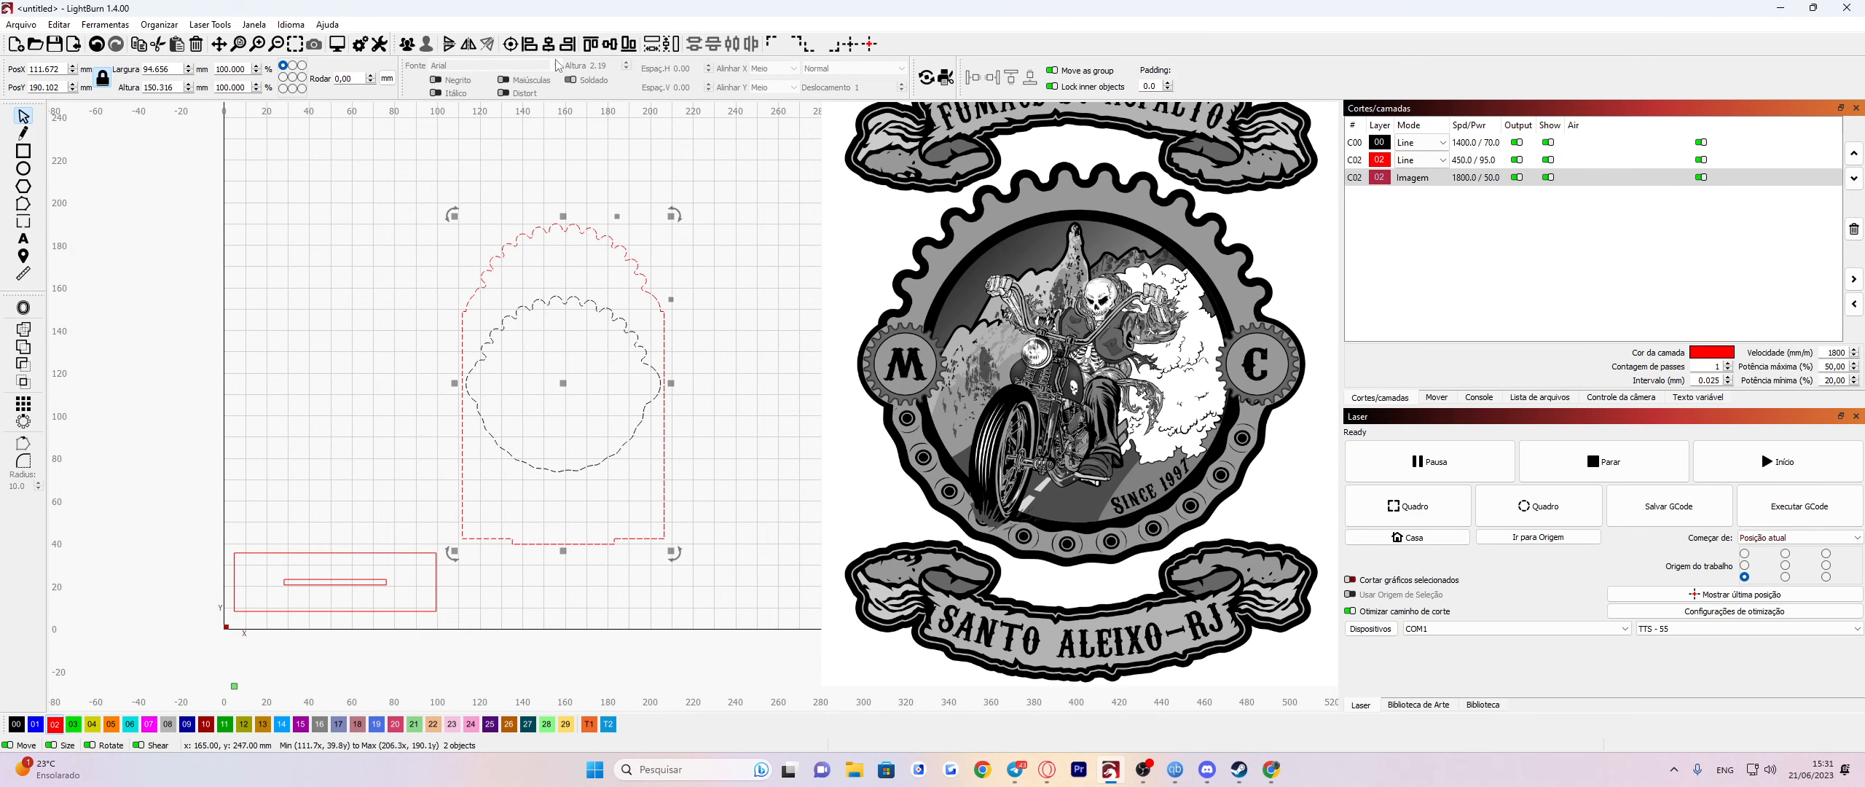
# Align the arched outline and the round contour along their top edges and clear the selection.
pyautogui.click(591, 45)
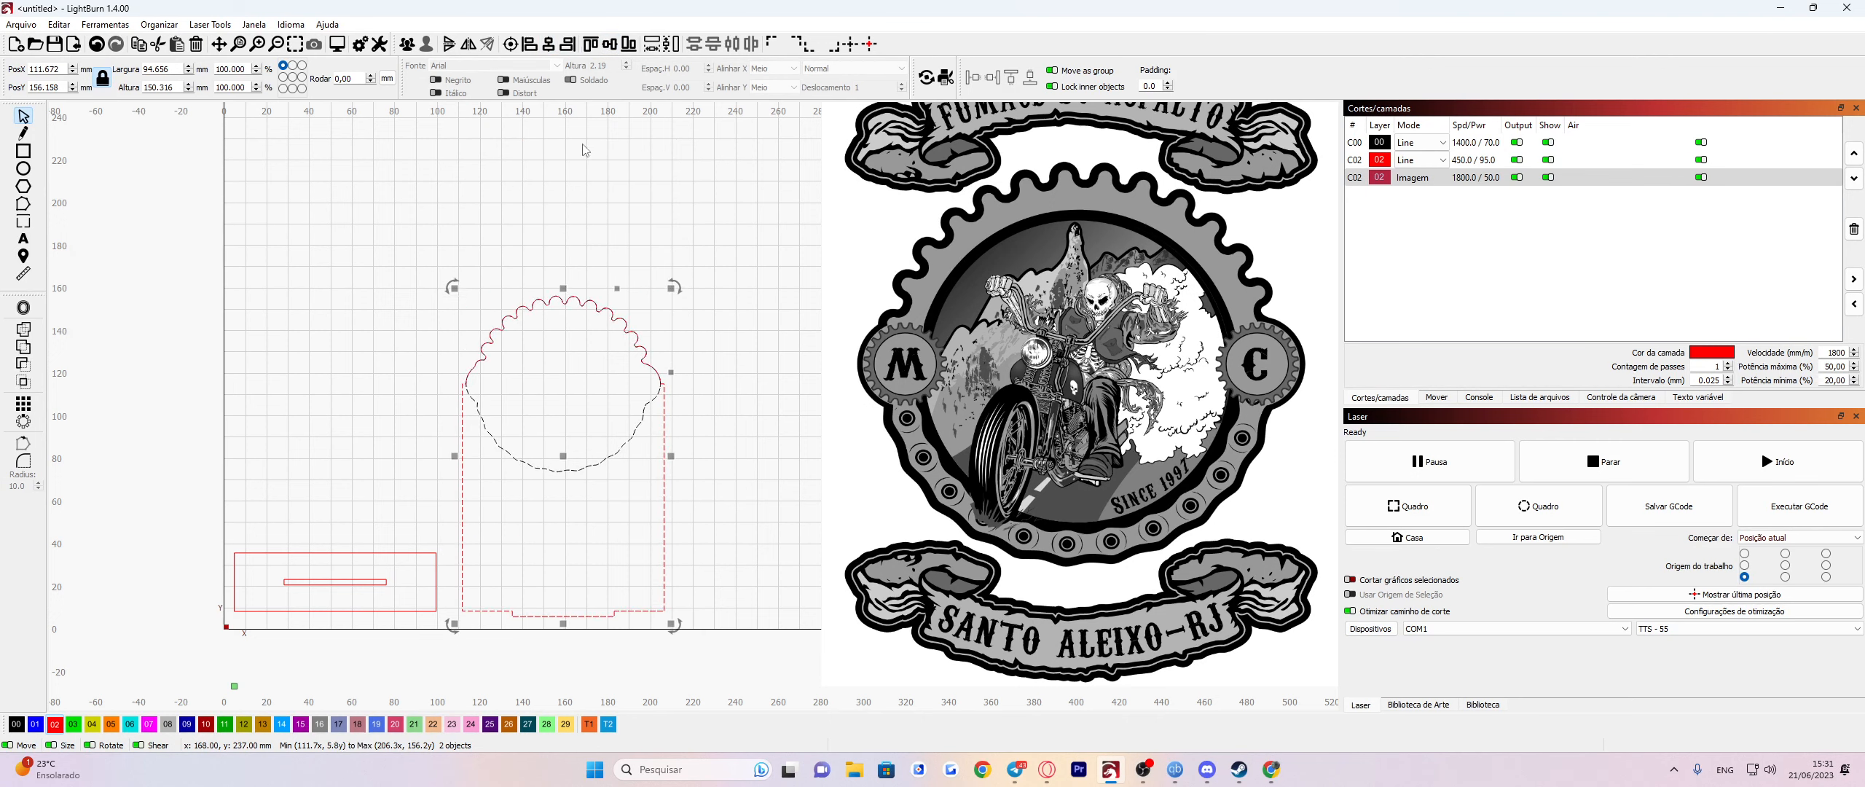
pyautogui.click(725, 307)
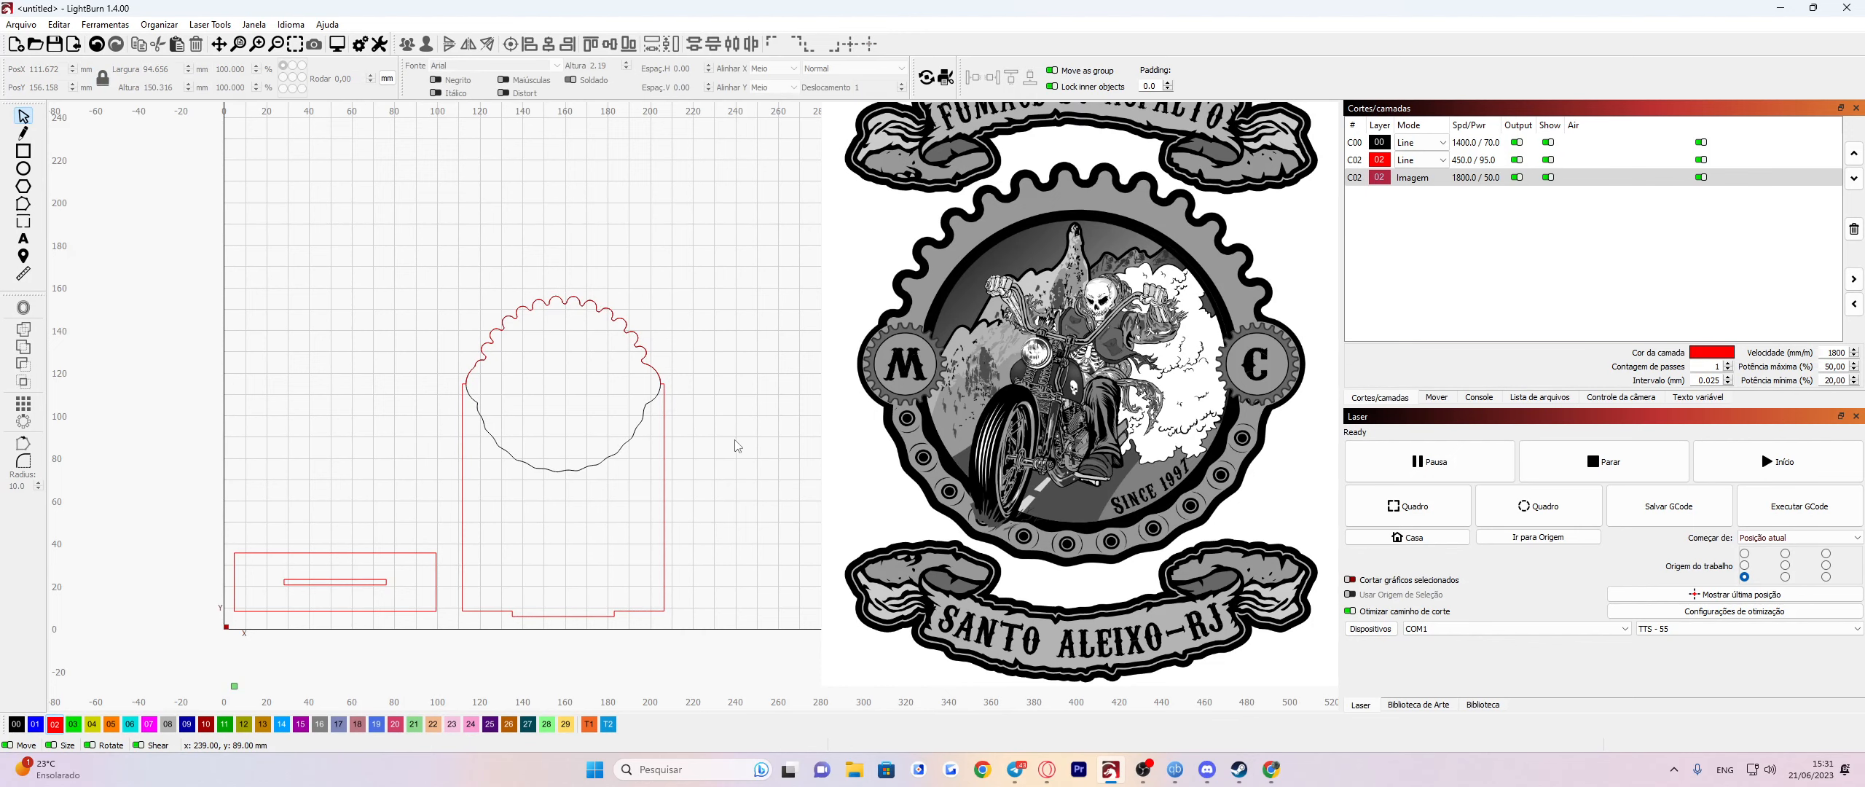
pyautogui.scroll(3, 416, 238)
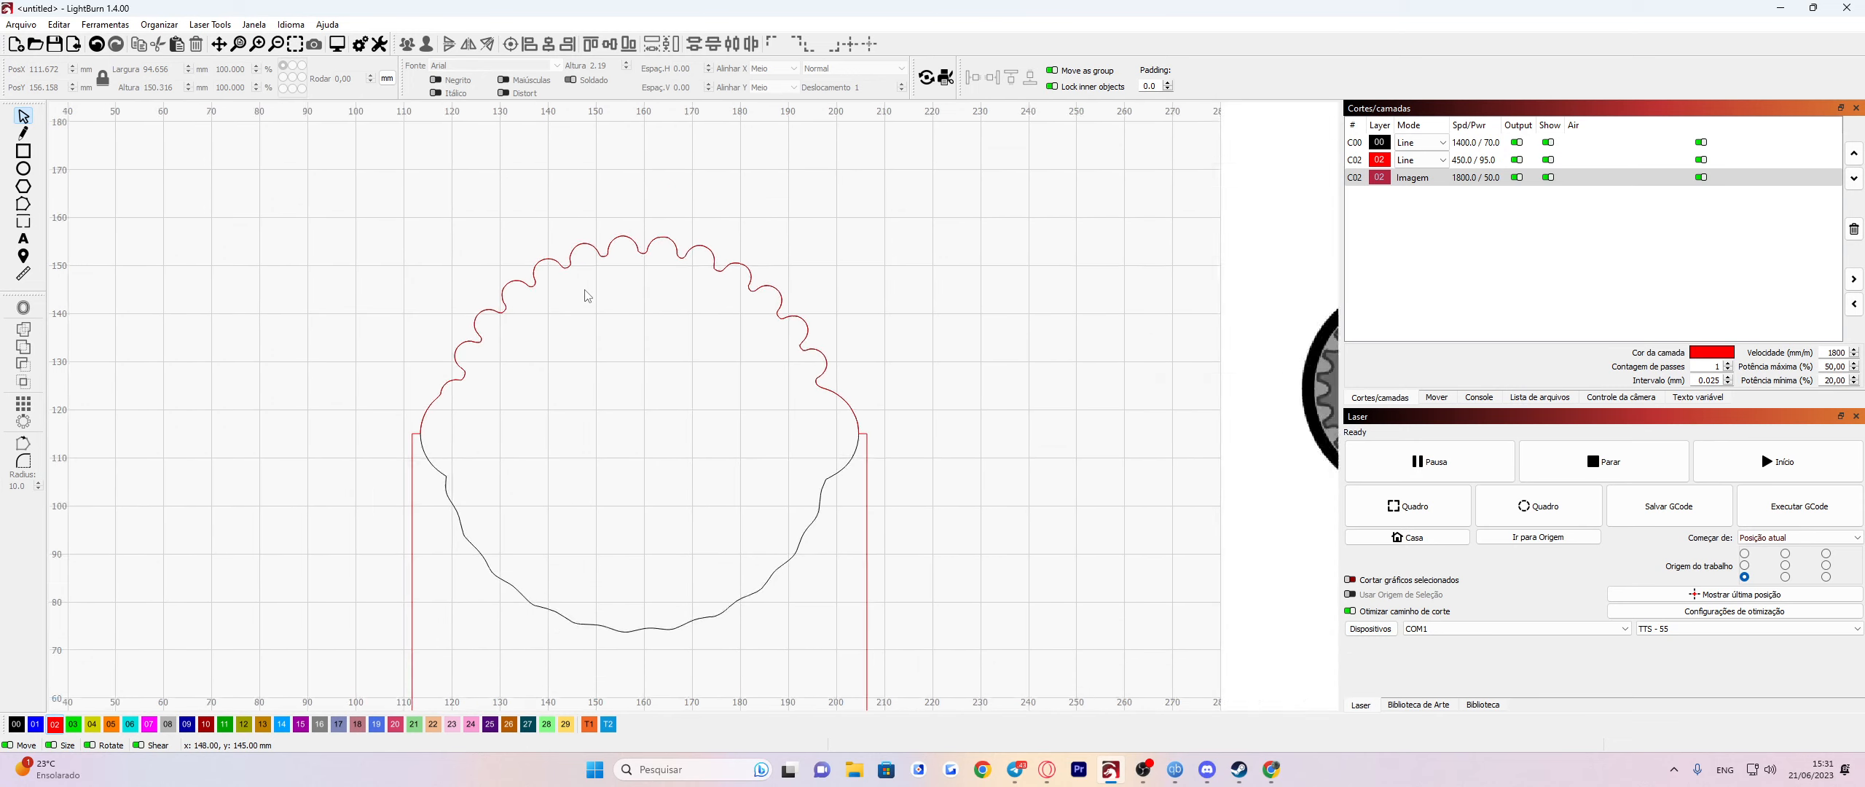
pyautogui.scroll(-3, 592, 294)
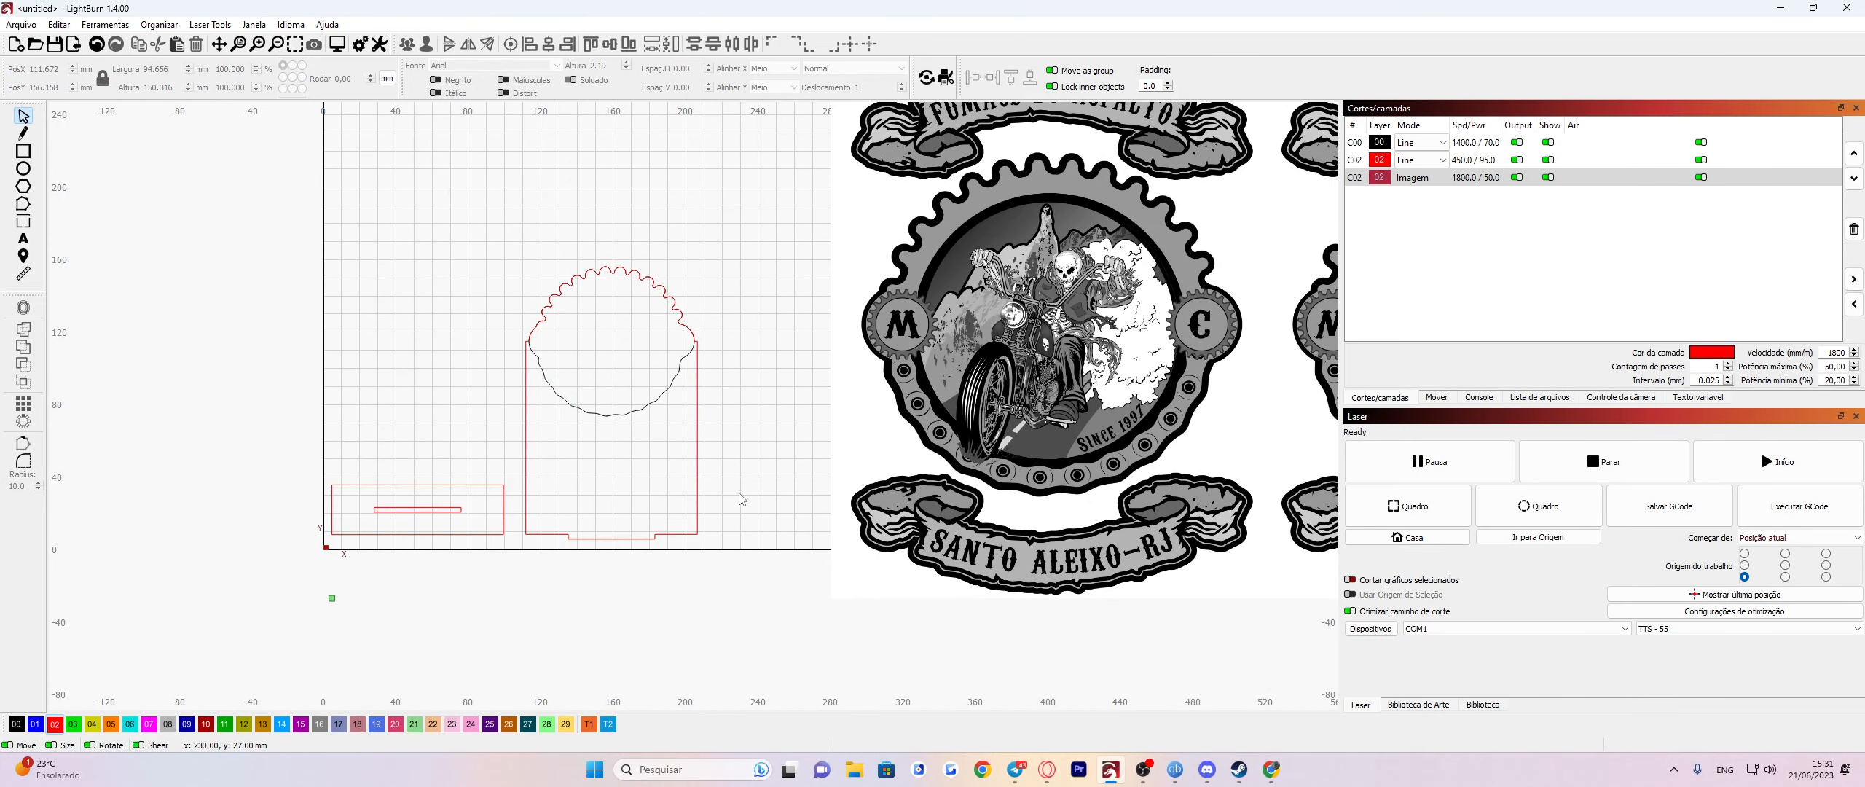
# Try making the base rectangle and its inner slot the same width, undo the change and clear the selection.
pyautogui.moveTo(725, 437); pyautogui.dragTo(533, 216)
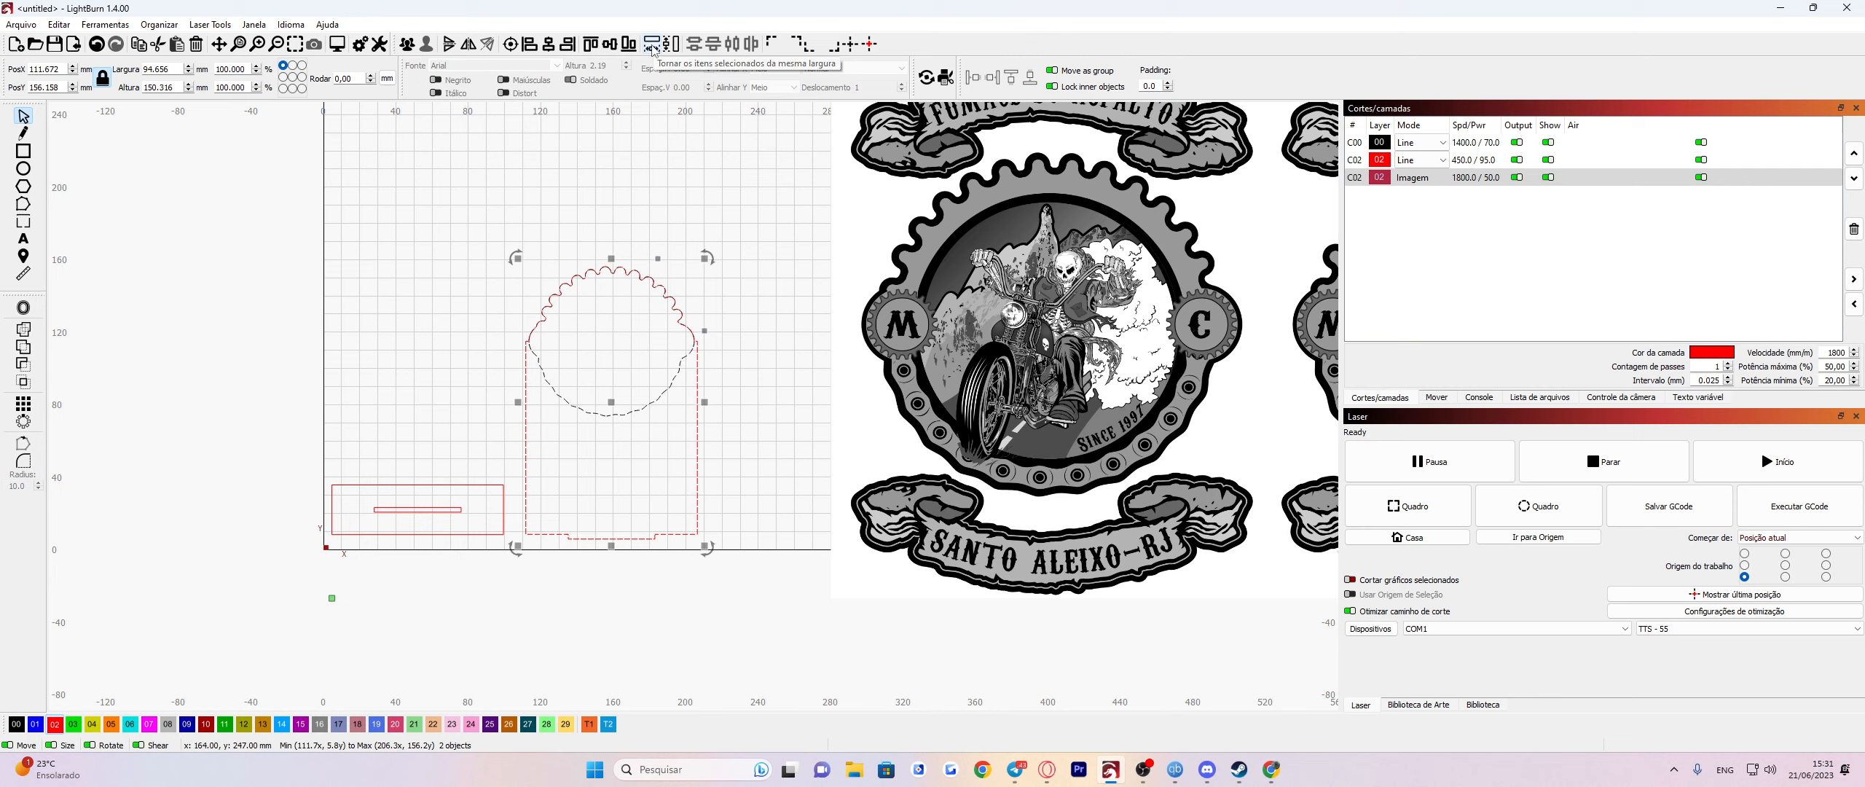
pyautogui.moveTo(277, 420); pyautogui.dragTo(521, 642)
pyautogui.scroll(3, 624, 370)
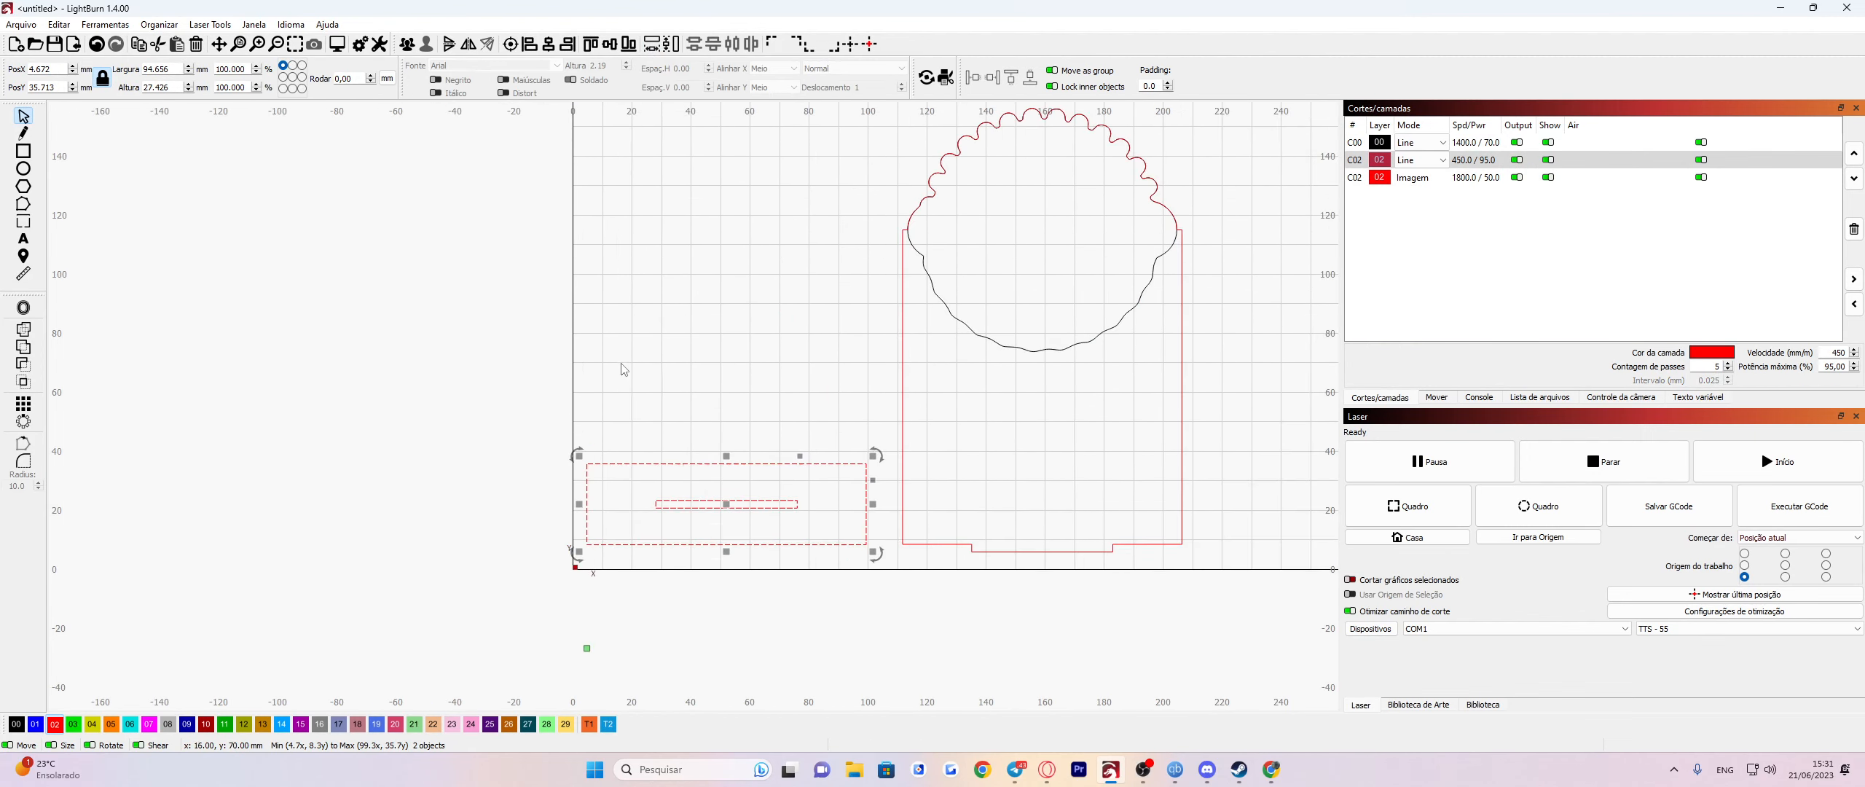
pyautogui.scroll(2, 816, 405)
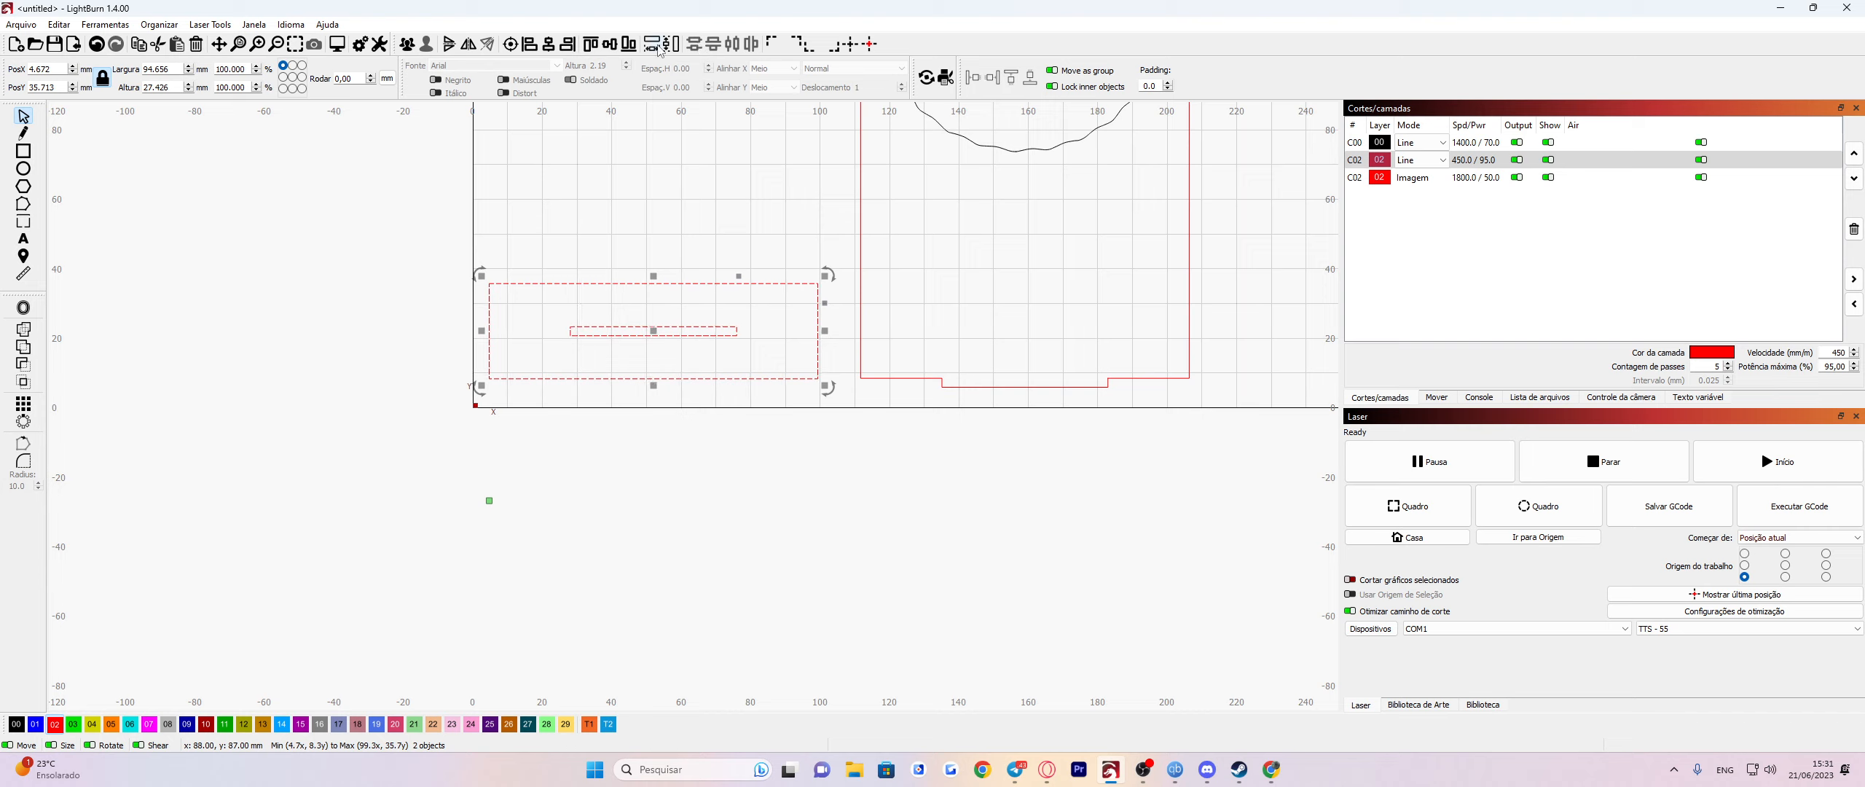
pyautogui.click(659, 49)
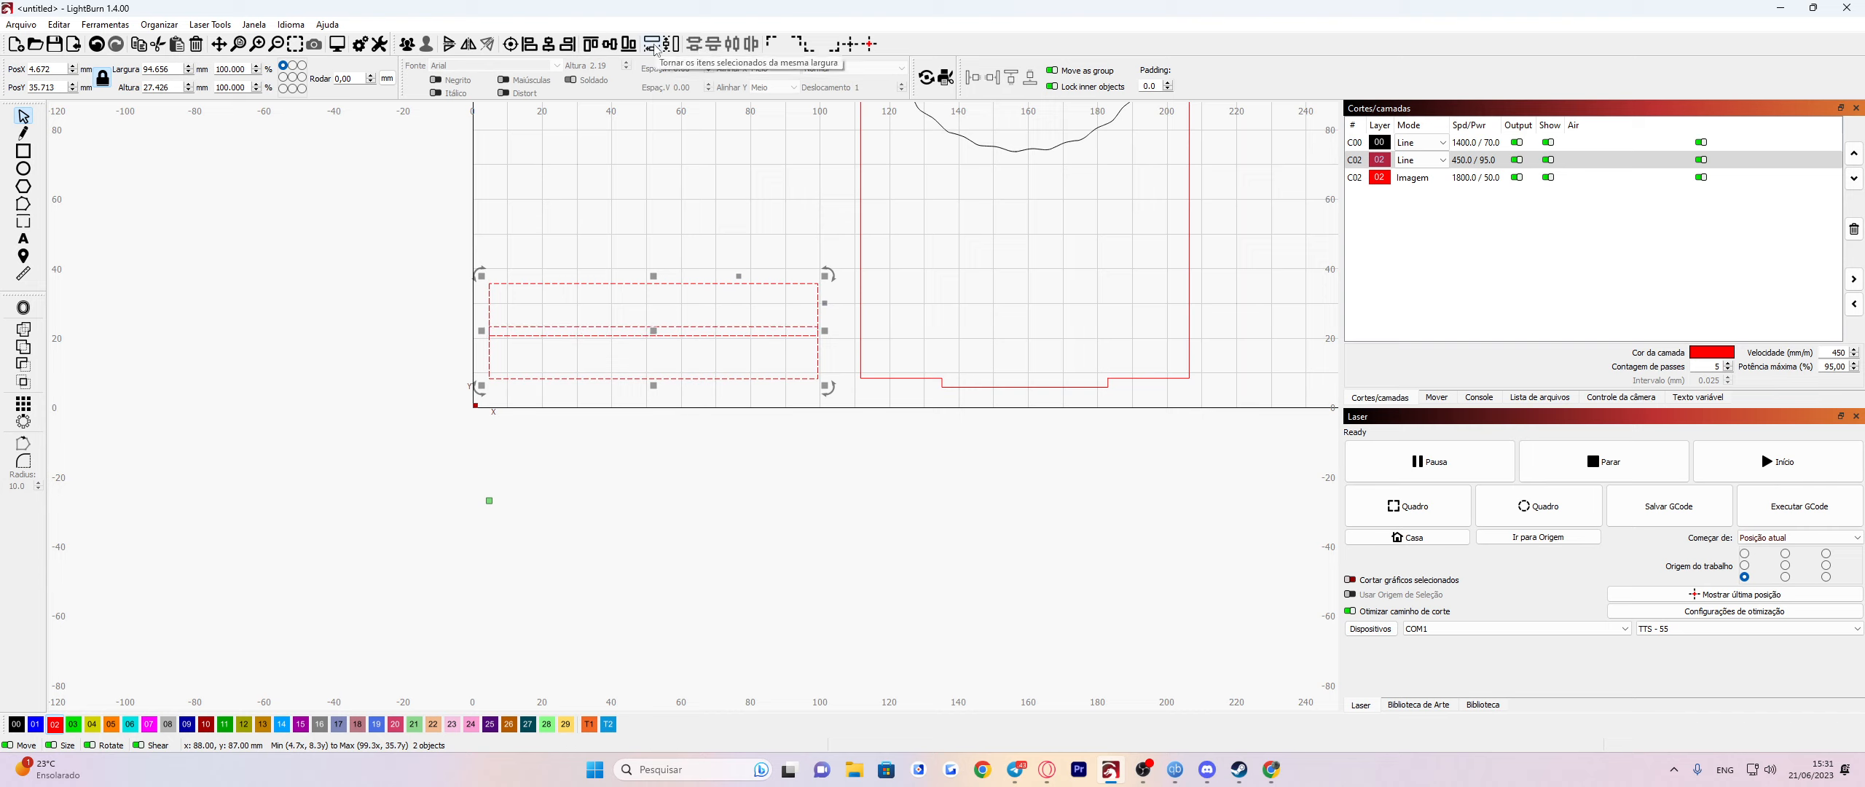
pyautogui.click(96, 45)
pyautogui.click(634, 468)
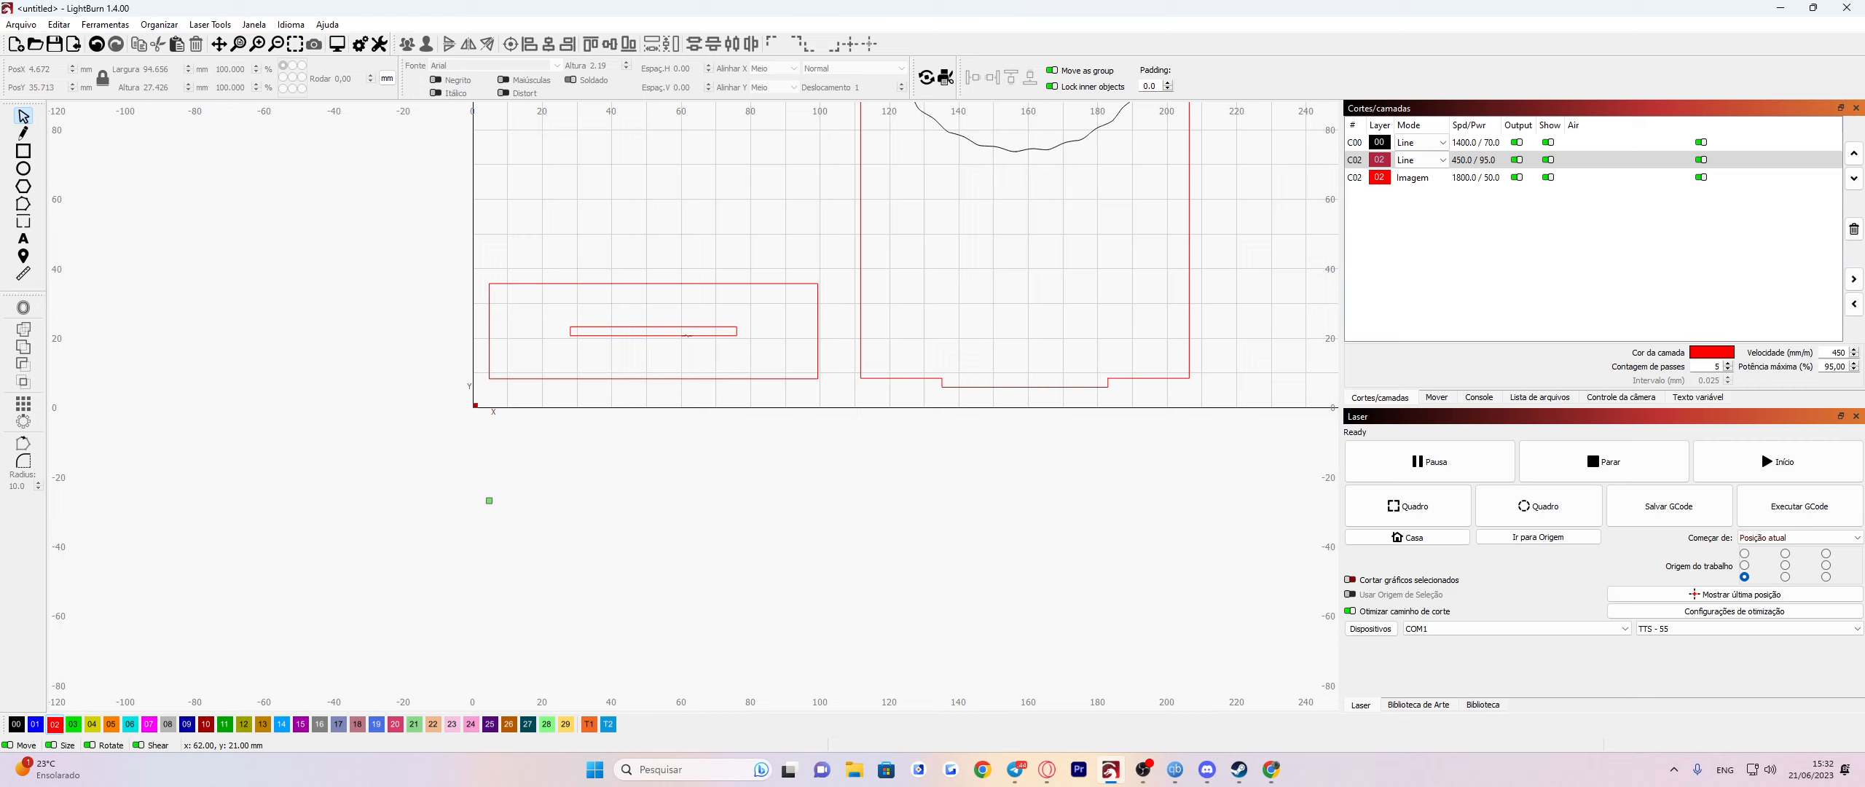
# Select the inner slot before the base rectangle, try matching their widths and then their heights, and undo each change.
pyautogui.click(688, 334)
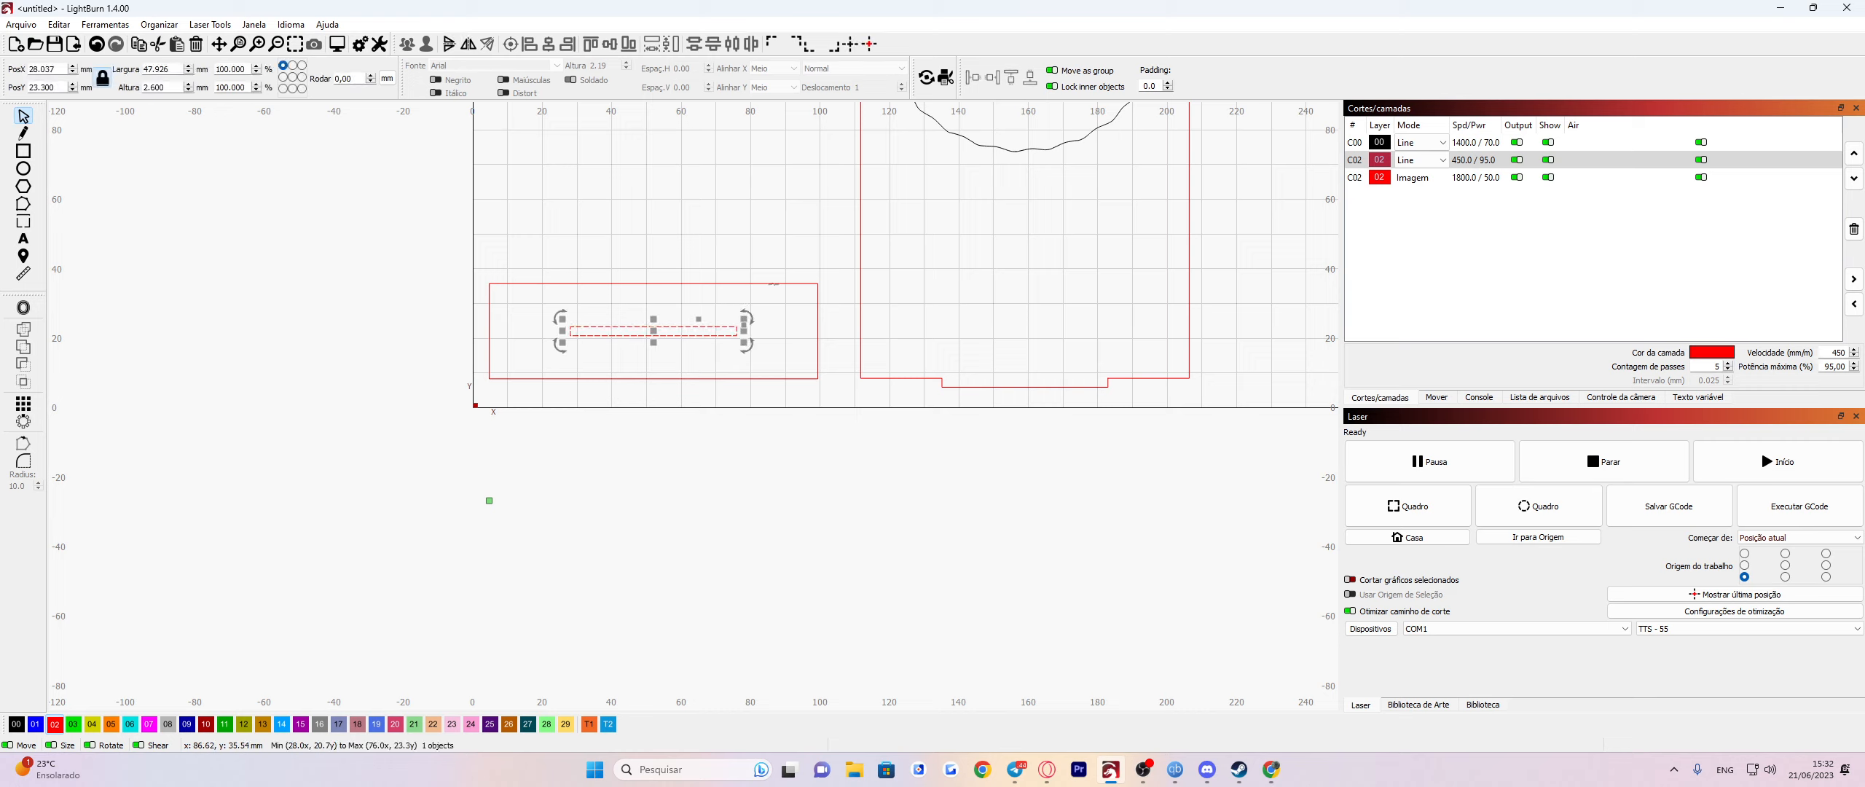
pyautogui.keyDown('shift'); pyautogui.click(776, 284); pyautogui.keyUp('shift')
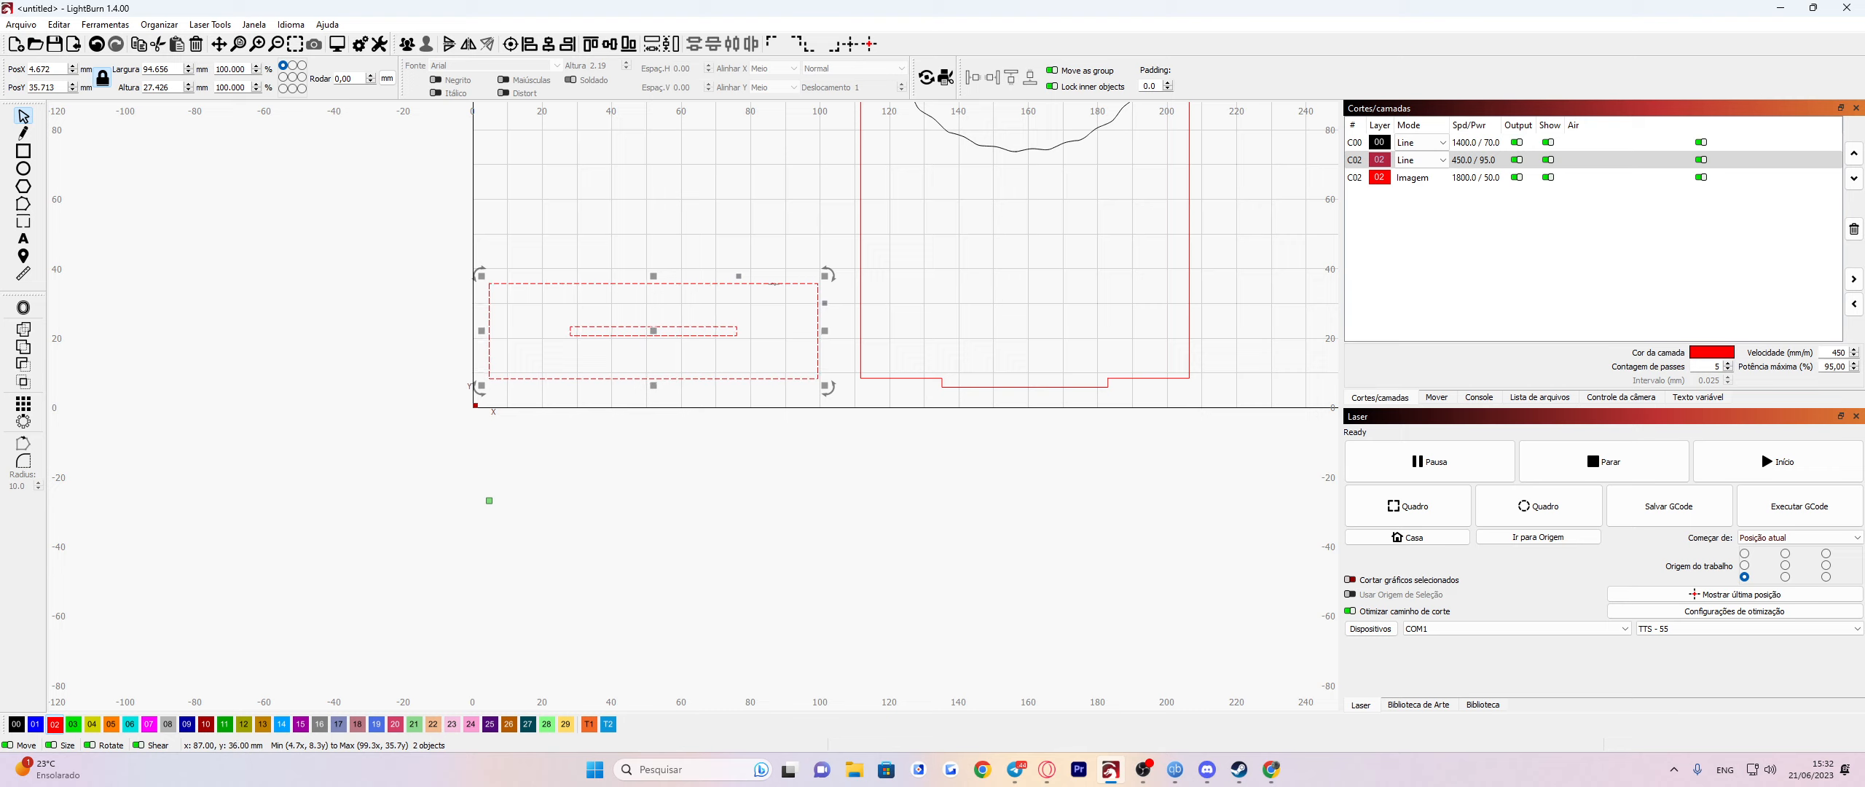
pyautogui.click(652, 46)
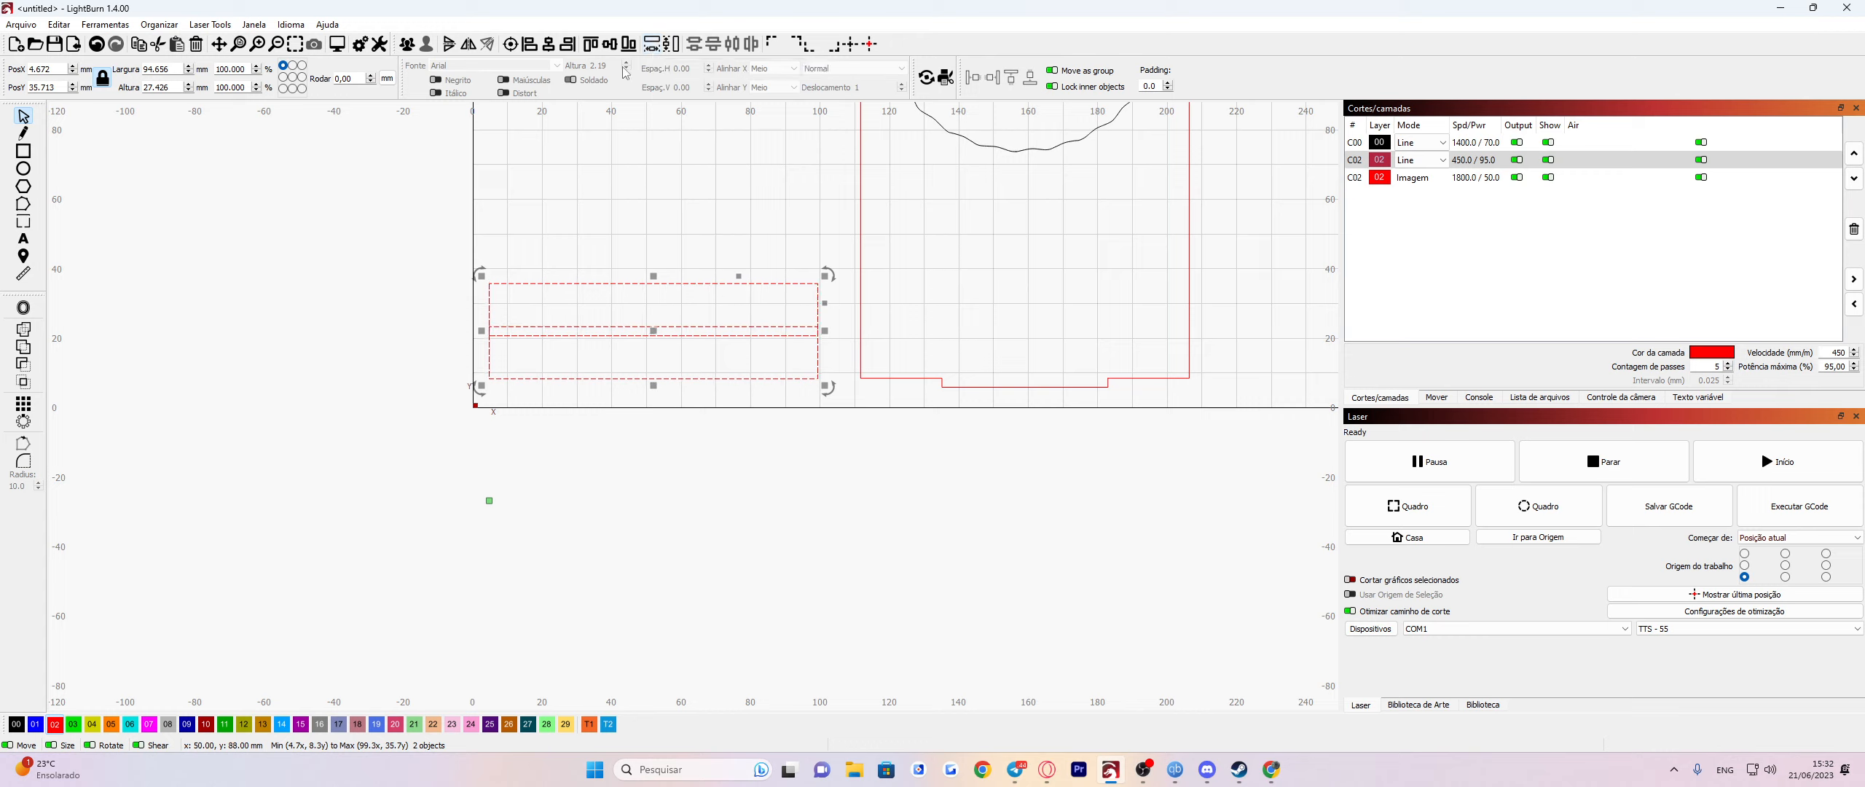
pyautogui.hotkey('ctrl', 'z')
pyautogui.click(671, 50)
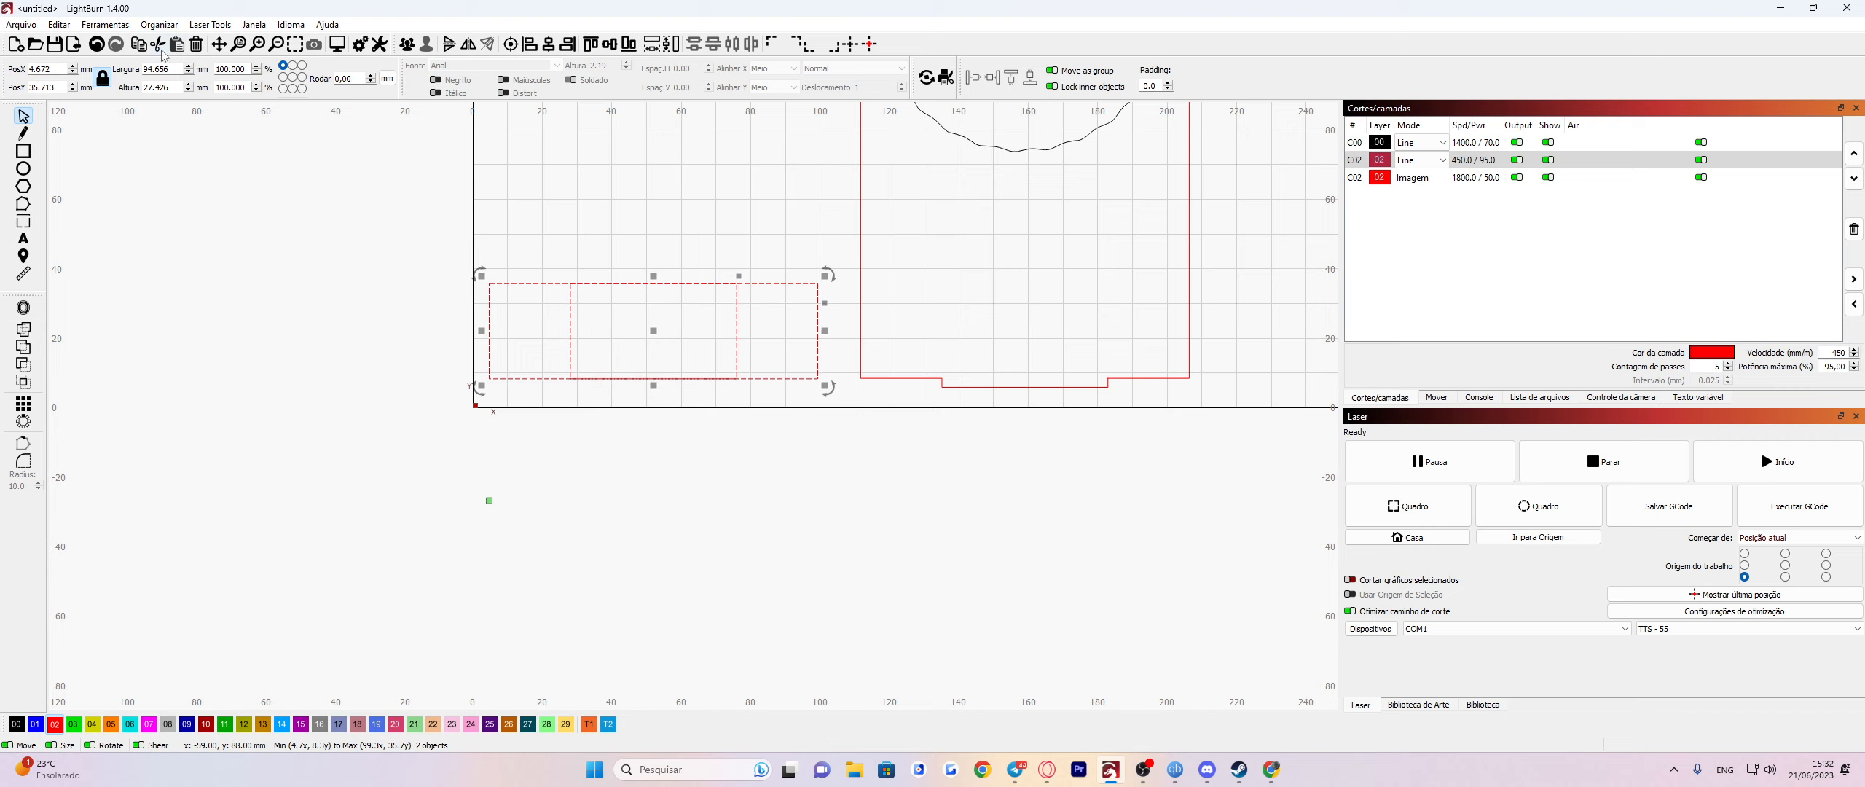
pyautogui.hotkey('ctrl', 'z')
pyautogui.click(641, 443)
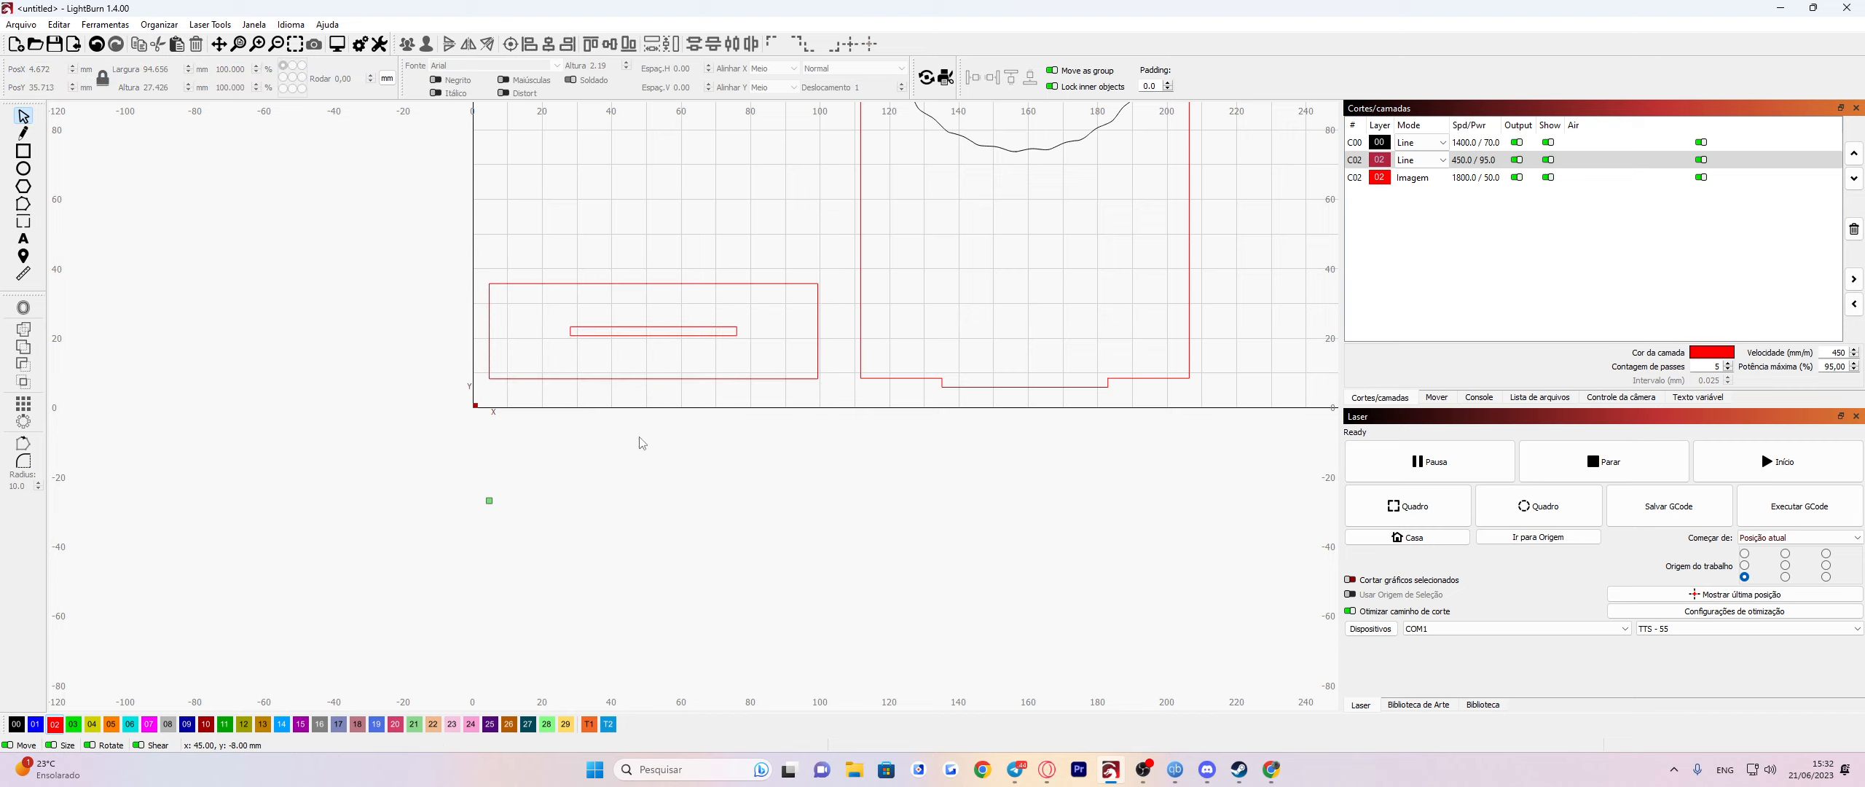
# Select the base rectangle before the slot, try narrowing the rectangle to the slot's width, and undo it.
pyautogui.click(732, 378)
pyautogui.keyDown('shift'); pyautogui.click(723, 335); pyautogui.keyUp('shift')
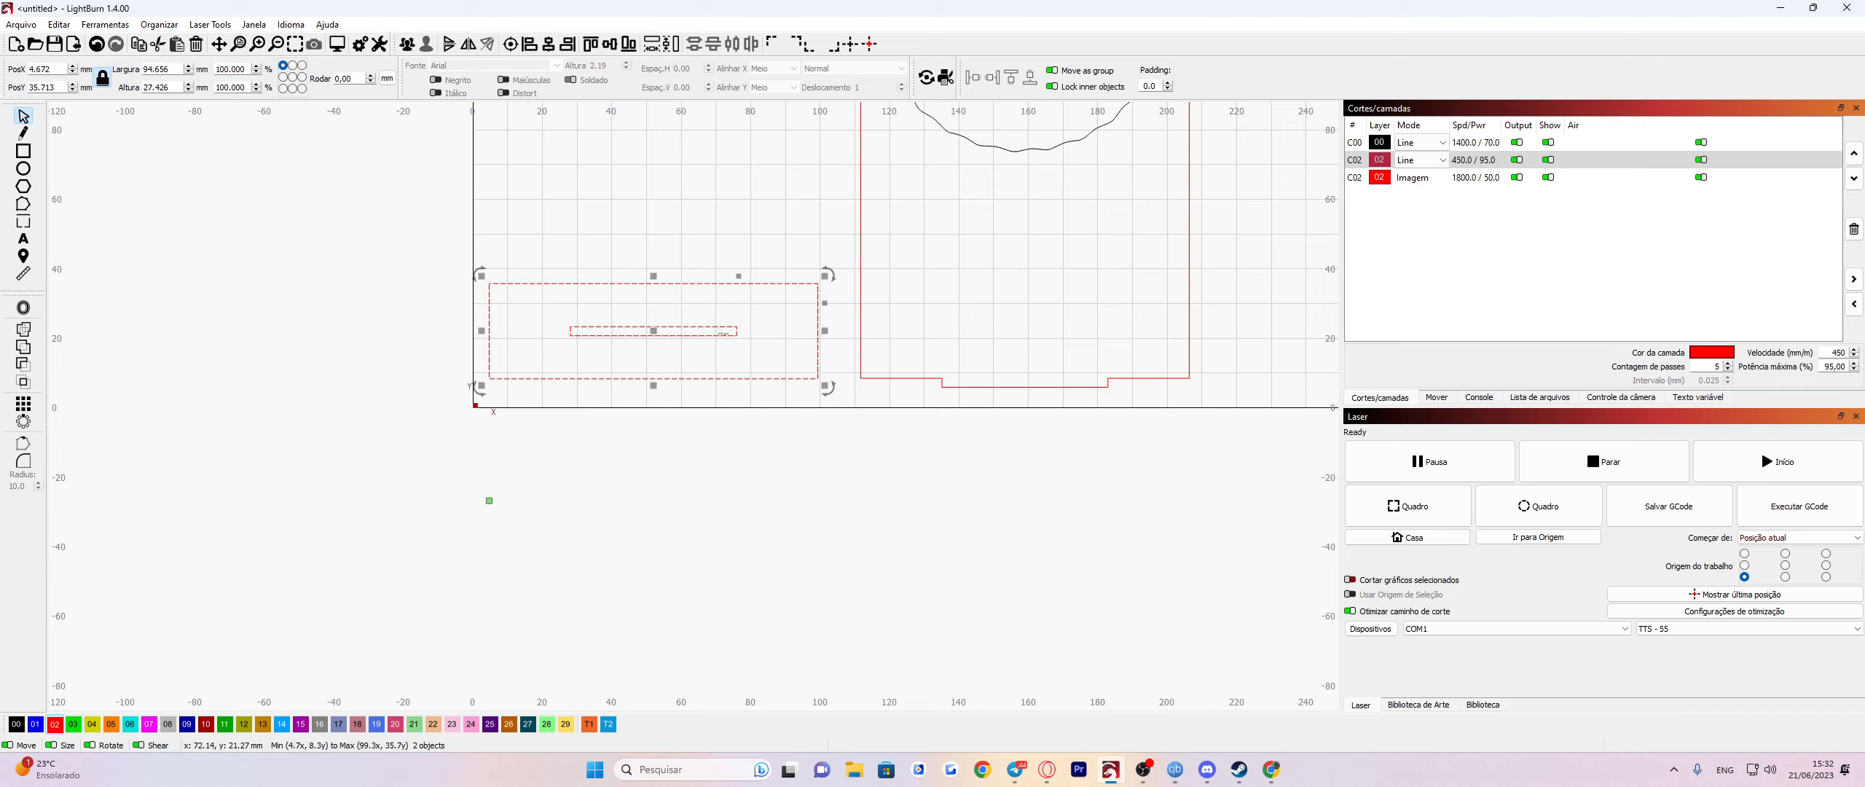
pyautogui.click(653, 45)
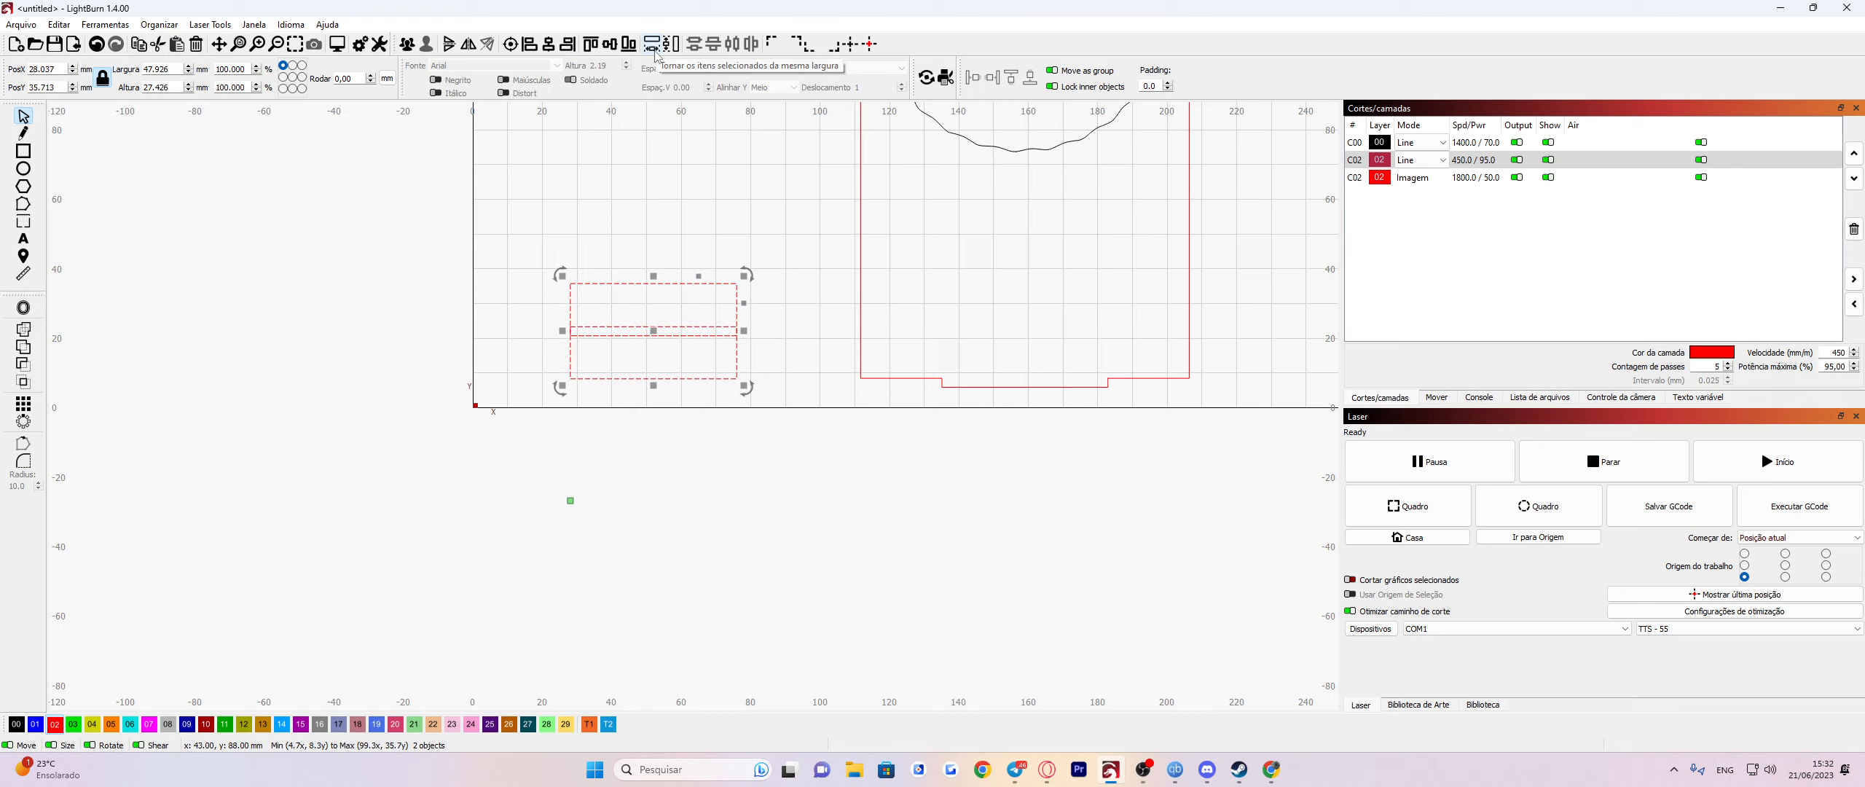
pyautogui.hotkey('ctrl', 'z')
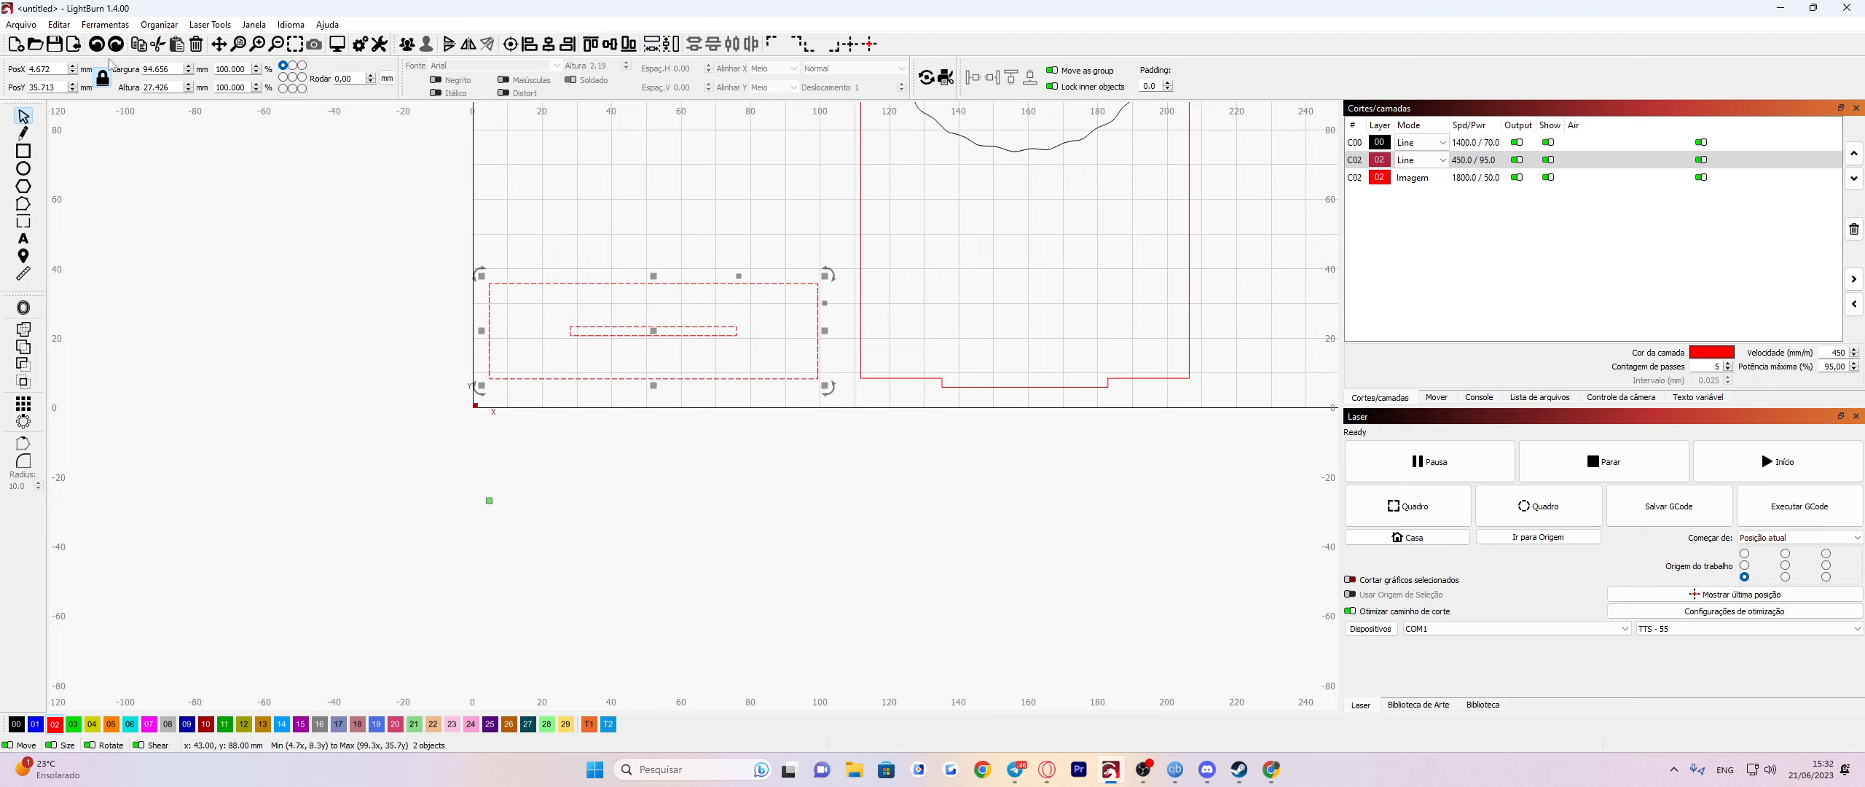
pyautogui.click(689, 458)
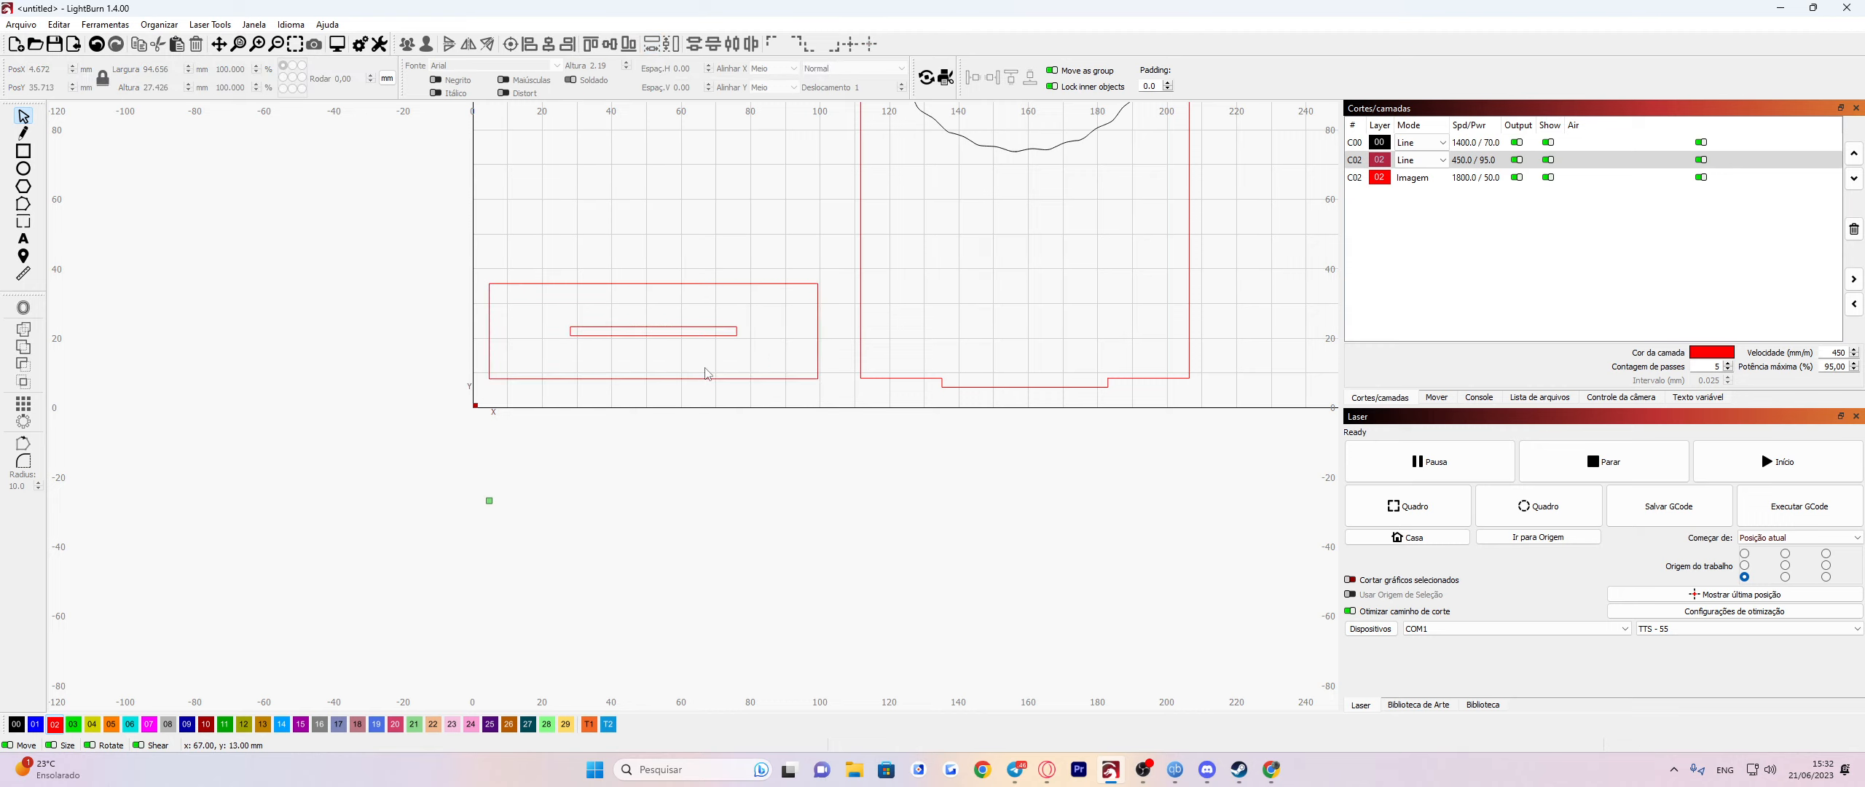
# Using the slot as the reference, try matching the base rectangle's width and height to it, and undo both changes.
pyautogui.click(713, 379)
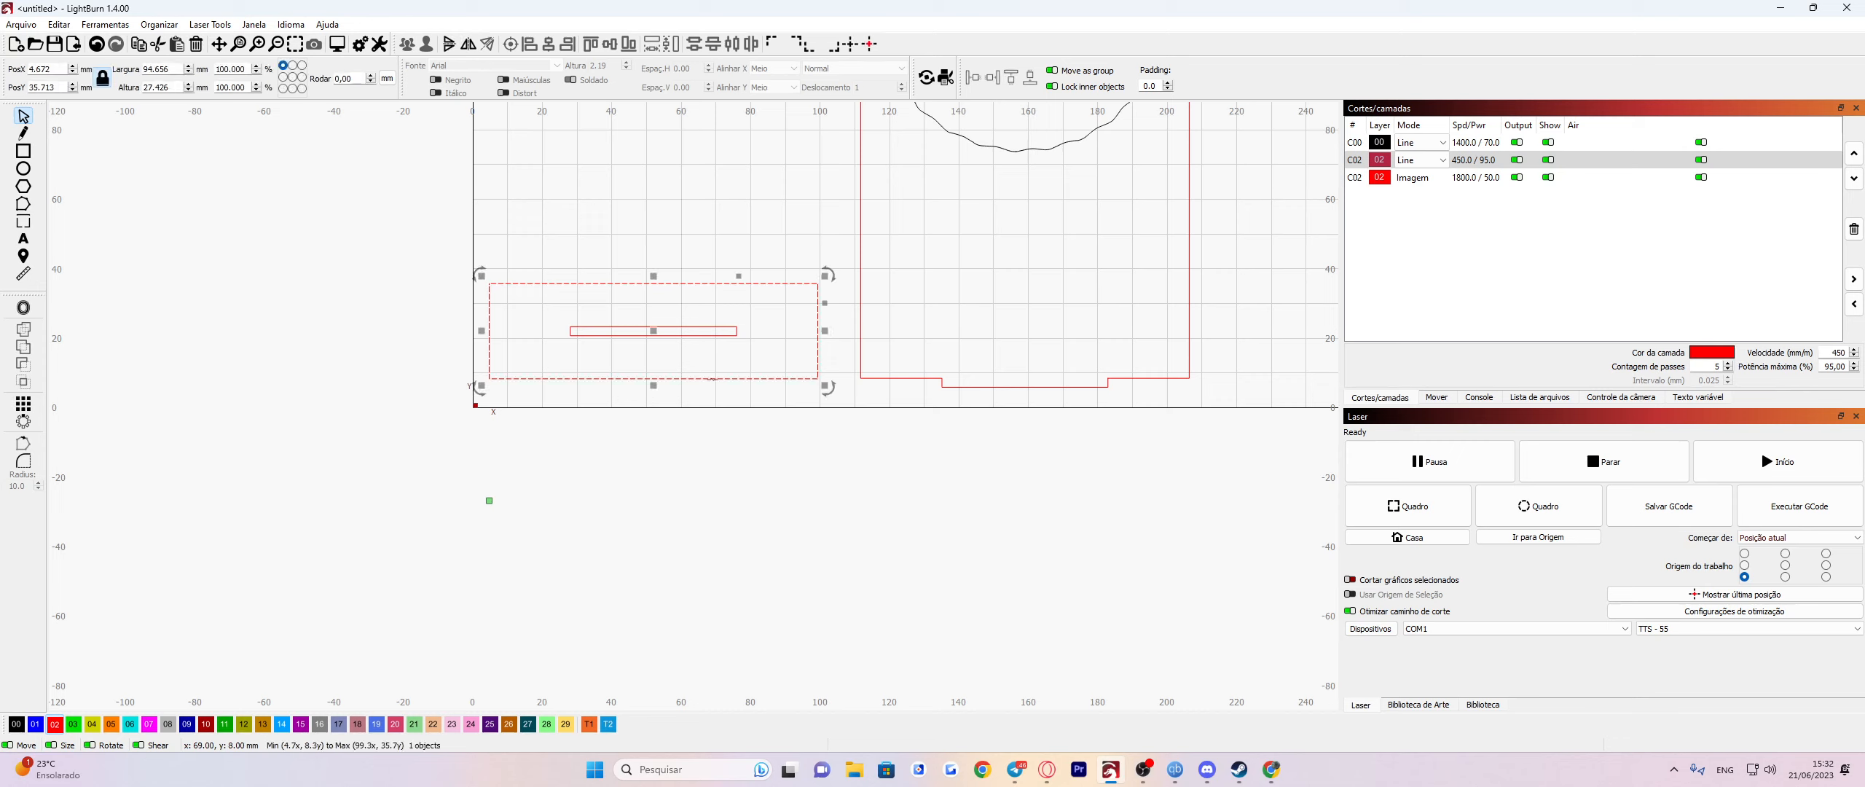
pyautogui.keyDown('shift'); pyautogui.click(721, 332); pyautogui.keyUp('shift')
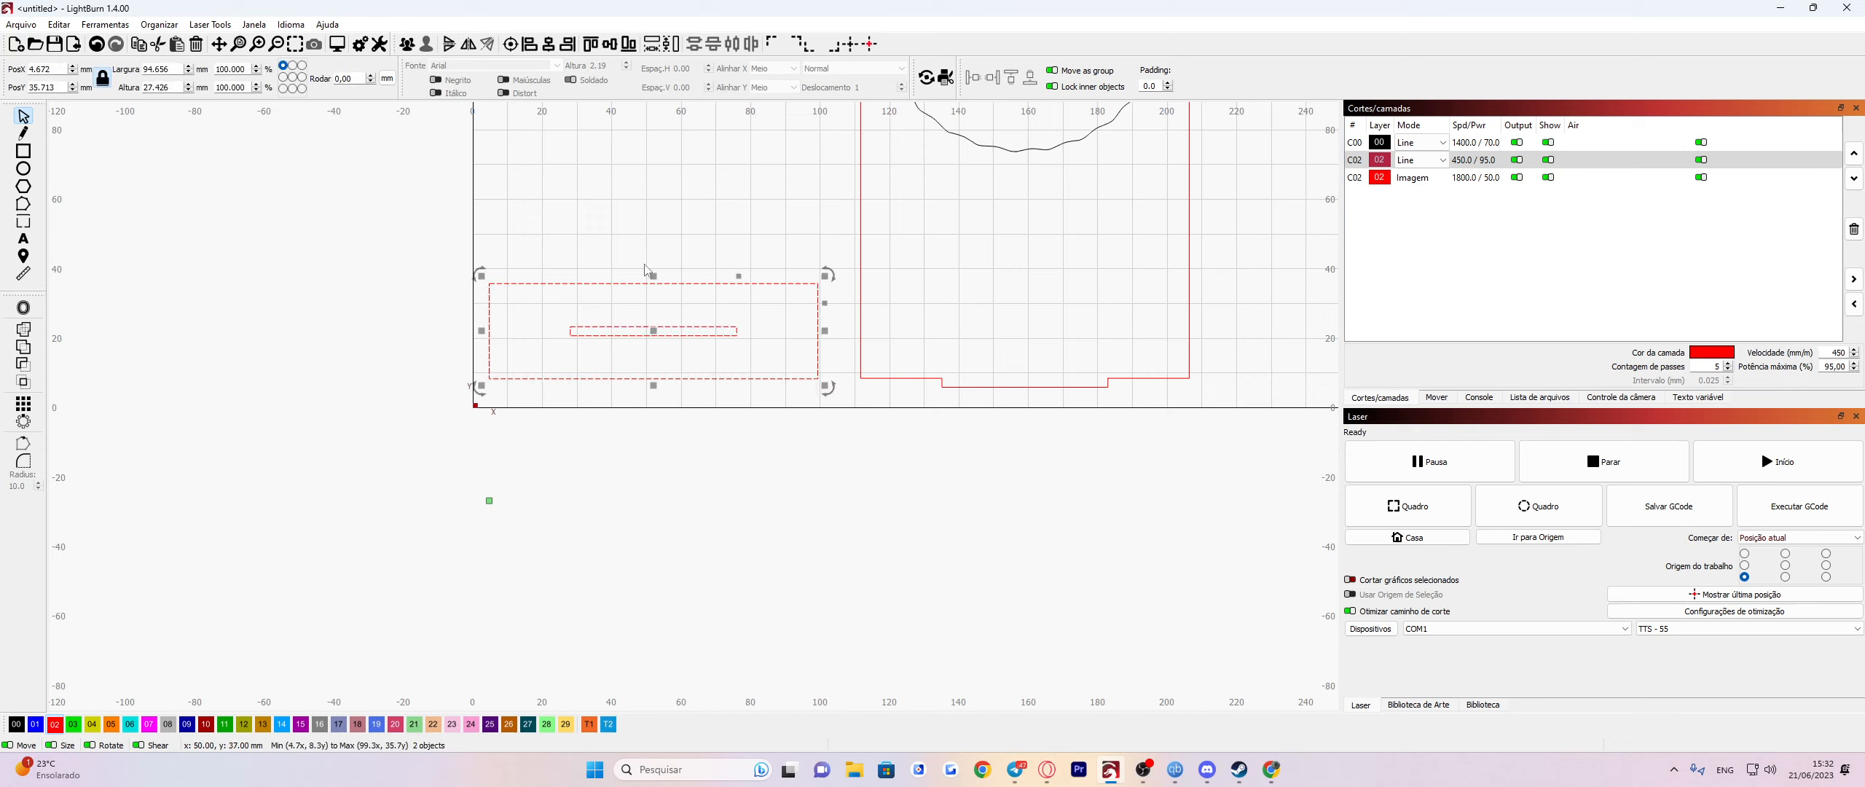
pyautogui.click(652, 45)
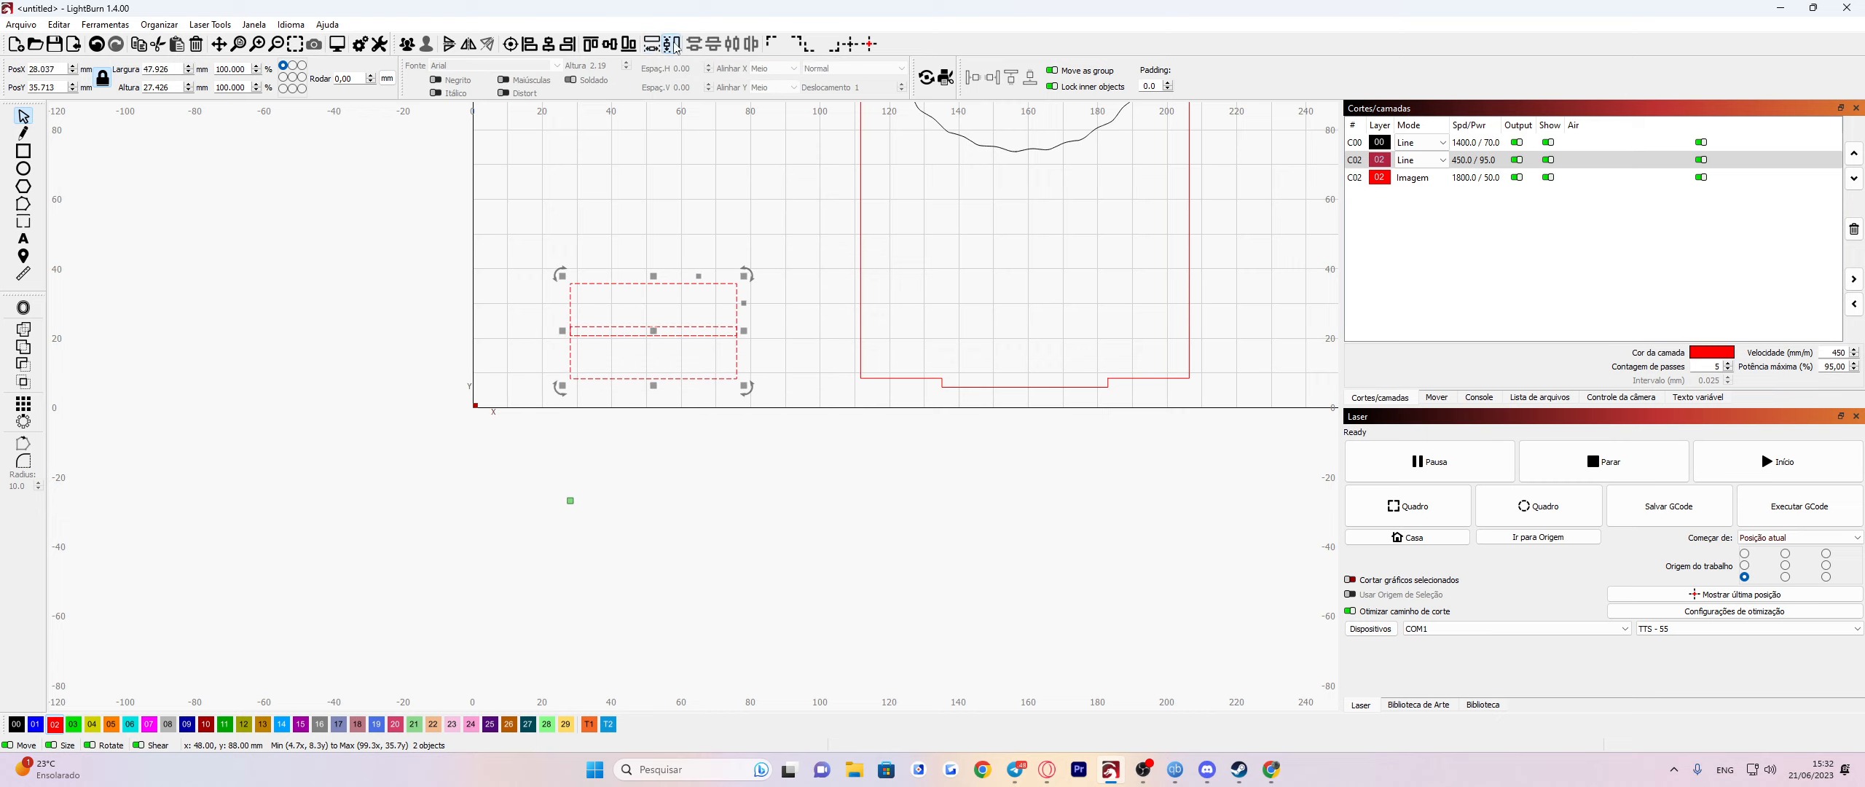
pyautogui.click(671, 44)
pyautogui.scroll(2, 661, 332)
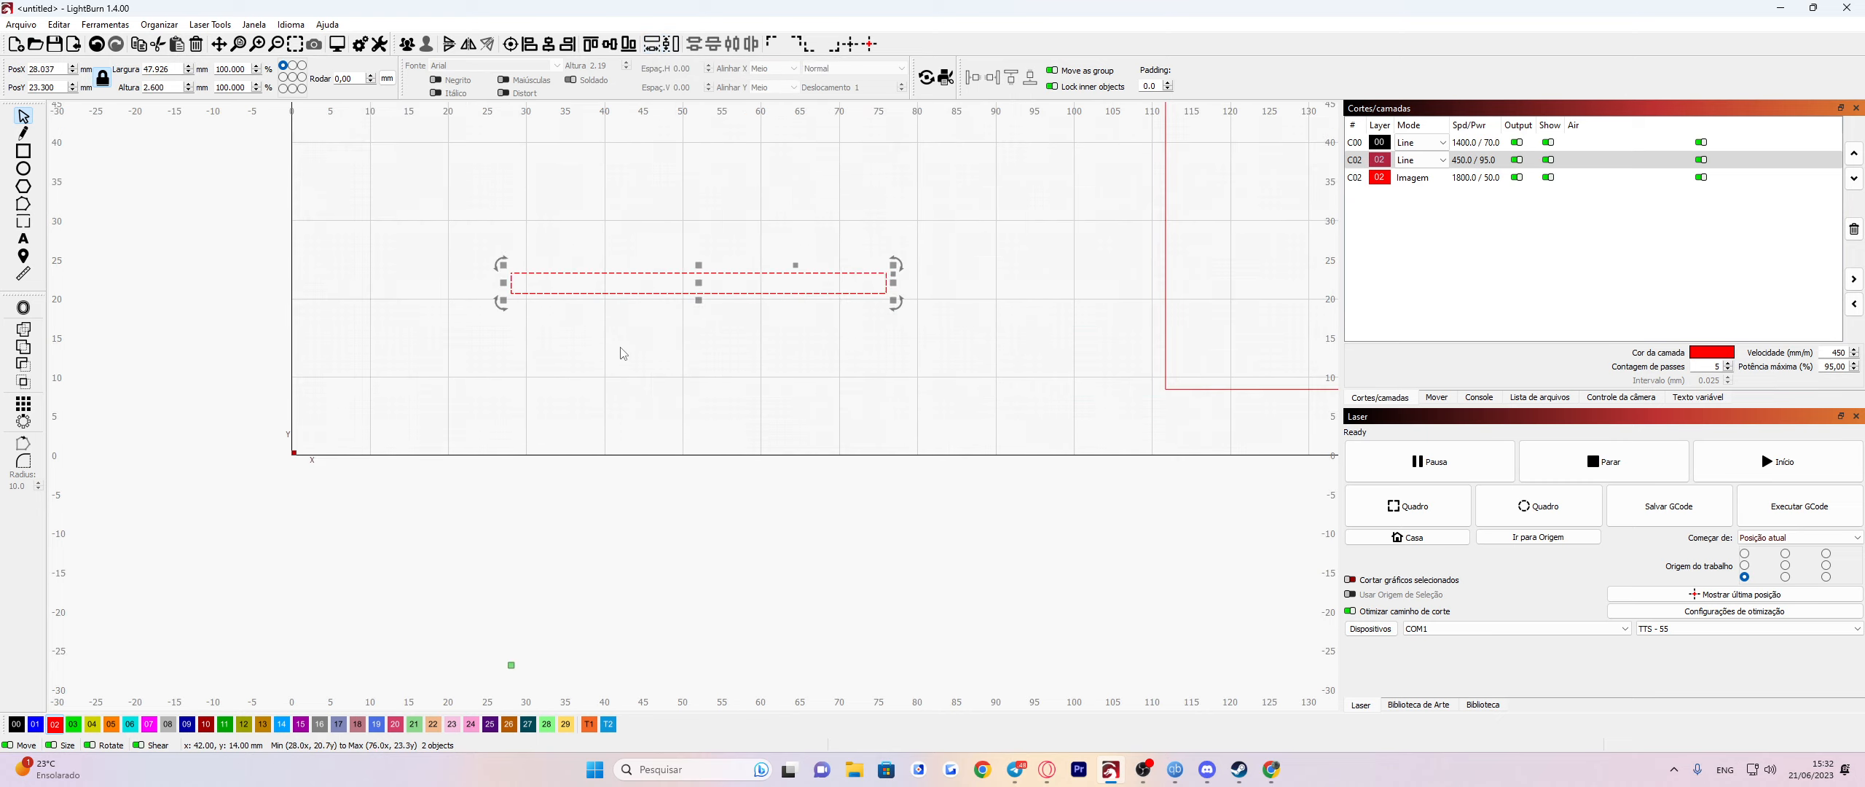
pyautogui.click(96, 44)
pyautogui.click(97, 44)
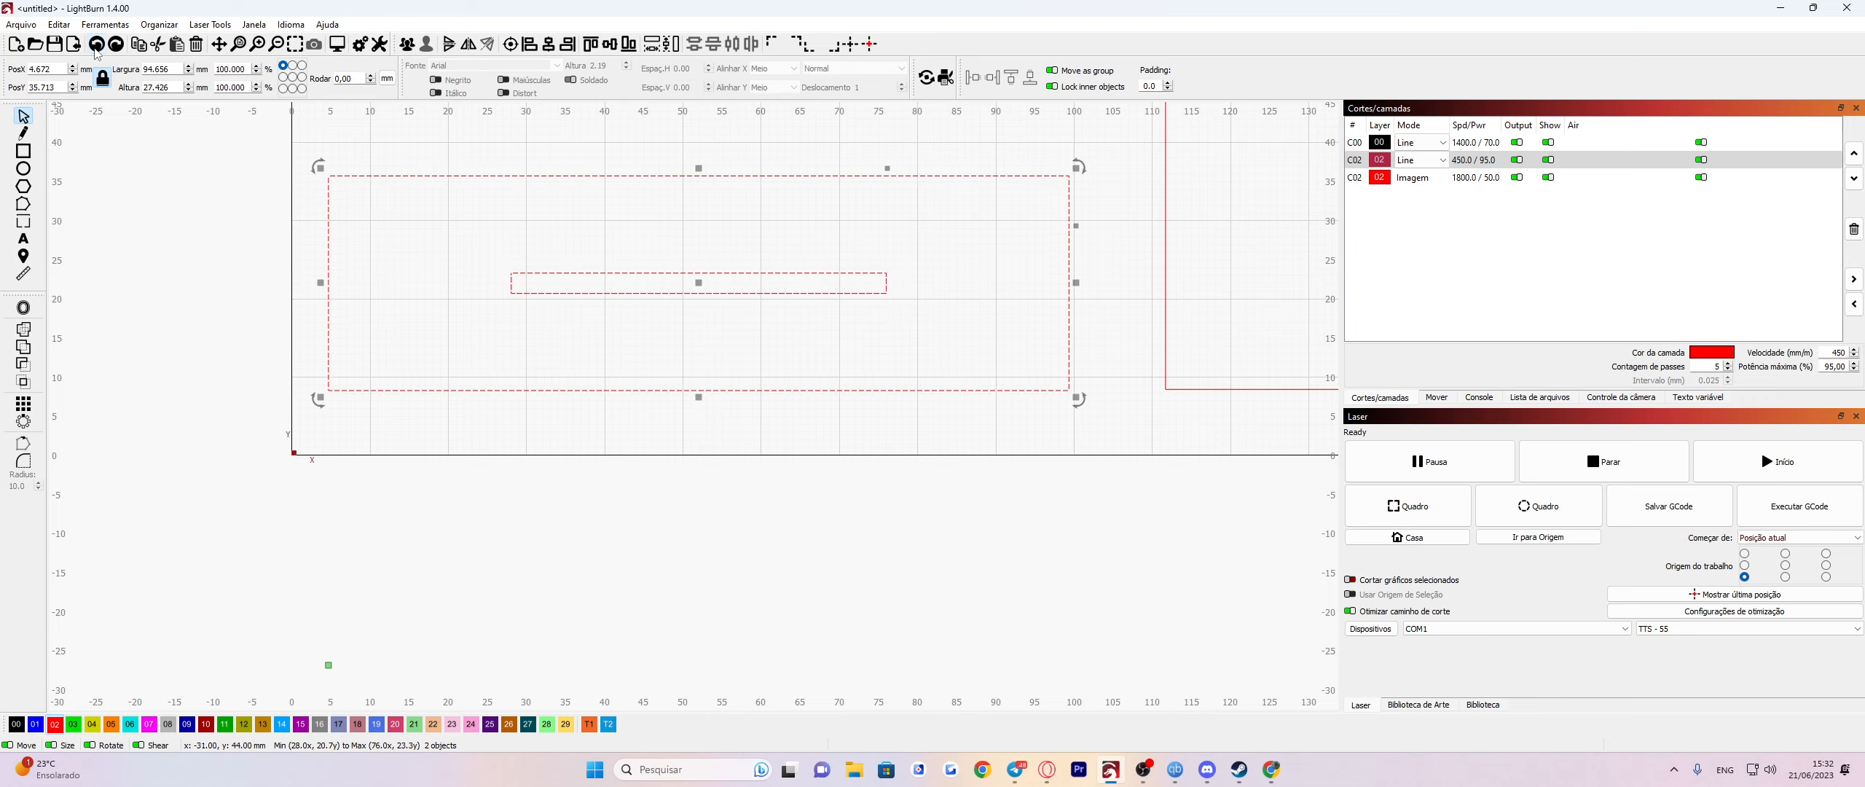
pyautogui.scroll(-3, 515, 439)
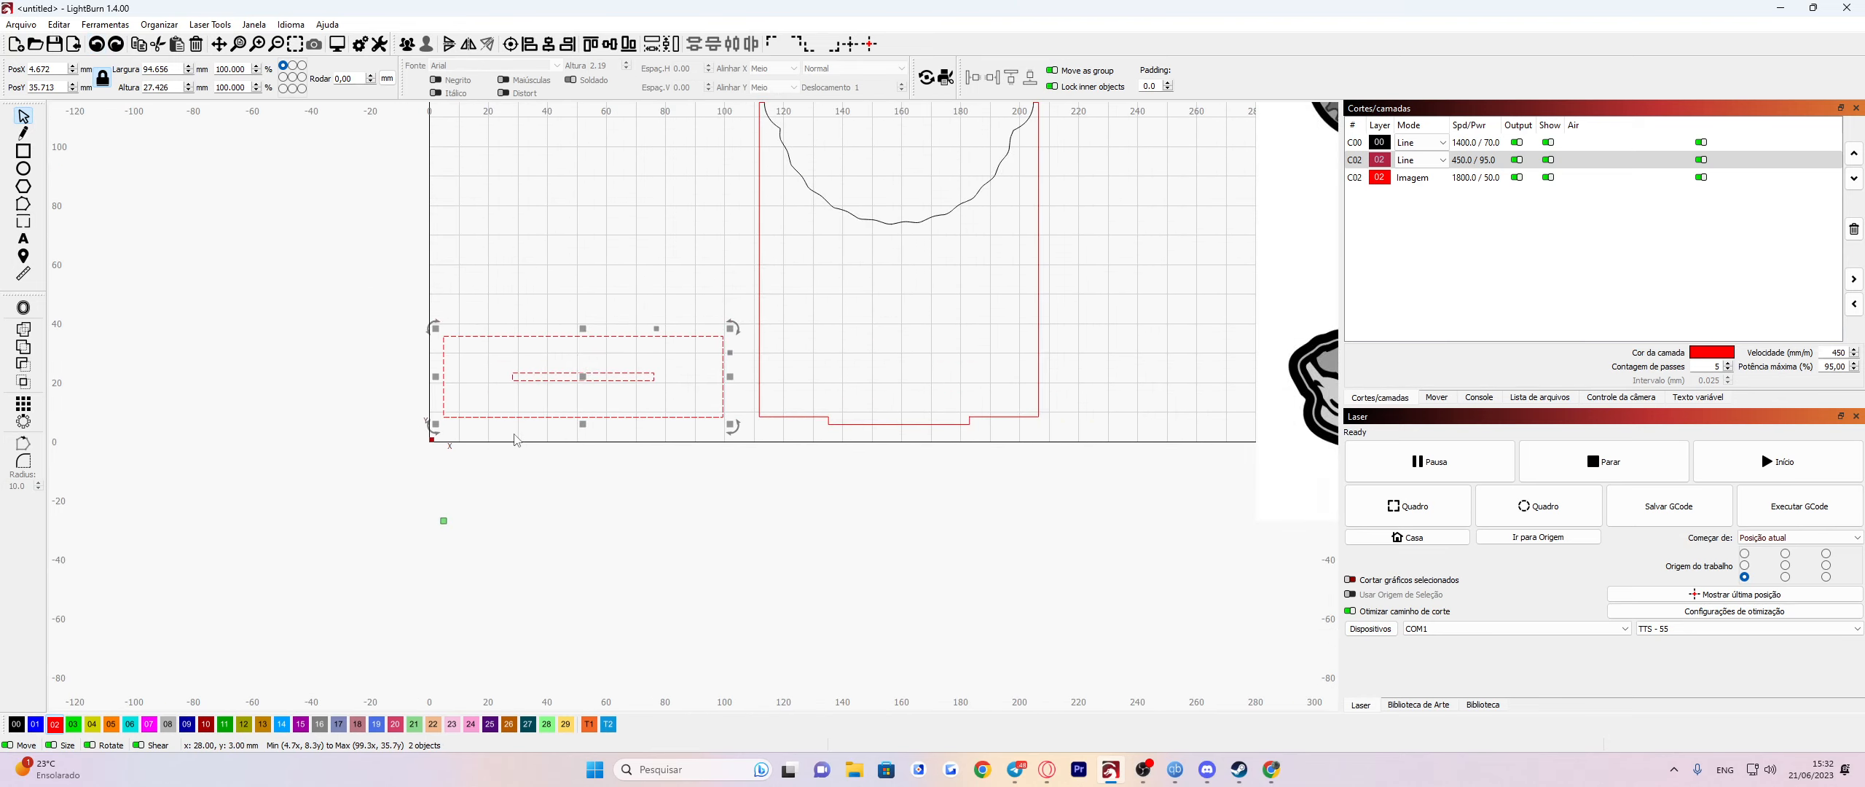
pyautogui.click(580, 516)
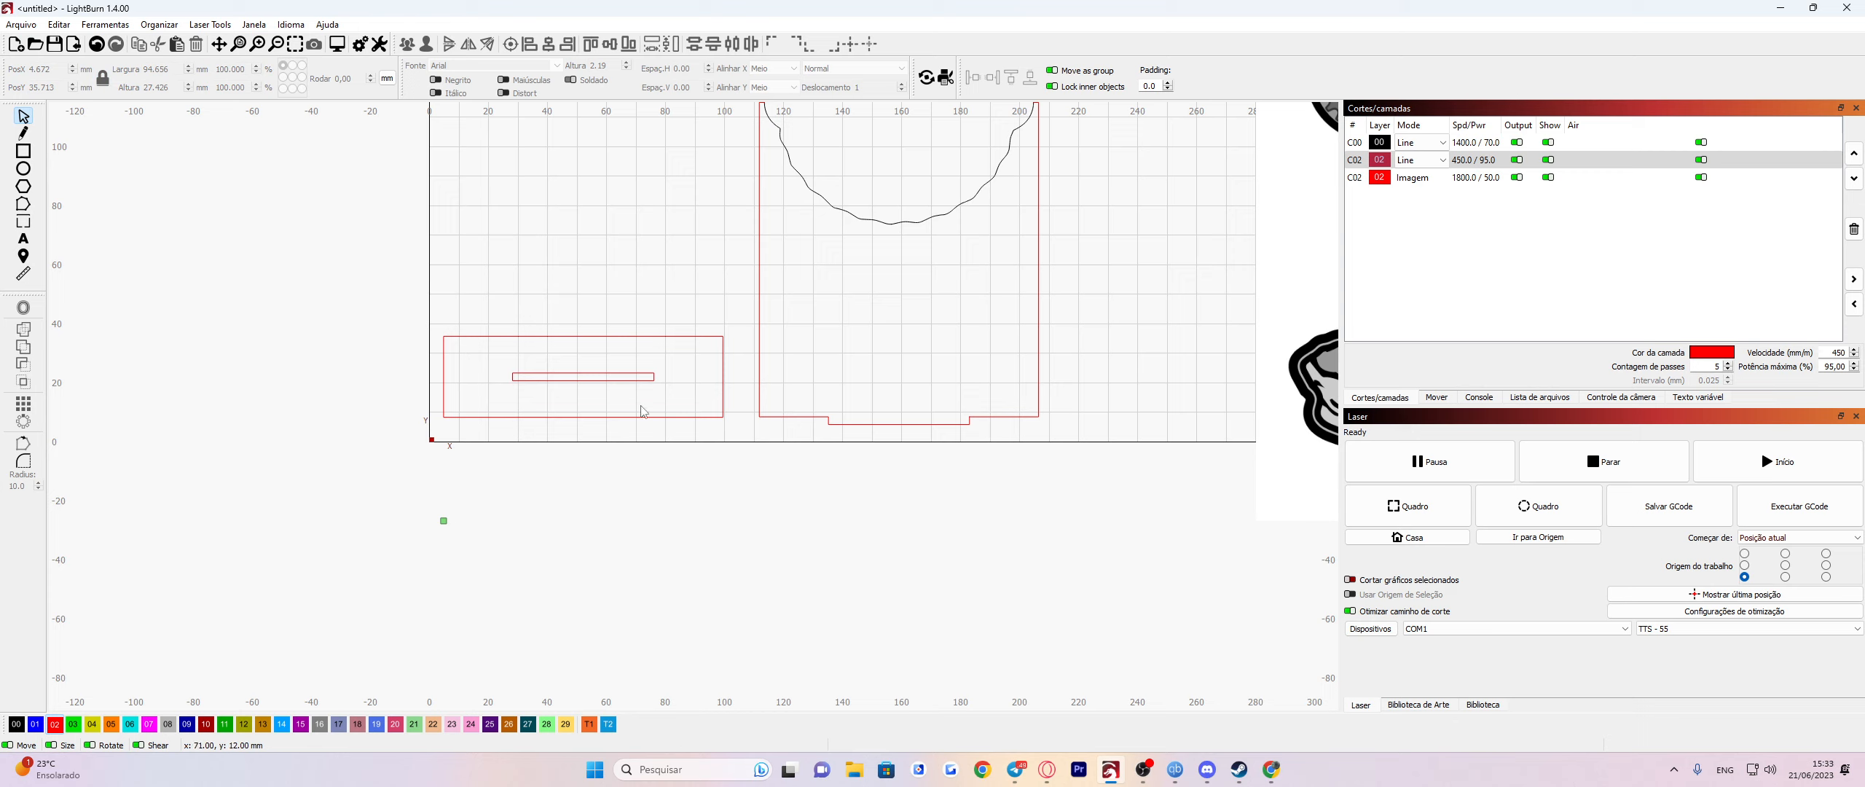
# Try stretching the slot to the base rectangle's width, then to its height, undoing each resize.
pyautogui.click(646, 380)
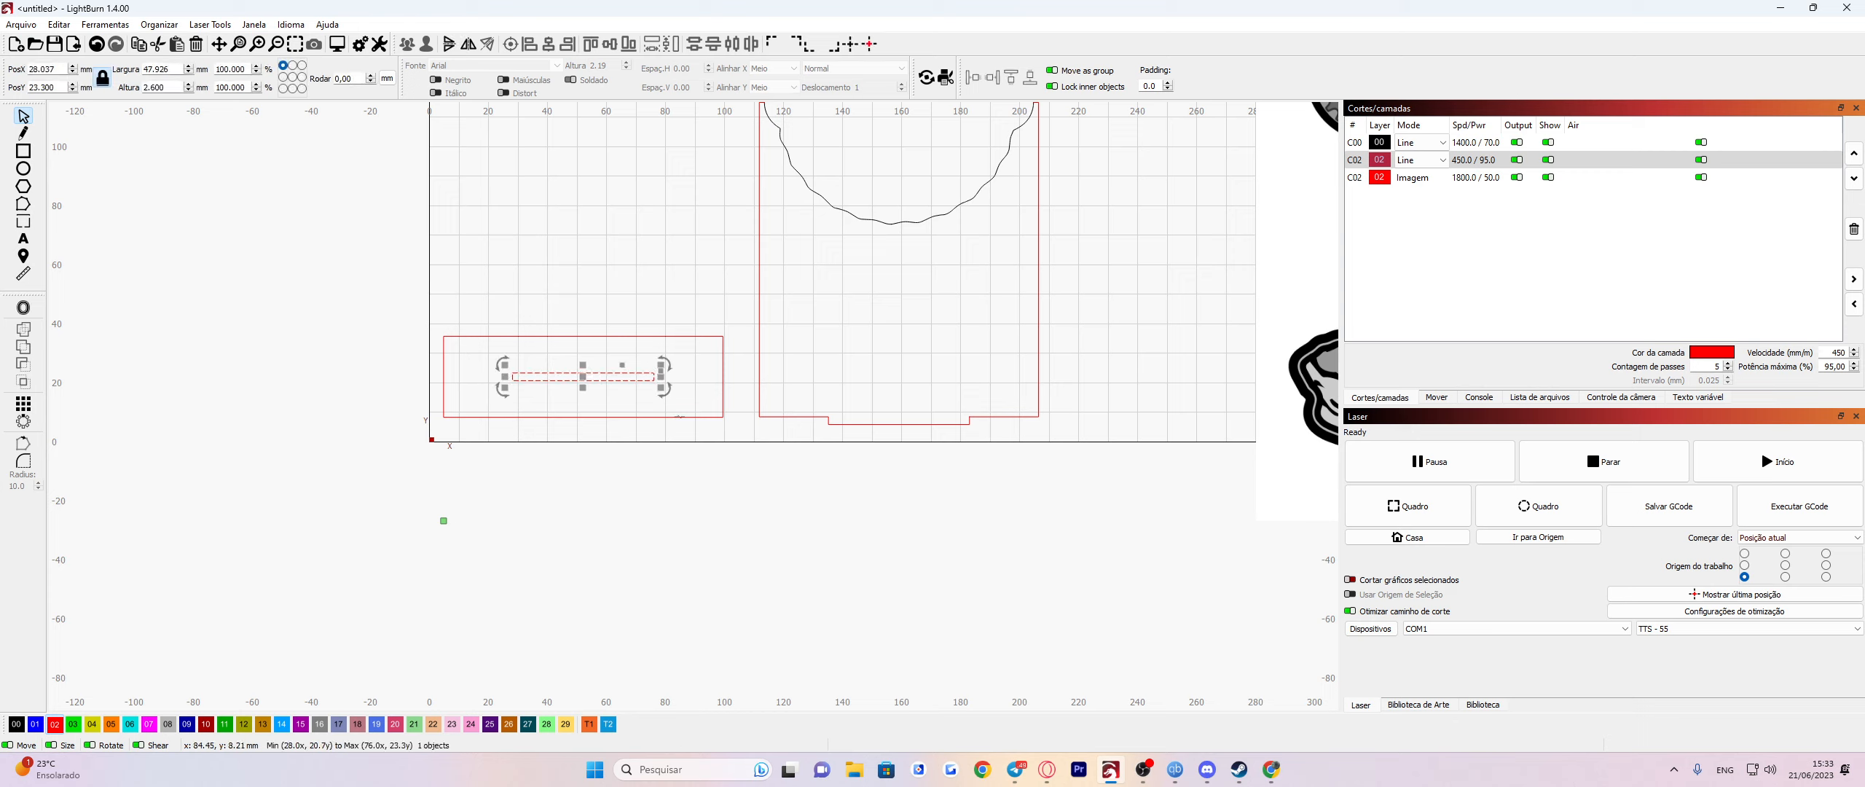
pyautogui.keyDown('shift'); pyautogui.click(667, 336); pyautogui.keyUp('shift')
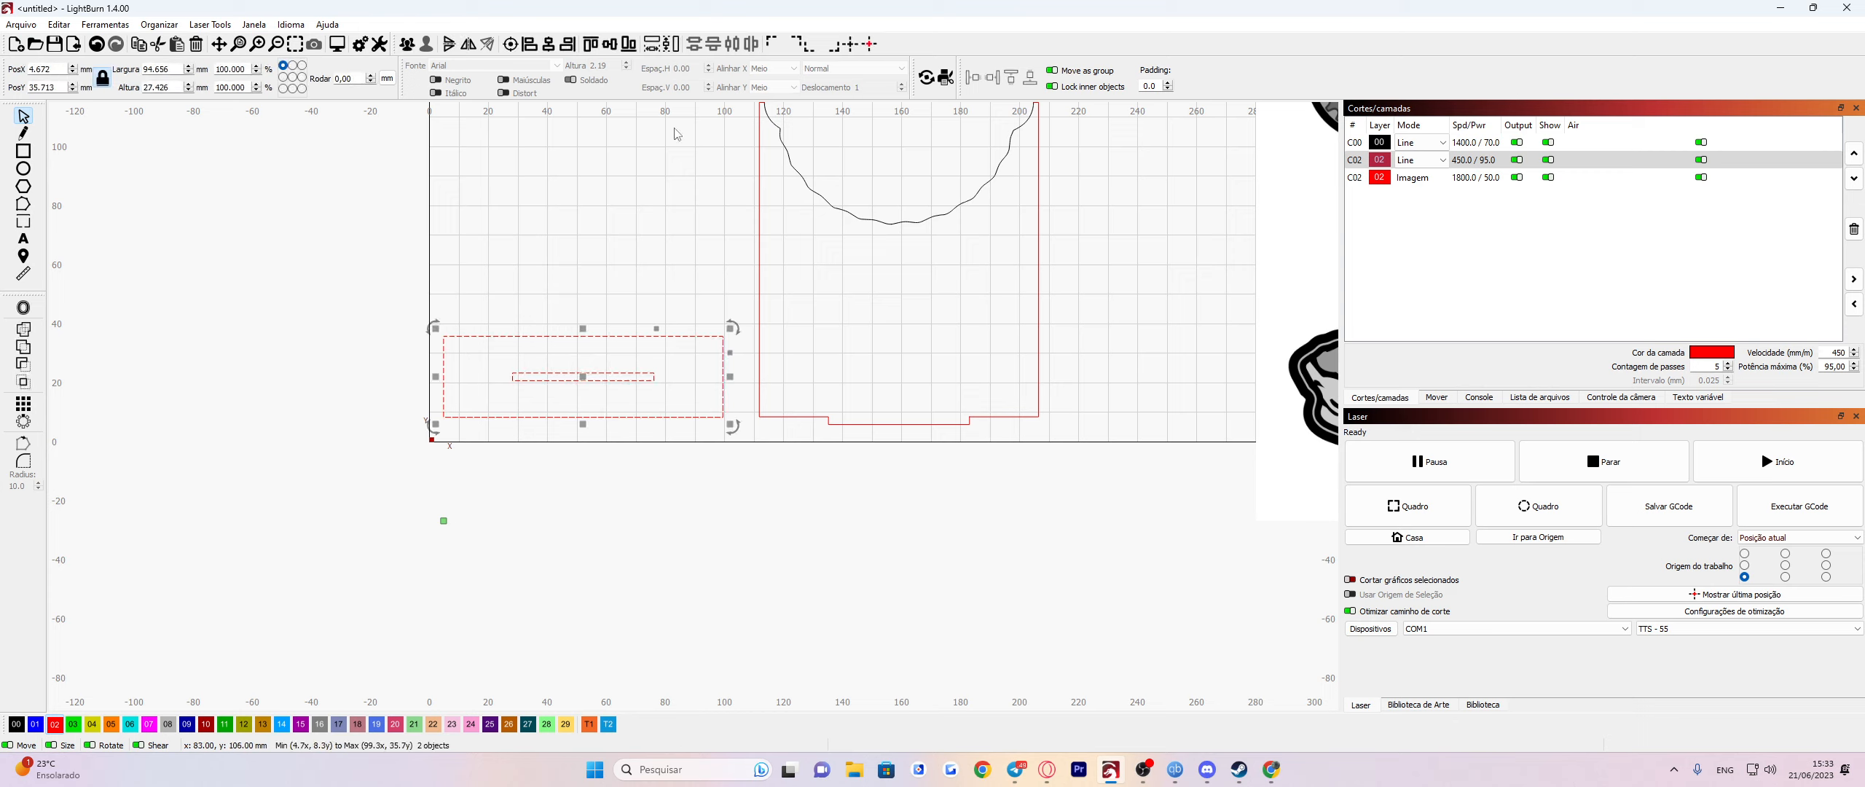
pyautogui.click(654, 46)
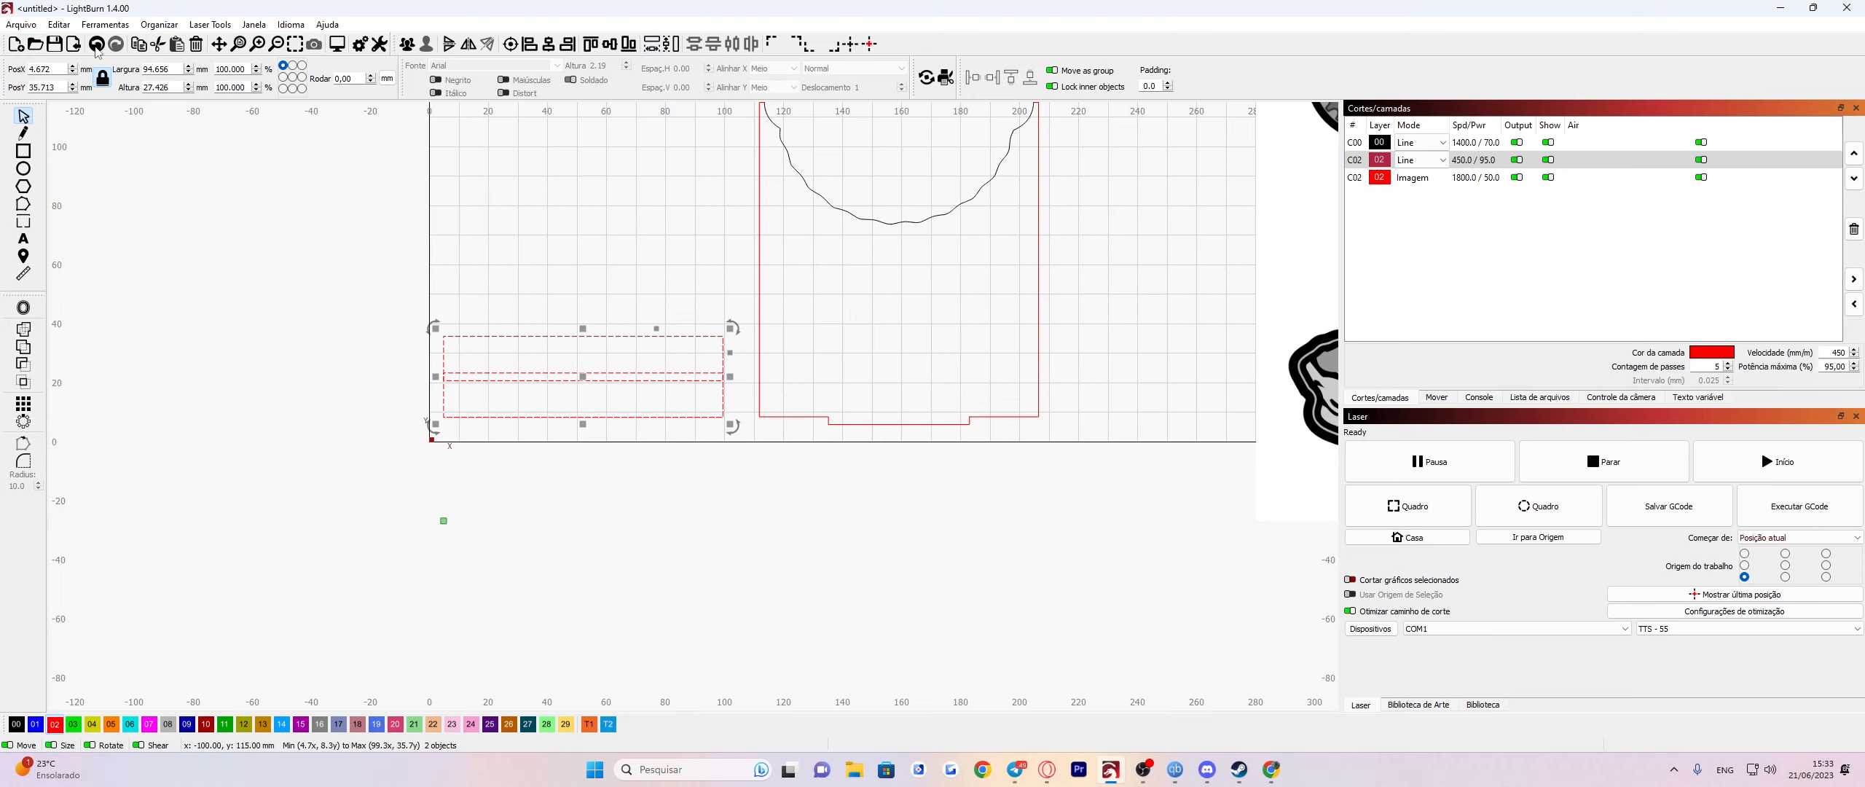
pyautogui.hotkey('ctrl', 'z')
pyautogui.click(630, 45)
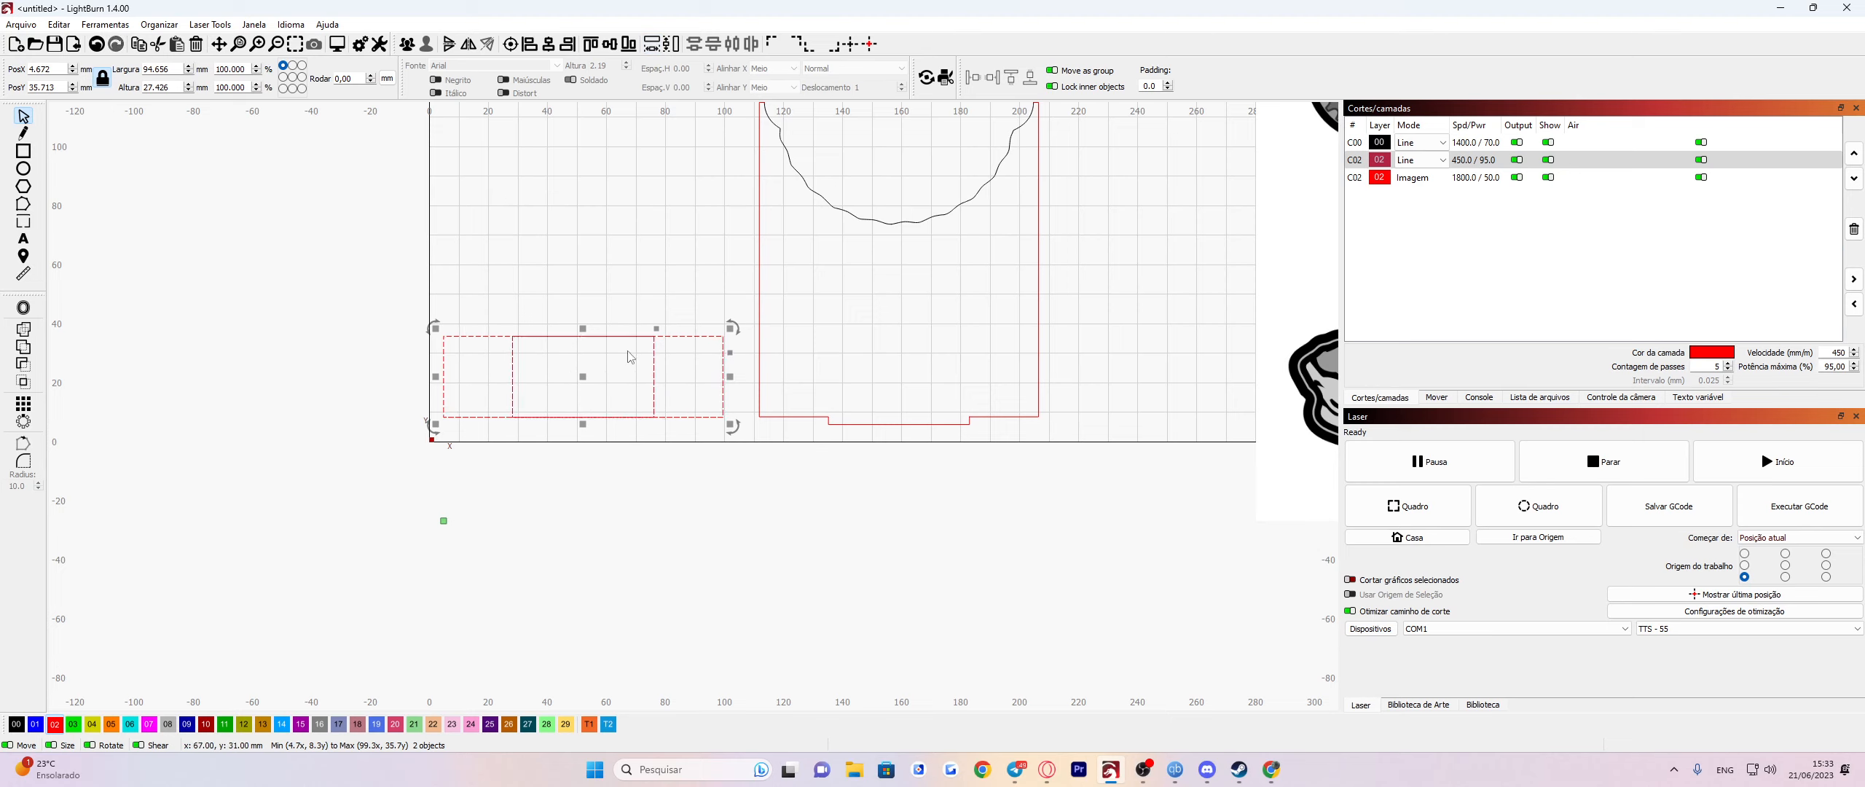
pyautogui.hotkey('ctrl', 'z')
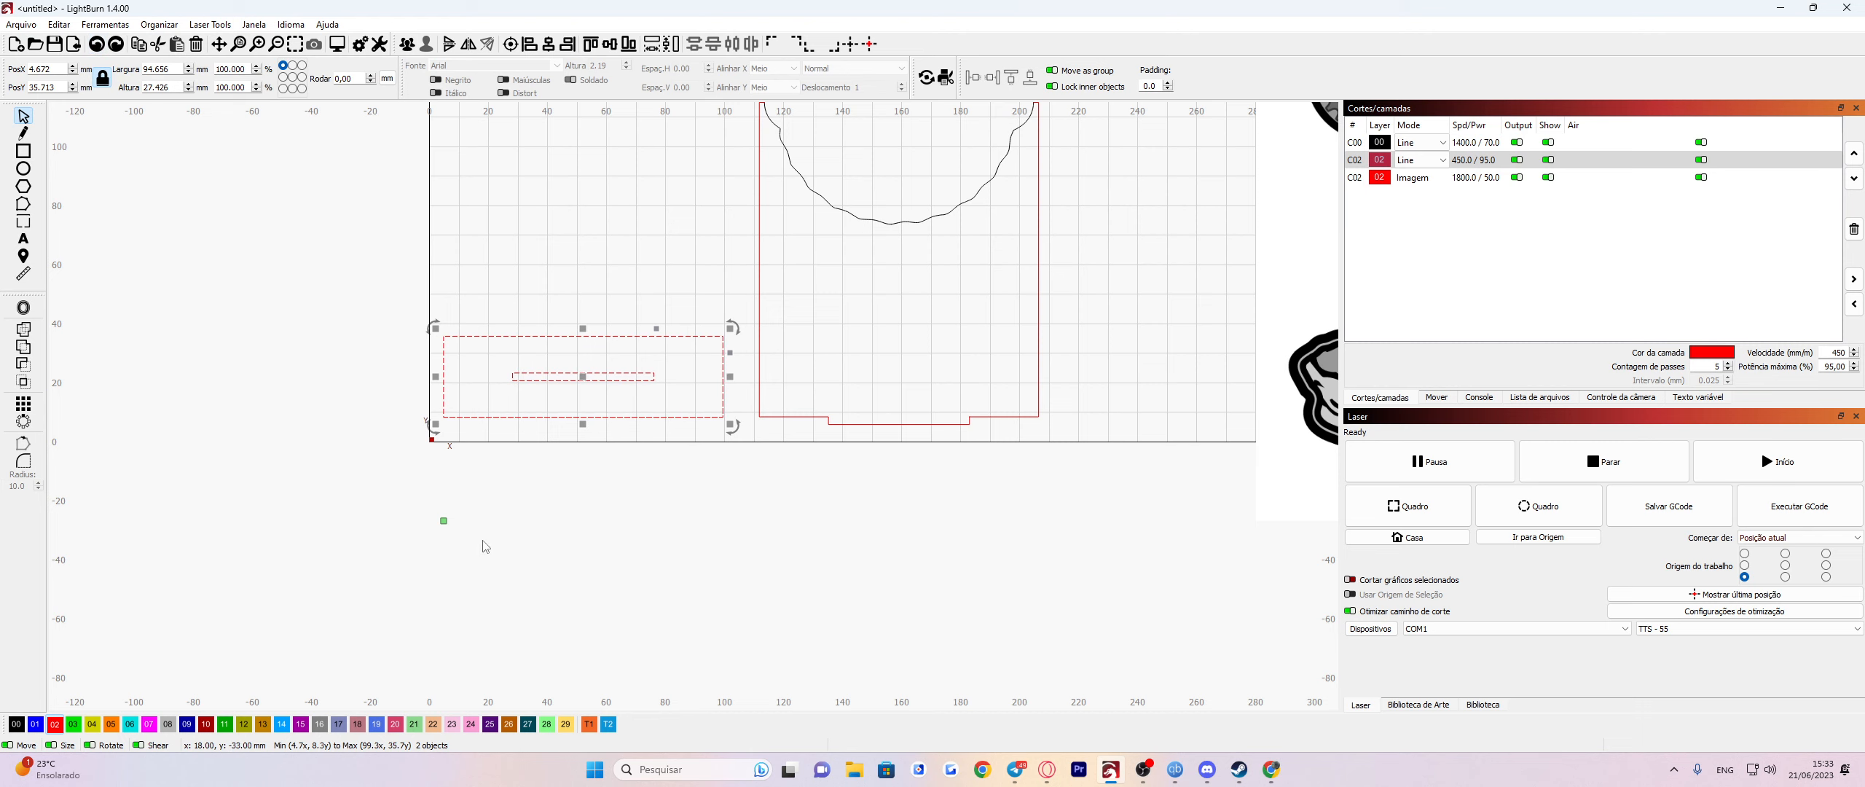
pyautogui.click(486, 545)
# Group the red arched outline with the black round contour.
pyautogui.scroll(-2, 874, 512)
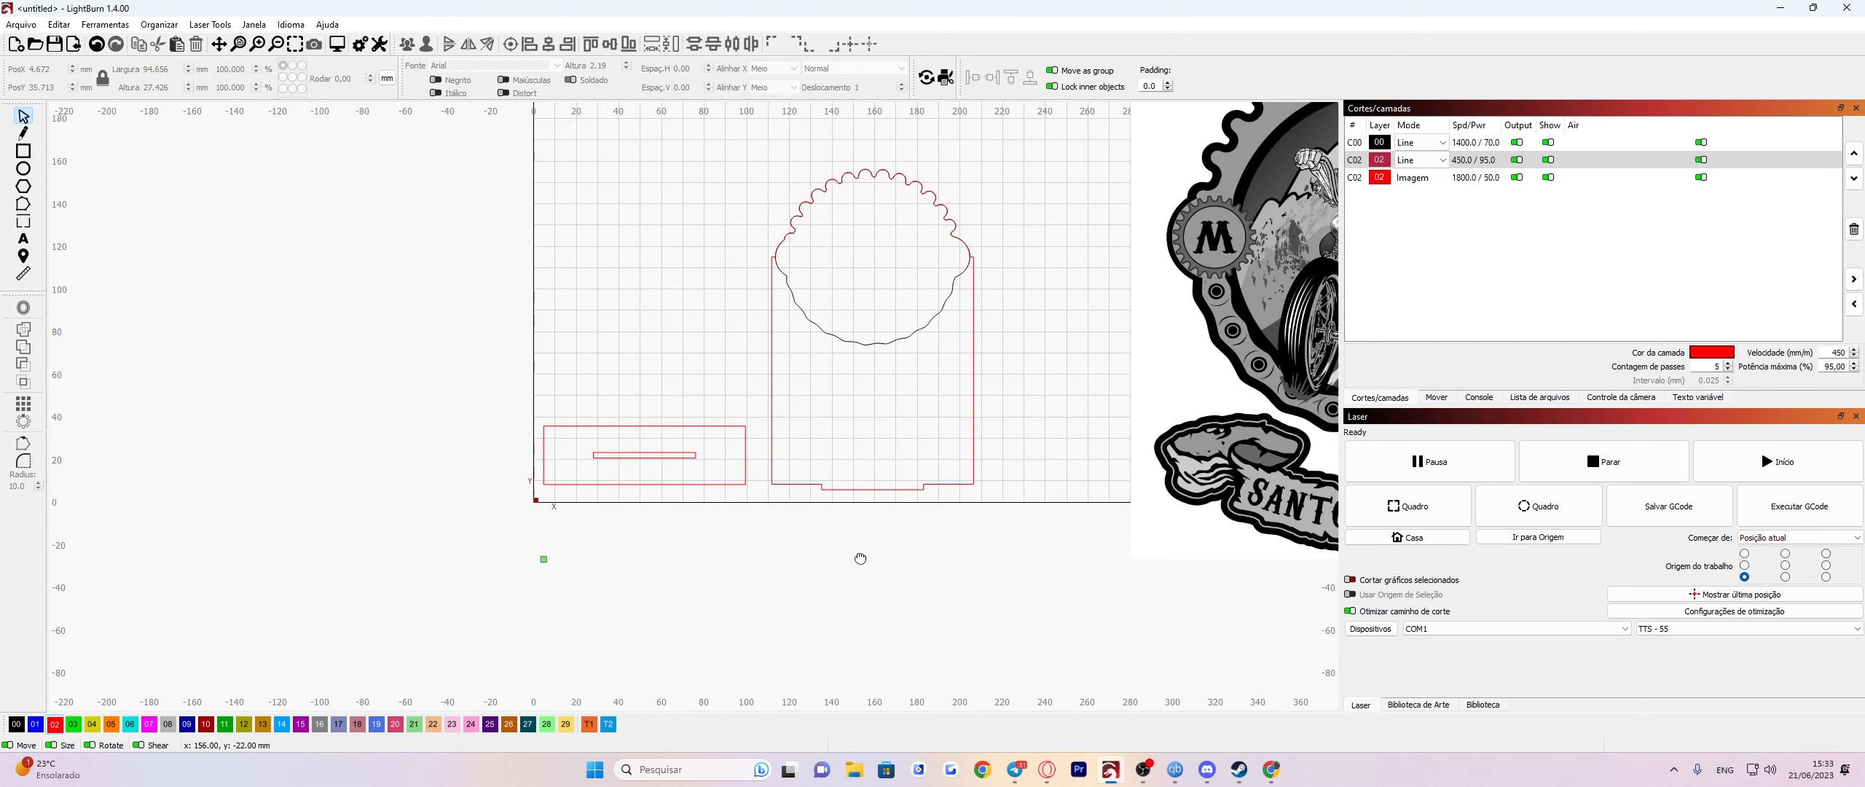
pyautogui.moveTo(951, 493); pyautogui.dragTo(778, 183)
pyautogui.moveTo(482, 363); pyautogui.dragTo(744, 575)
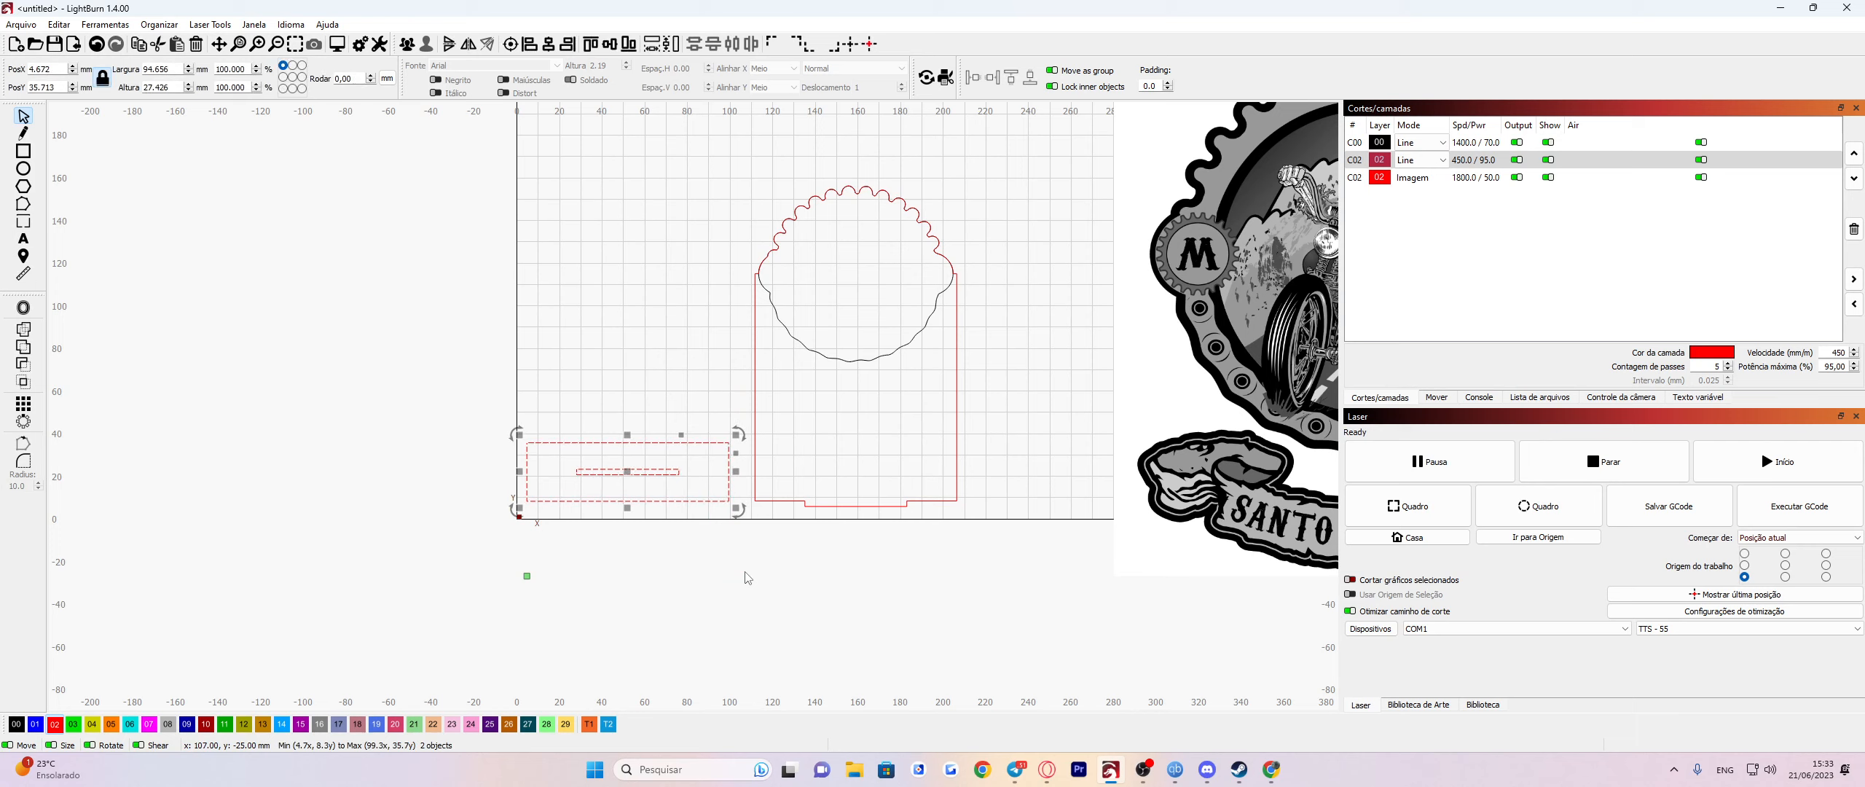
pyautogui.click(945, 586)
pyautogui.moveTo(945, 586); pyautogui.dragTo(787, 179)
pyautogui.rightClick(835, 244)
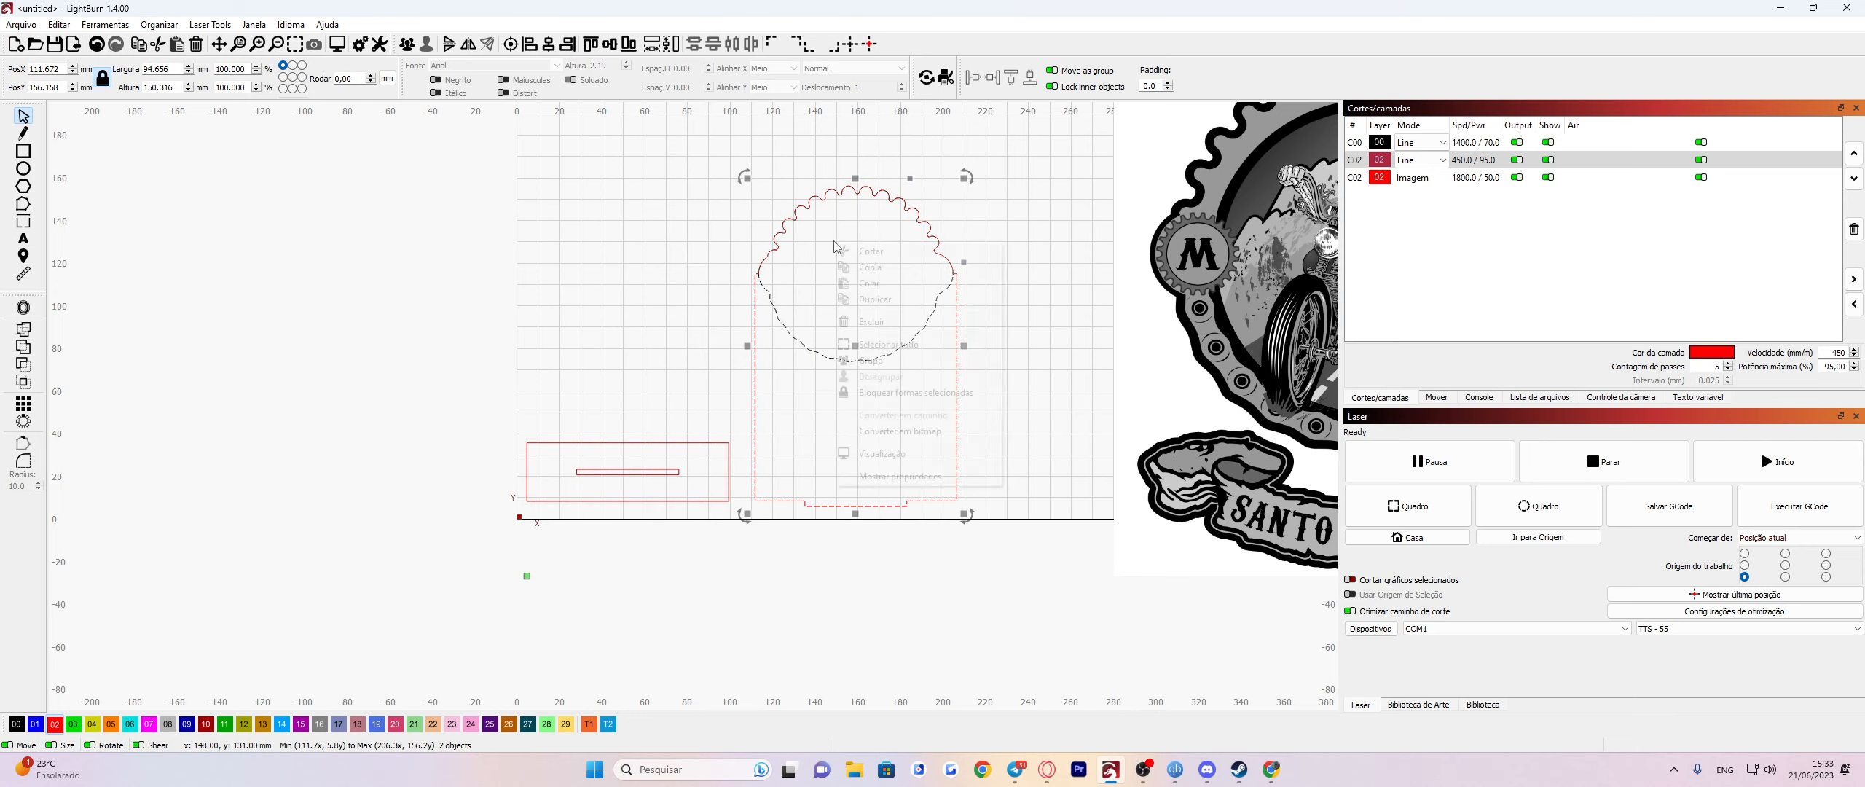
pyautogui.click(874, 361)
pyautogui.click(876, 367)
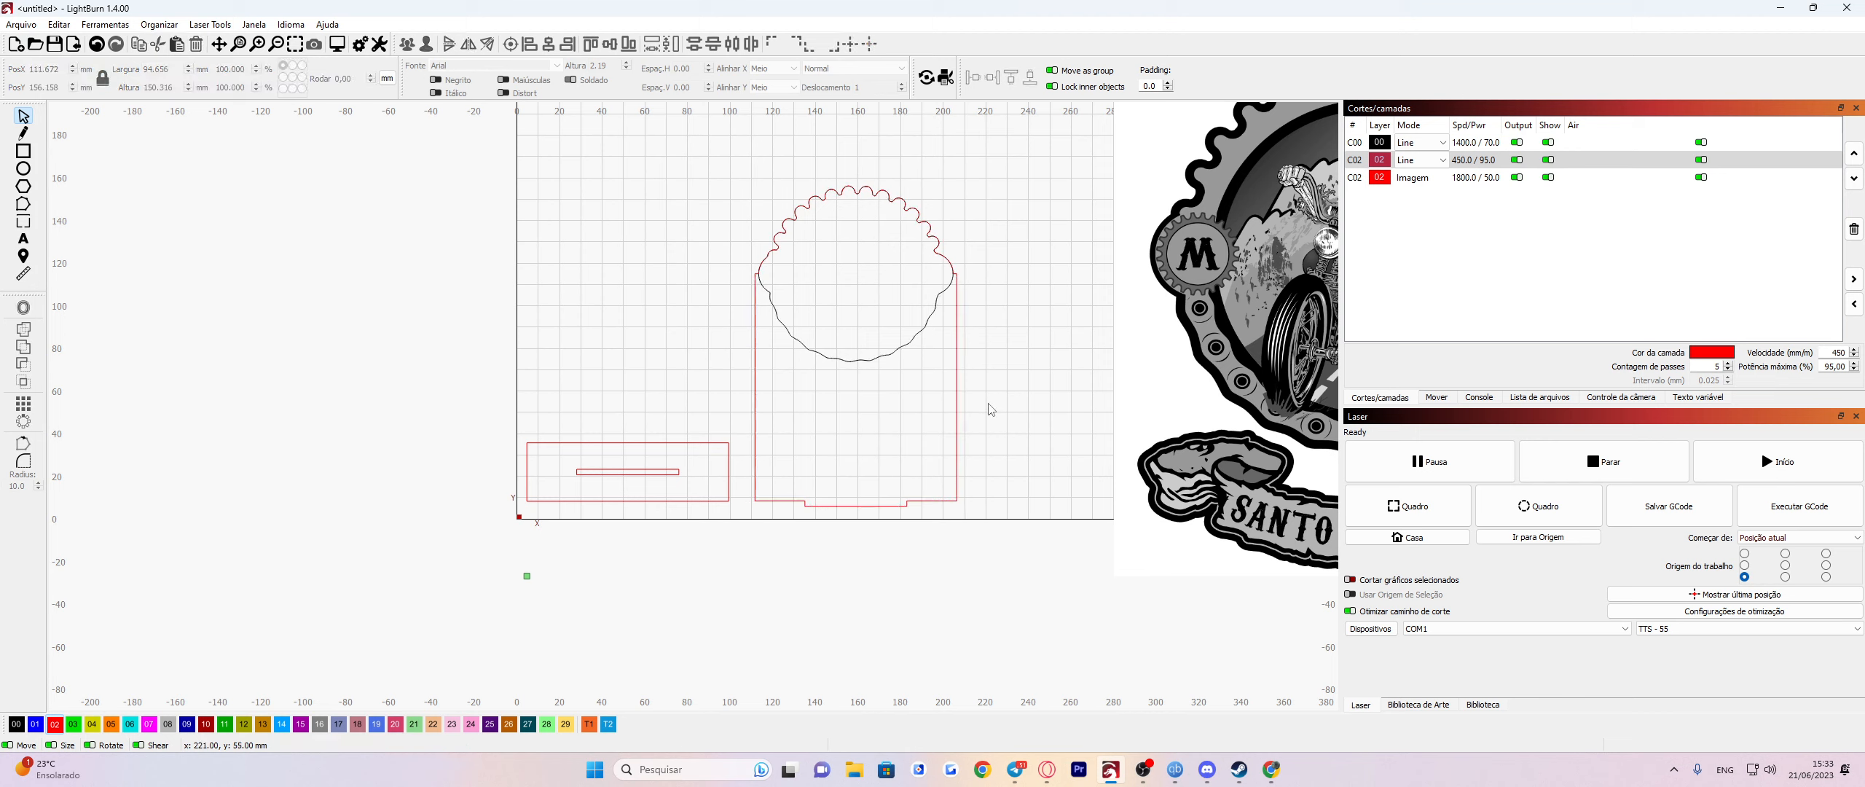
# Ungroup the arched outline and the round contour and clear the selection.
pyautogui.click(853, 295)
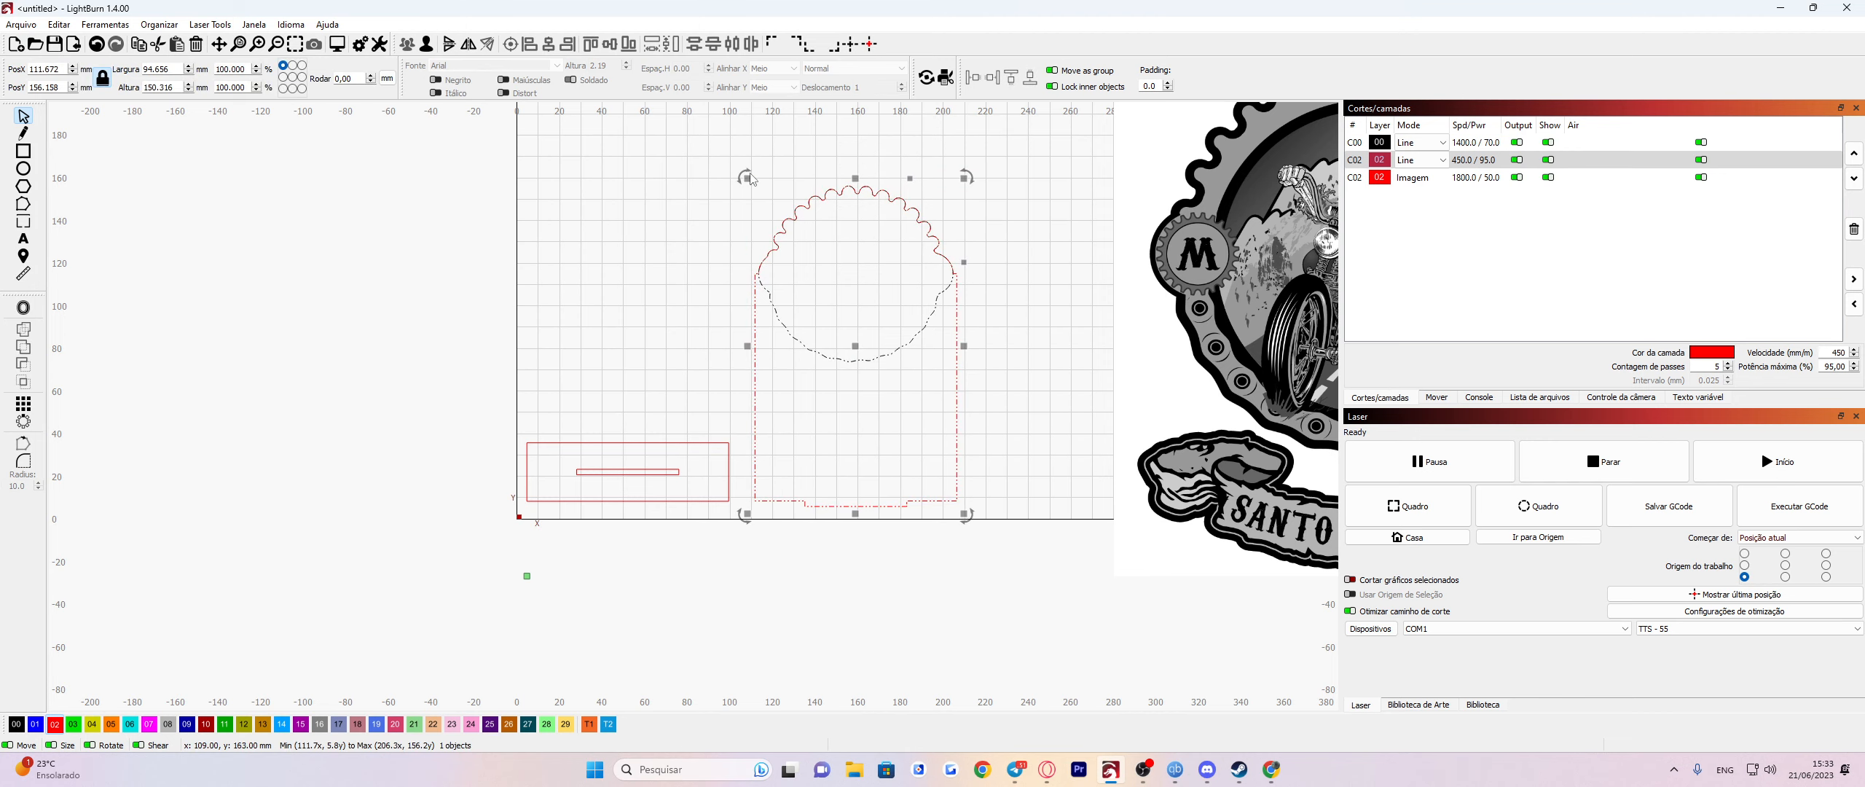
pyautogui.rightClick(853, 292)
pyautogui.click(876, 427)
pyautogui.click(1002, 531)
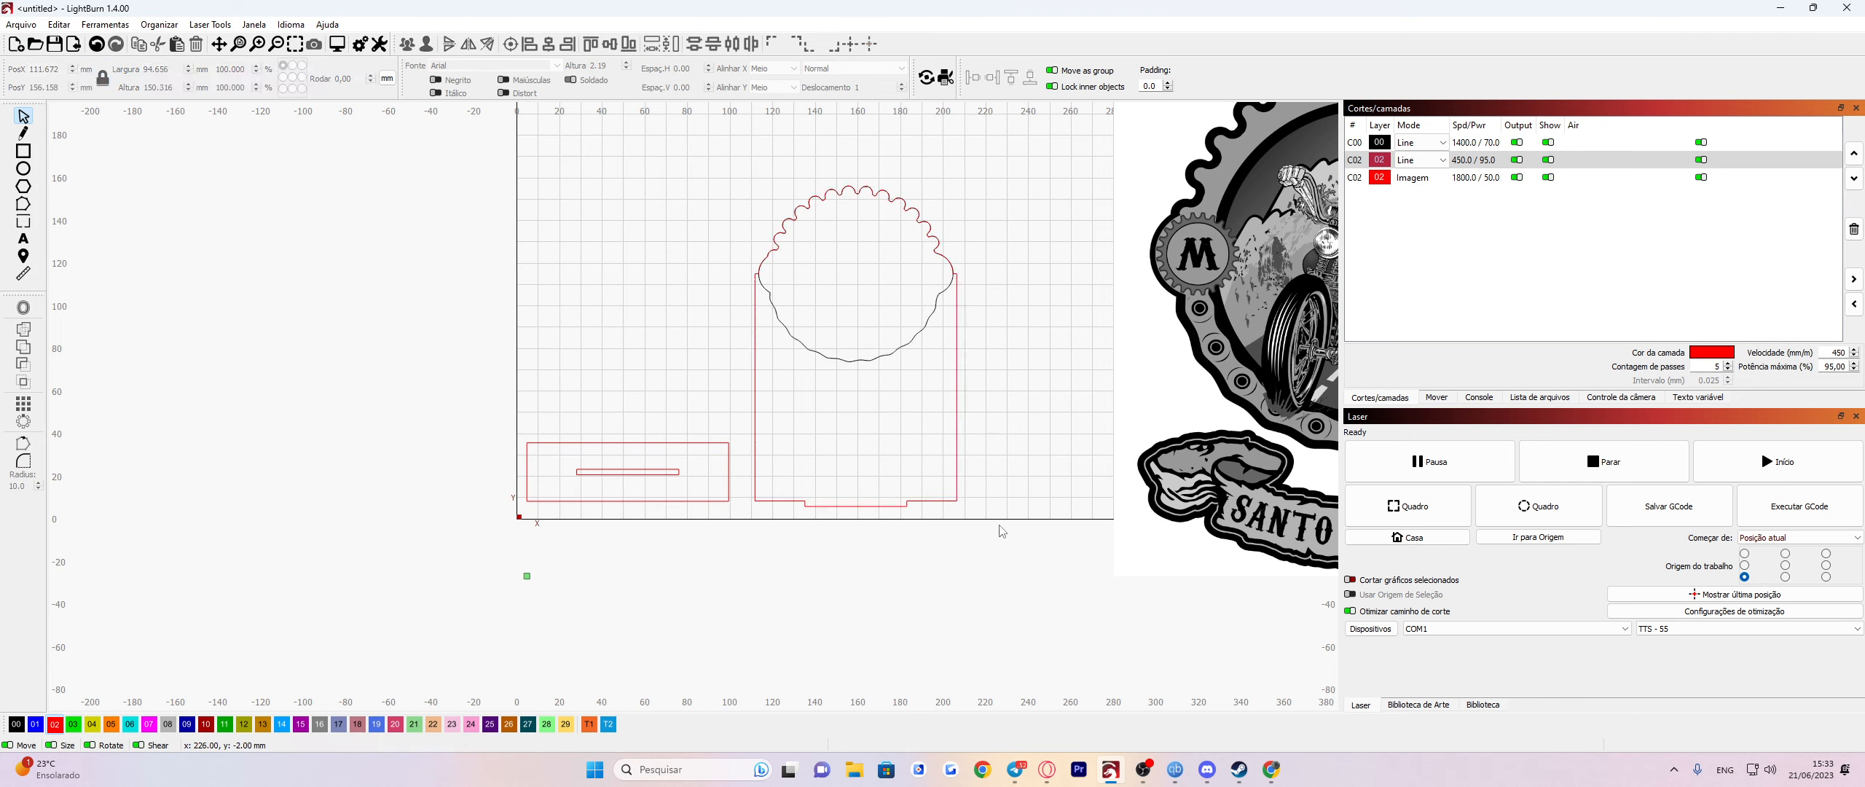
# Select the base rectangle, its slot, the arched outline and the round contour together, leaving out the artwork image.
pyautogui.click(957, 463)
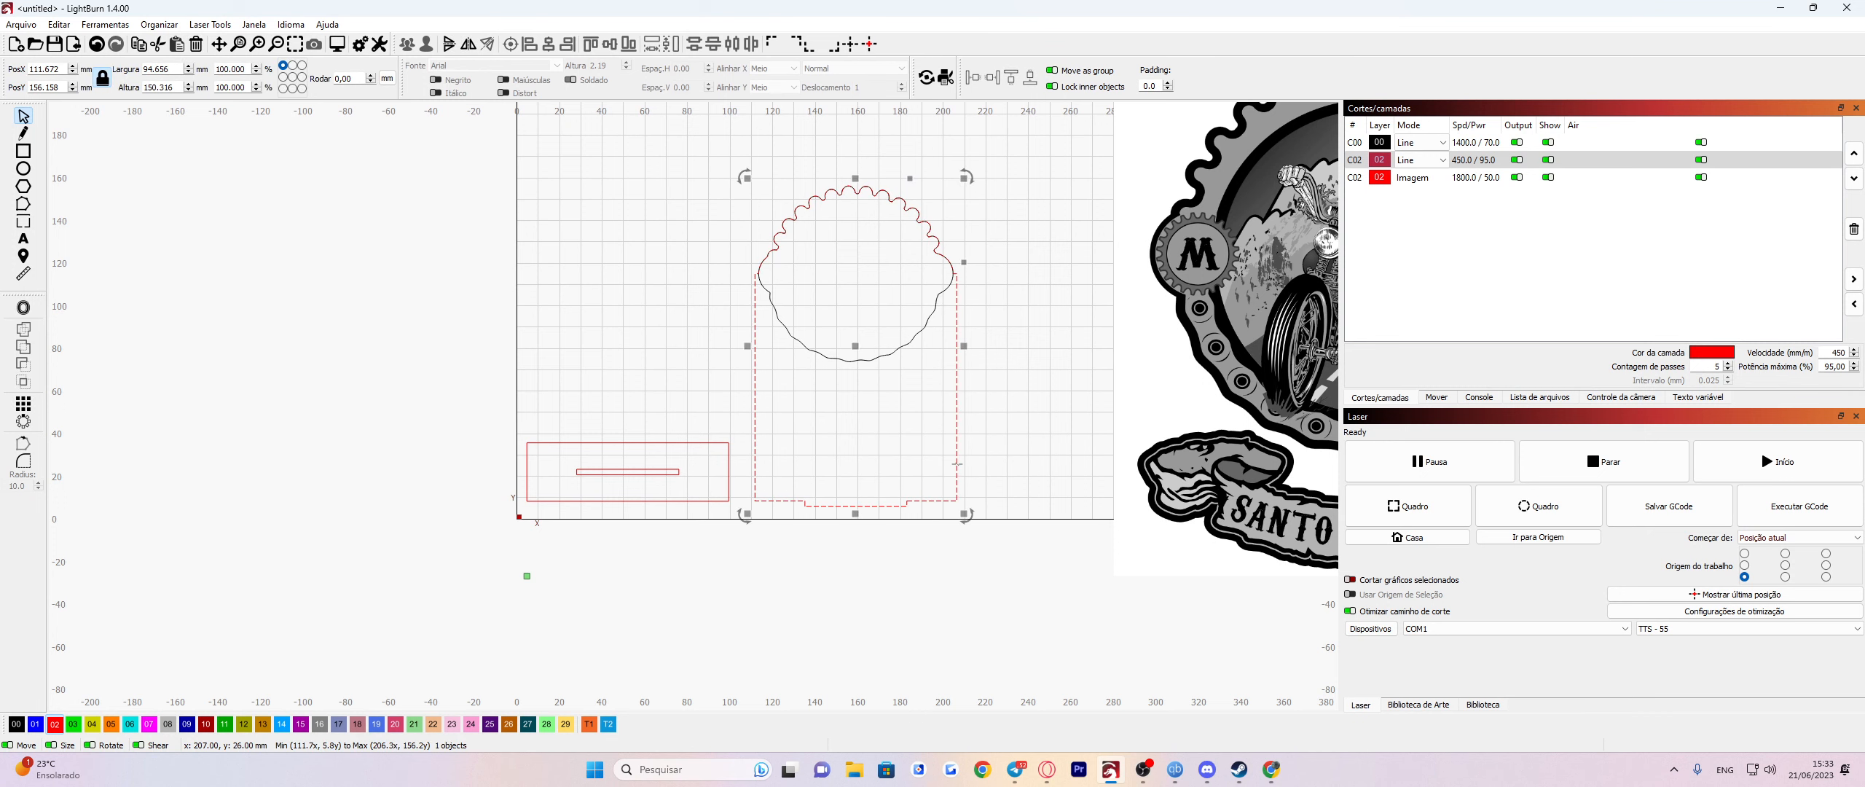
pyautogui.click(891, 354)
pyautogui.scroll(-3, 934, 493)
pyautogui.click(1047, 503)
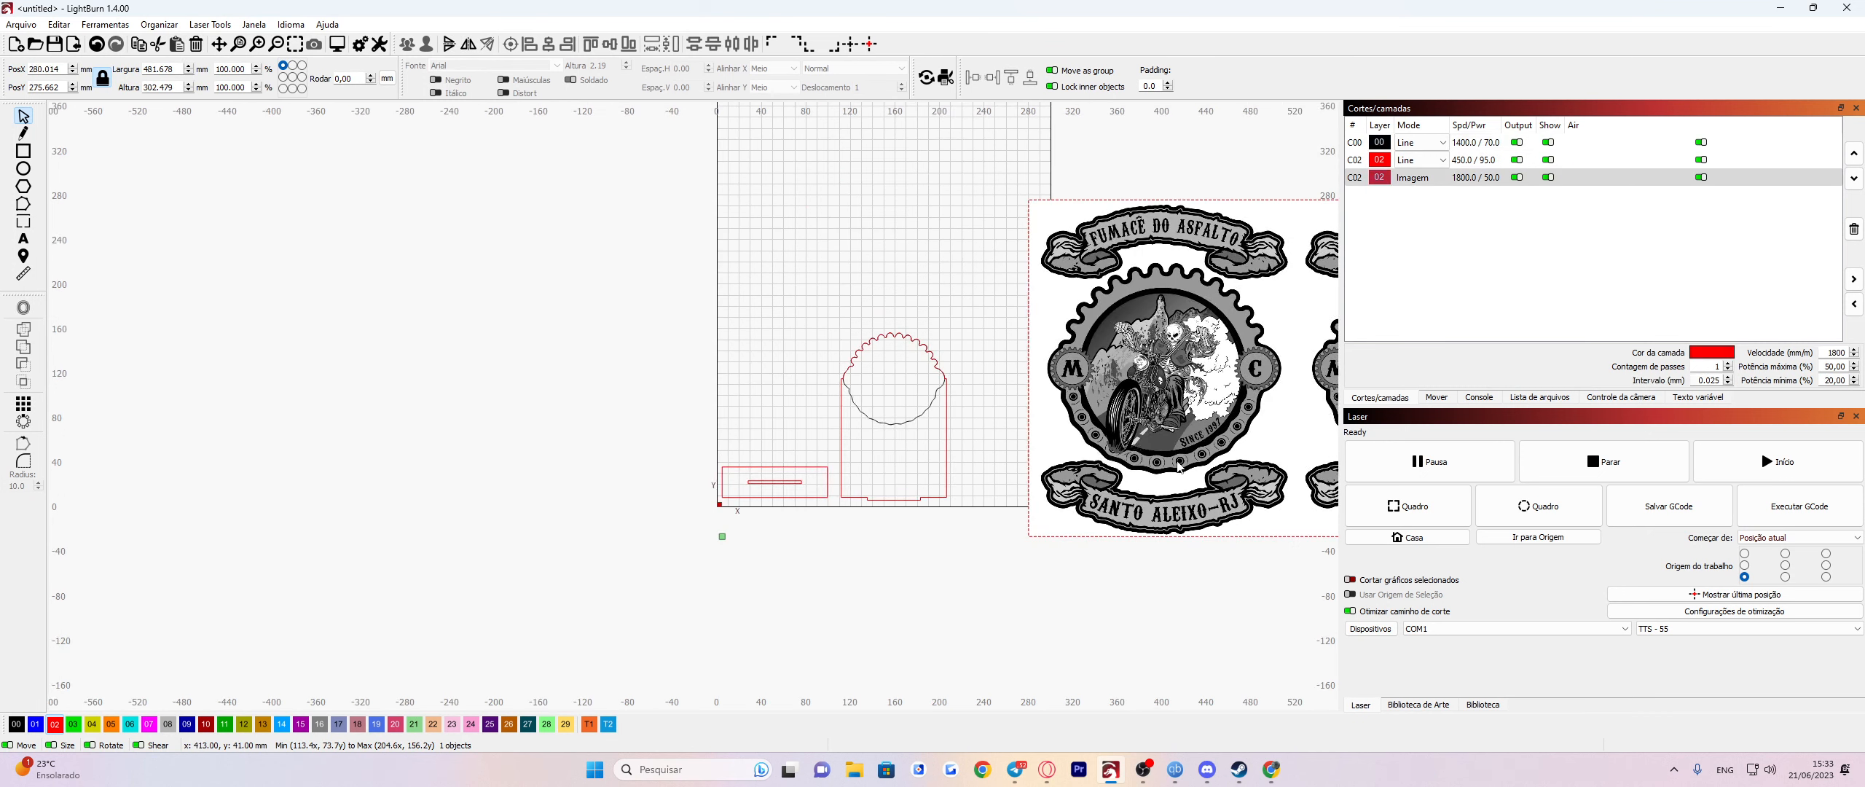
pyautogui.moveTo(979, 535); pyautogui.dragTo(995, 418)
pyautogui.moveTo(1011, 575); pyautogui.dragTo(655, 299)
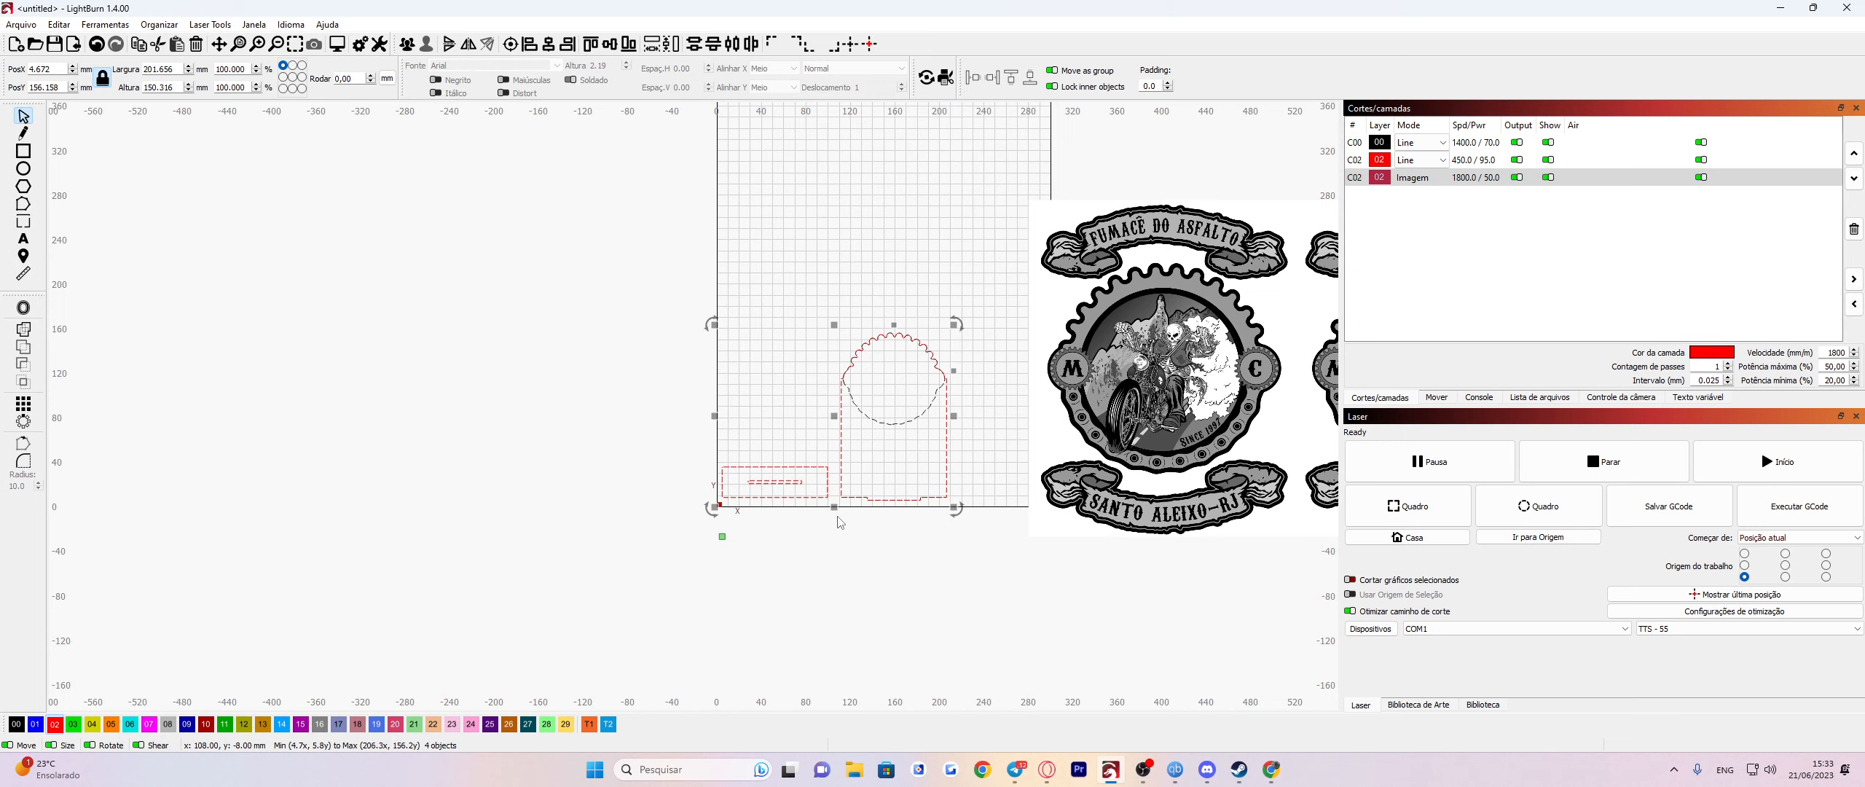
# Reselect the base rectangle, slot, arched outline and round contour, and try distributing them vertically by centres and with even spacing.
pyautogui.scroll(3, 837, 521)
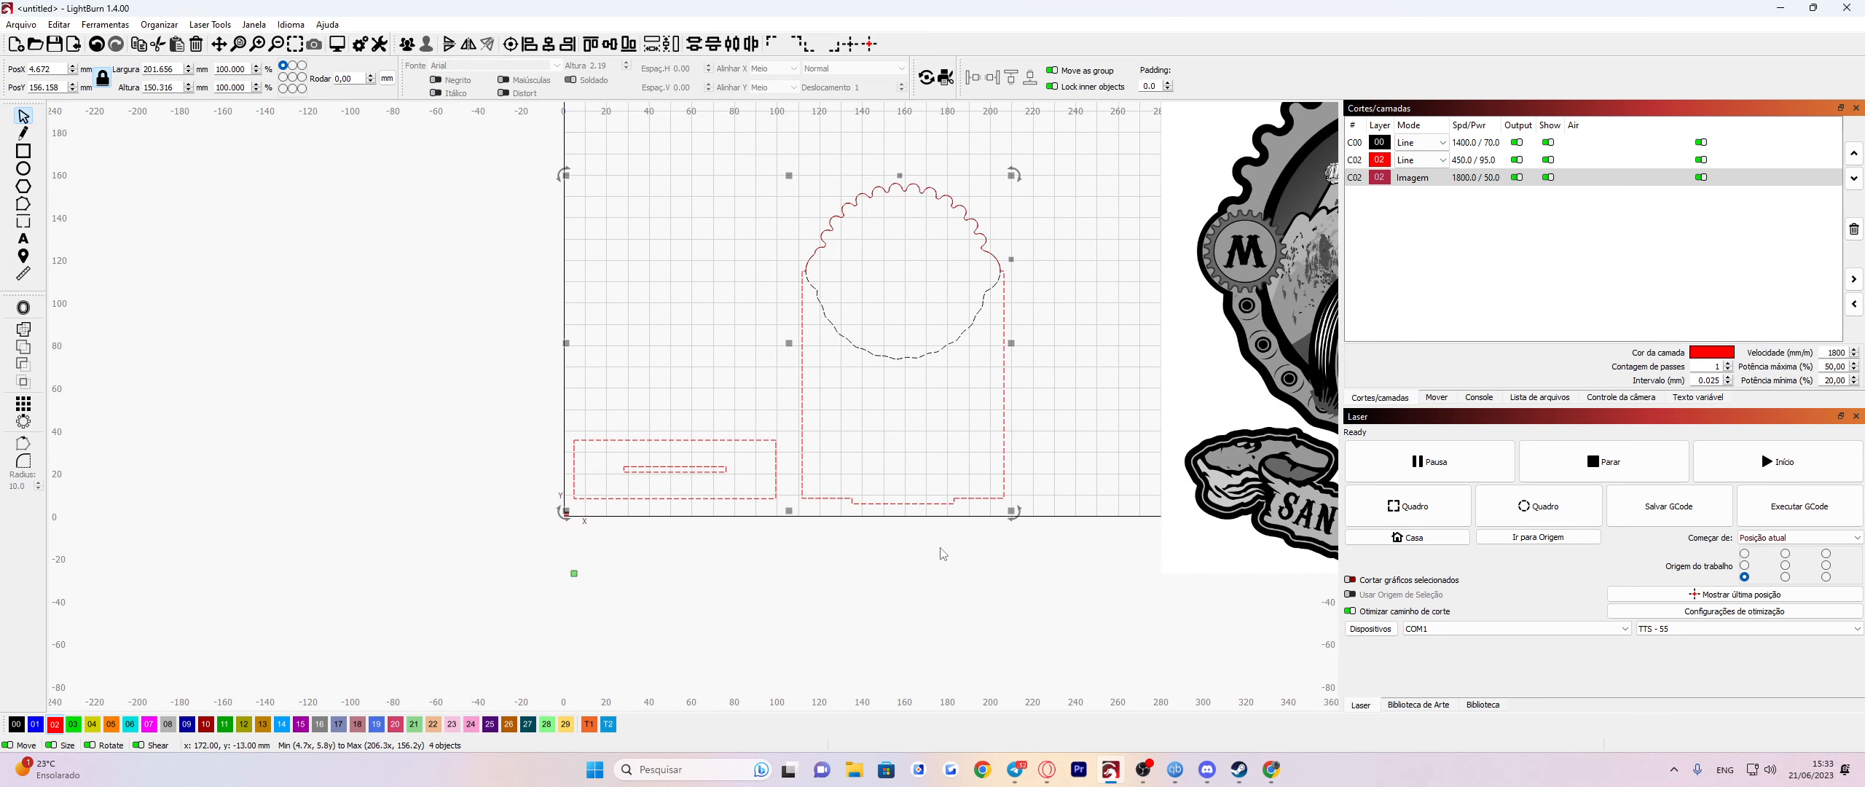
pyautogui.moveTo(1062, 552); pyautogui.dragTo(797, 176)
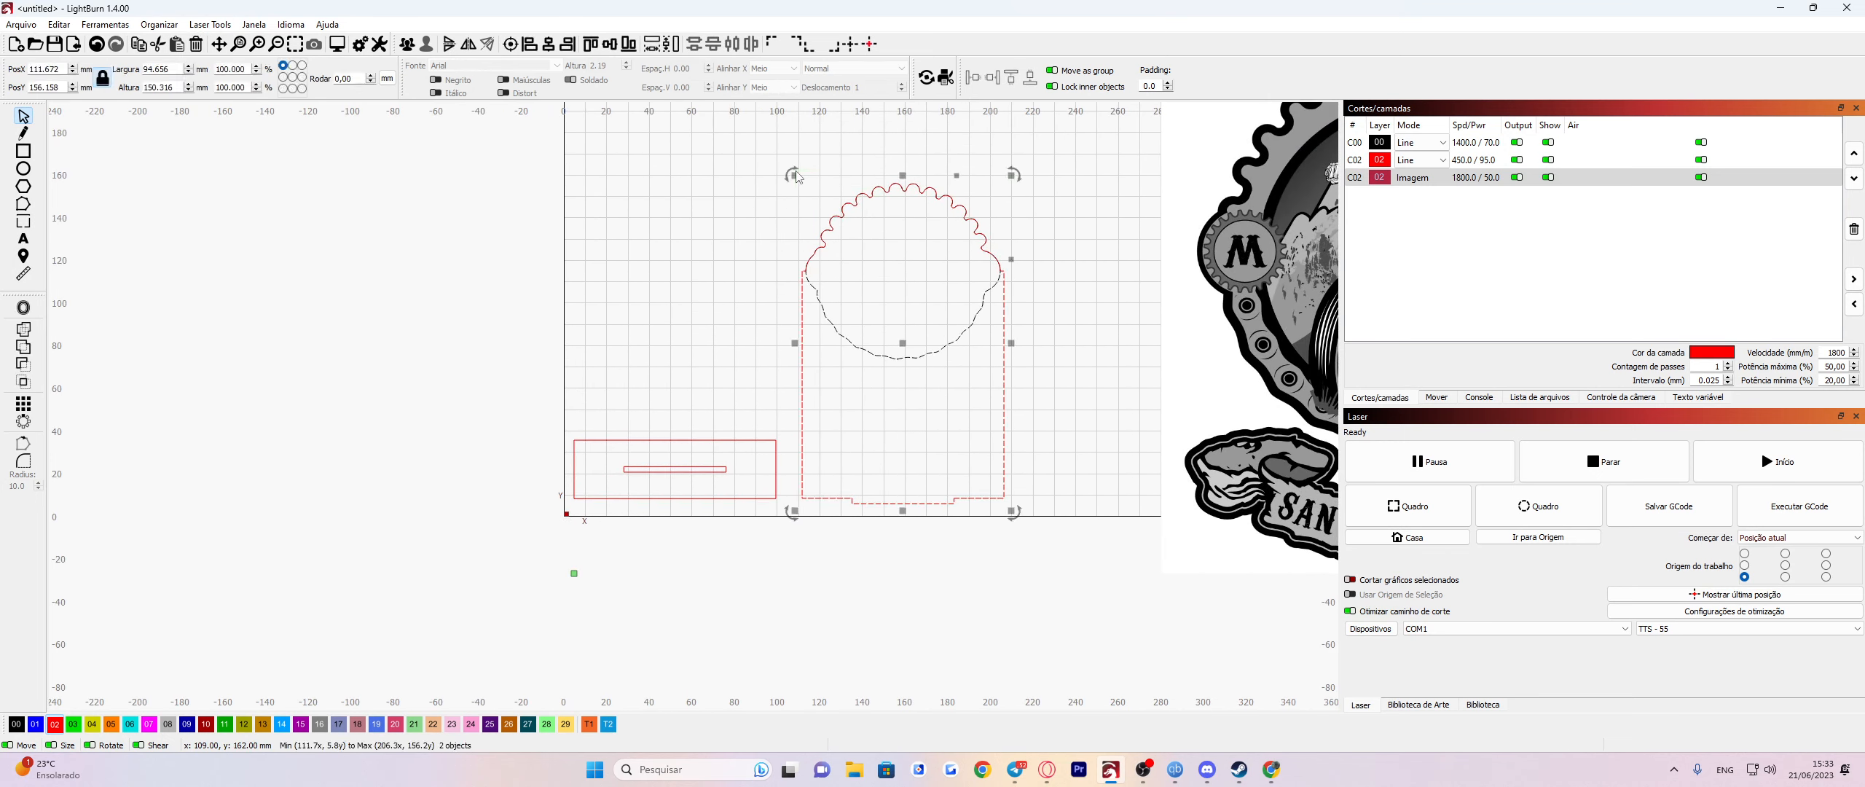
pyautogui.click(666, 316)
pyautogui.moveTo(557, 349); pyautogui.dragTo(775, 526)
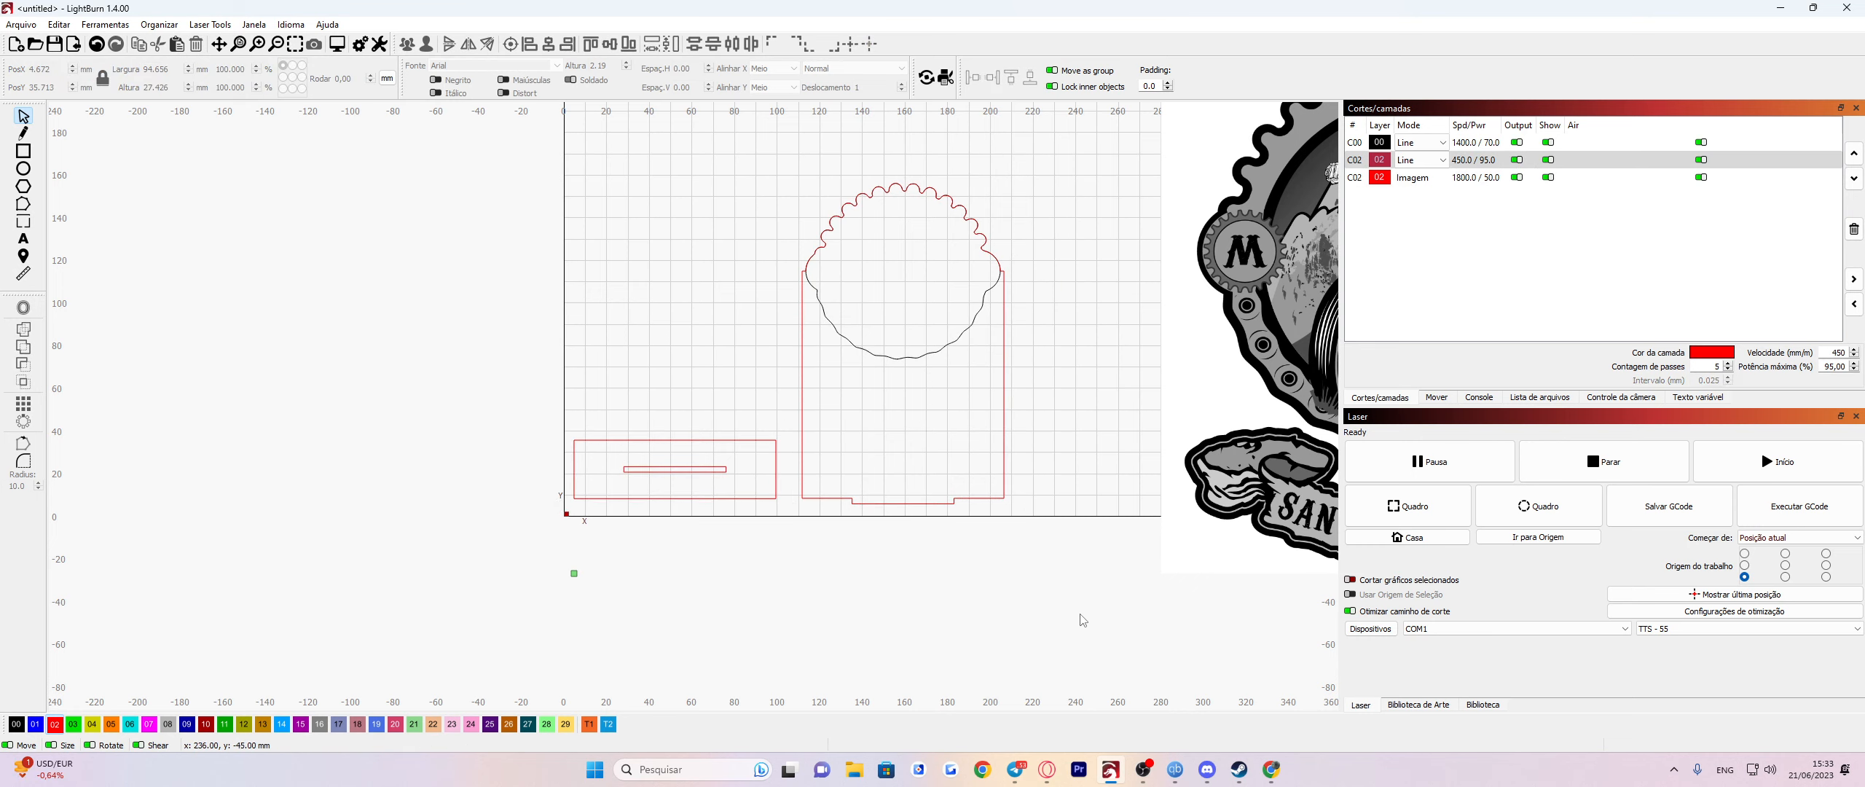
pyautogui.moveTo(1082, 620); pyautogui.dragTo(447, 162)
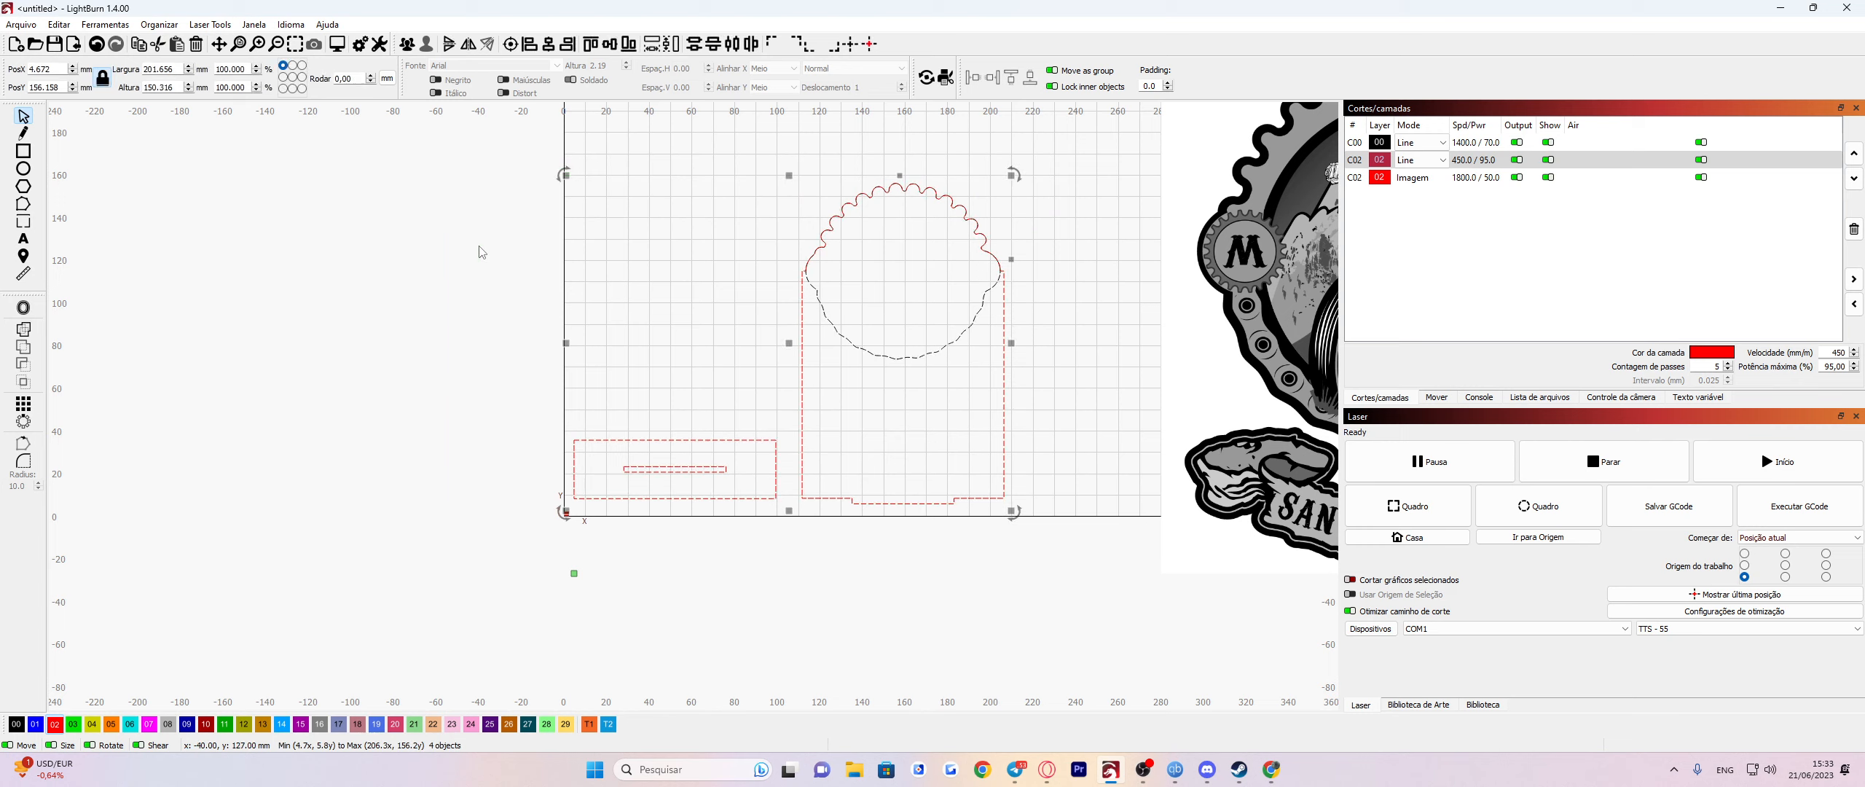
pyautogui.click(694, 45)
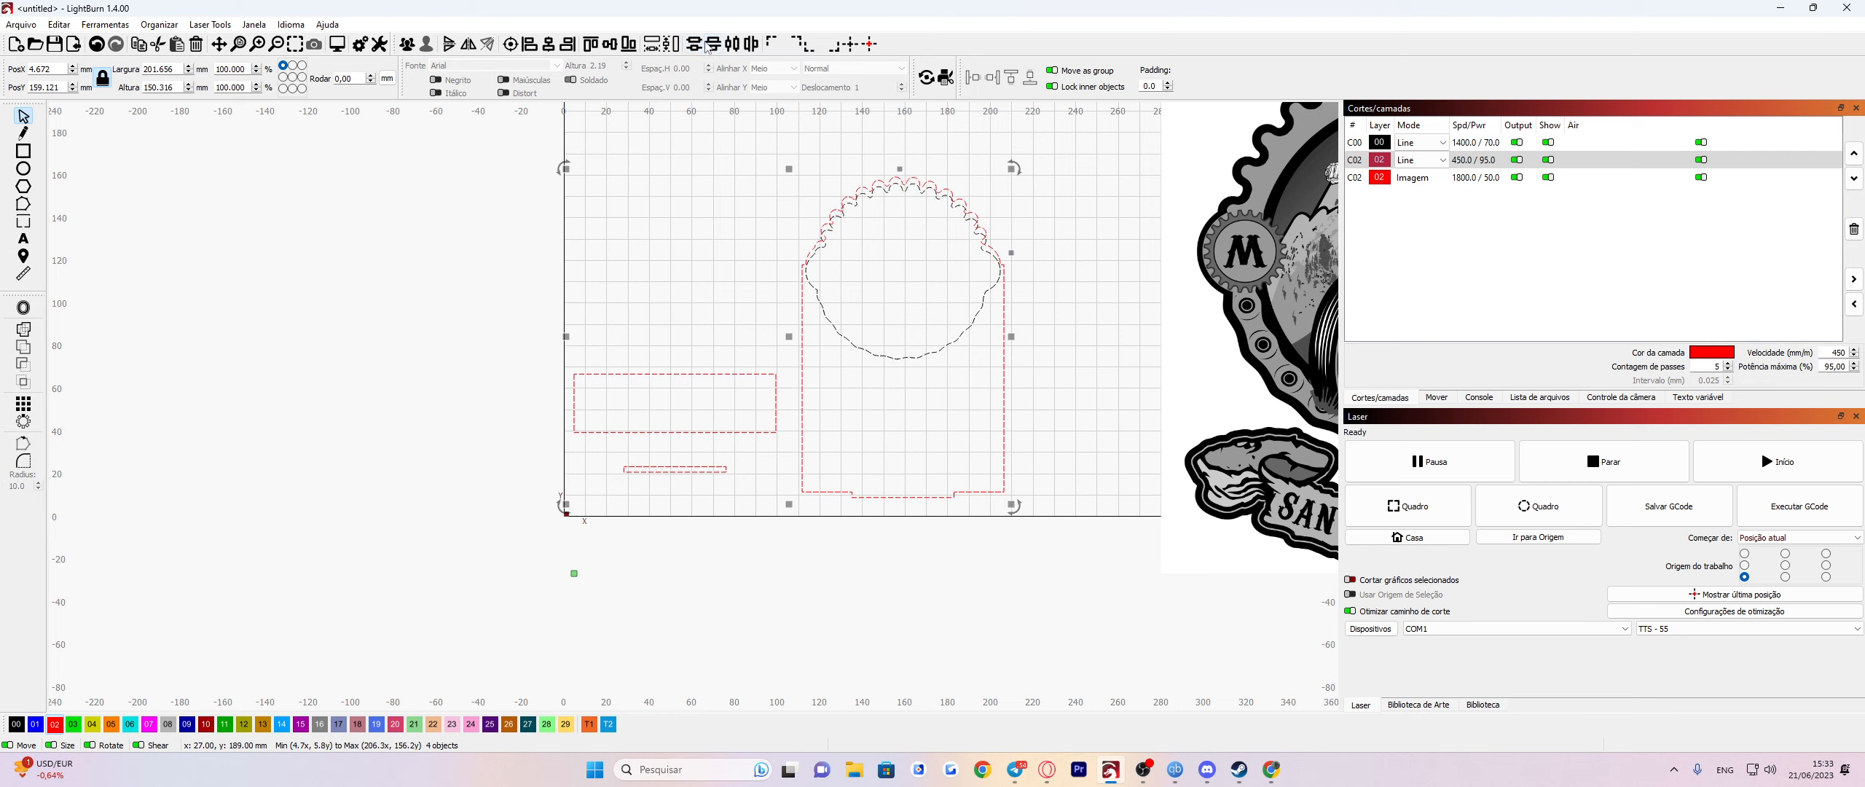
pyautogui.click(714, 45)
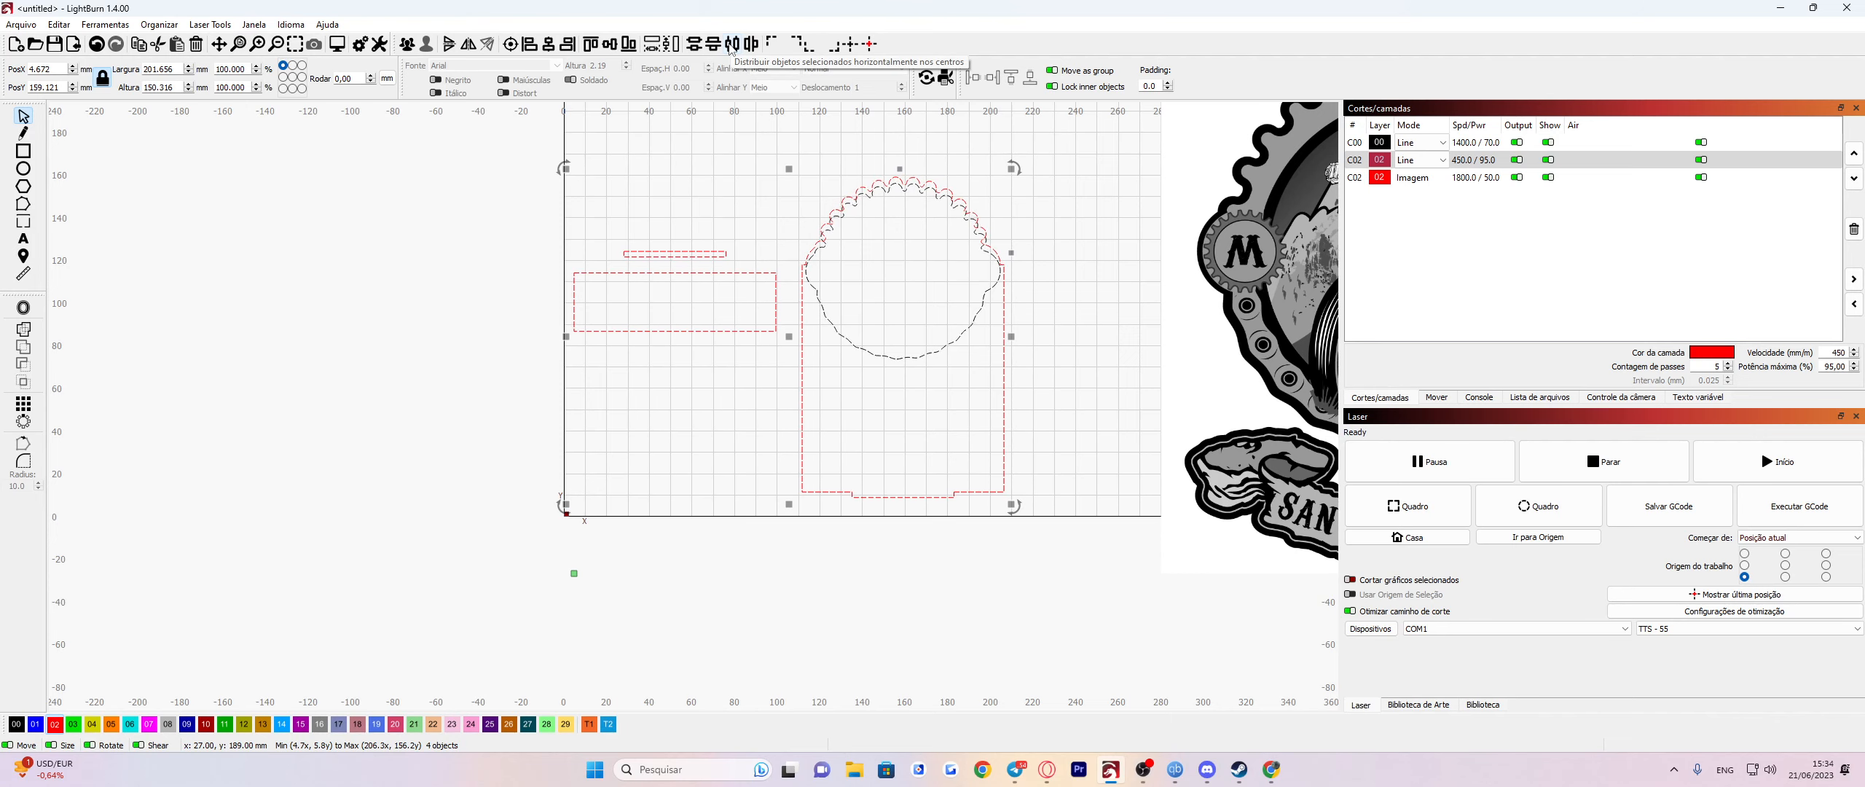
# Try distributing the four shapes horizontally by centres and with even spacing, and undo all the distributions.
pyautogui.click(732, 45)
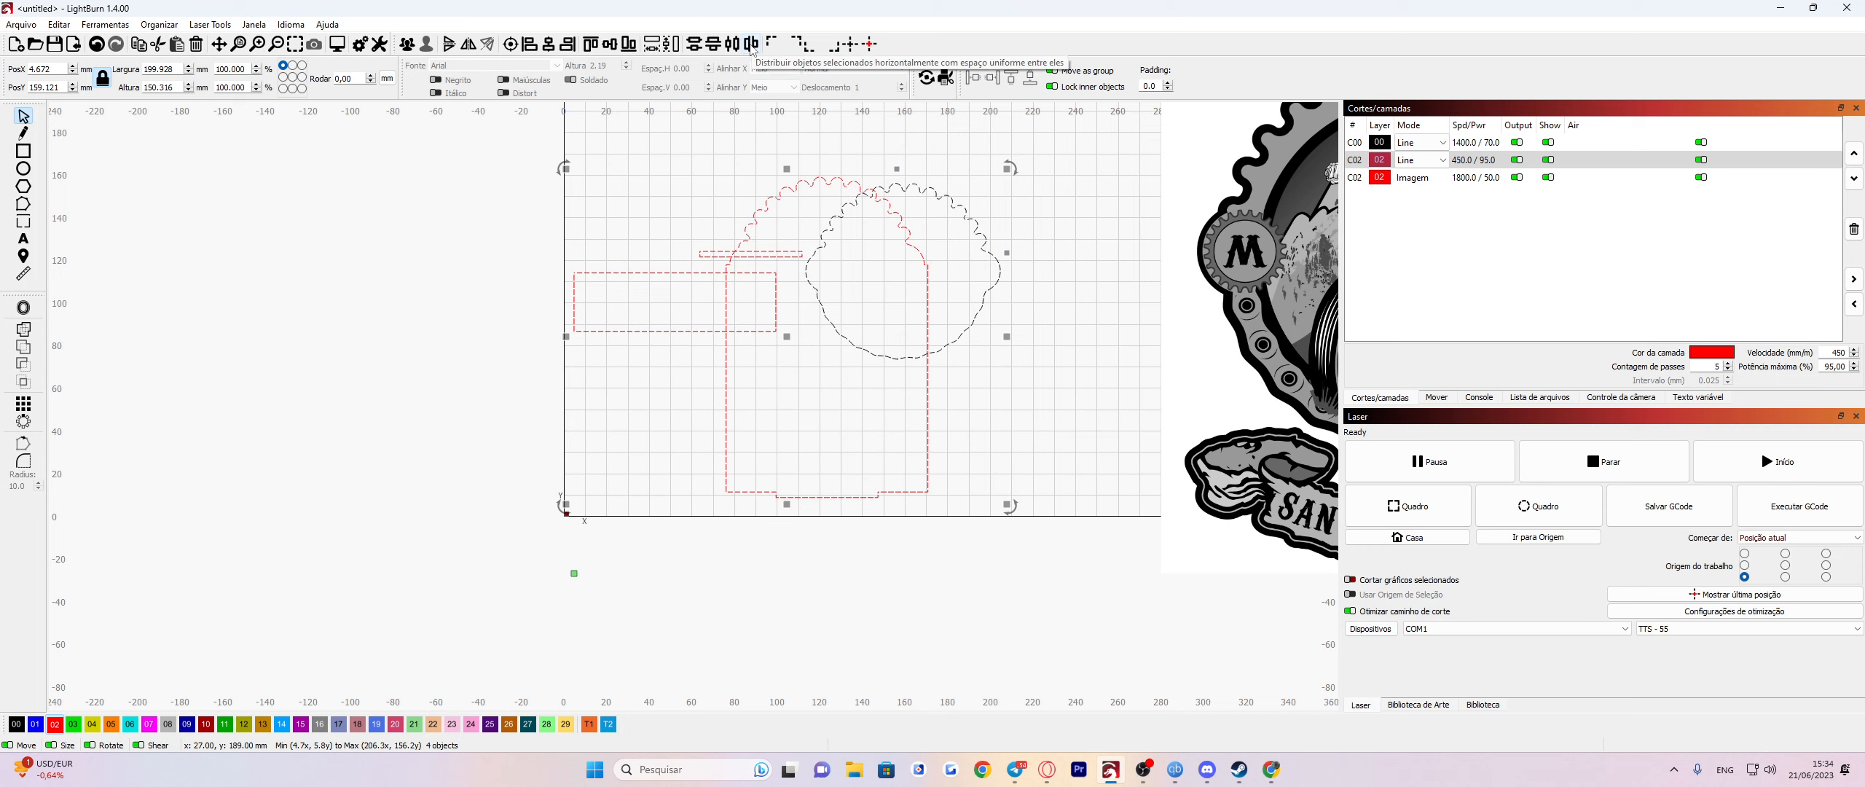
pyautogui.click(753, 45)
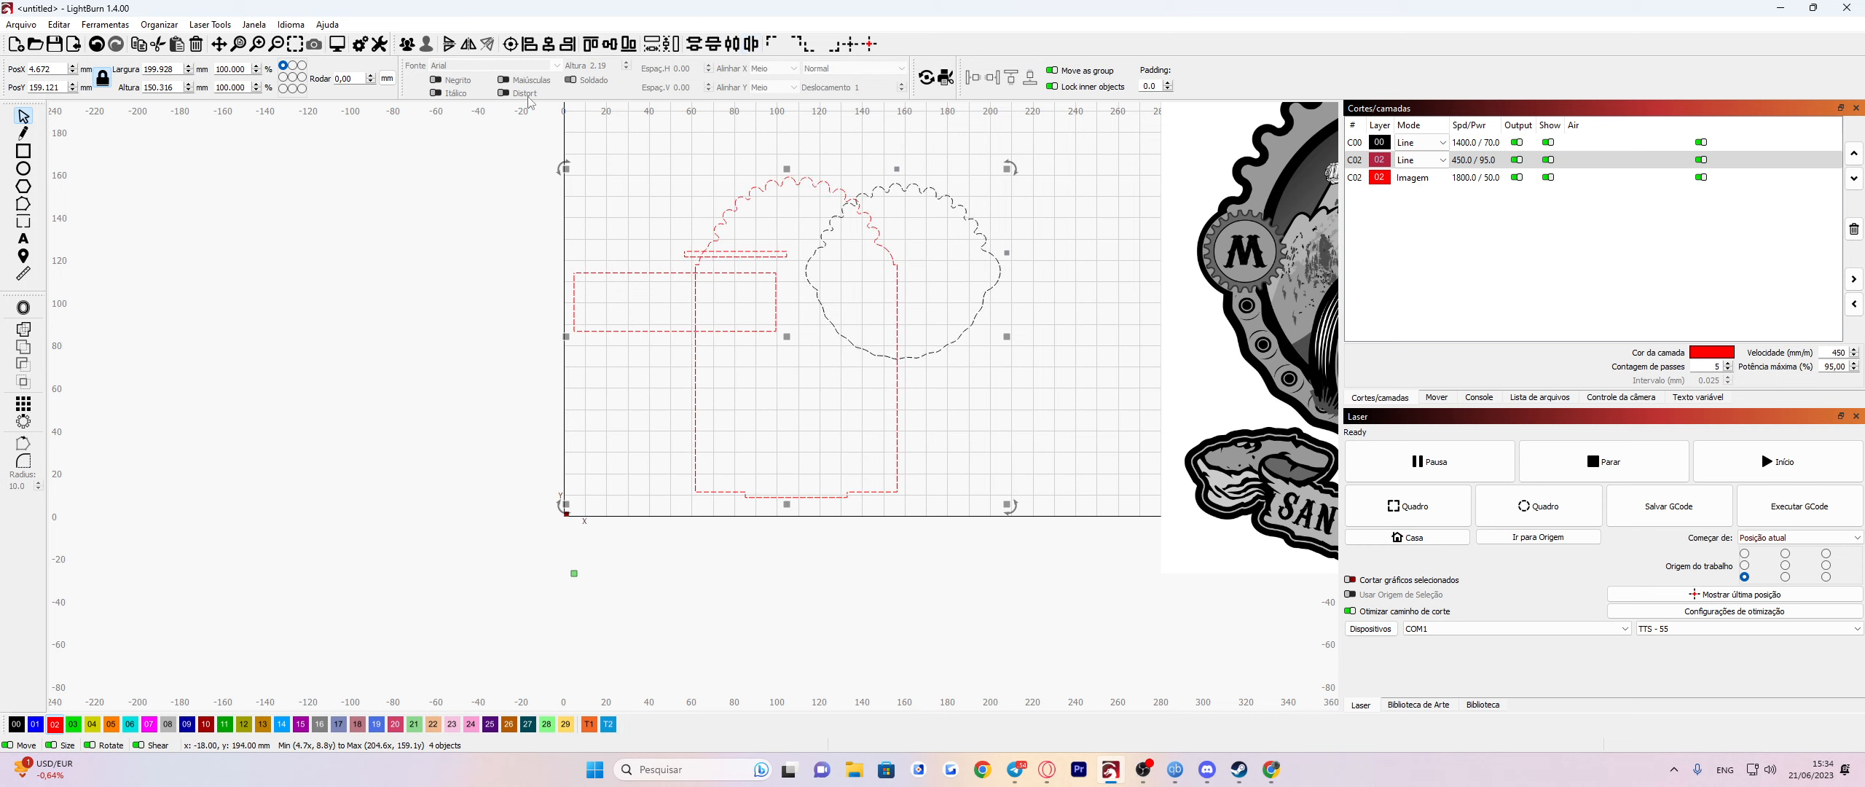
pyautogui.click(96, 45)
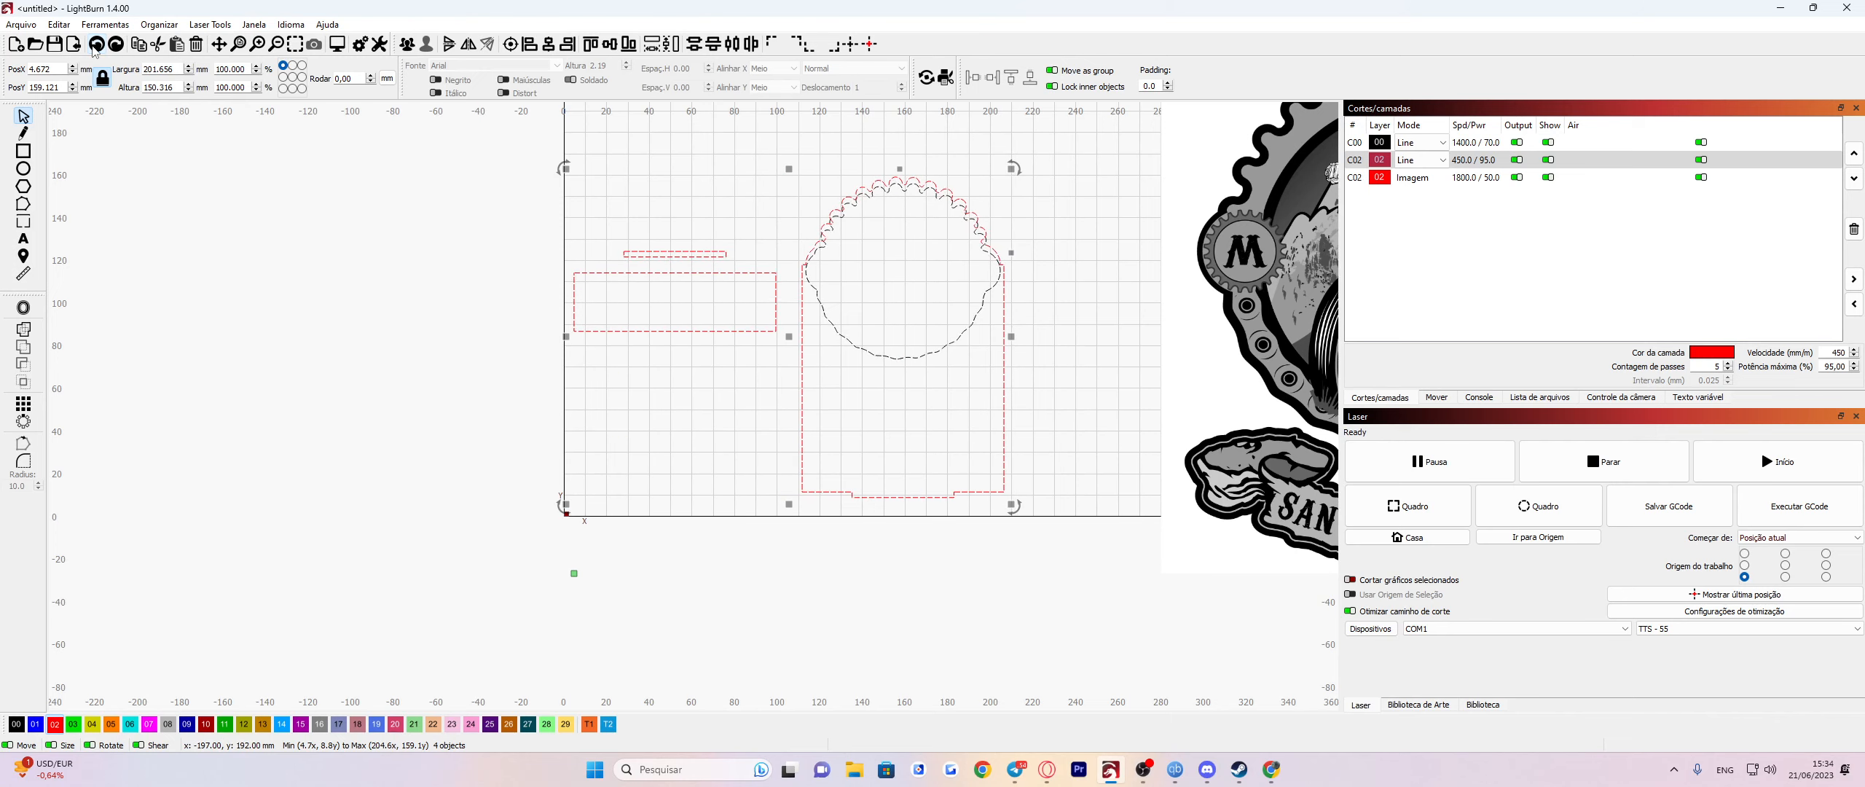
pyautogui.click(95, 46)
pyautogui.click(95, 46)
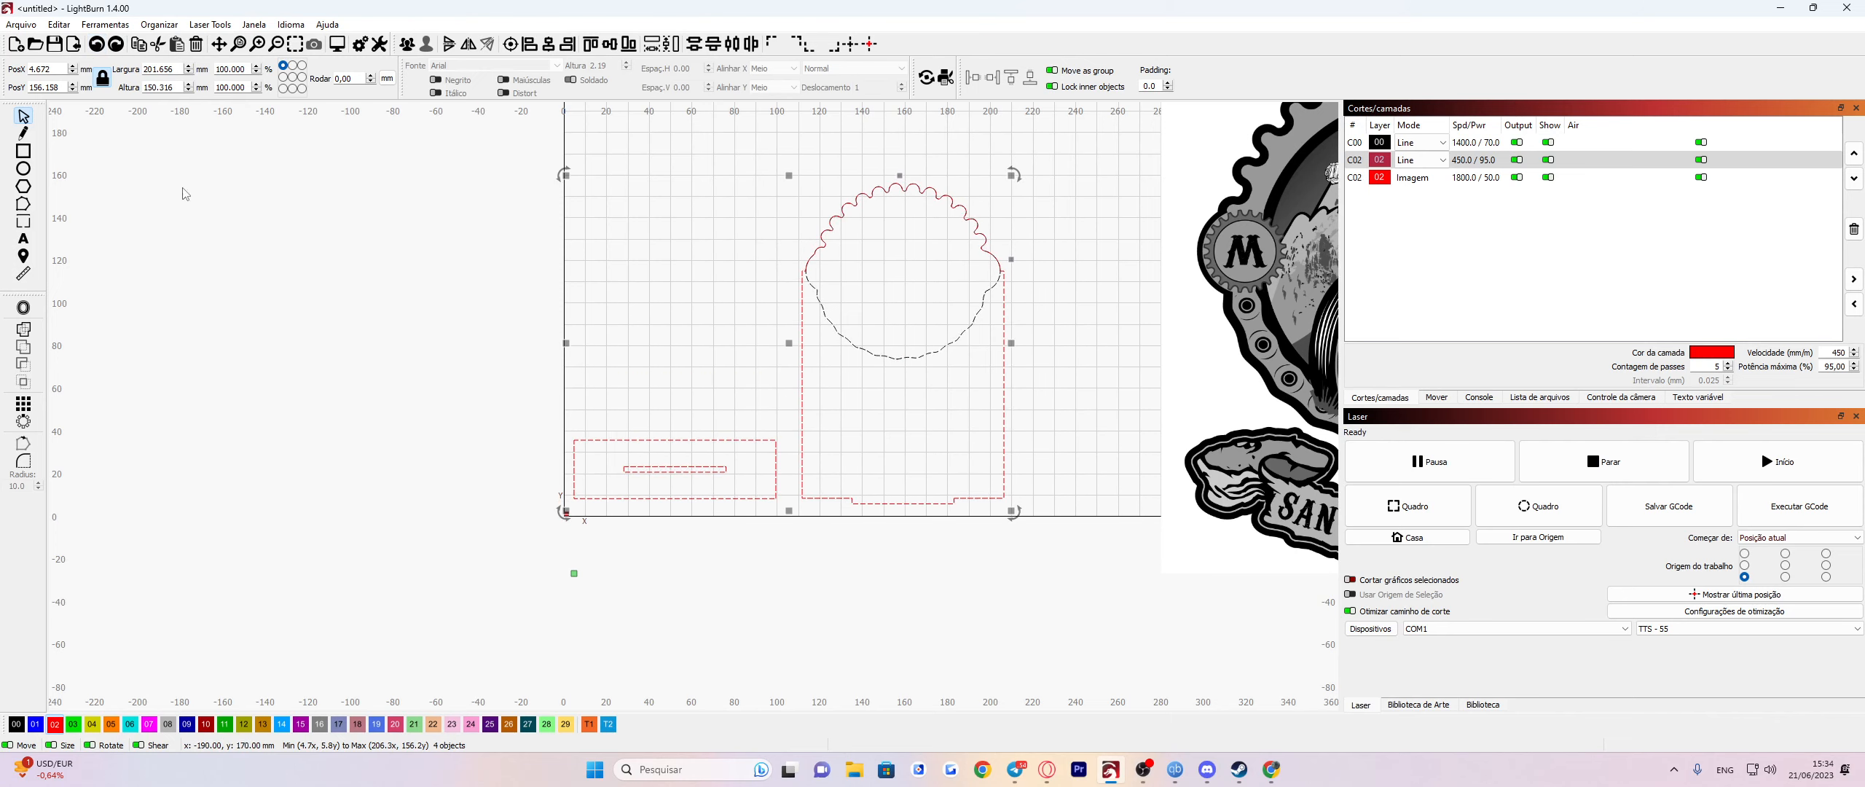
# Move the arched outline and round contour together into the empty space beside the work area, left of the origin.
pyautogui.click(474, 395)
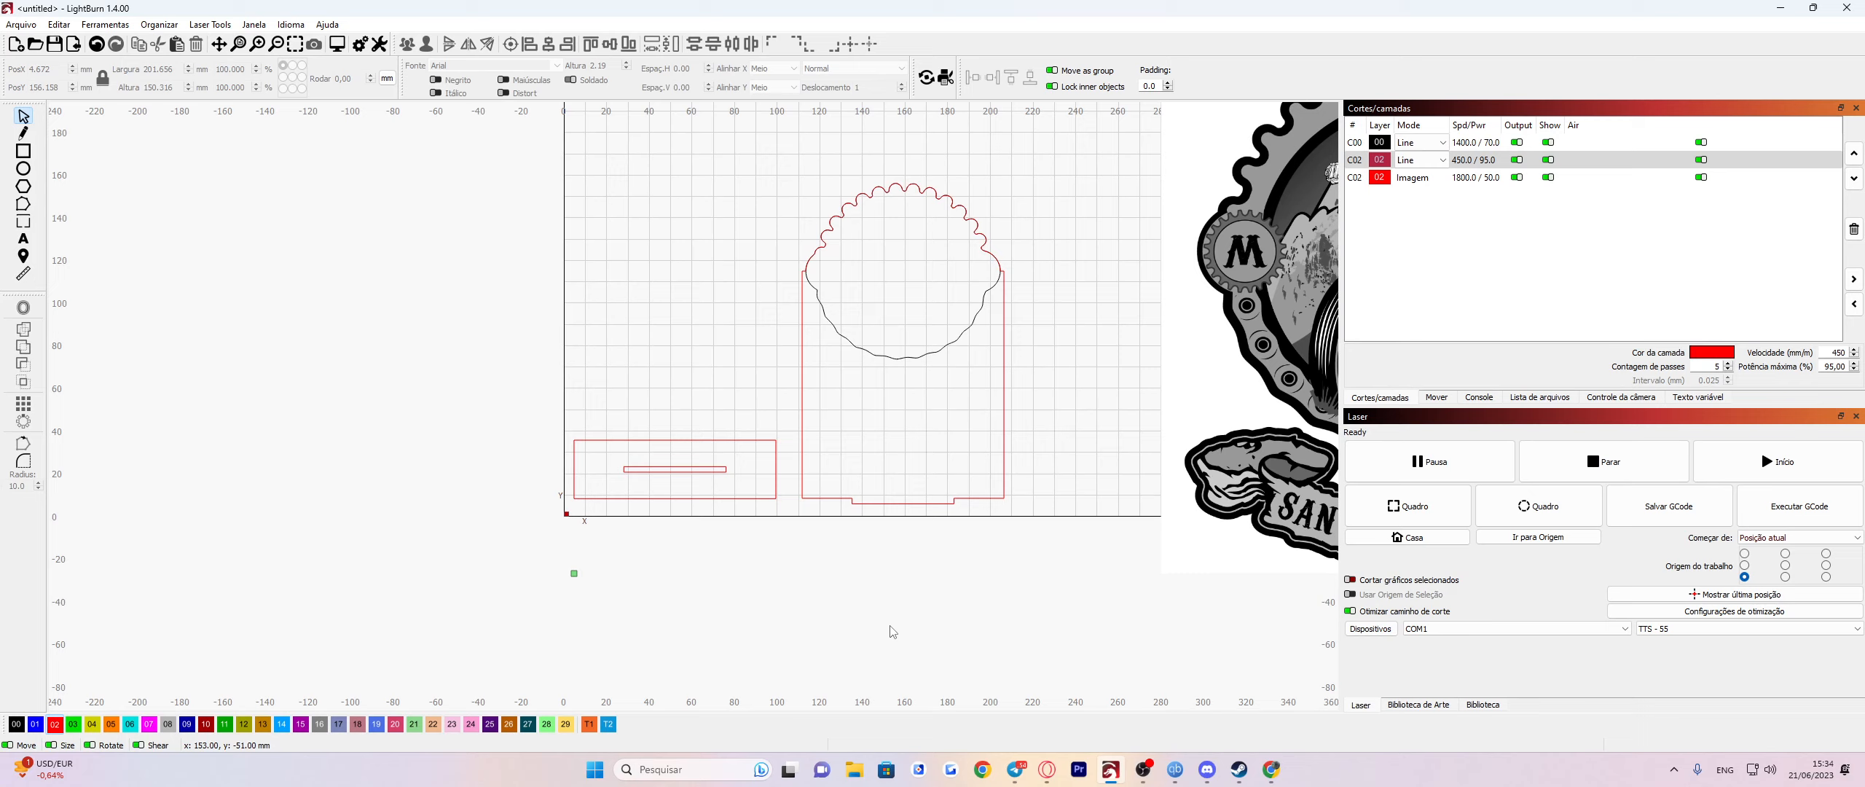
pyautogui.moveTo(779, 522)
pyautogui.mouseDown()
pyautogui.moveTo(745, 514)
pyautogui.moveTo(1056, 592)
pyautogui.moveTo(514, 182)
pyautogui.mouseUp()
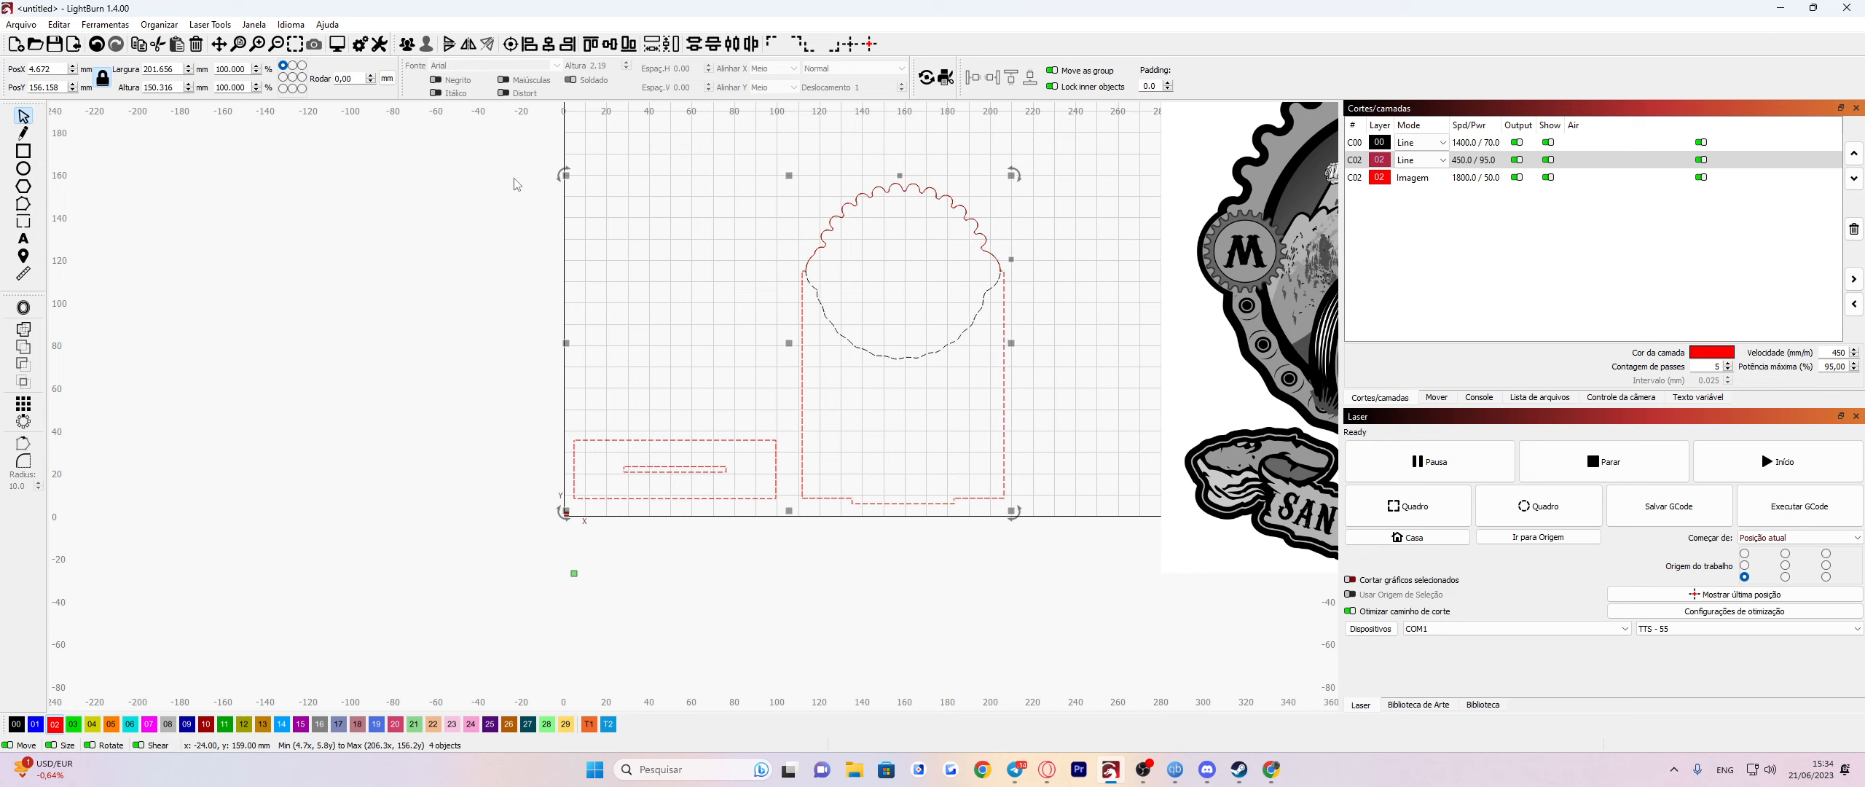
pyautogui.moveTo(1053, 550); pyautogui.dragTo(796, 152)
pyautogui.moveTo(902, 342); pyautogui.dragTo(297, 360)
pyautogui.click(805, 609)
# Create a grid array of the base rectangle and its slot with 2 columns and 2 rows.
pyautogui.moveTo(837, 594); pyautogui.dragTo(531, 389)
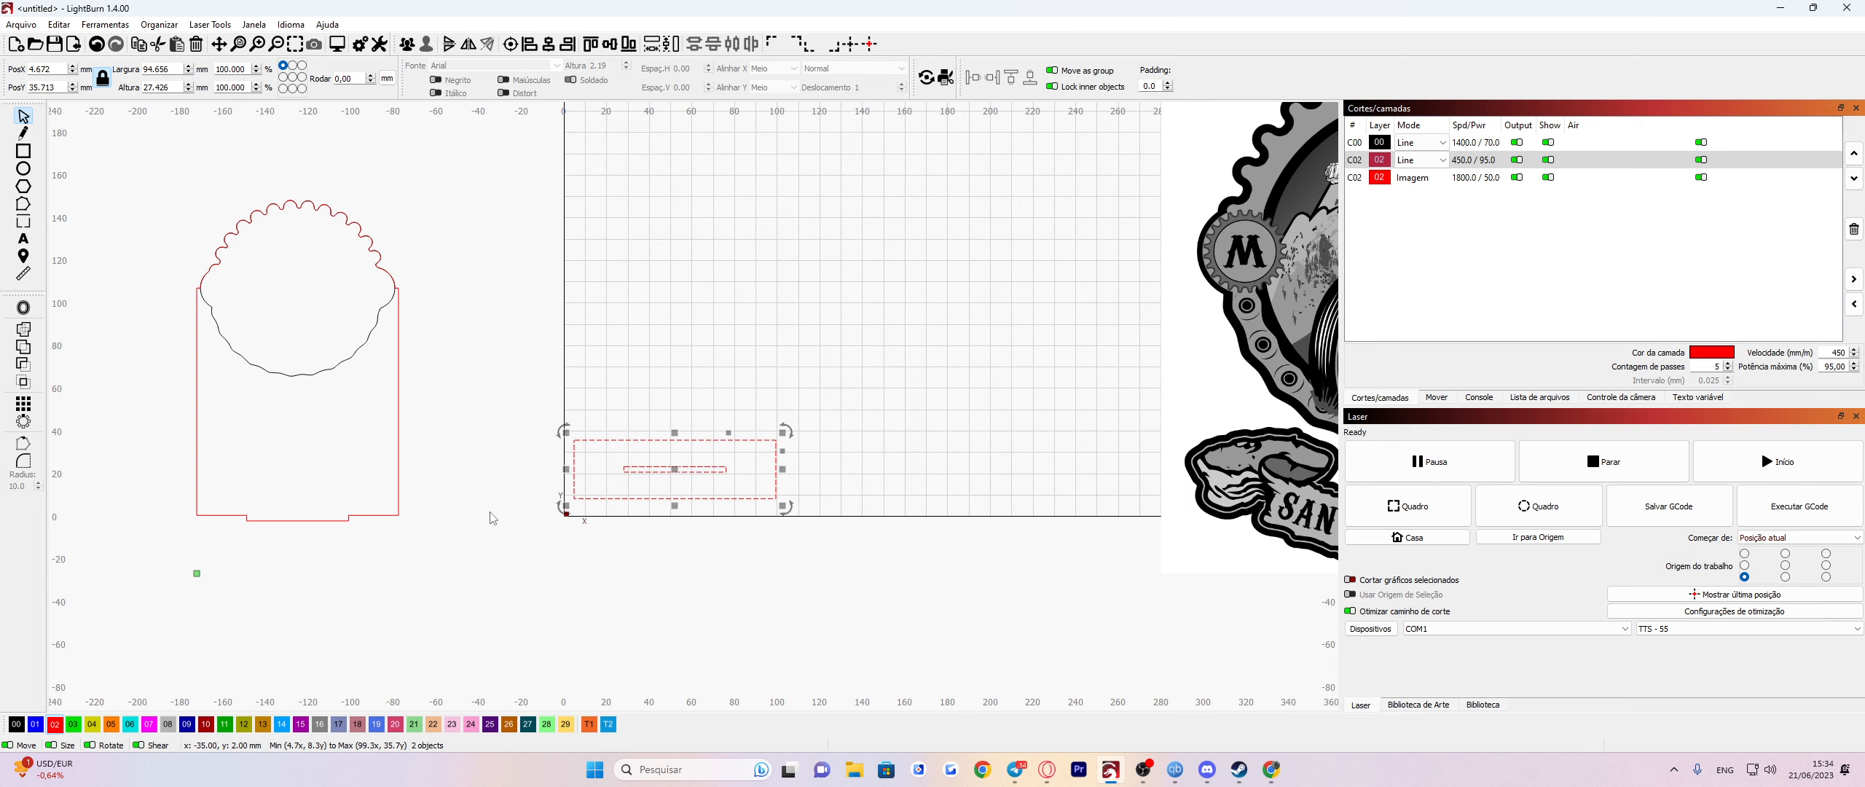
pyautogui.click(24, 404)
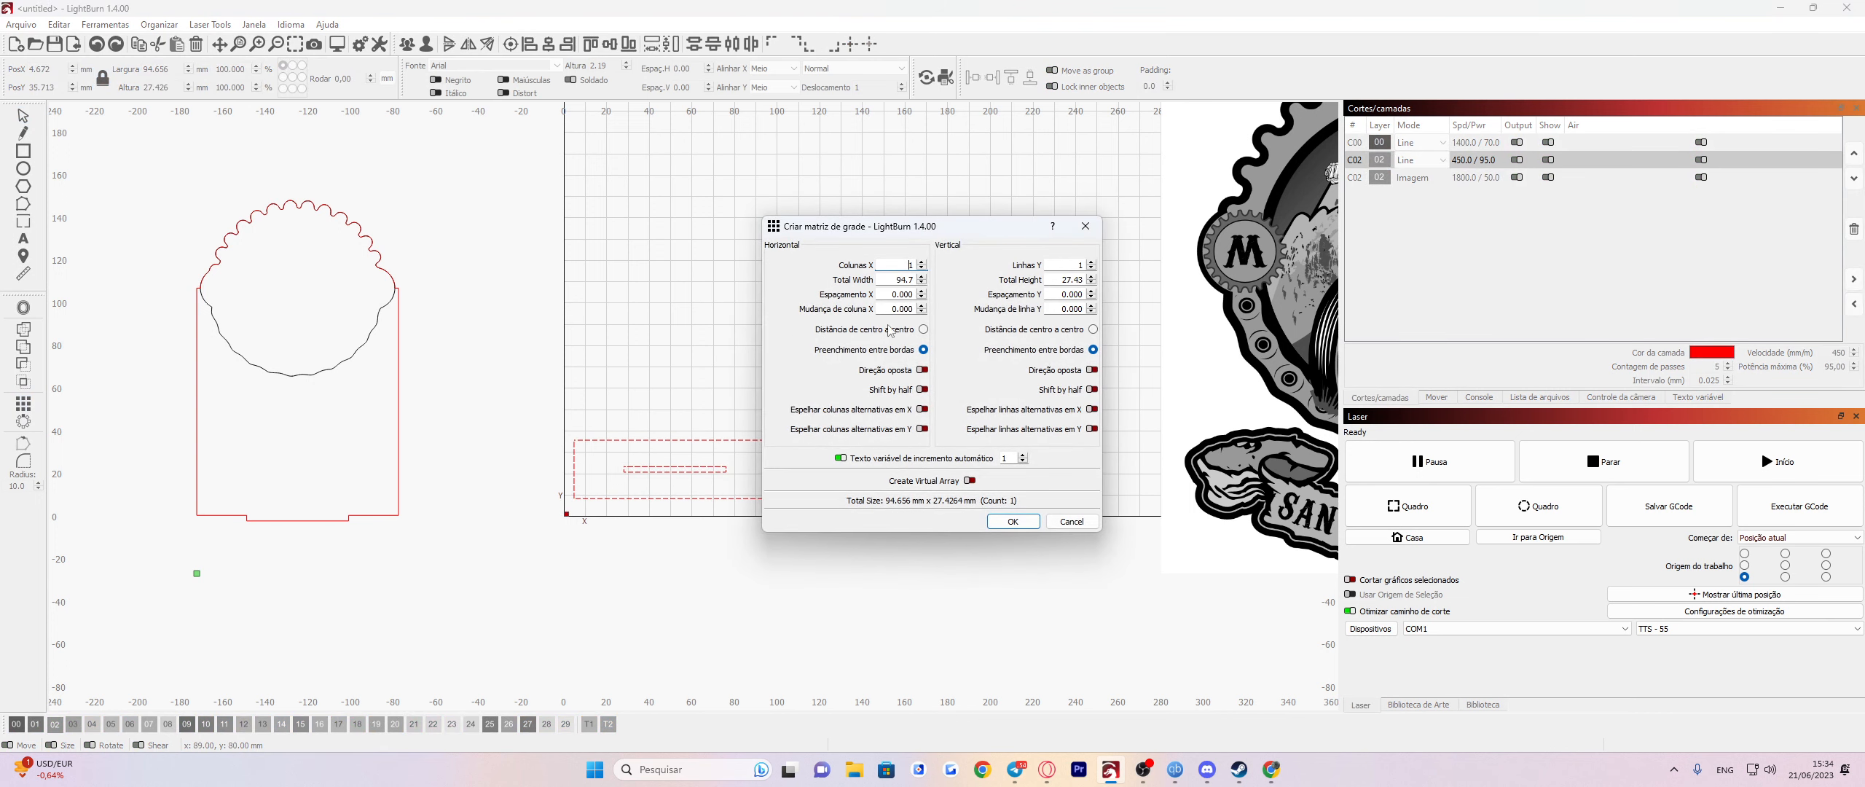
pyautogui.doubleClick(921, 265)
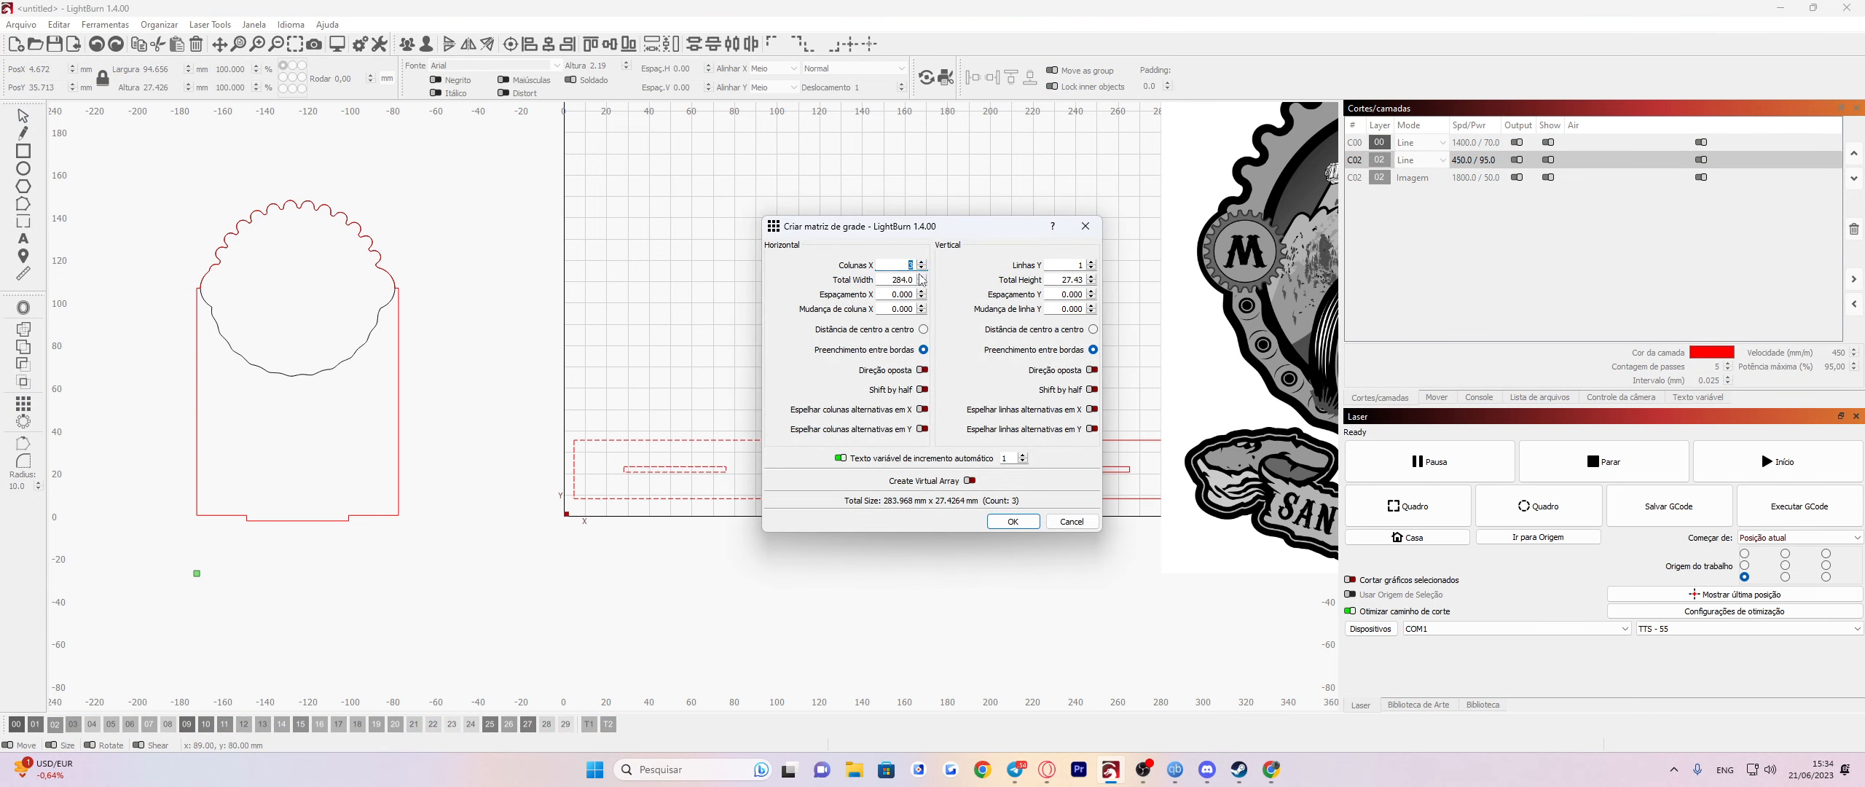
pyautogui.click(922, 268)
pyautogui.click(1091, 264)
pyautogui.click(1013, 520)
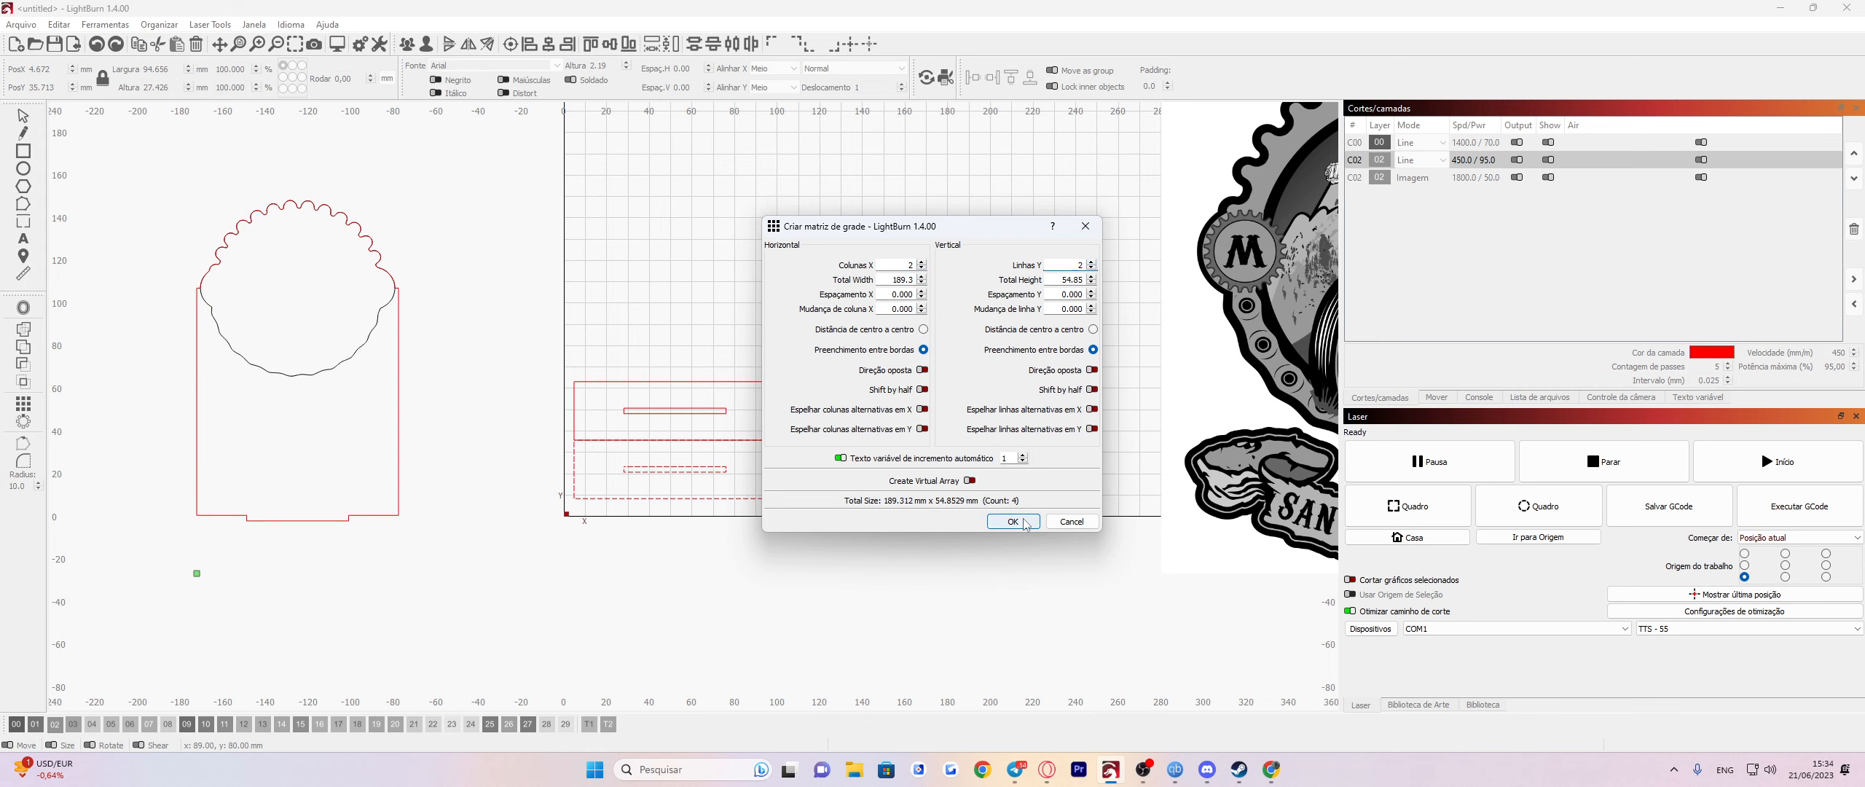
# Select all the arrayed pieces and try distributing them vertically by centres and with even spacing, undoing each result.
pyautogui.moveTo(1078, 561); pyautogui.dragTo(508, 273)
pyautogui.scroll(5, 801, 451)
pyautogui.scroll(-7, 807, 448)
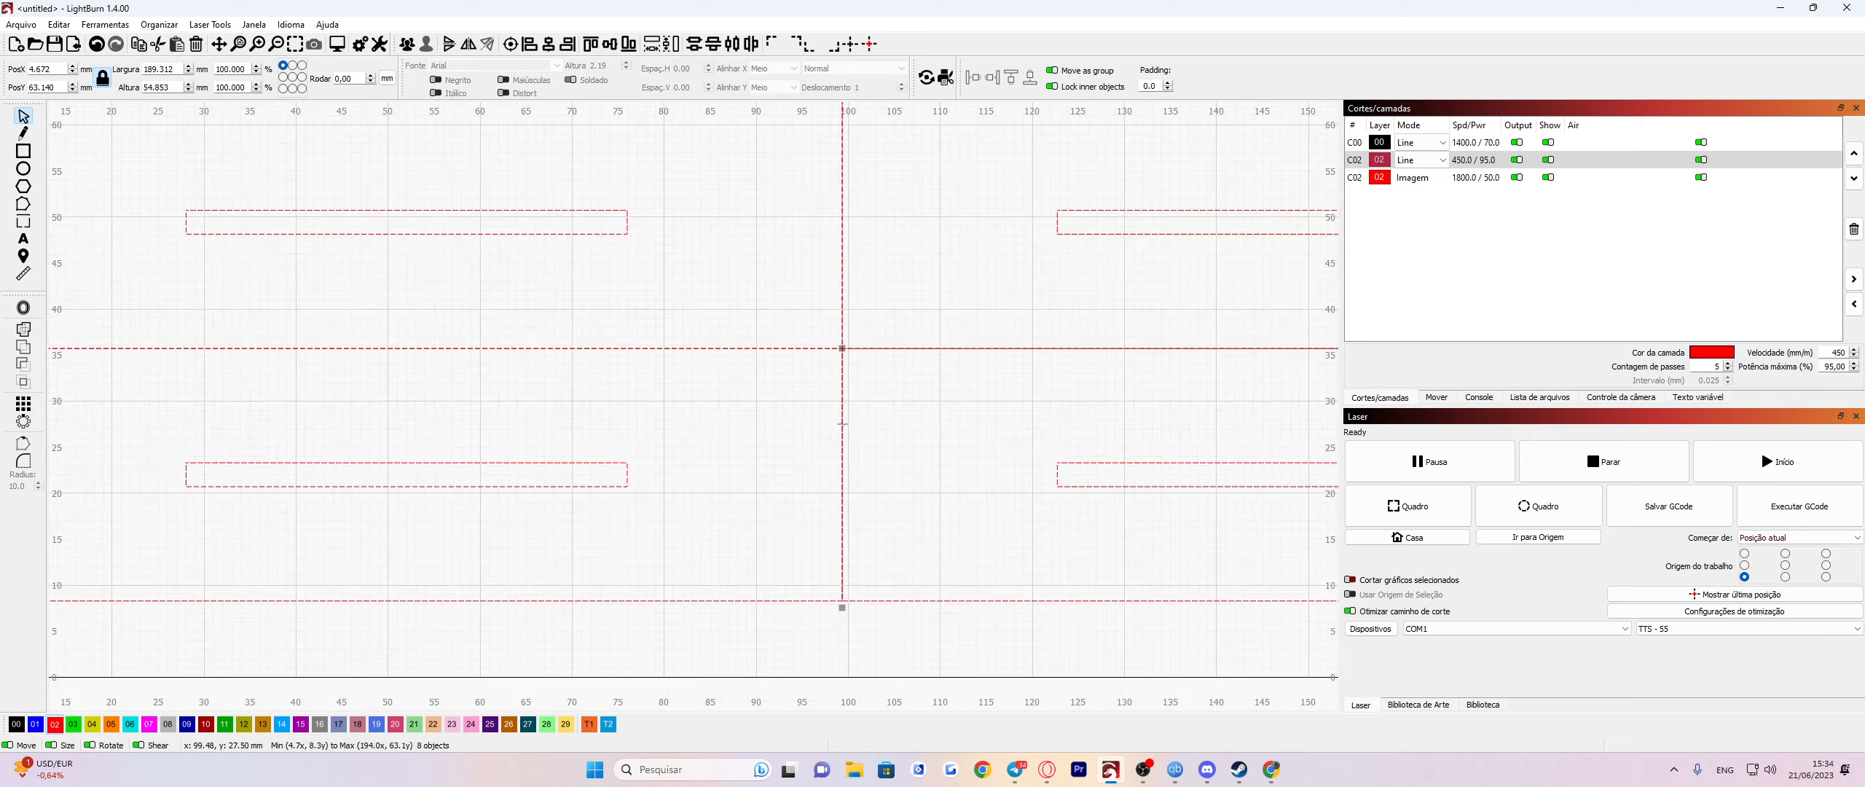
pyautogui.click(694, 46)
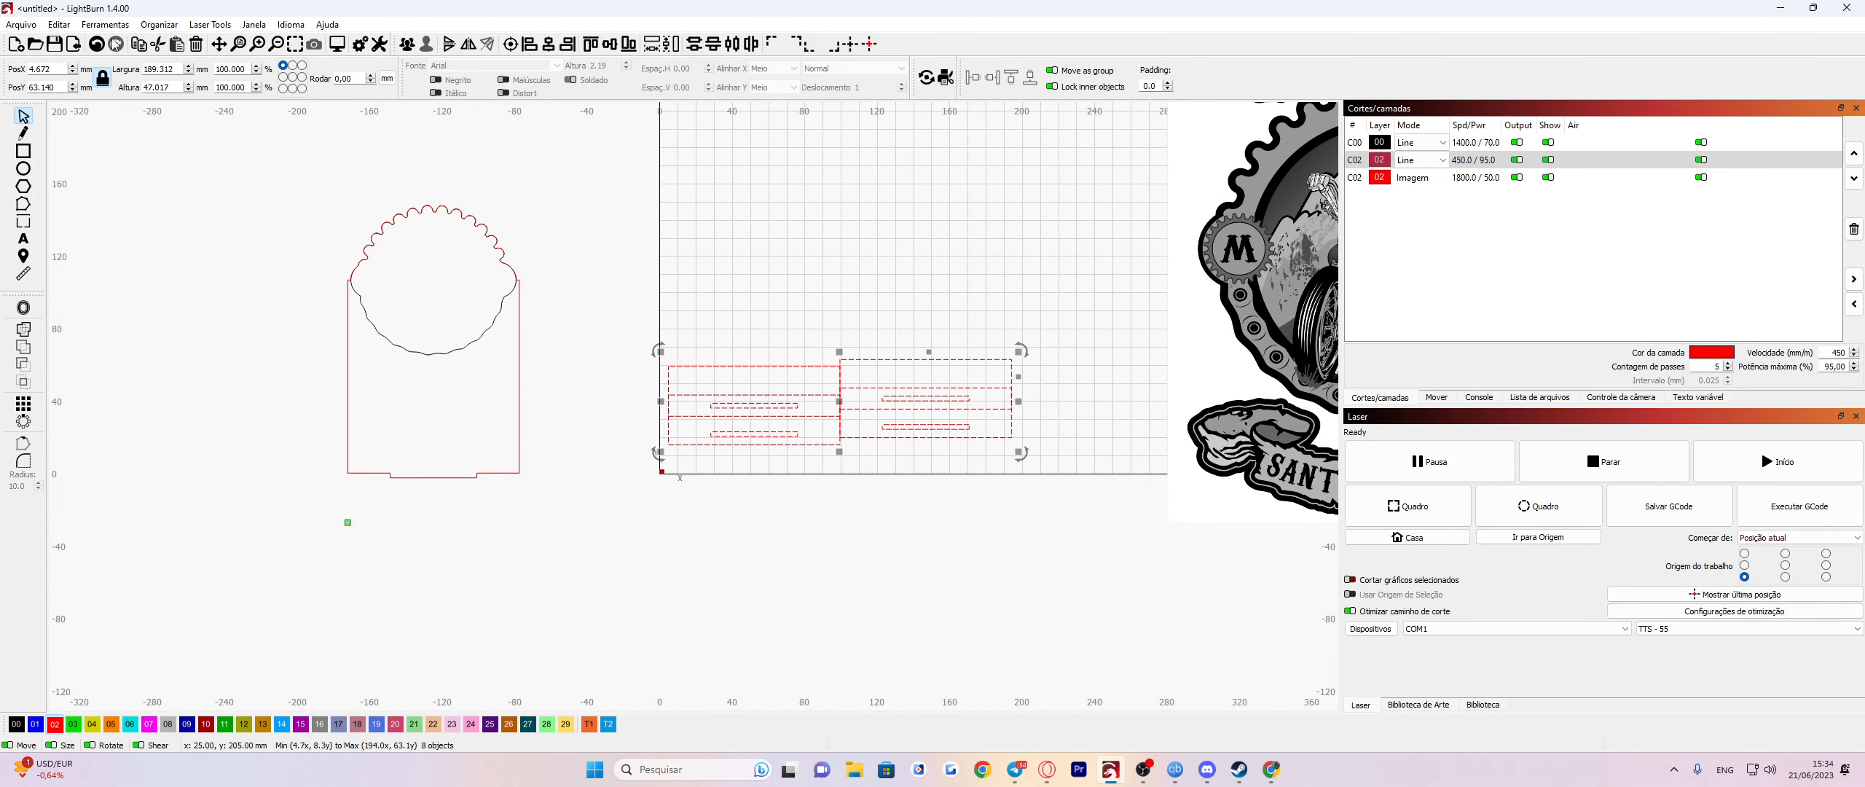
pyautogui.hotkey('ctrl', 'z')
pyautogui.click(713, 48)
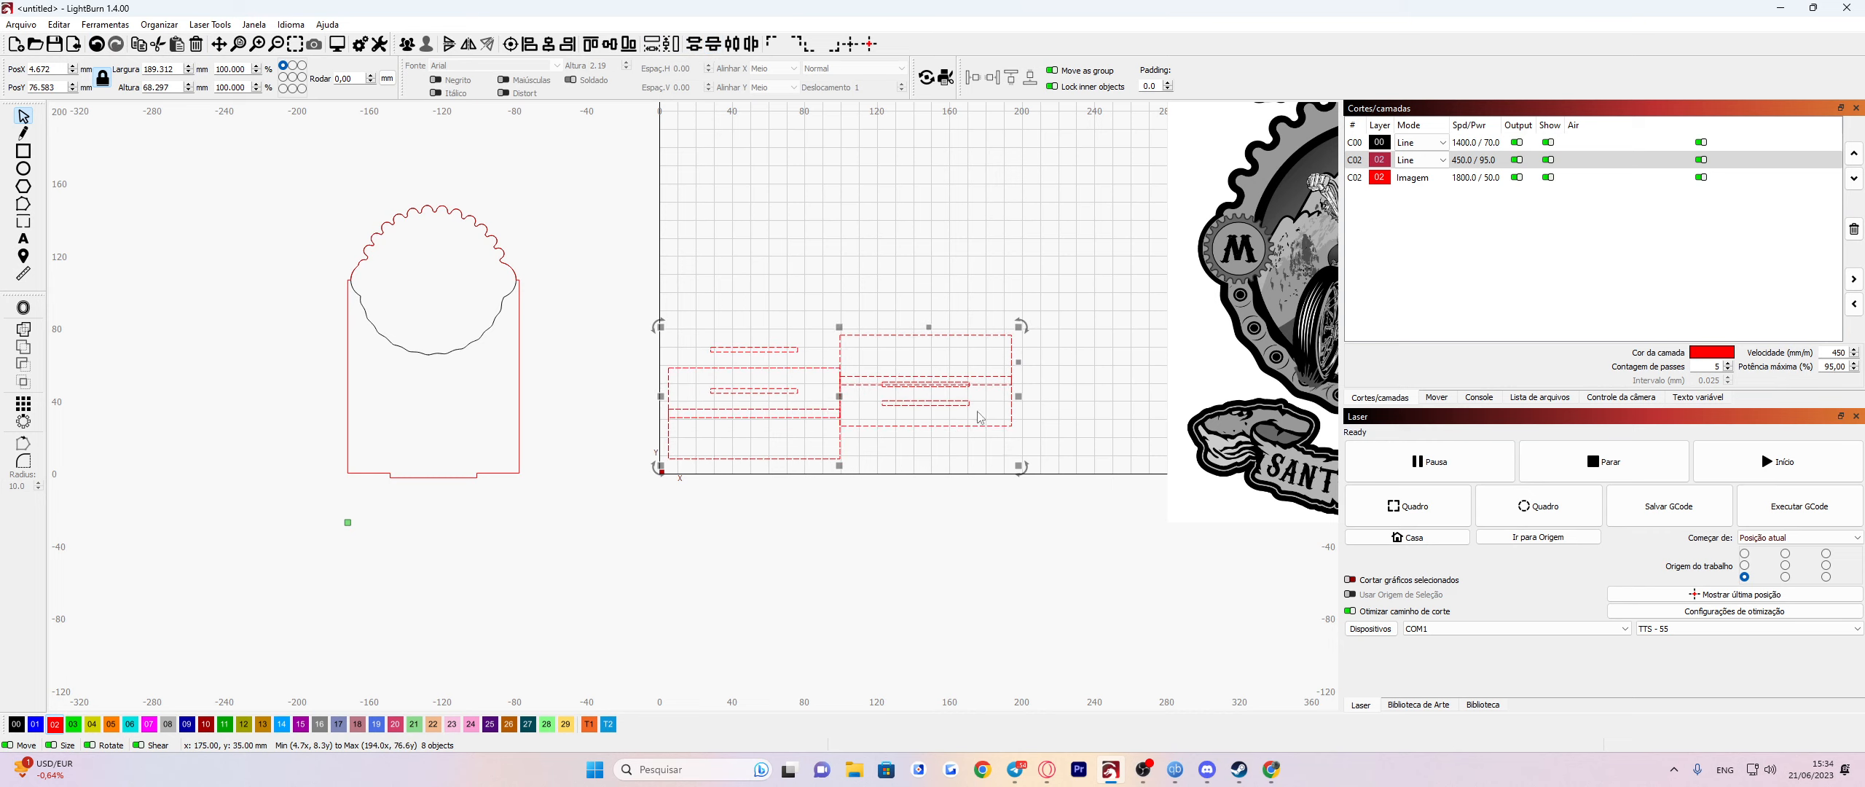
pyautogui.click(93, 49)
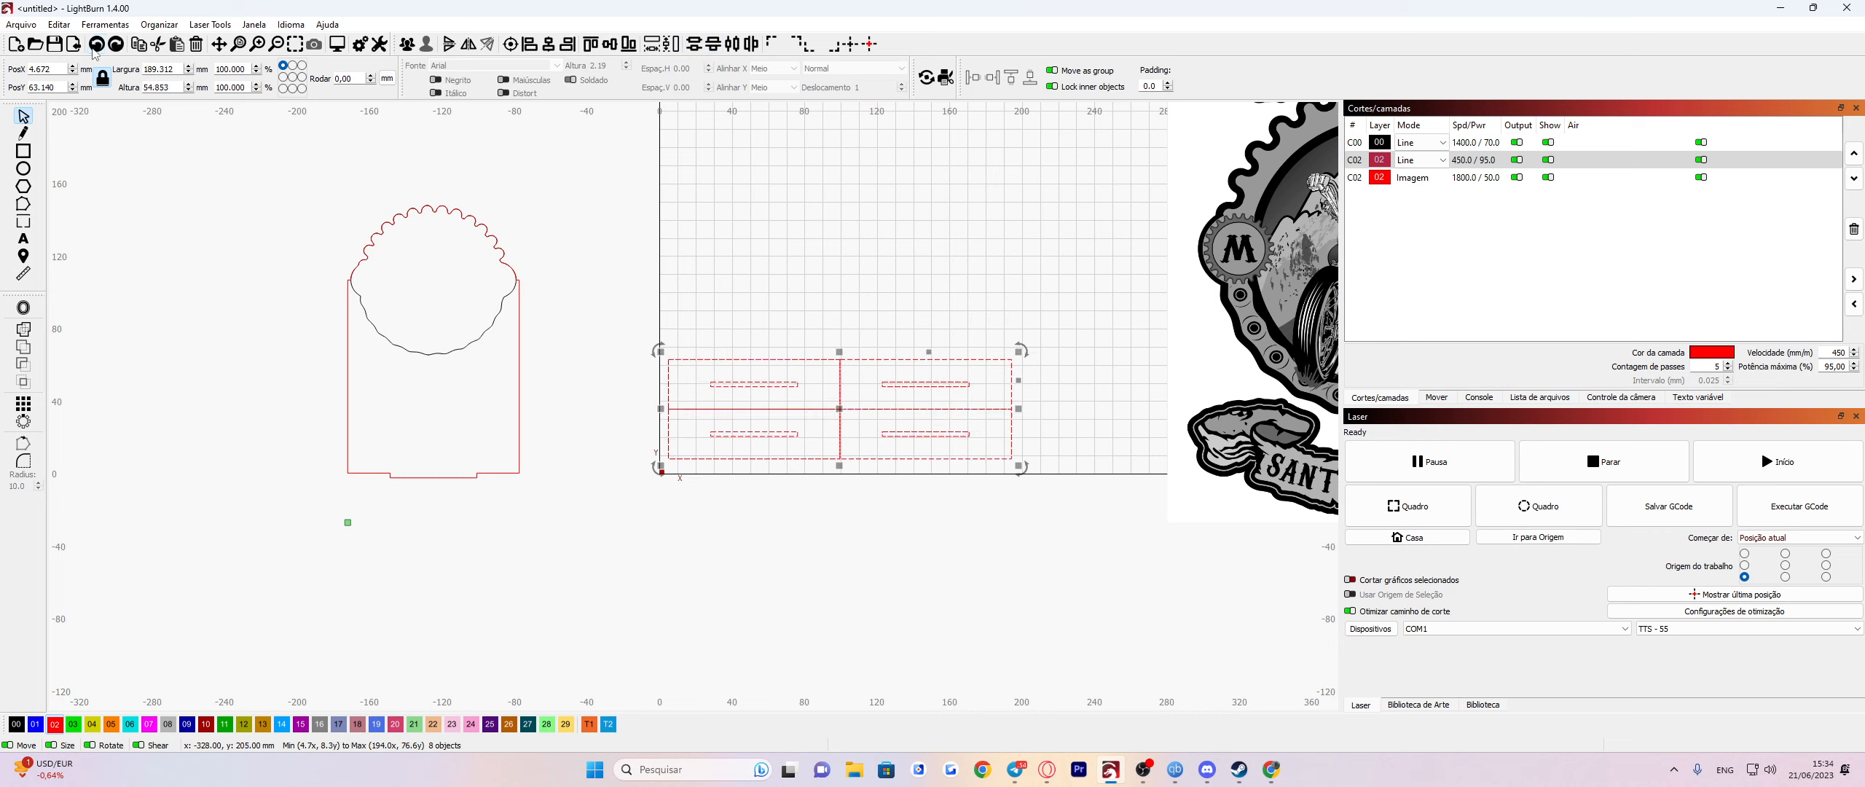
# Try distributing the arrayed pieces horizontally with even spacing and by centres, undoing each, and clear the selection.
pyautogui.click(745, 48)
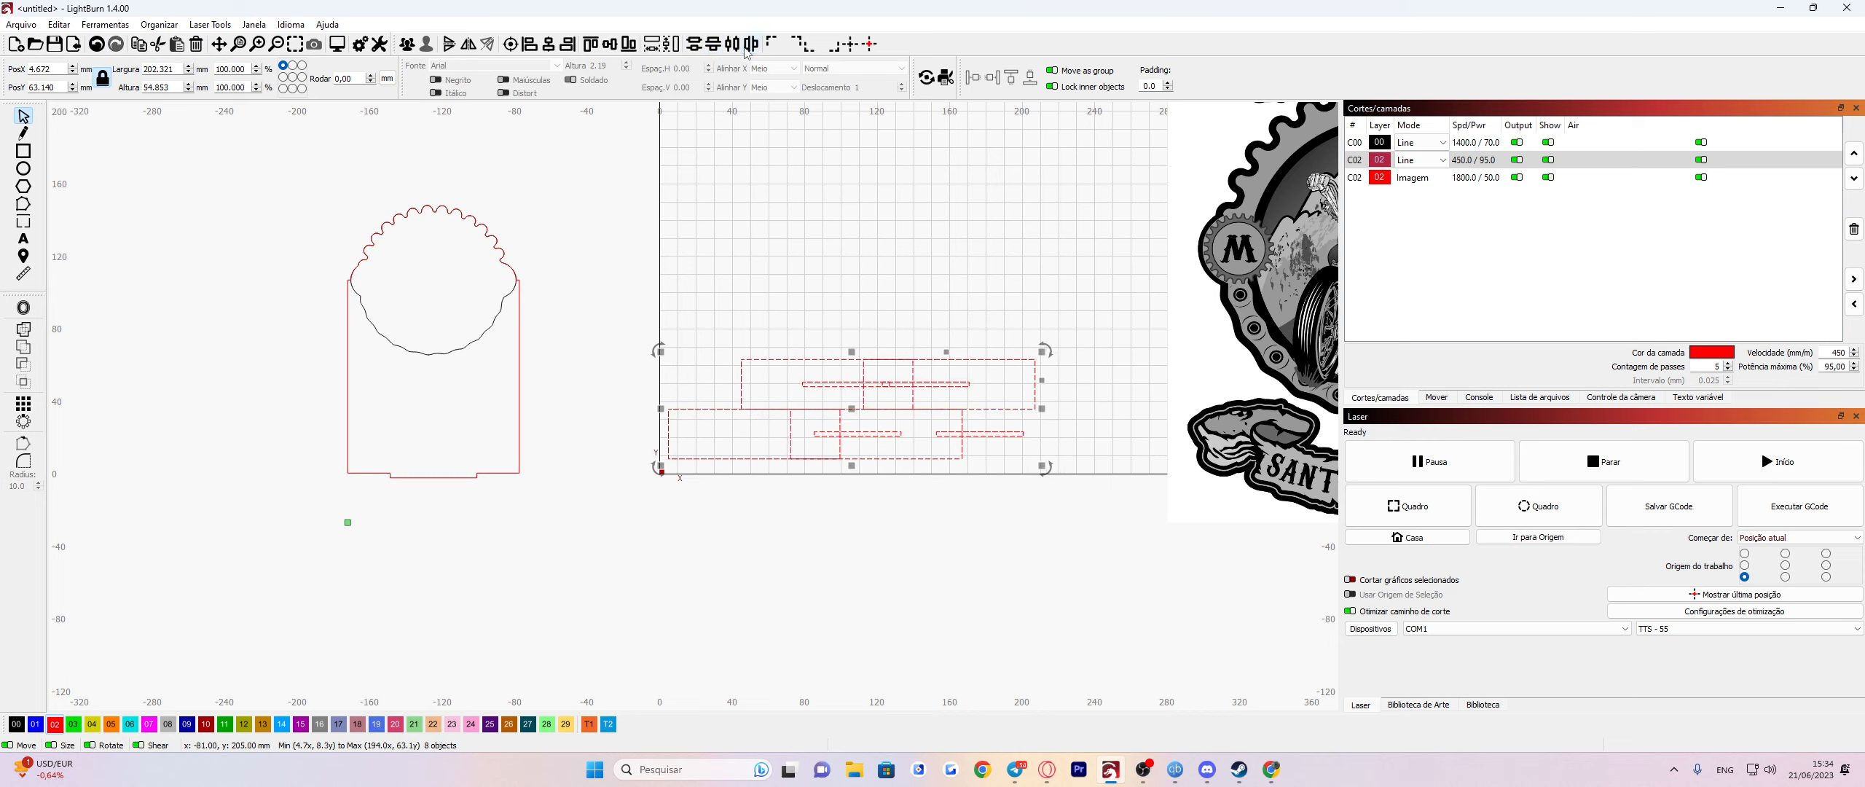
pyautogui.click(96, 45)
pyautogui.click(732, 44)
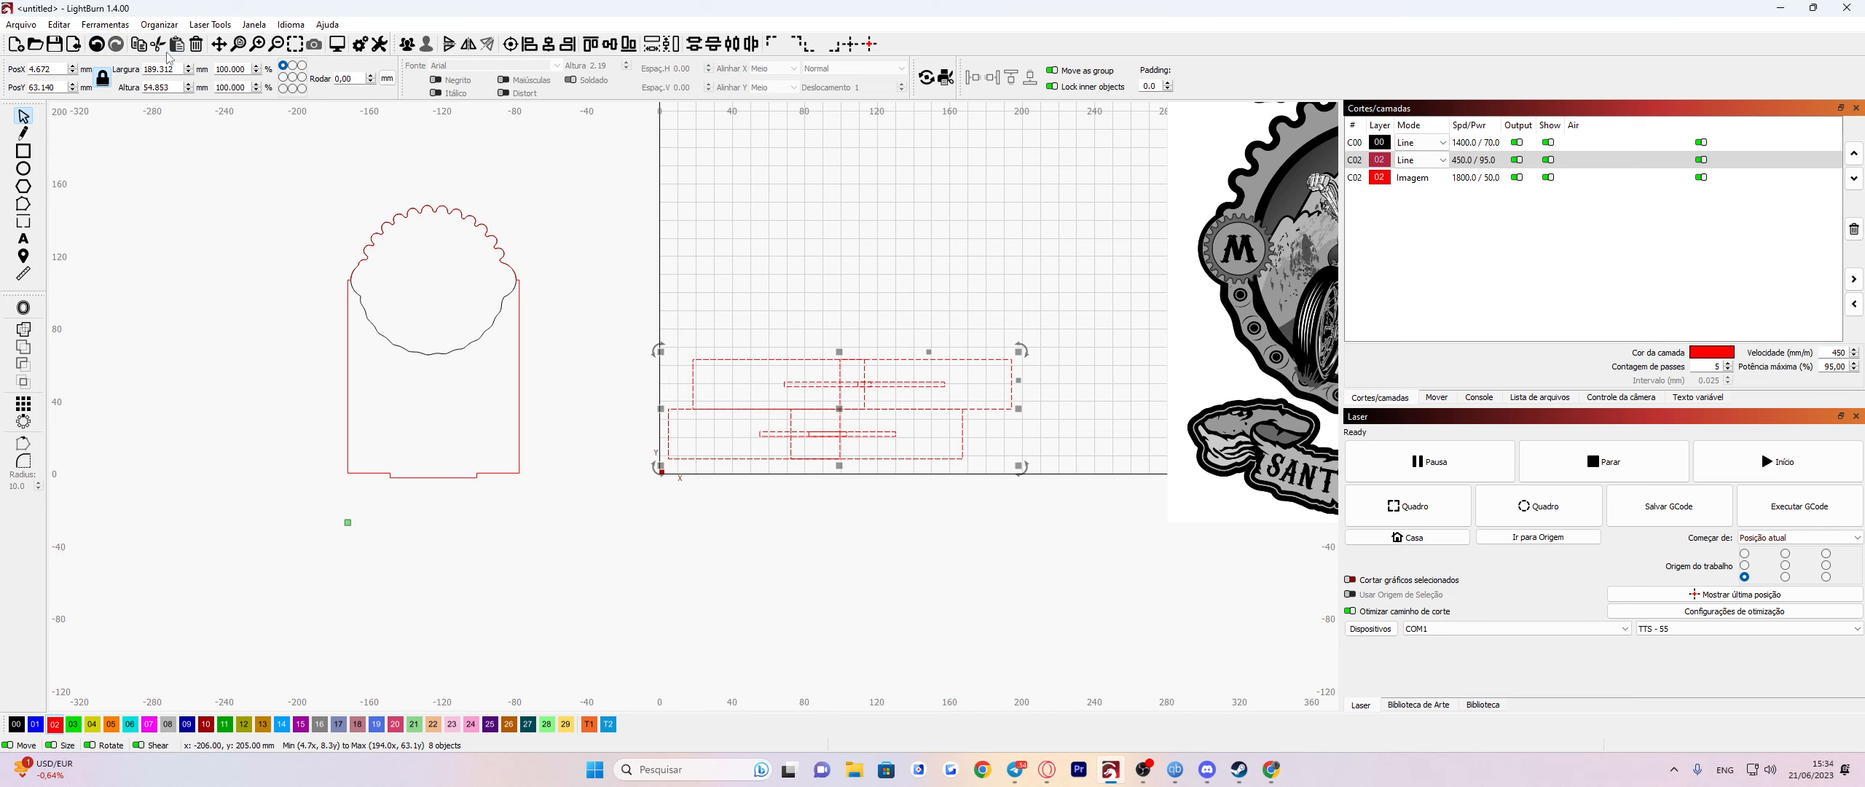
pyautogui.hotkey('ctrl', 'z')
pyautogui.click(703, 551)
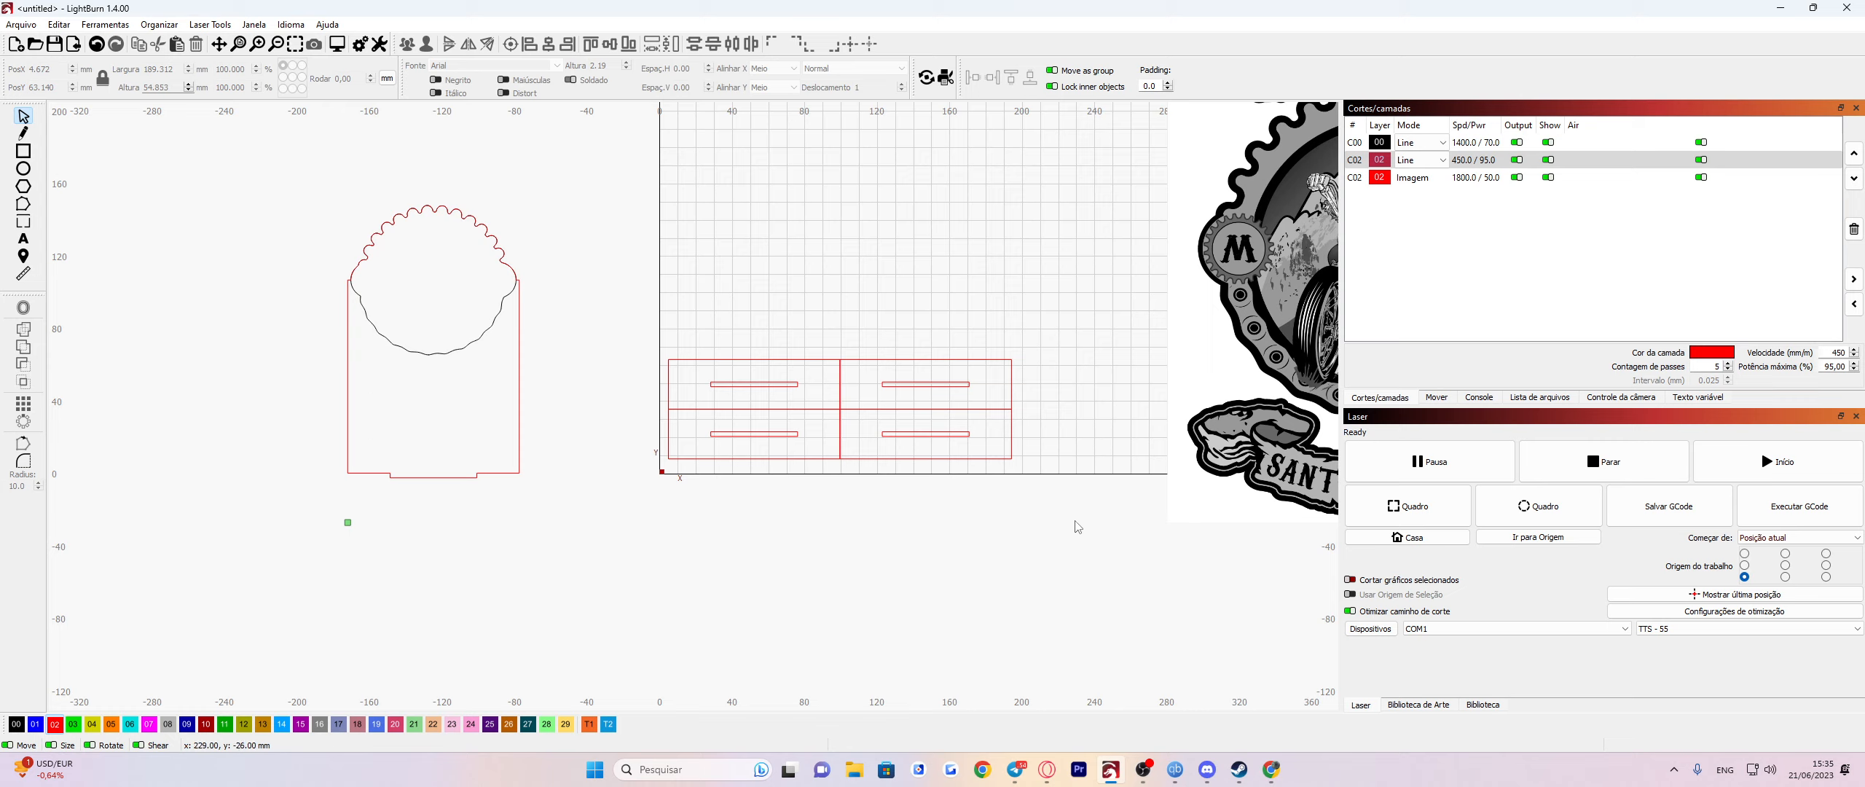
# Reselect the arrayed pieces and retry both vertical distributions, by centres and with even spacing, undoing the changes.
pyautogui.moveTo(1075, 522); pyautogui.dragTo(591, 281)
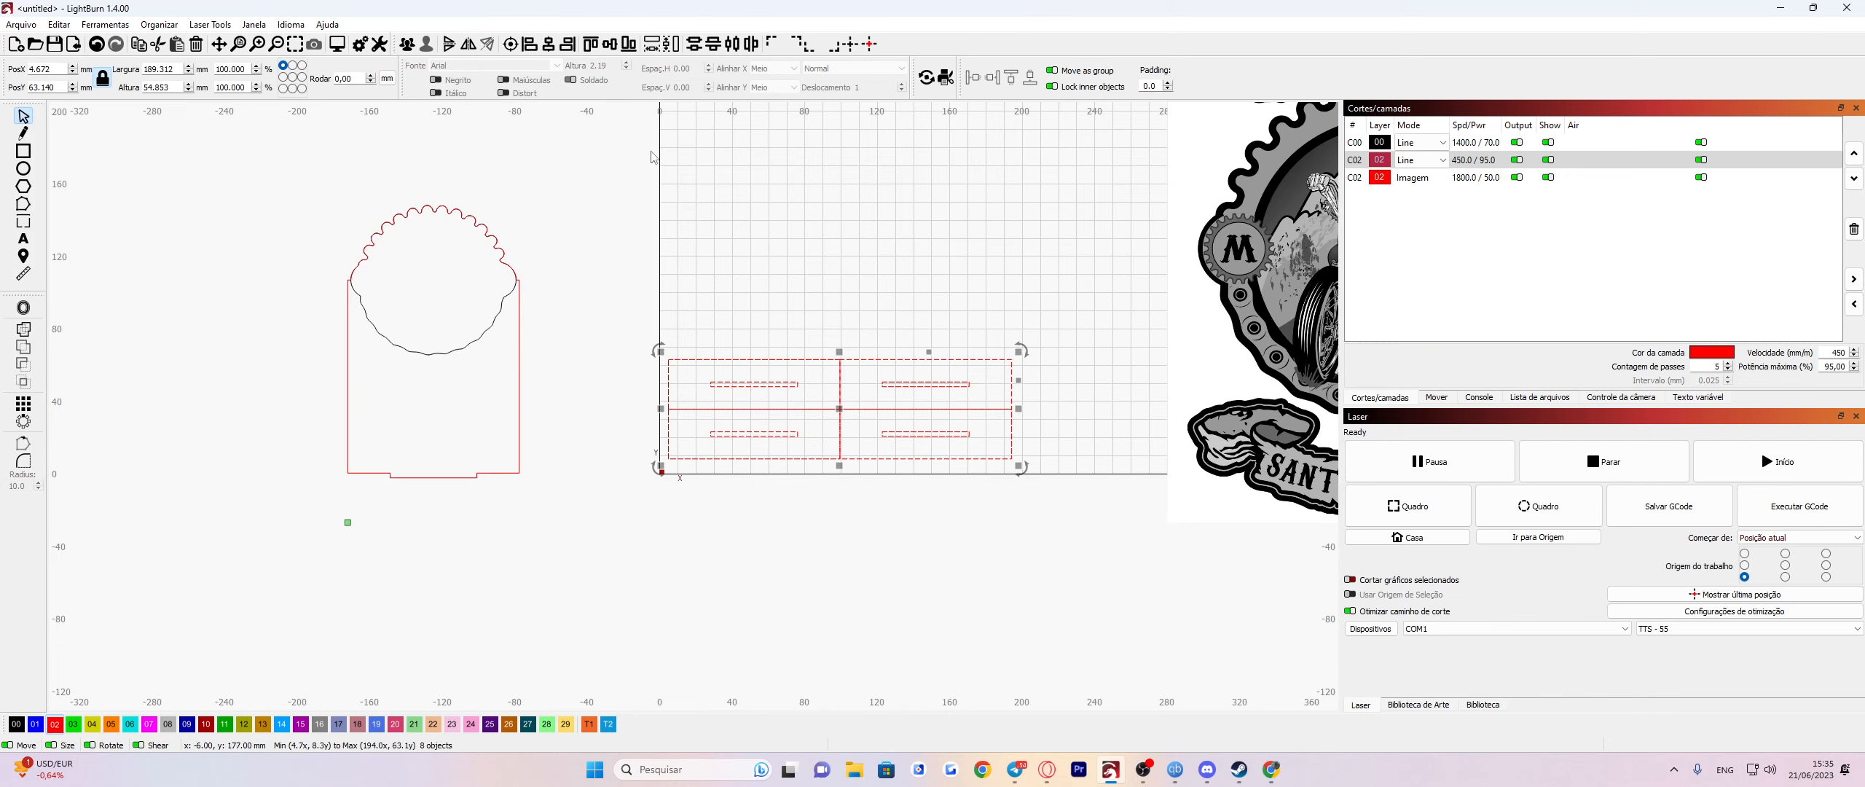
pyautogui.click(693, 45)
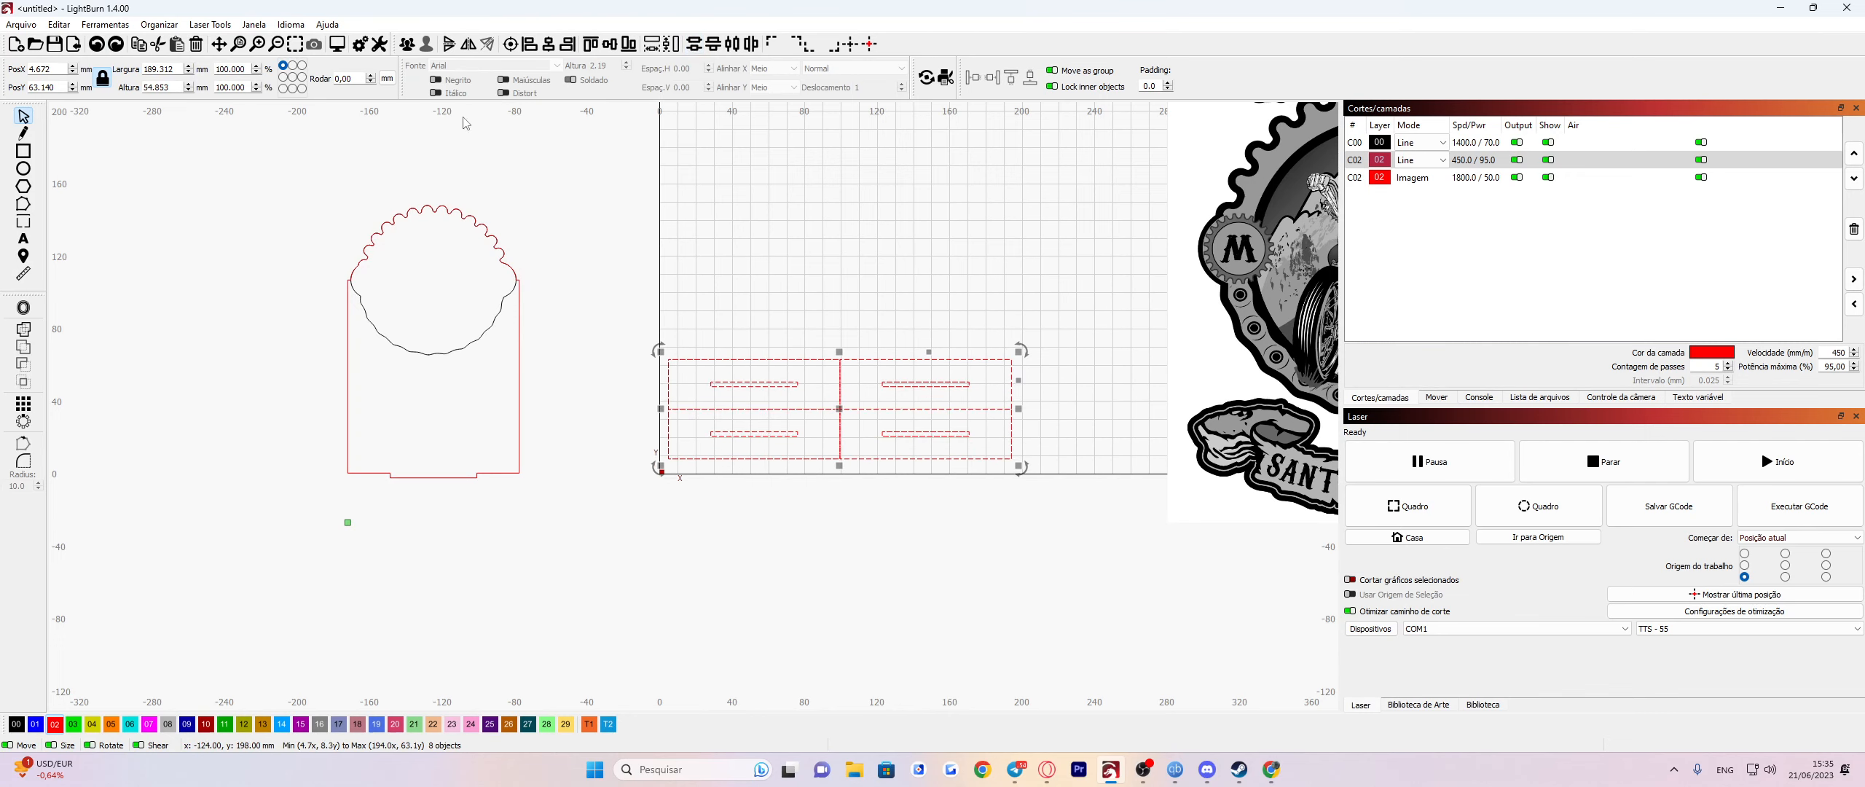
pyautogui.click(714, 48)
pyautogui.click(105, 47)
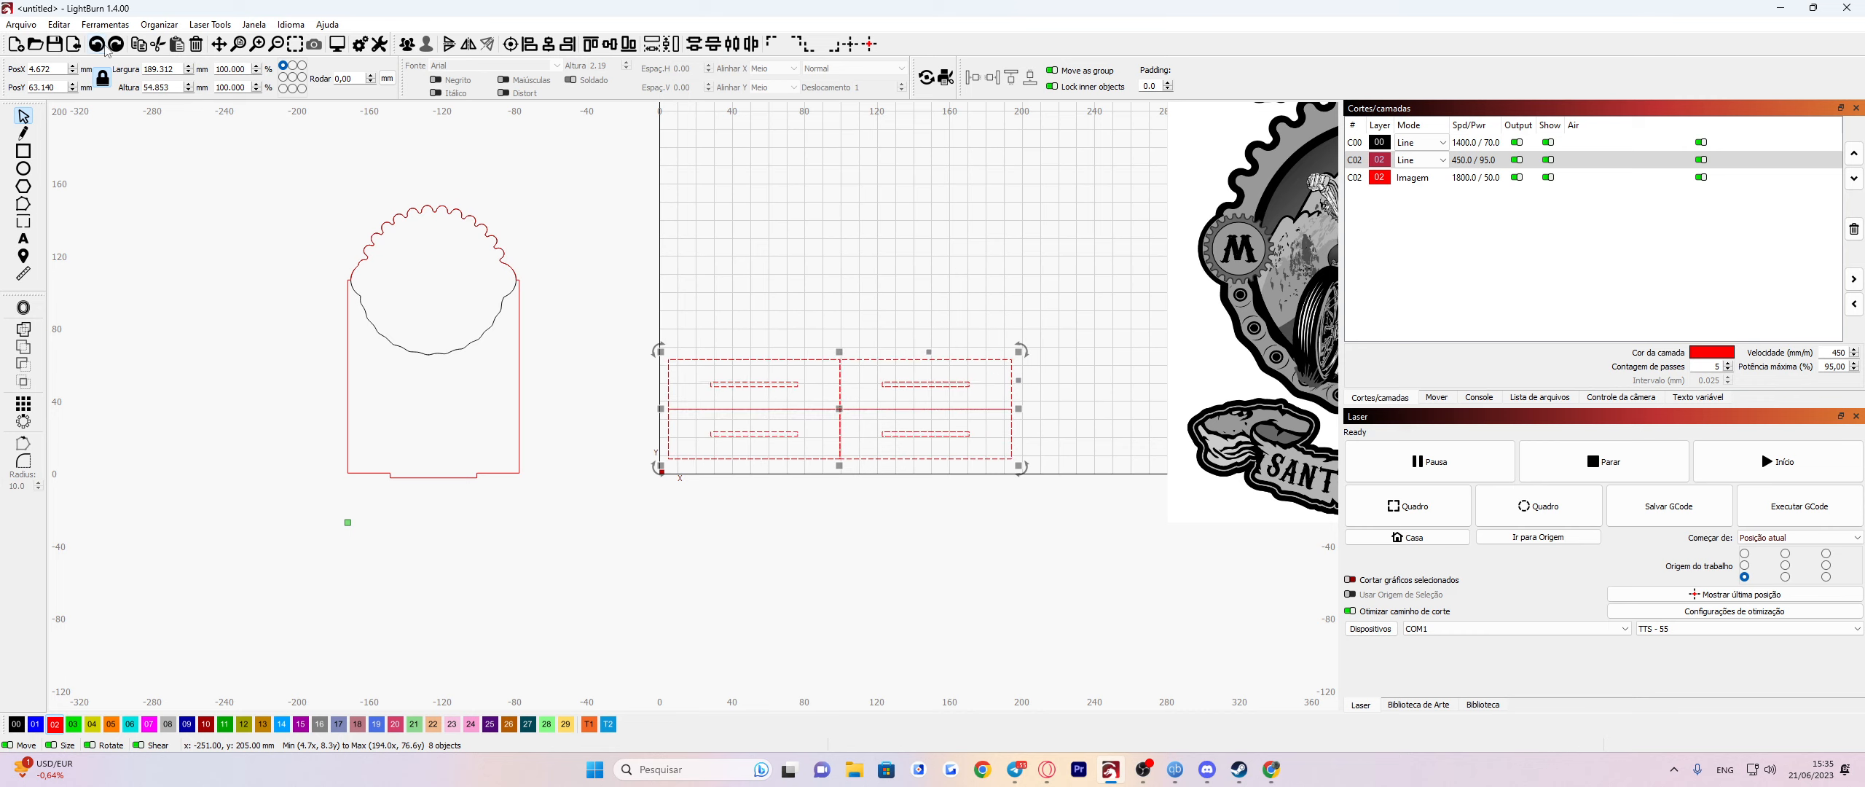
# Retry distributing the arrayed pieces horizontally by centres and with even spacing, restoring the 2 by 2 grid.
pyautogui.click(114, 45)
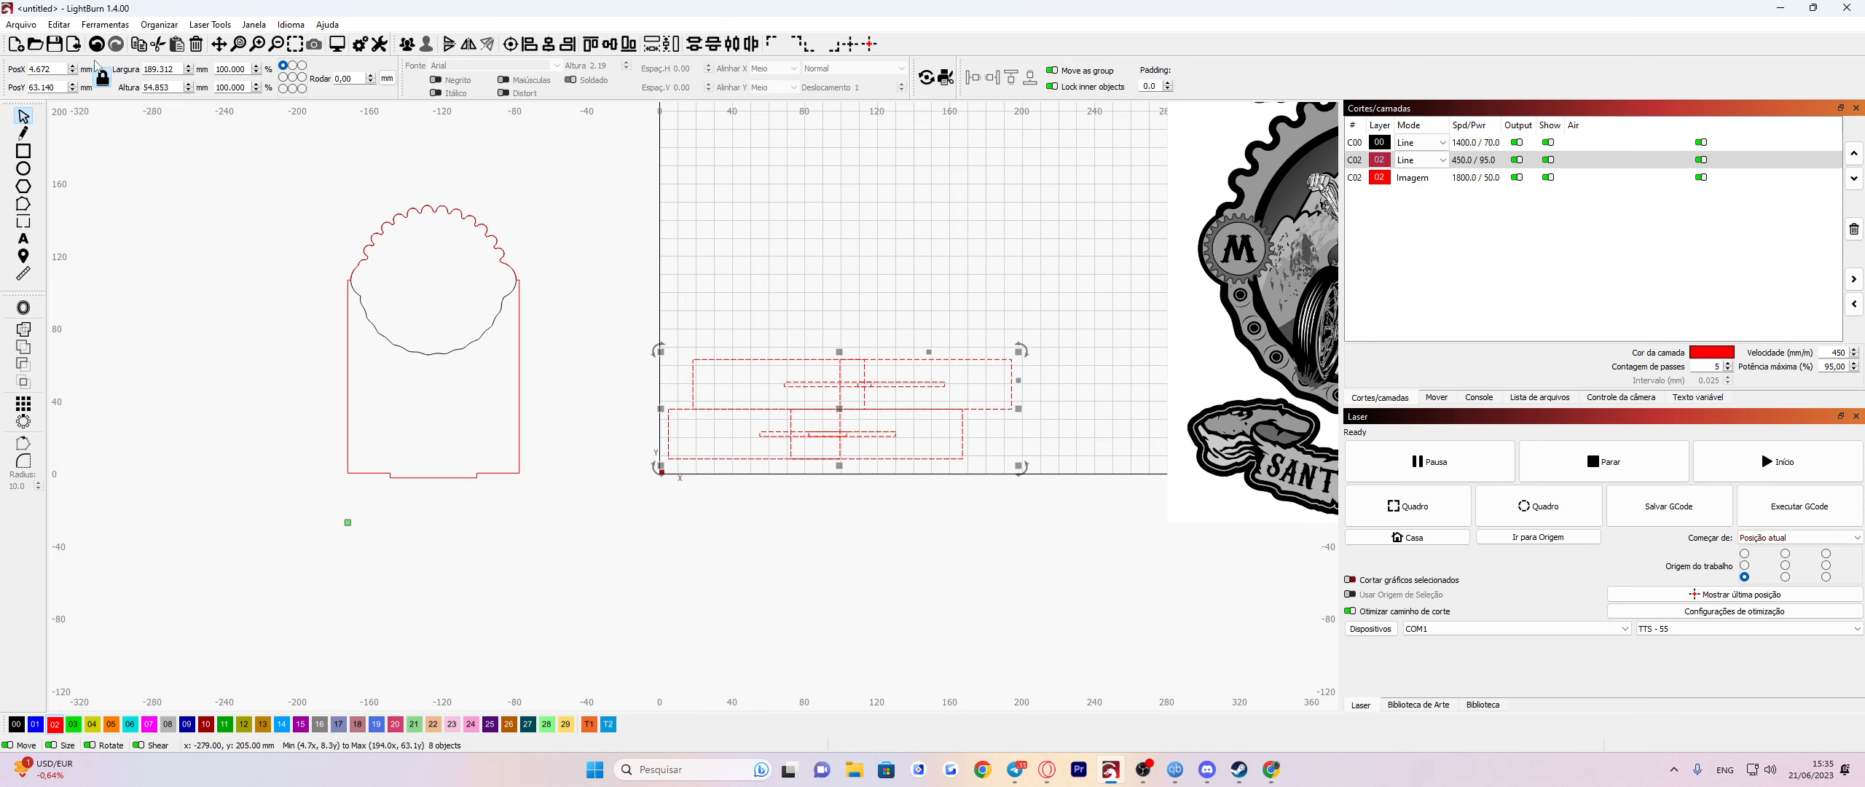
pyautogui.click(887, 566)
pyautogui.moveTo(1079, 524); pyautogui.dragTo(633, 297)
pyautogui.click(752, 44)
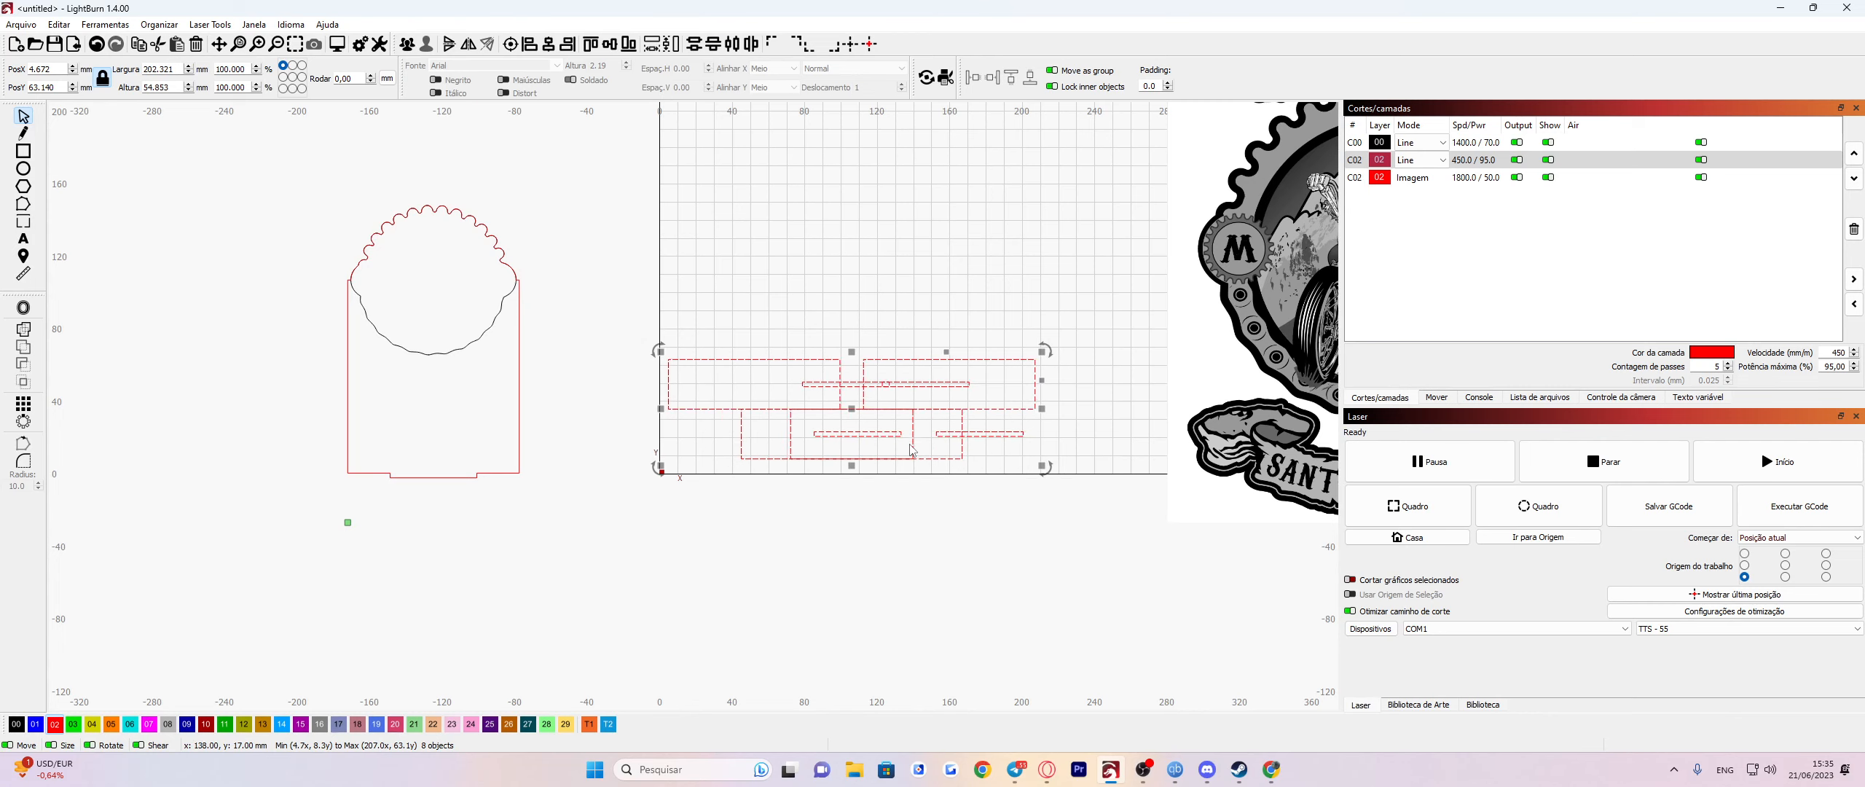
pyautogui.click(95, 45)
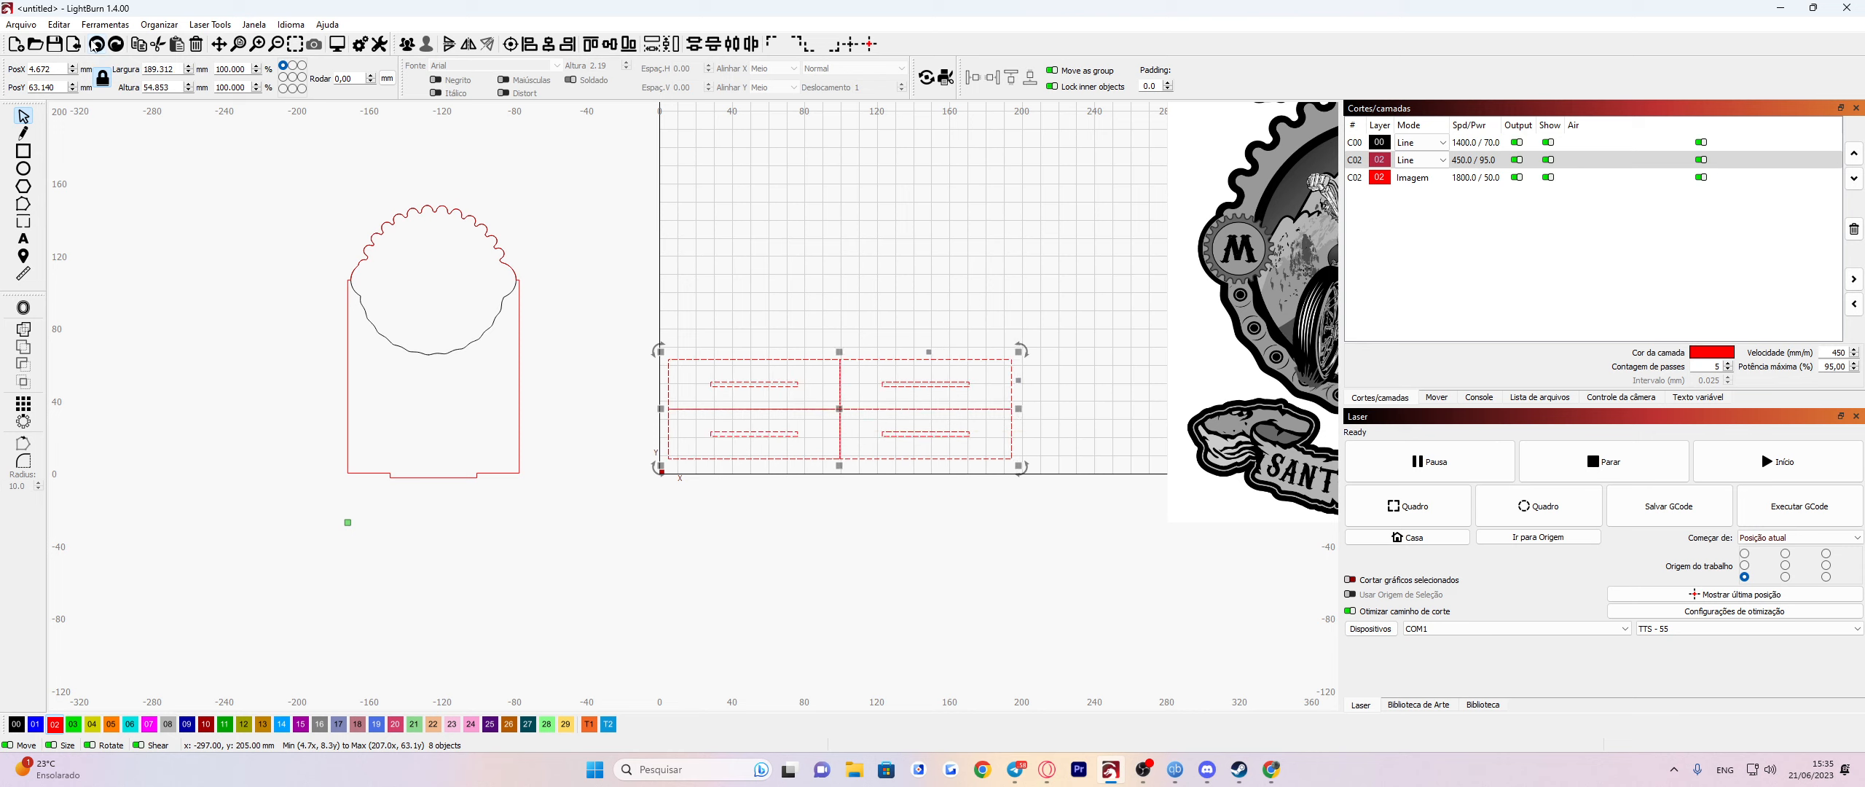
# Group the lower-right base rectangle with its slot, and the lower-left base rectangle with its slot.
pyautogui.moveTo(1081, 513); pyautogui.dragTo(897, 420)
pyautogui.rightClick(899, 427)
pyautogui.click(928, 548)
pyautogui.moveTo(833, 513); pyautogui.dragTo(706, 422)
pyautogui.rightClick(726, 440)
pyautogui.click(792, 559)
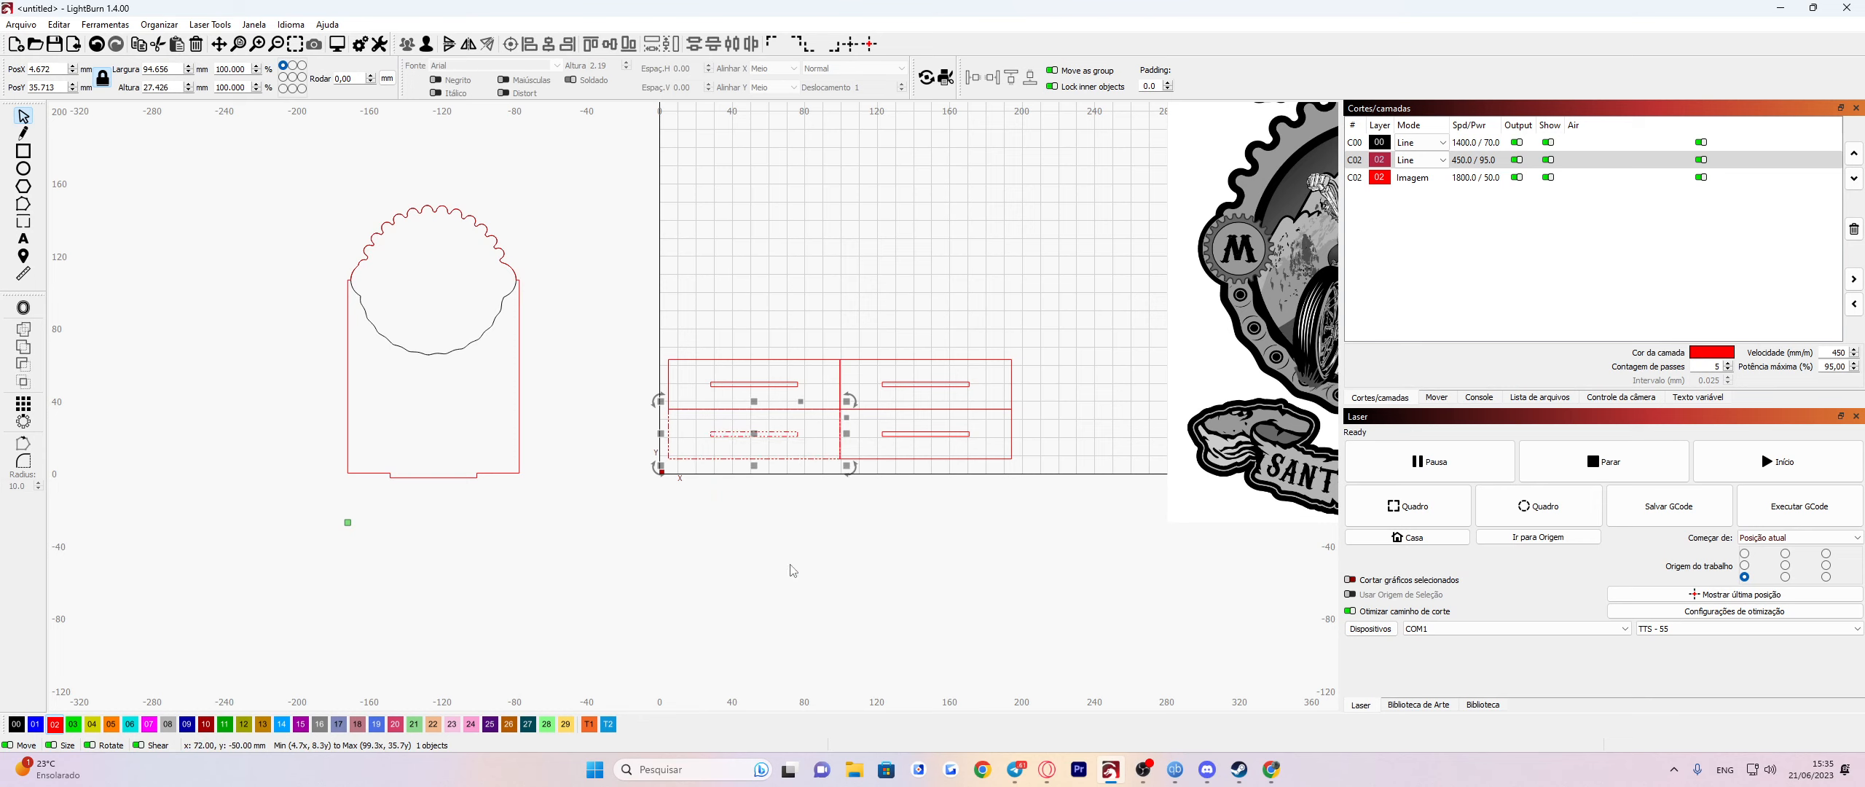
# Group the upper-right base rectangle with its slot, and the upper-left base rectangle with its slot.
pyautogui.moveTo(1080, 387); pyautogui.dragTo(916, 380)
pyautogui.rightClick(915, 380)
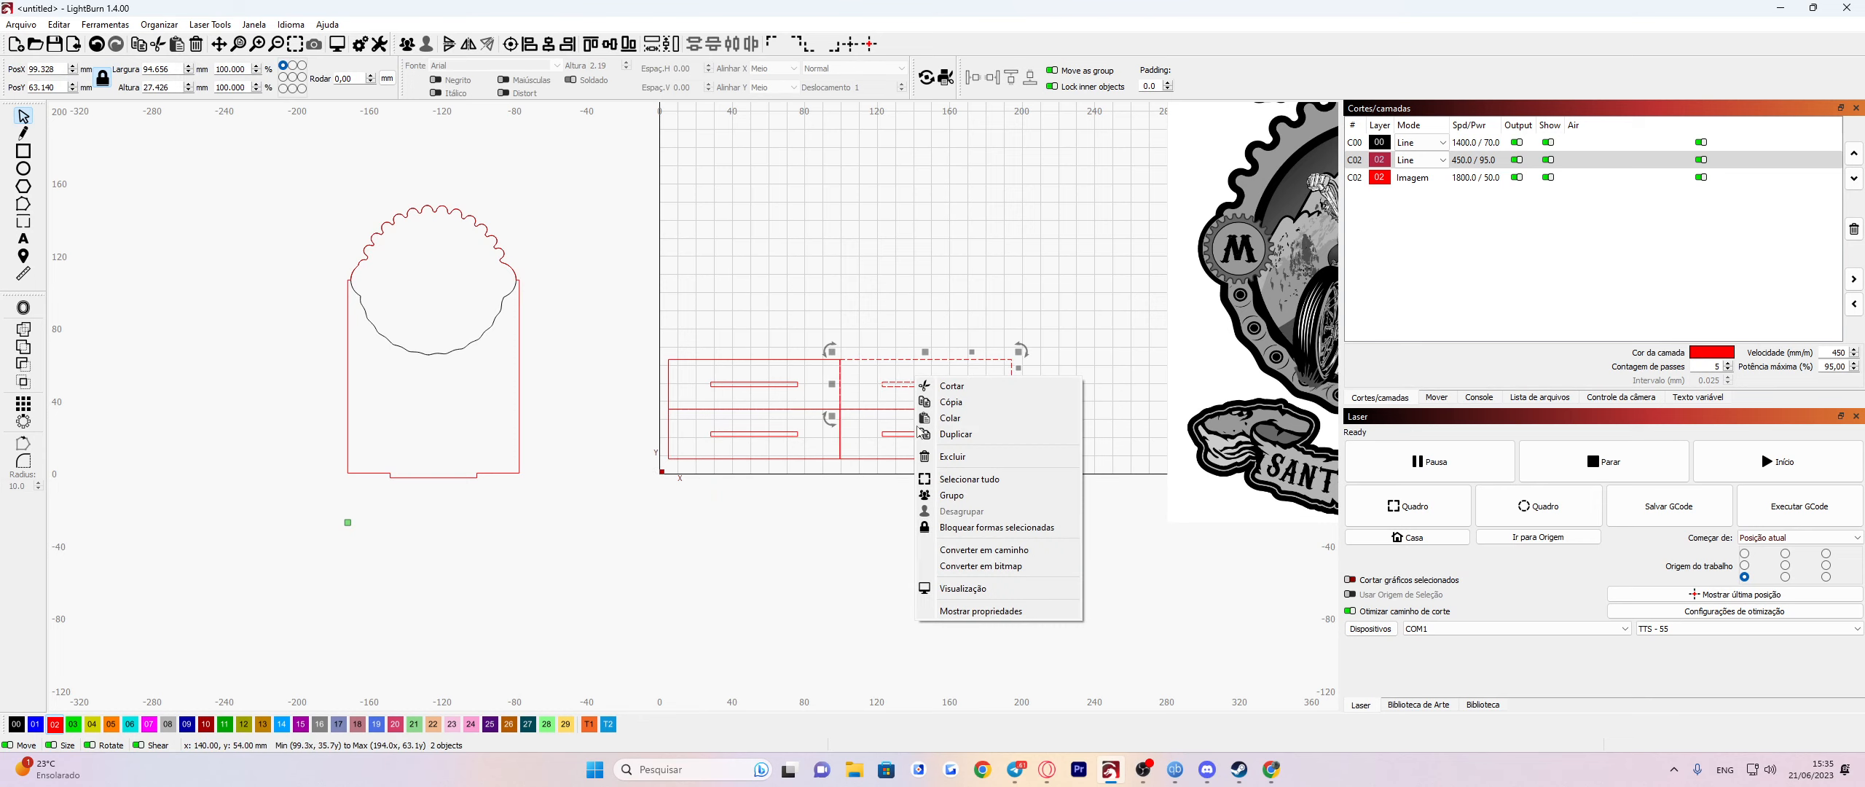
pyautogui.click(961, 484)
pyautogui.moveTo(768, 386); pyautogui.dragTo(805, 395)
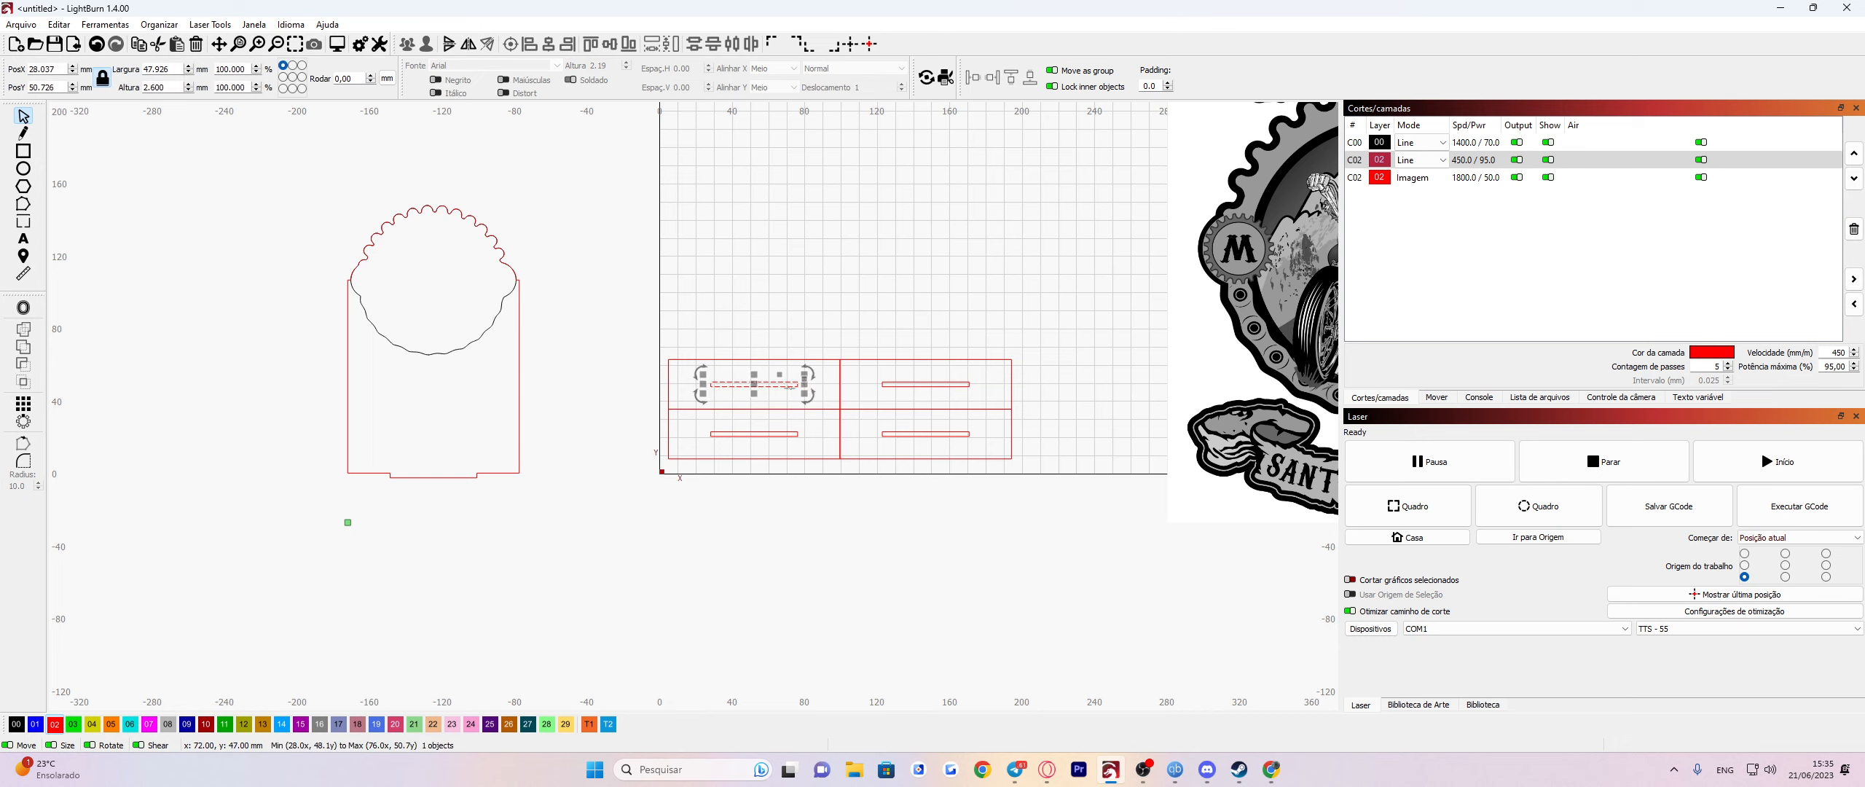
pyautogui.rightClick(793, 388)
pyautogui.click(616, 300)
pyautogui.moveTo(612, 299); pyautogui.dragTo(823, 403)
pyautogui.keyDown('shift'); pyautogui.click(814, 360); pyautogui.keyUp('shift')
pyautogui.rightClick(815, 372)
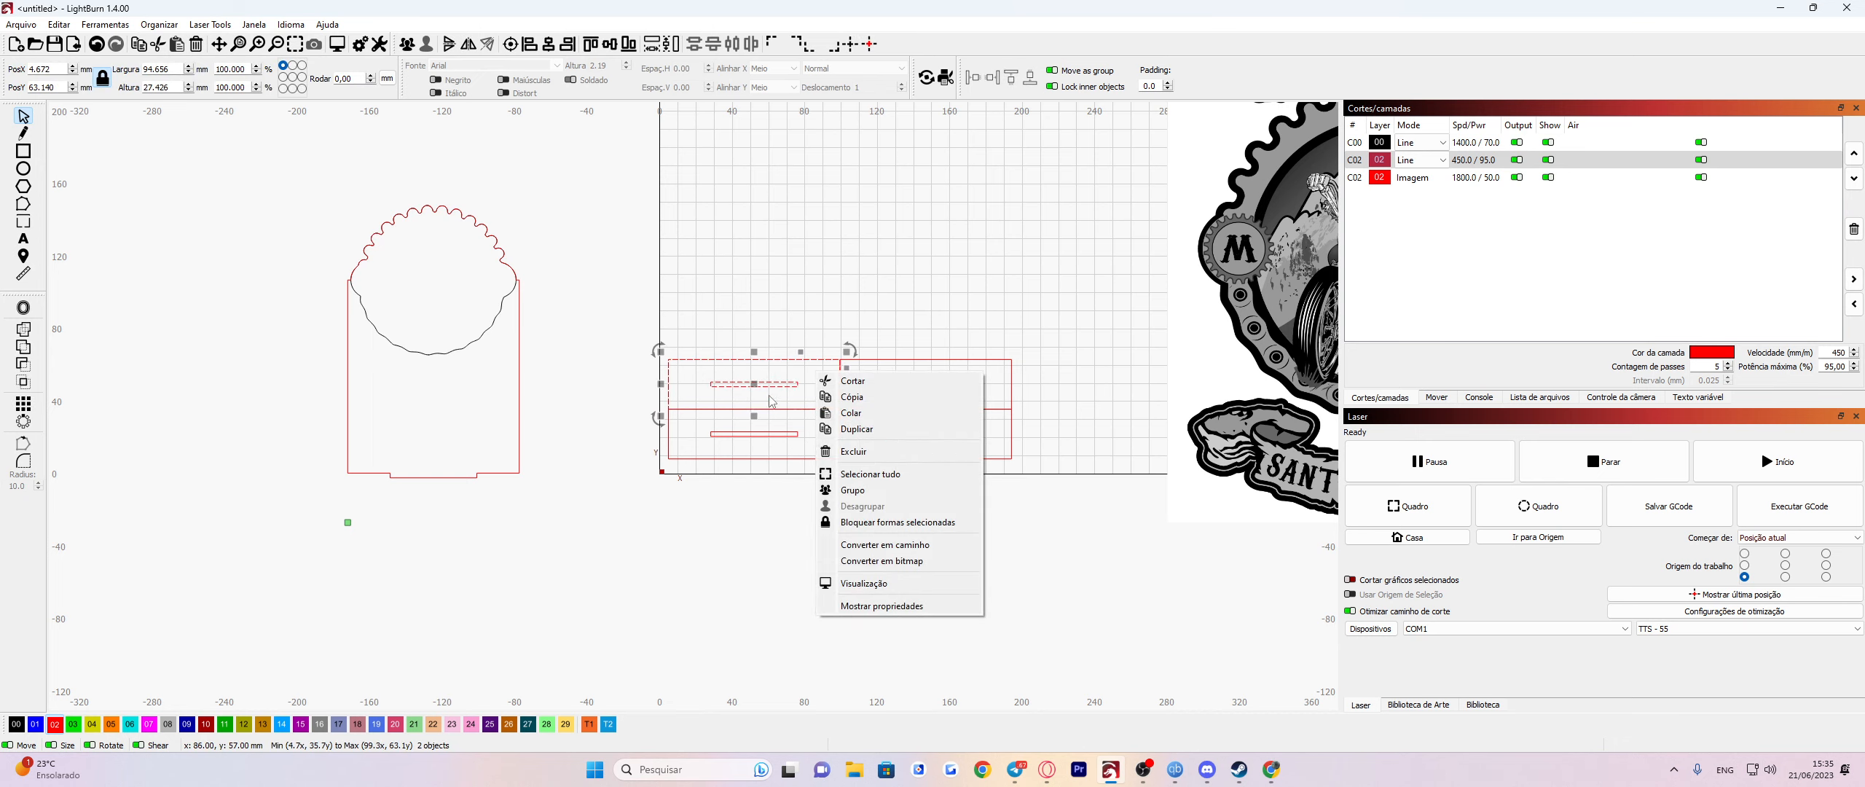
pyautogui.click(882, 488)
# Select the four grouped bases and distribute them vertically by their centres.
pyautogui.moveTo(1093, 525); pyautogui.dragTo(696, 303)
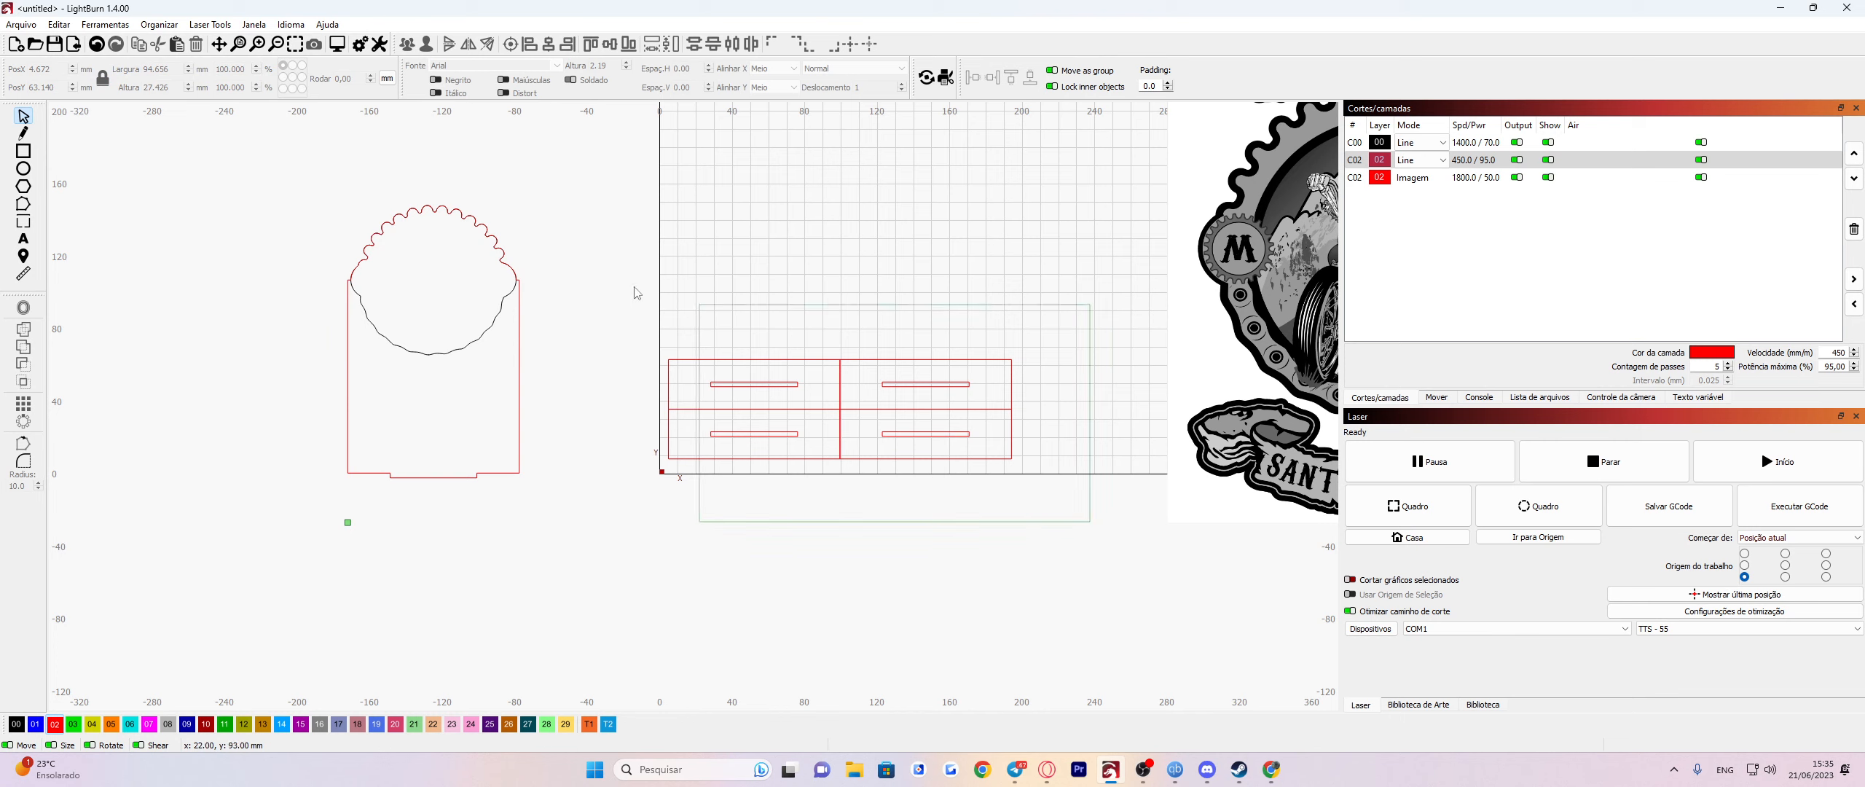
pyautogui.click(692, 46)
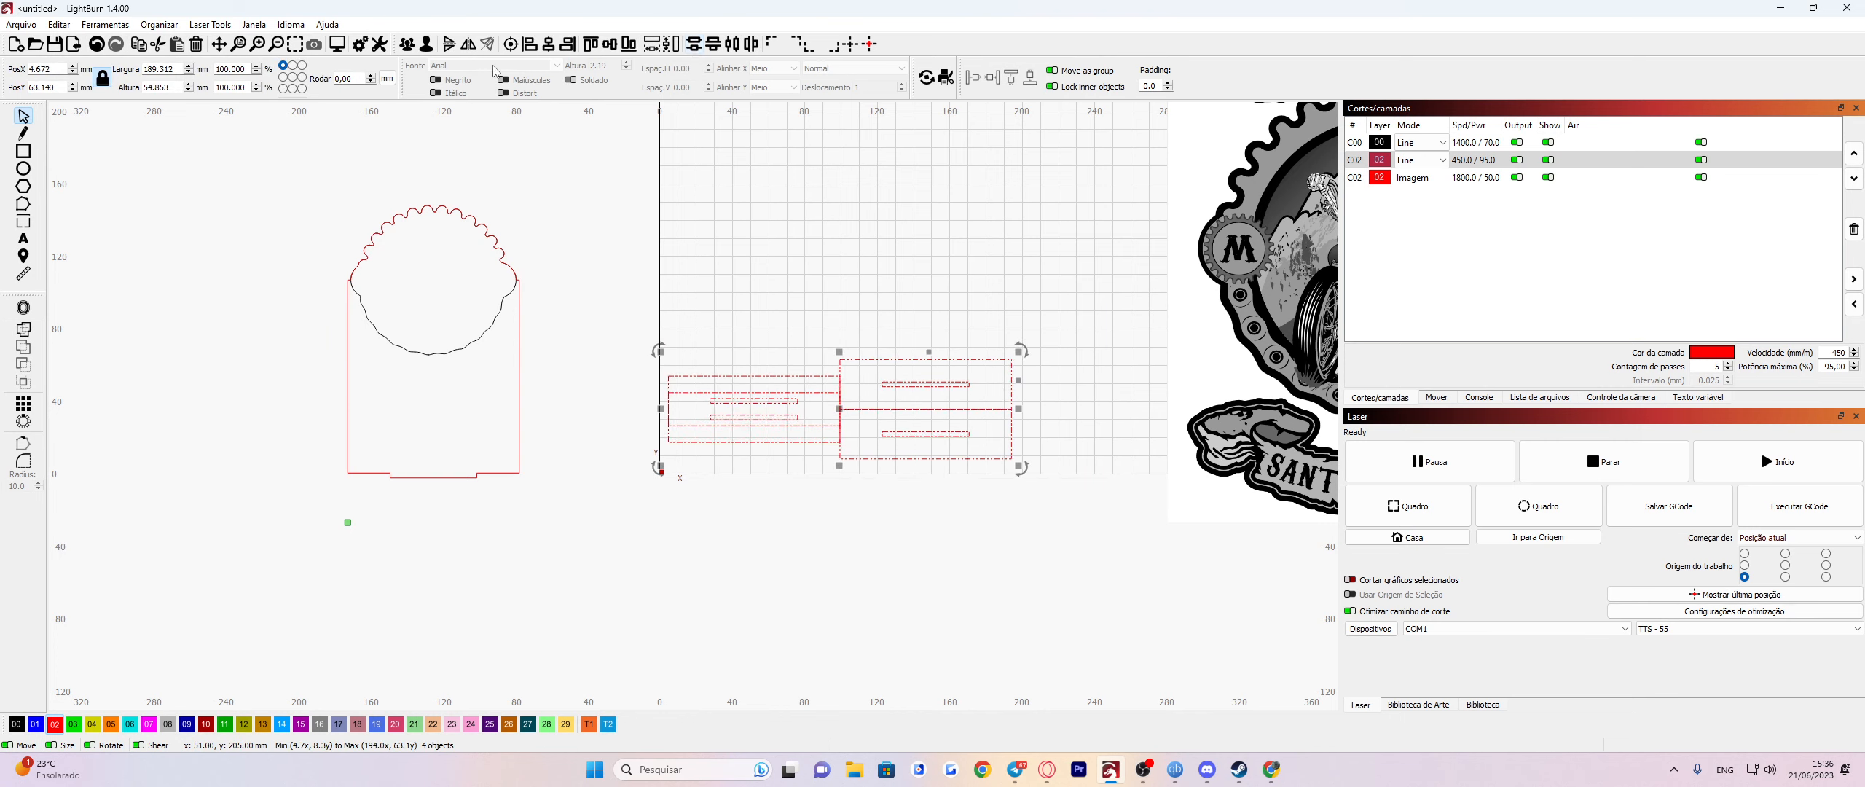
# Return the four grouped bases to their even 2 by 2 grid and deselect them.
pyautogui.click(732, 45)
pyautogui.click(798, 533)
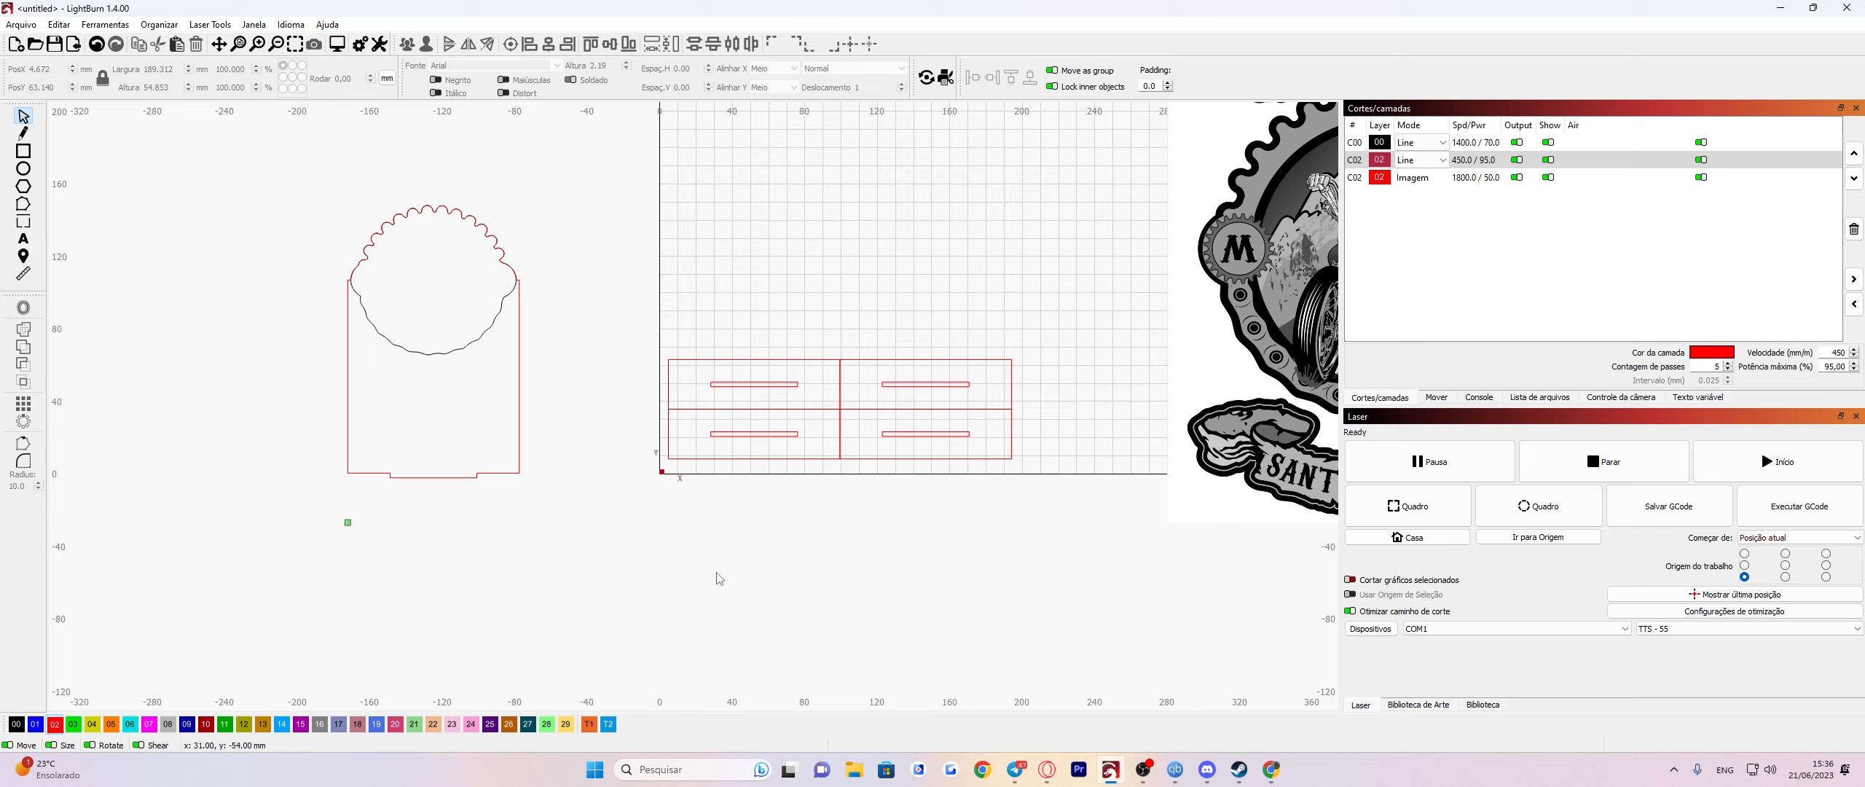
# Select the four grouped bases and move them to the page's upper-left corner, then to its upper-right corner.
pyautogui.moveTo(1071, 575); pyautogui.dragTo(805, 332)
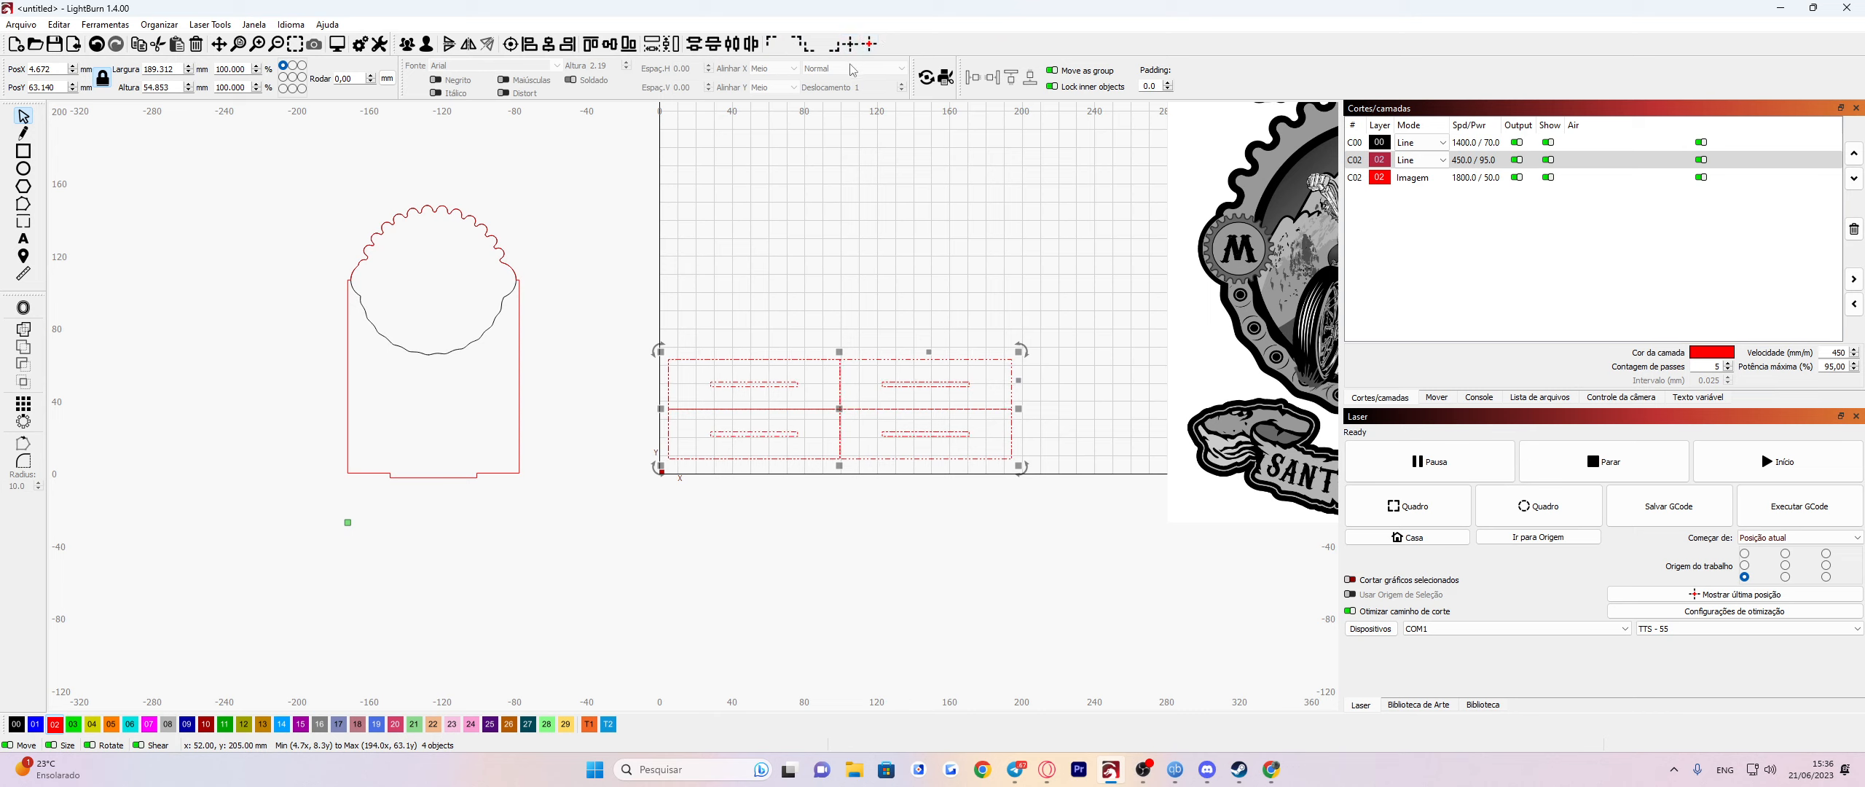
pyautogui.click(777, 46)
pyautogui.scroll(-5, 744, 174)
pyautogui.scroll(-1, 744, 169)
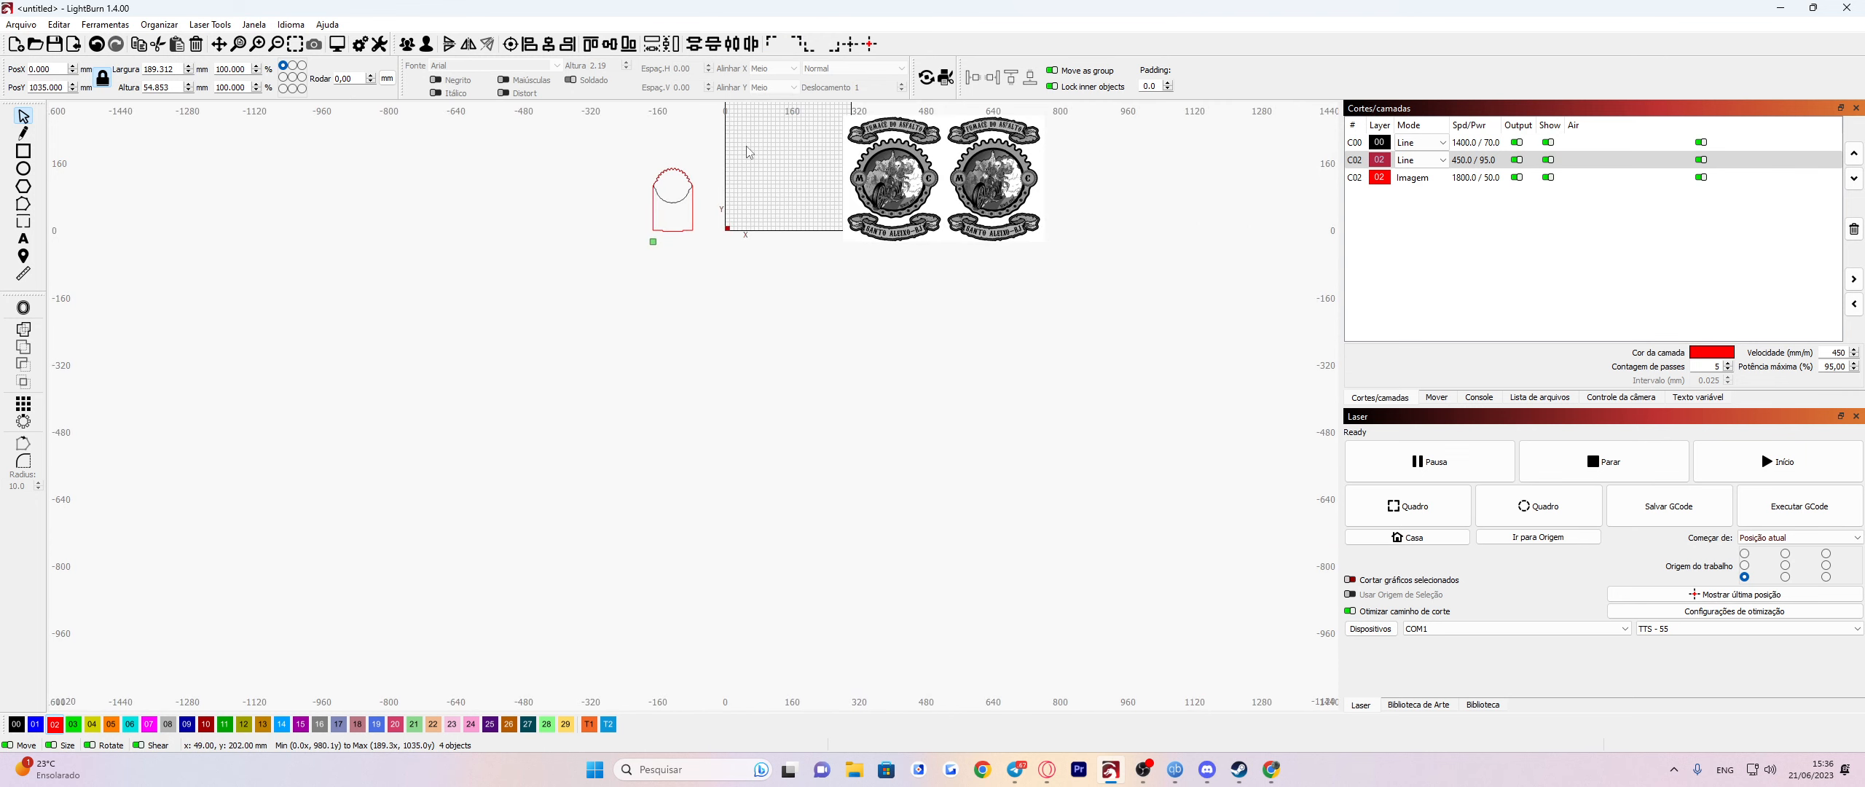
pyautogui.moveTo(745, 169); pyautogui.dragTo(665, 519)
pyautogui.scroll(1, 685, 179)
pyautogui.scroll(4, 686, 143)
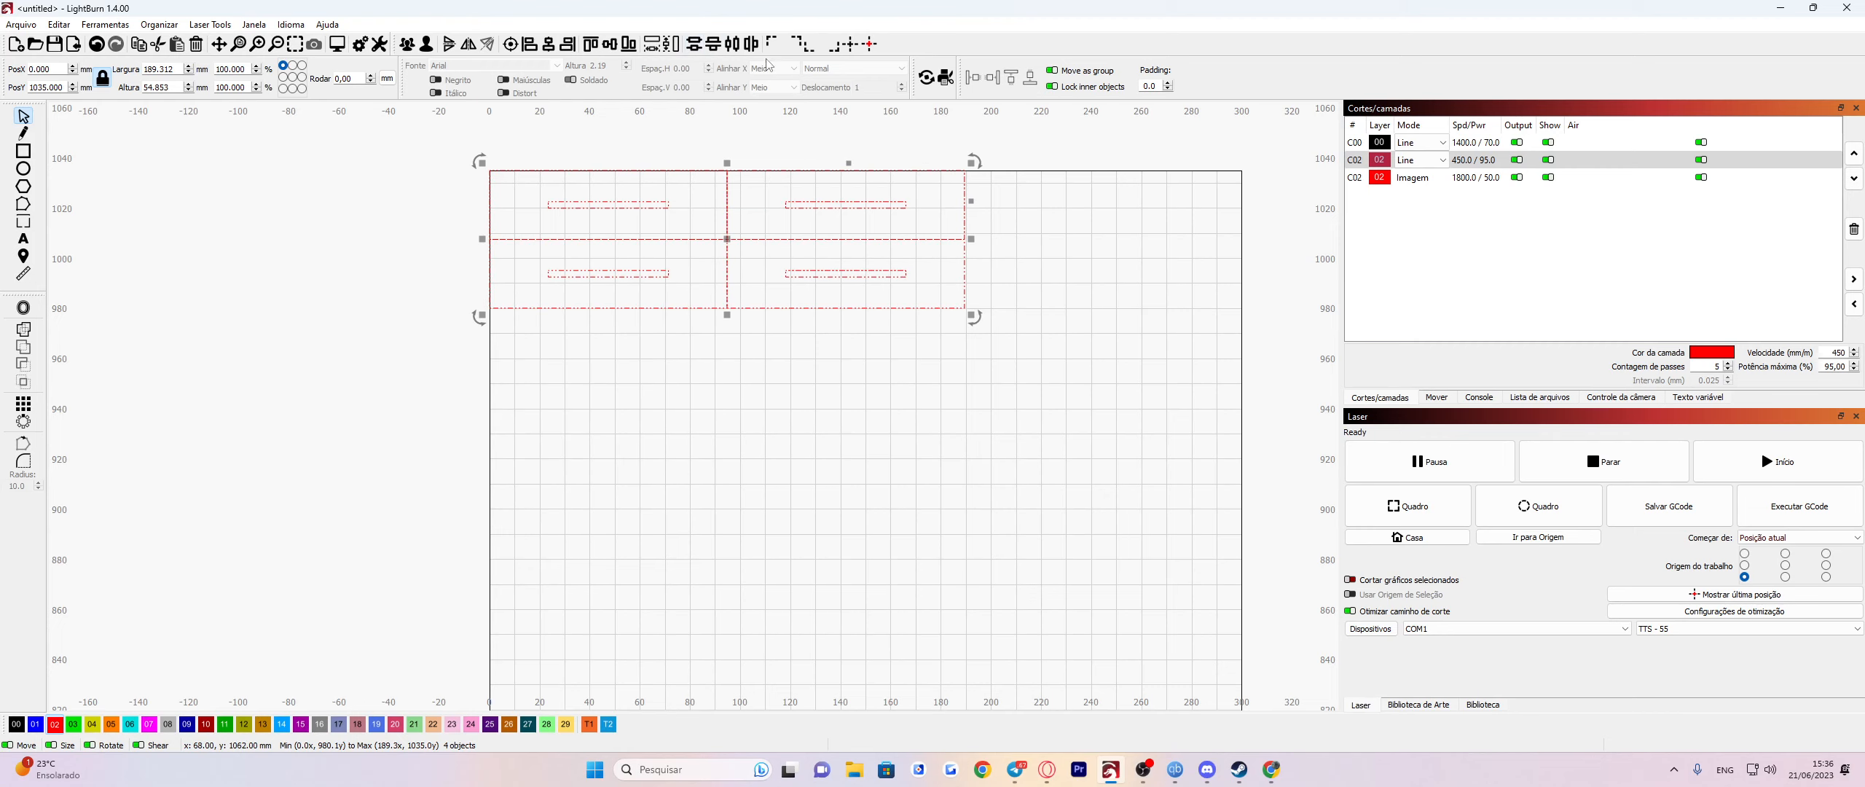
pyautogui.click(801, 44)
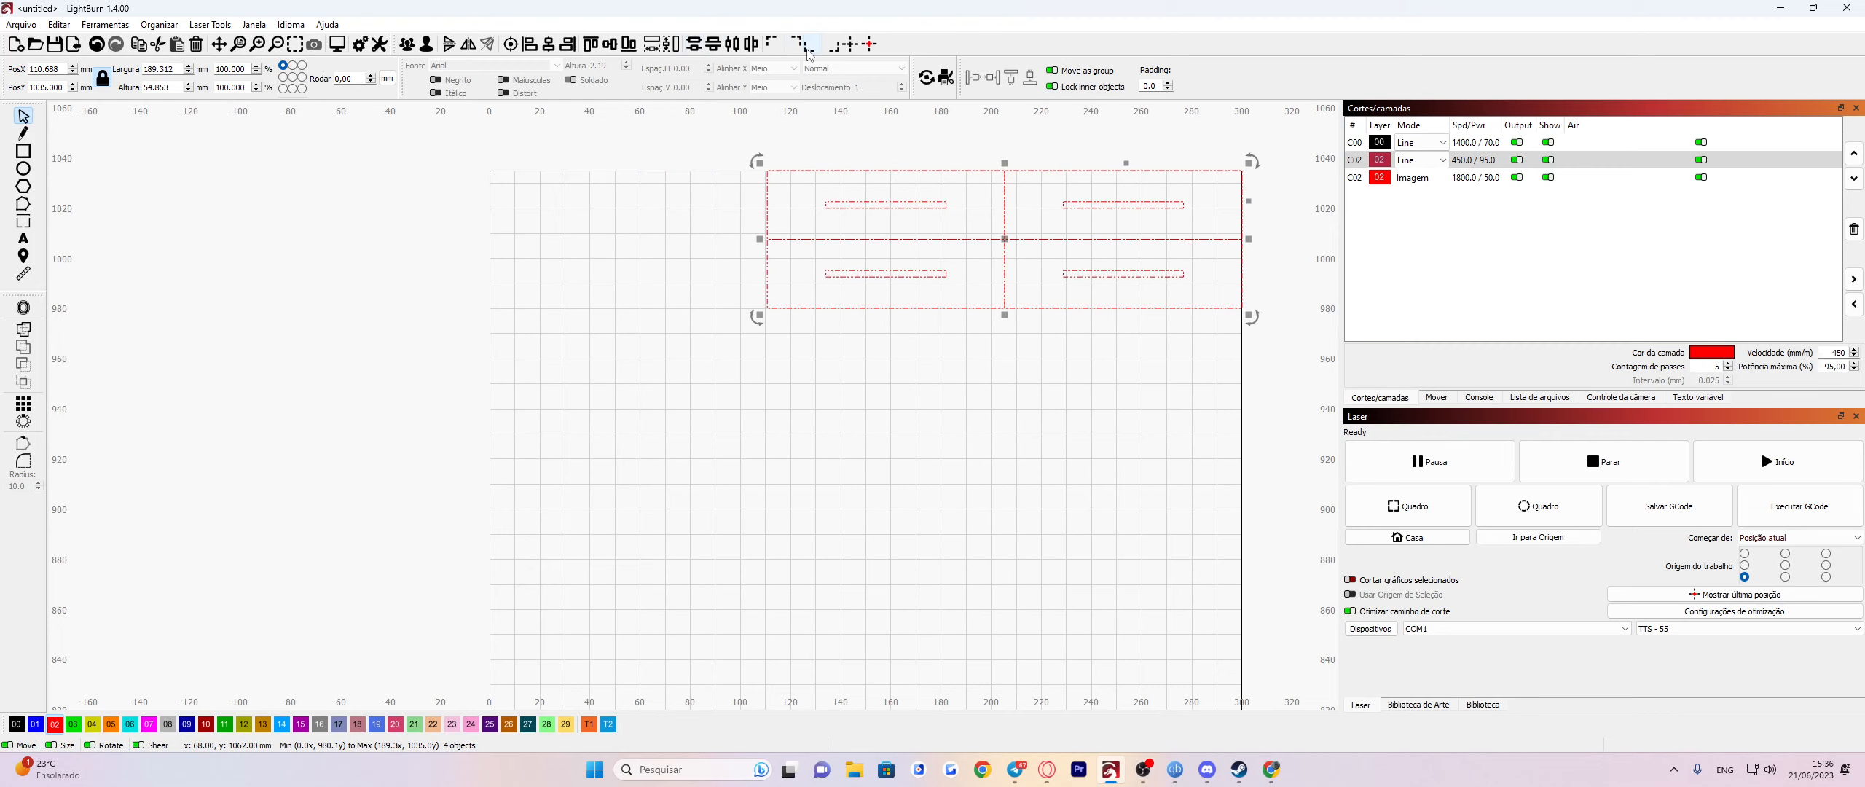
# Move the four selected bases to the page's lower-left corner, then to its lower-right corner.
pyautogui.click(810, 48)
pyautogui.scroll(-5, 529, 526)
pyautogui.moveTo(610, 555); pyautogui.dragTo(611, 160)
pyautogui.scroll(8, 542, 582)
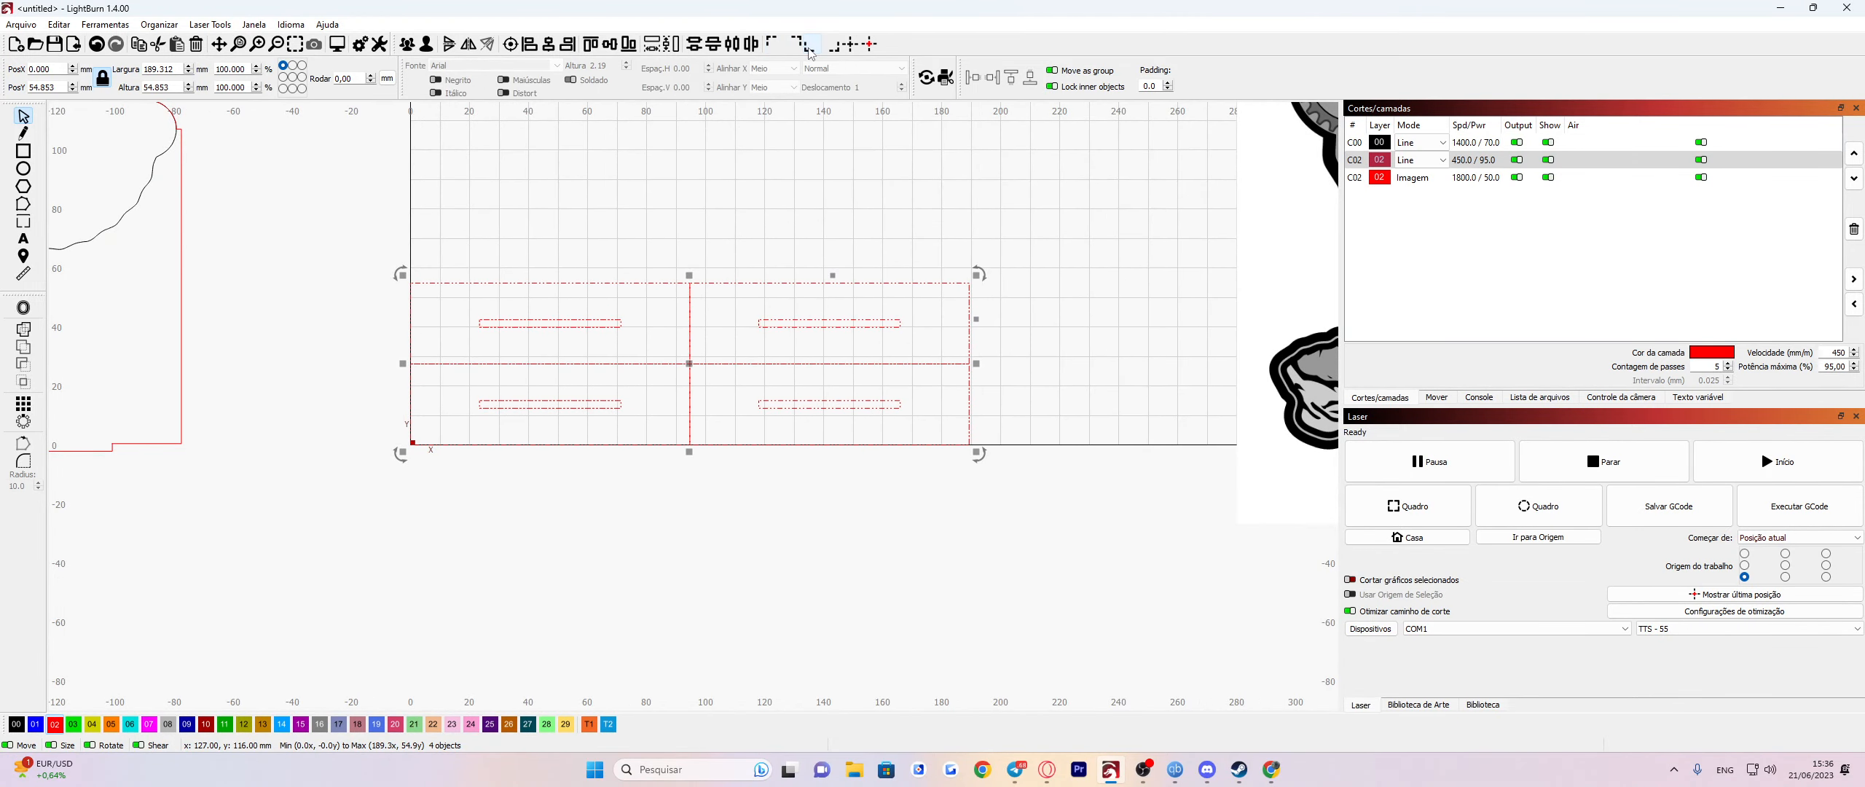
pyautogui.click(836, 45)
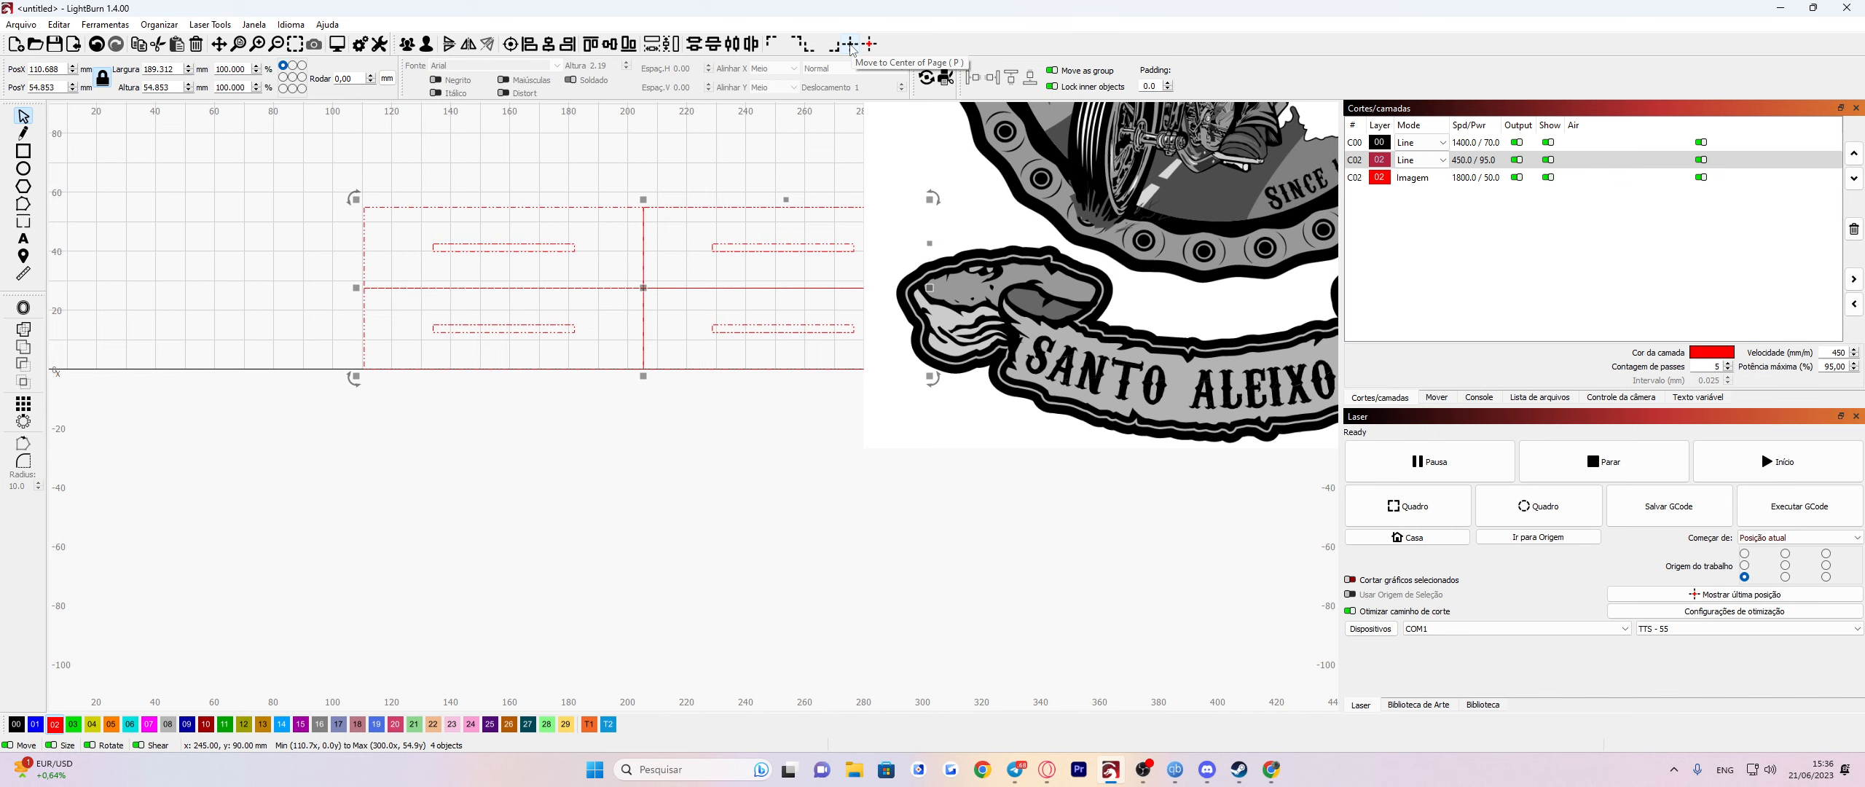
# Move the four selected bases to the center of the page.
pyautogui.click(849, 45)
pyautogui.scroll(-5, 528, 295)
pyautogui.moveTo(525, 290); pyautogui.dragTo(535, 530)
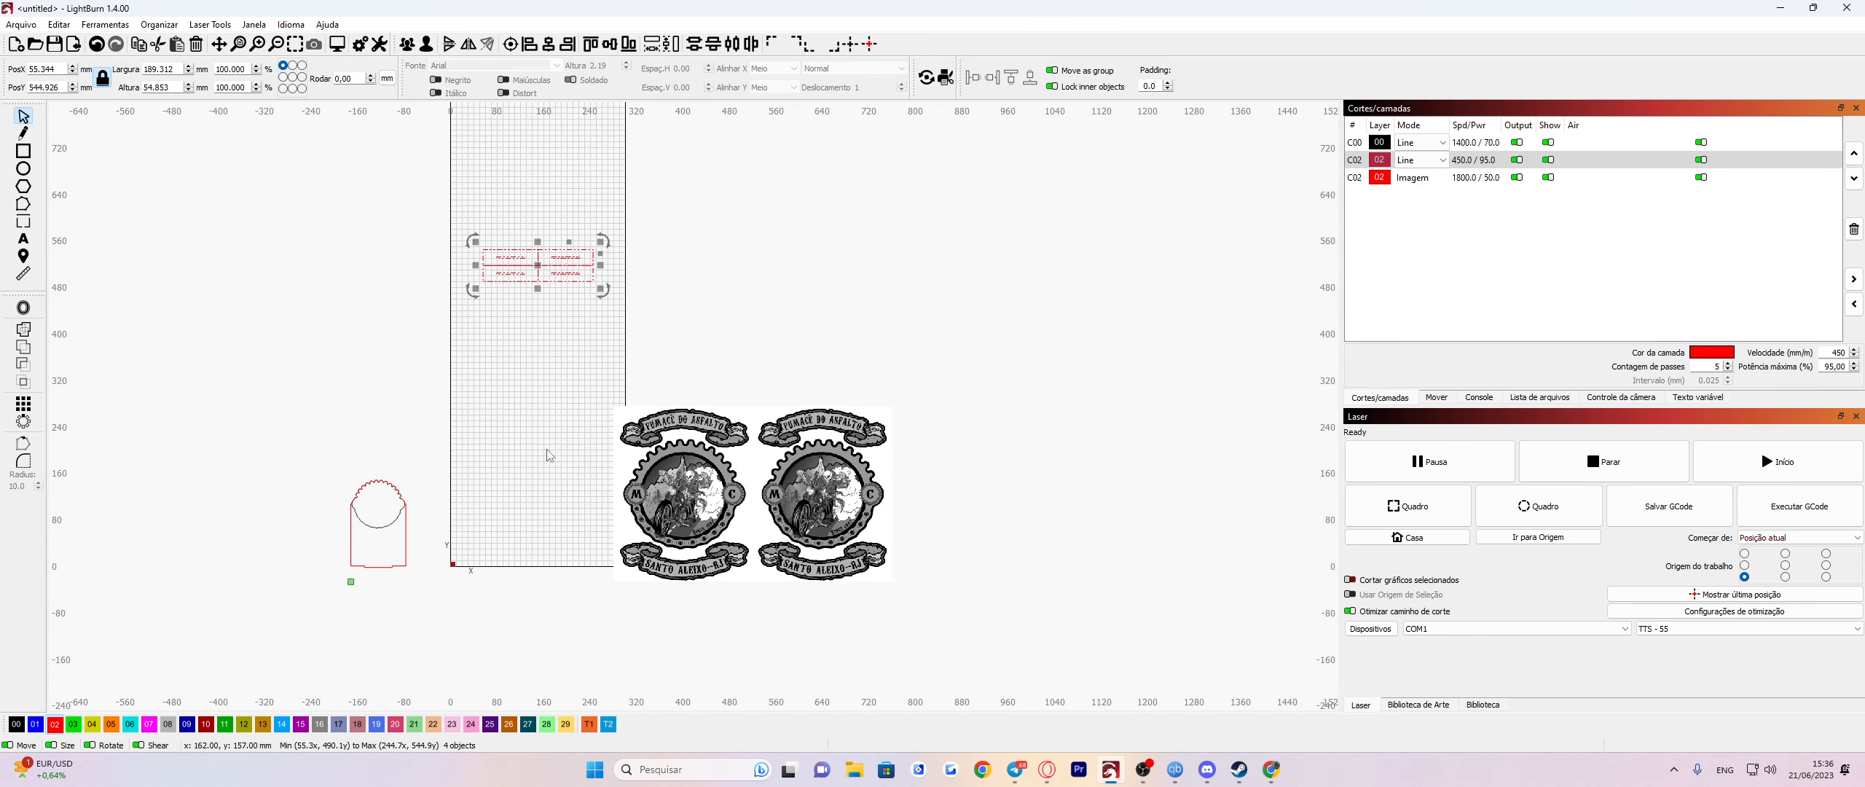
# Try moving the four bases to X 150, Y 517.5, undo that move and reselect them.
pyautogui.click(870, 46)
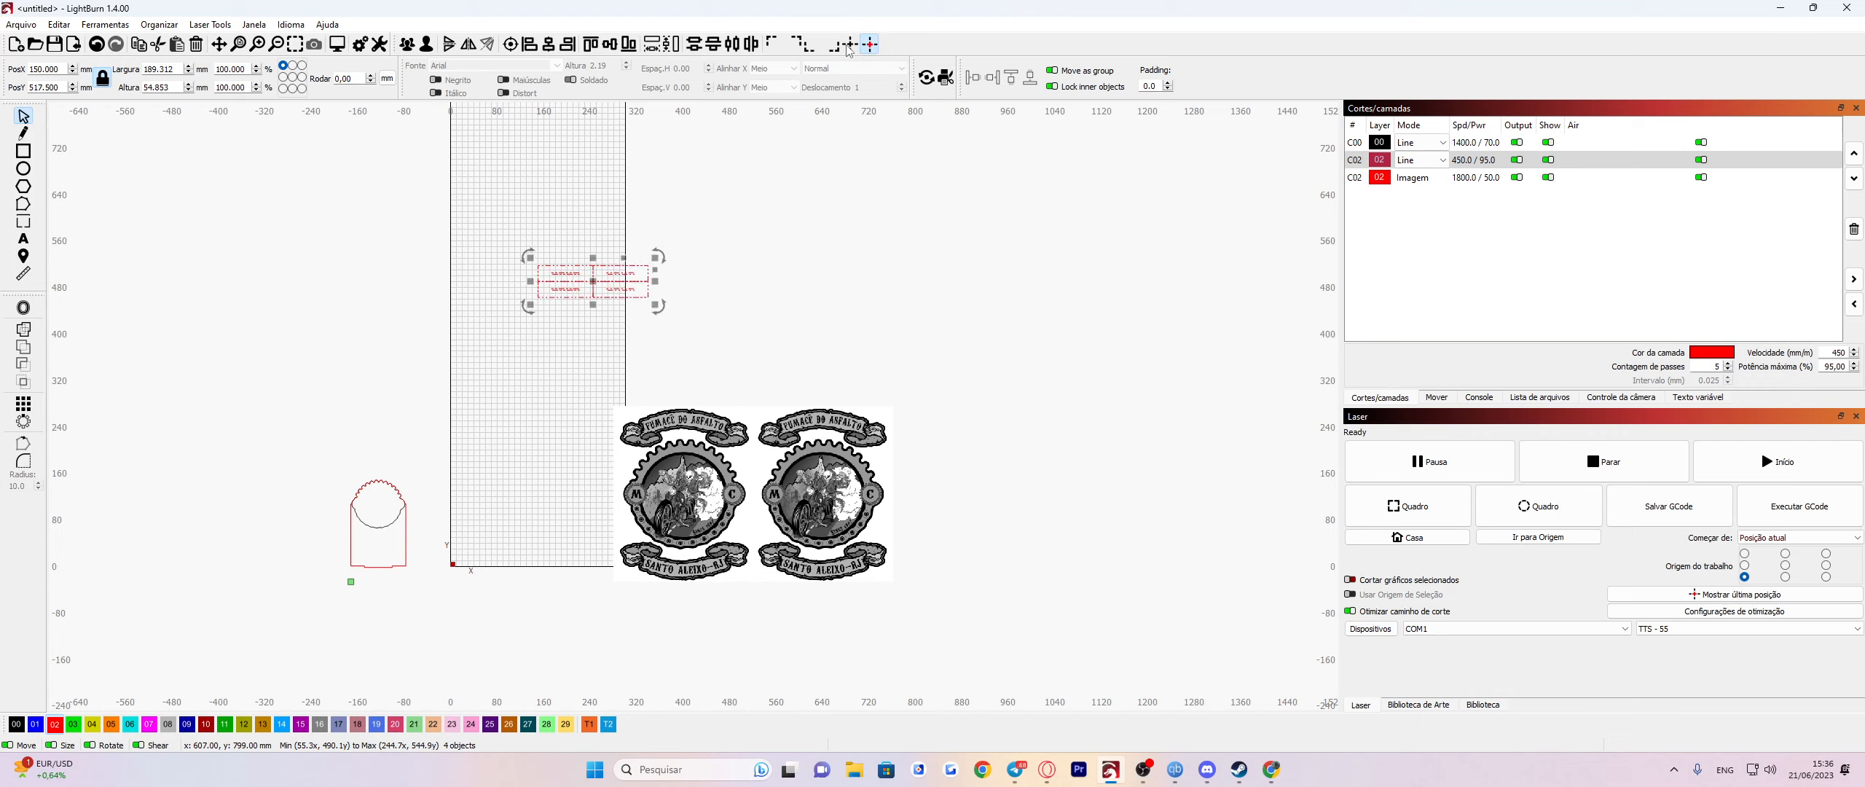
pyautogui.hotkey('ctrl', 'z')
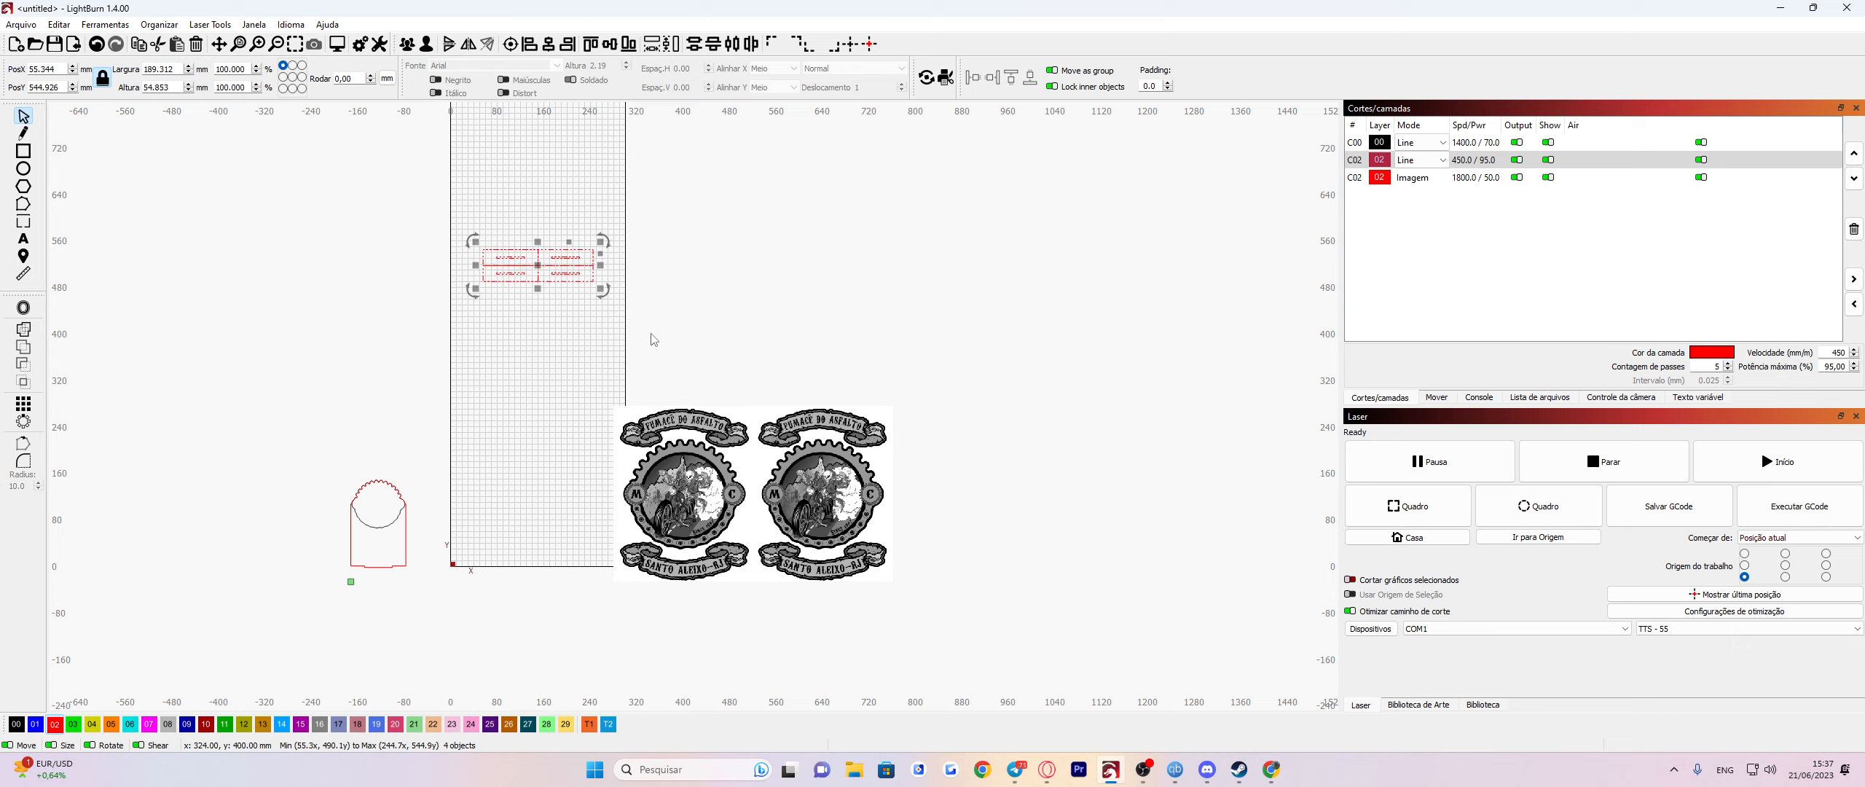
pyautogui.click(714, 285)
pyautogui.moveTo(631, 303); pyautogui.dragTo(396, 218)
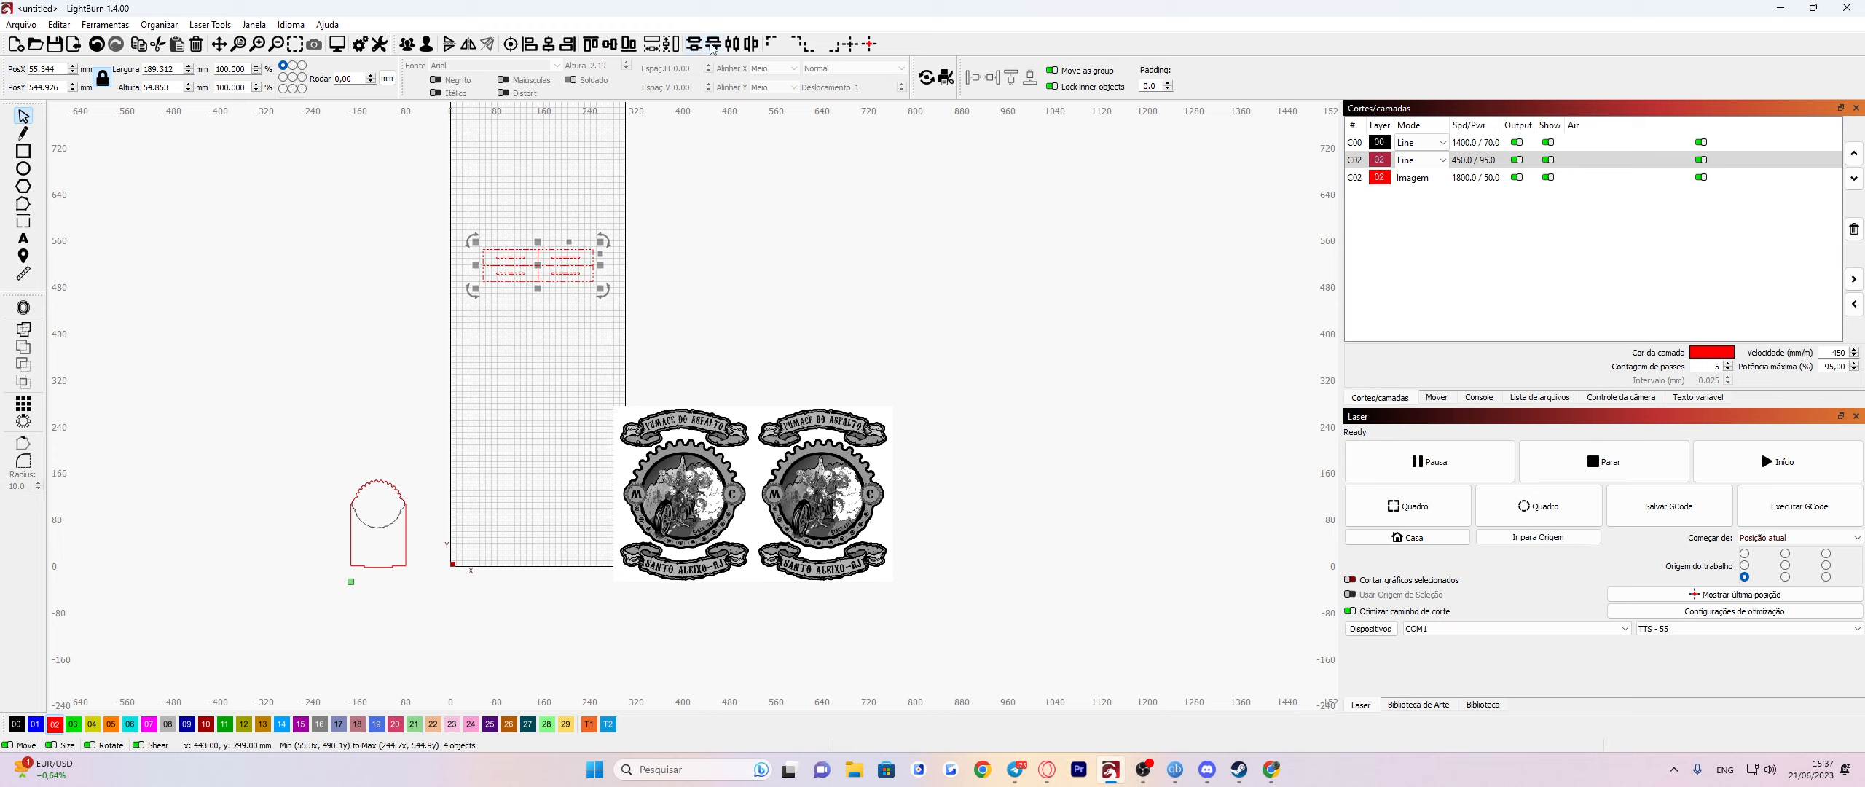